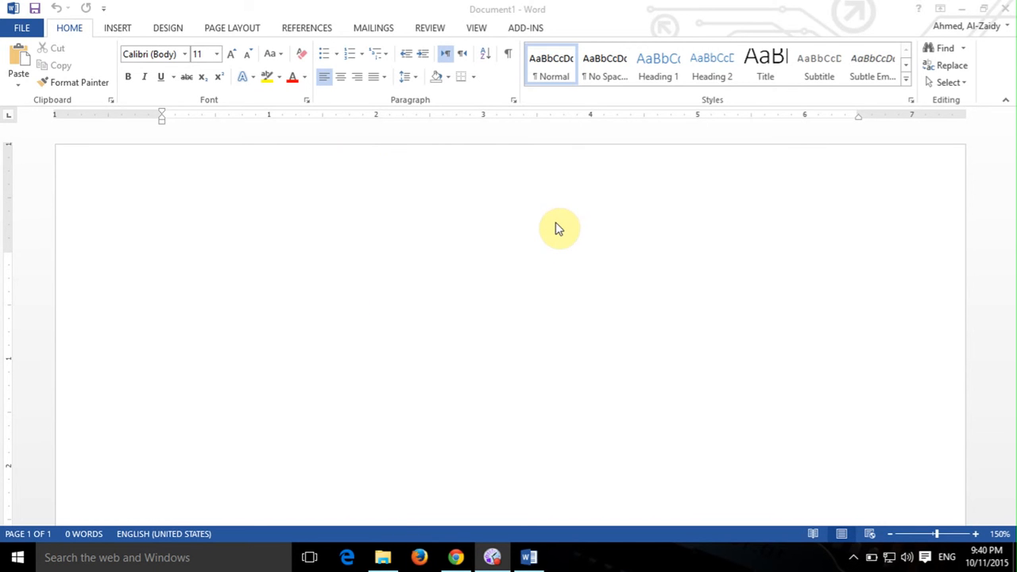
Zoom the blank document out to 80% and look over the page.
scroll(548, 234, "down", 5)
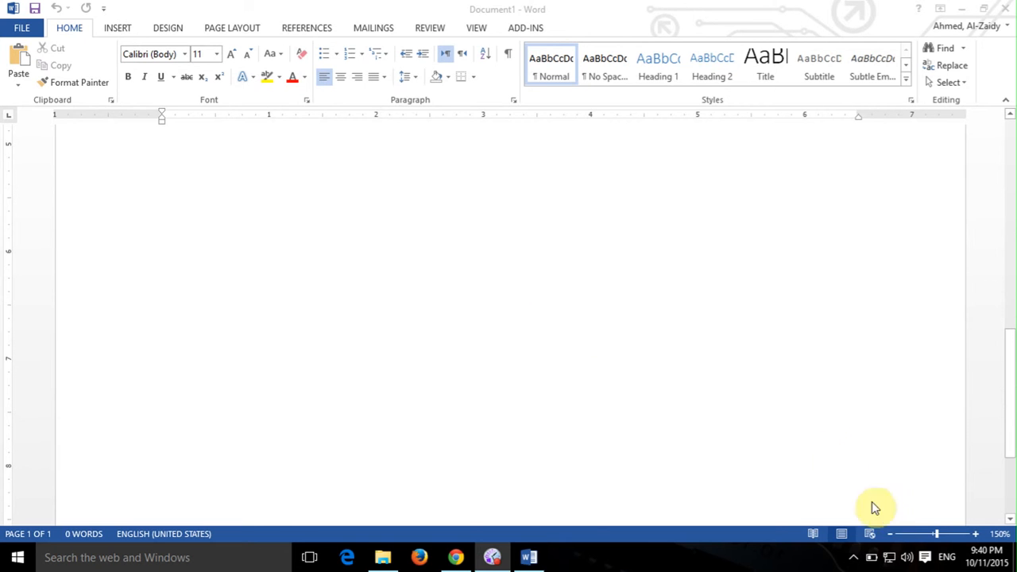
left_click(890, 537)
left_click(891, 537)
left_click(890, 537)
left_click(890, 536)
left_click(891, 536)
left_click(891, 536)
left_click(890, 537)
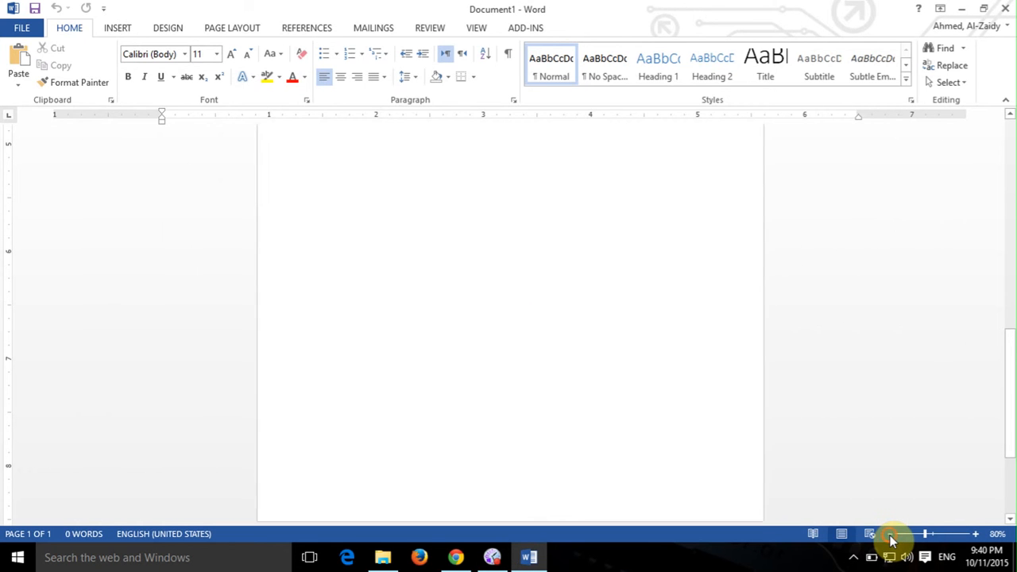
scroll(537, 384, "down", 2)
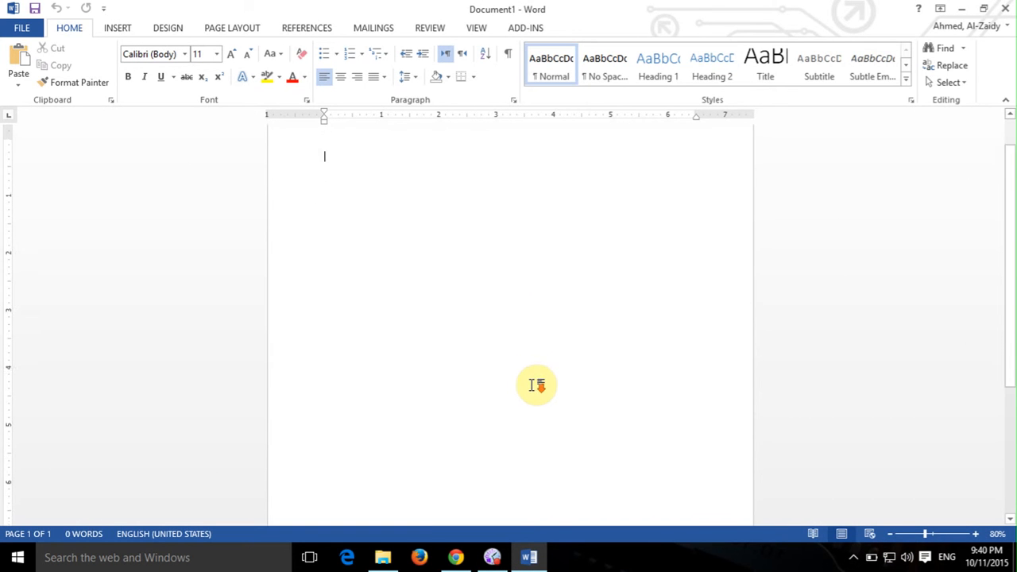
scroll(537, 384, "up", 1)
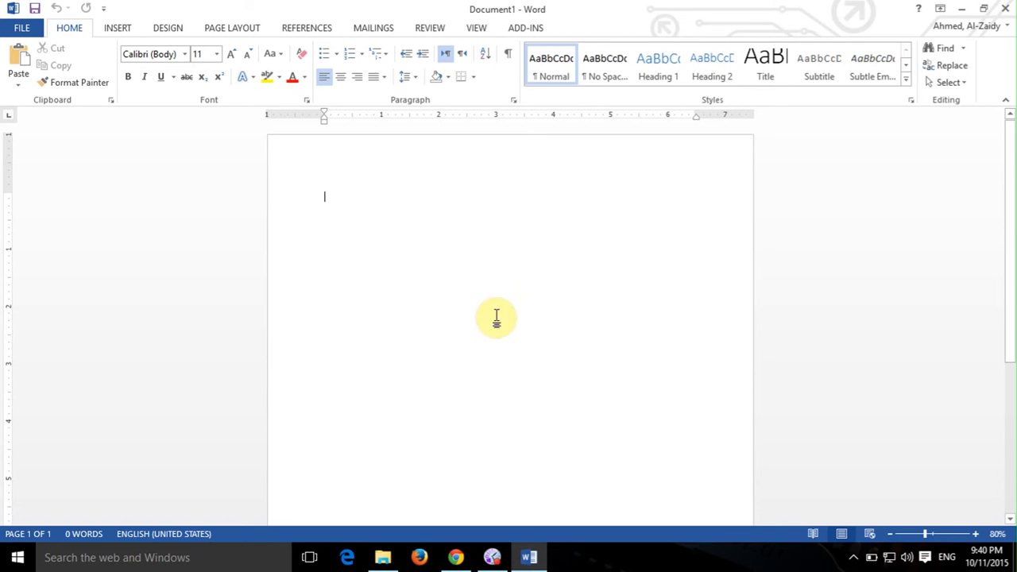
Show the blank document in Read Mode, review its view options, and return to Print Layout.
left_click(477, 29)
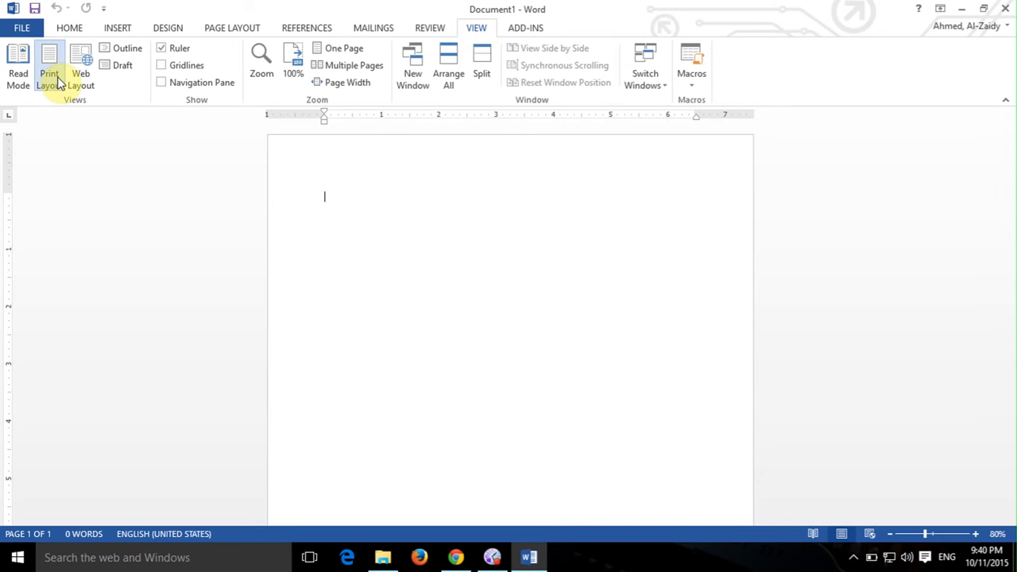
left_click(11, 77)
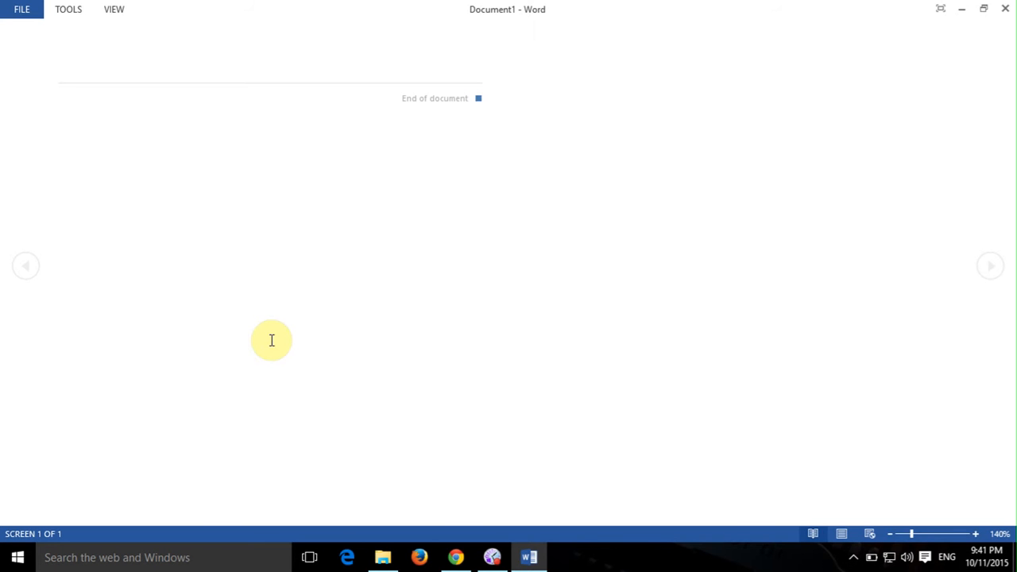
left_click(113, 11)
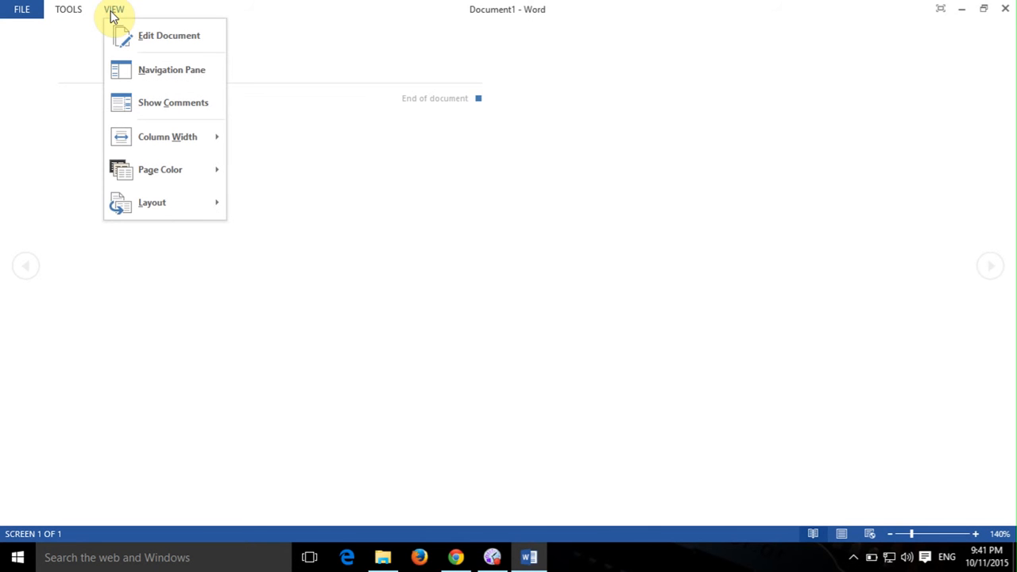
mouse_move(202, 205)
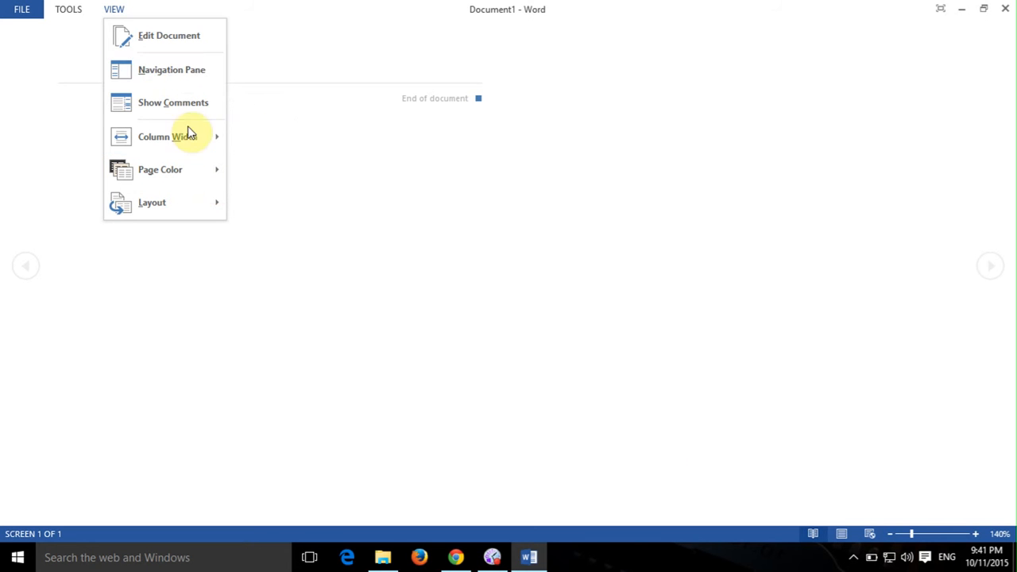
left_click(405, 251)
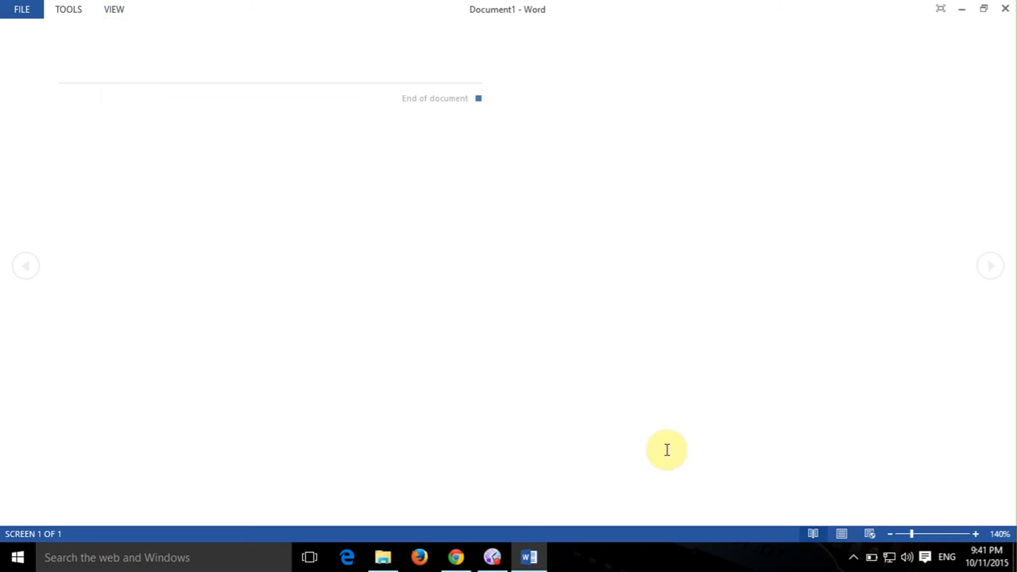
left_click(841, 535)
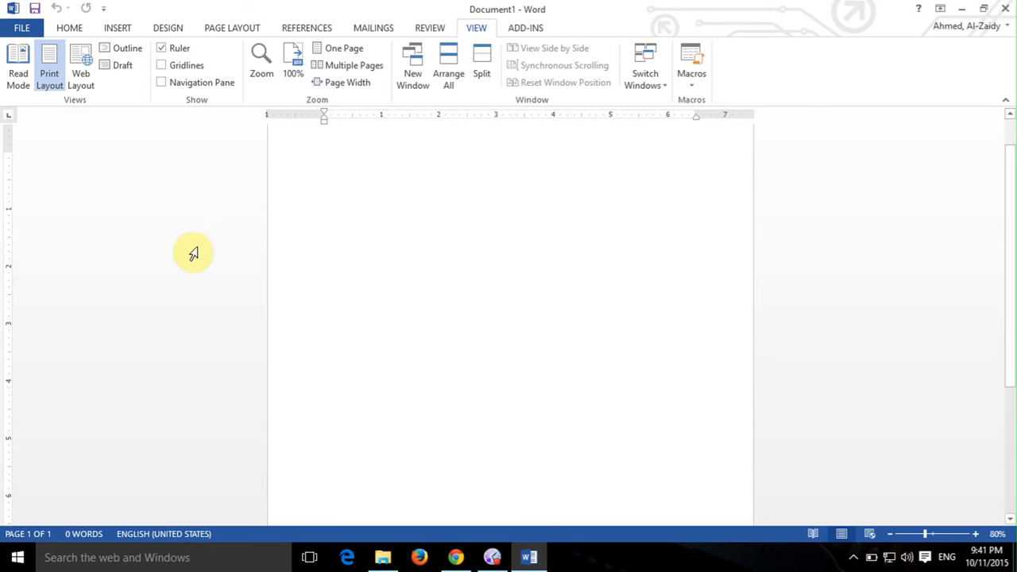
Preview the document in Web Layout and again in Read Mode, ending in Print Layout.
left_click(73, 83)
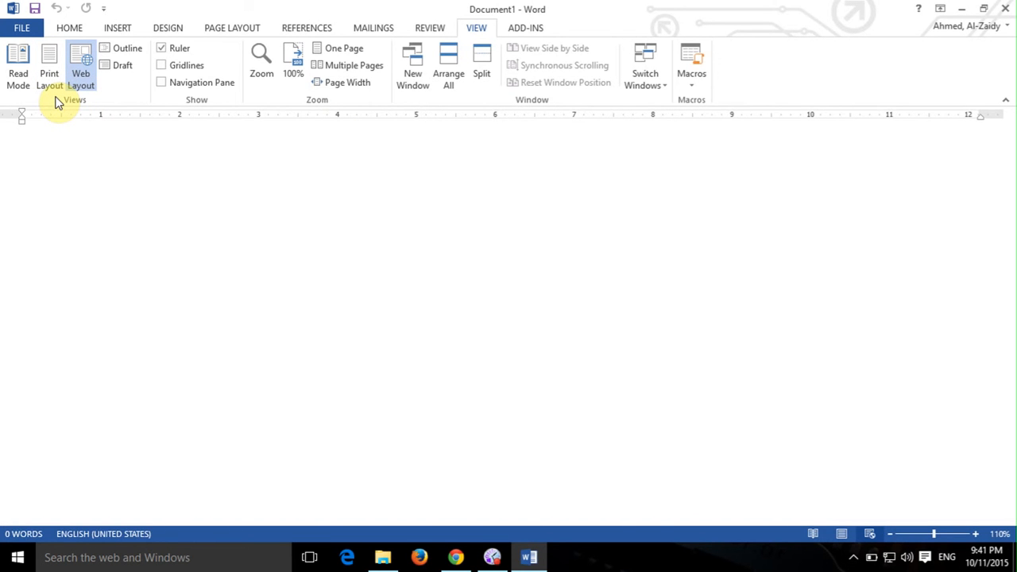
left_click(49, 64)
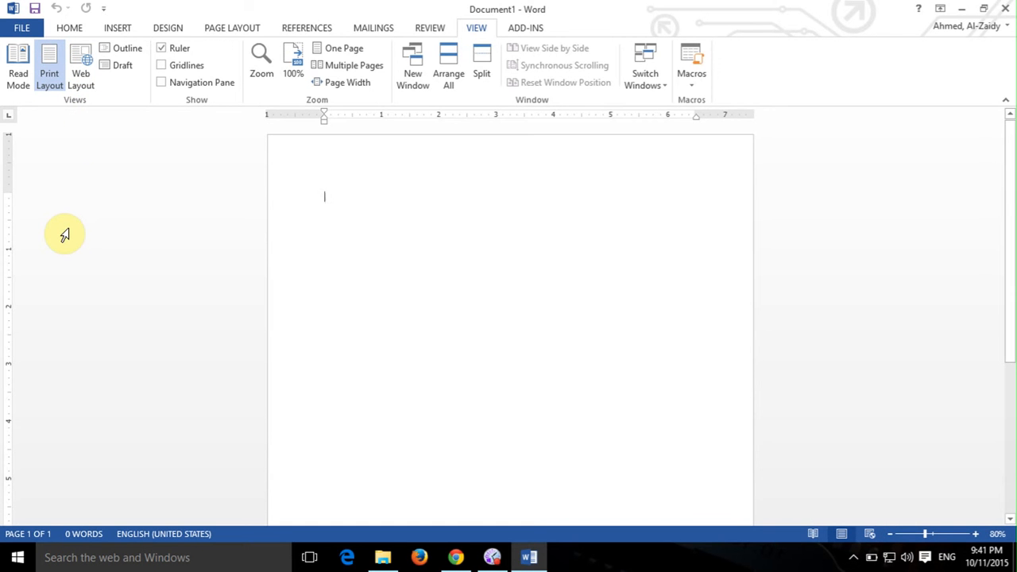
left_click(18, 68)
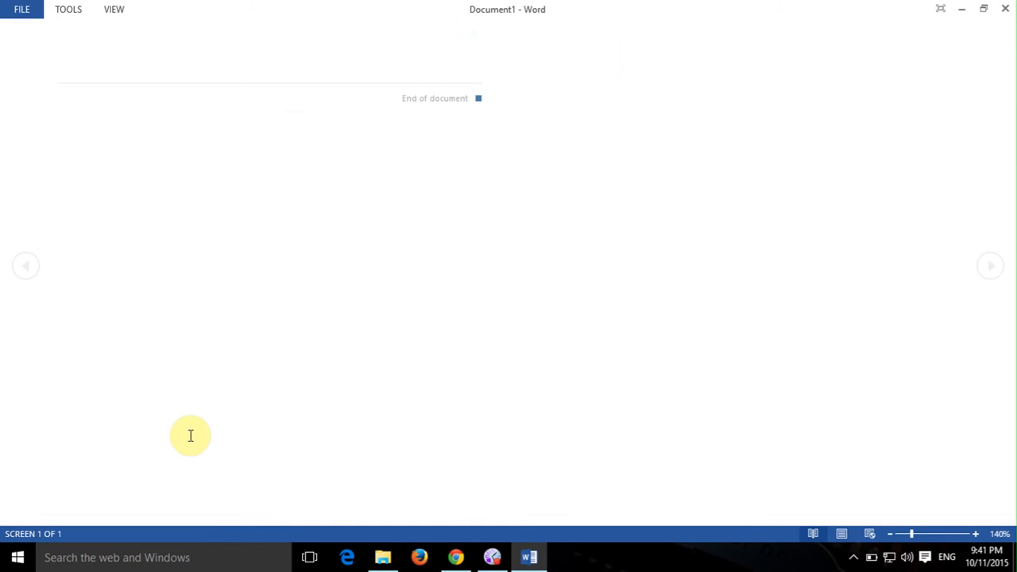
left_click(841, 533)
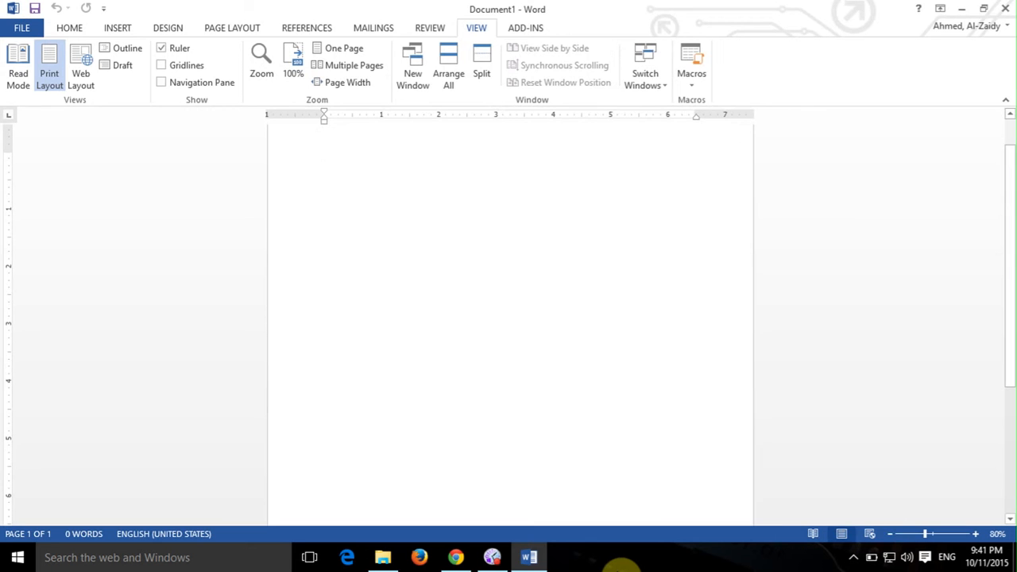
scroll(556, 377, "up", 1)
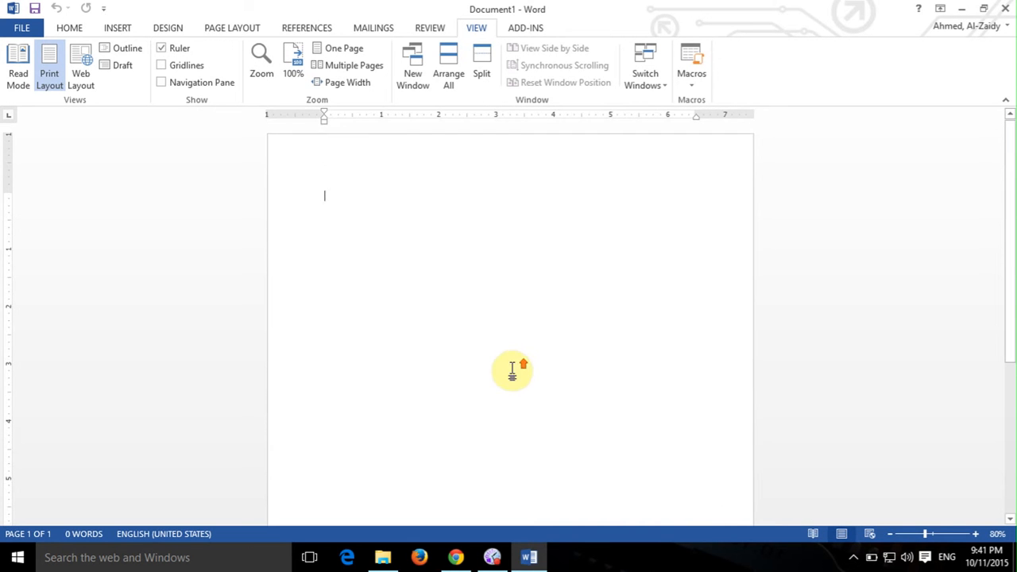
Enter the lines "Chapter 1", "Point 1" and "Point 2" as separate paragraphs at the start of the document.
left_click(975, 534)
left_click(975, 534)
left_click(975, 534)
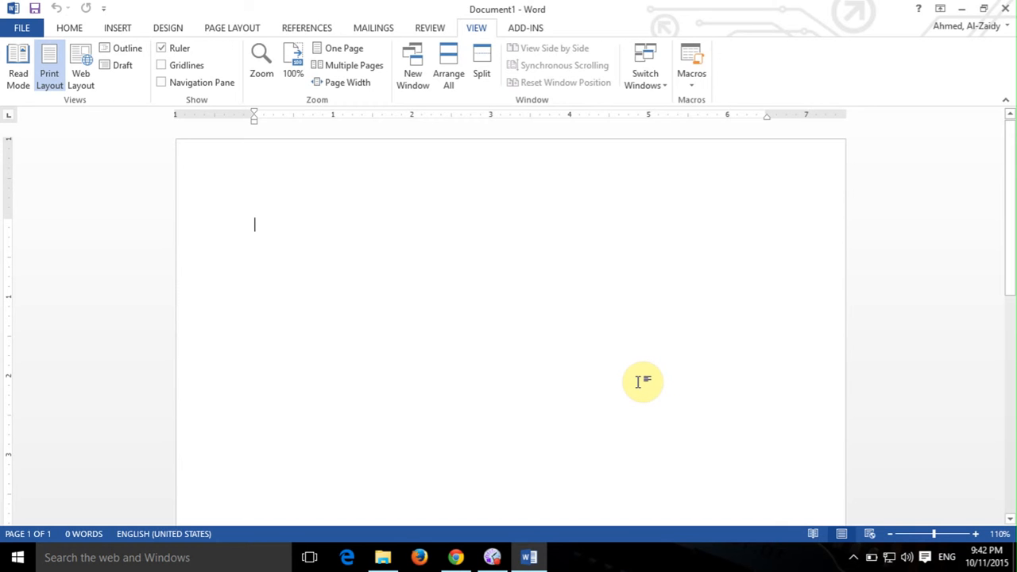
type("Chapter")
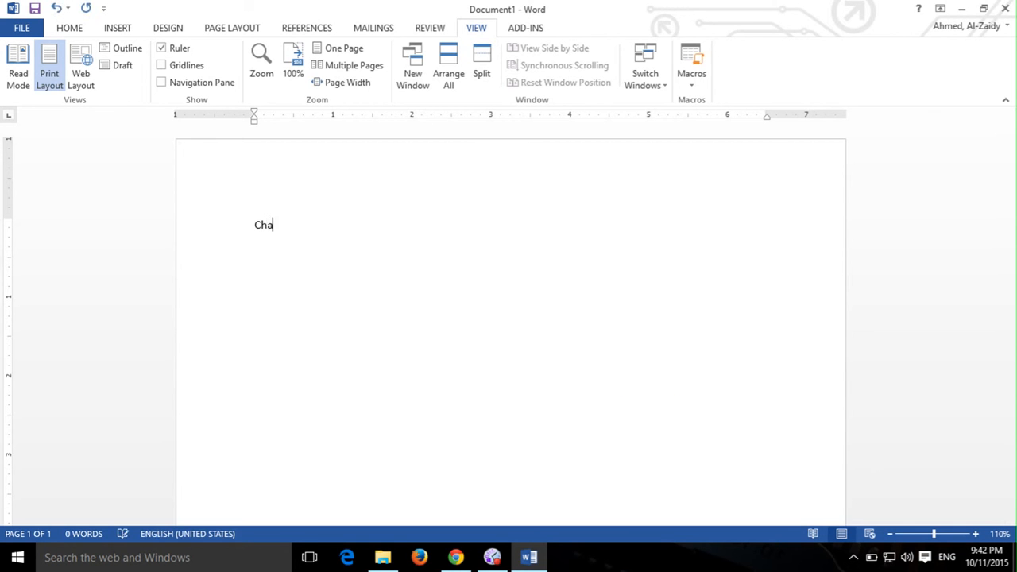
key("BackSpace")
key("BackSpace")
type("er 1")
key("Return")
type("Point 1")
key("Return")
type("Point 2")
Add the lines "Sub Point 1" and "Sub Point 2" as separate paragraphs below "Point 2".
key("Return")
type("Sub Poui")
key("BackSpace")
key("BackSpace")
type("int")
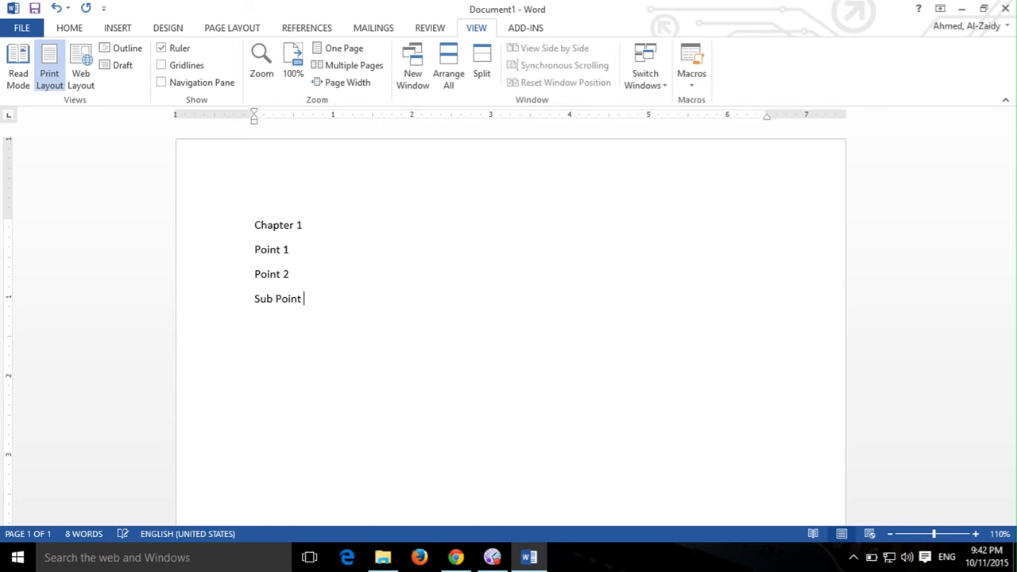
type(" 1")
key("Return")
type("Sub Point")
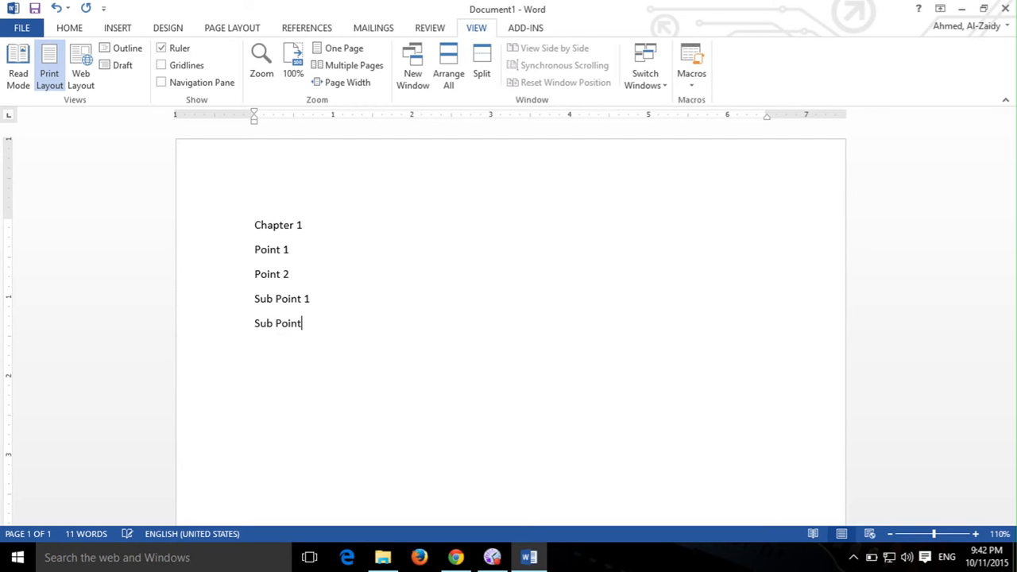
type(" 2")
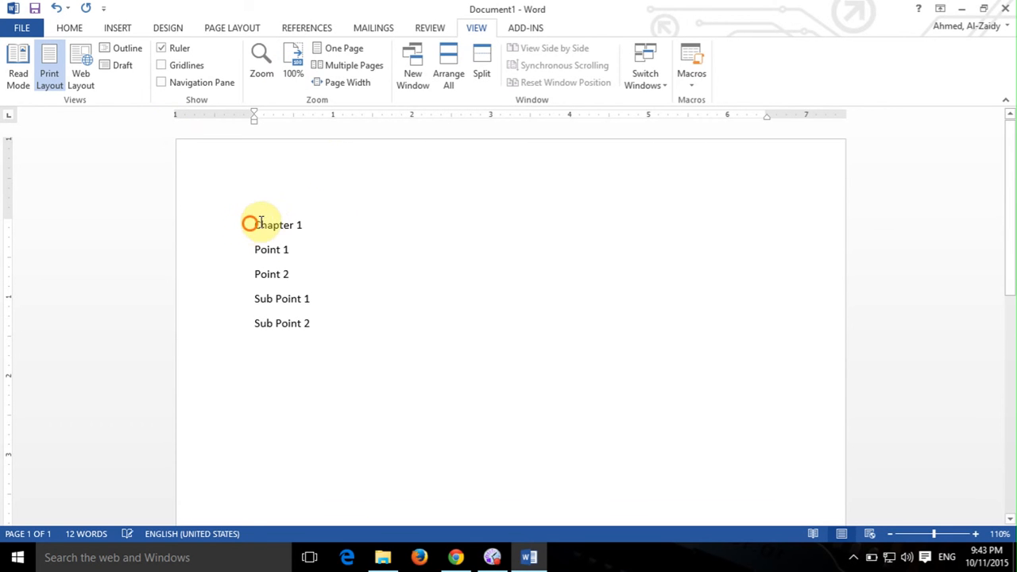
Apply the Heading 1 style to the "Chapter 1" line.
left_click_drag(250, 224, 311, 226)
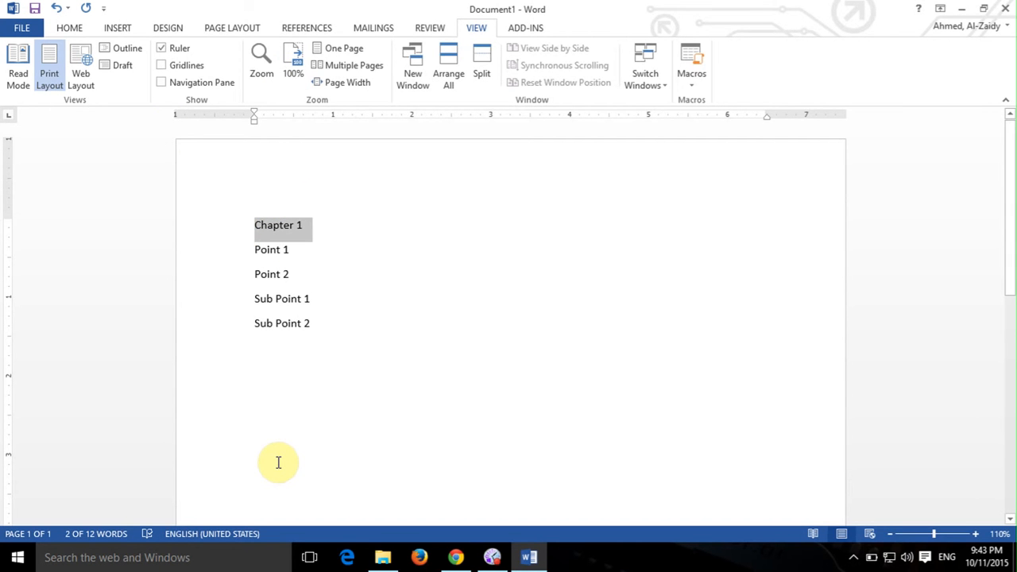
left_click(69, 28)
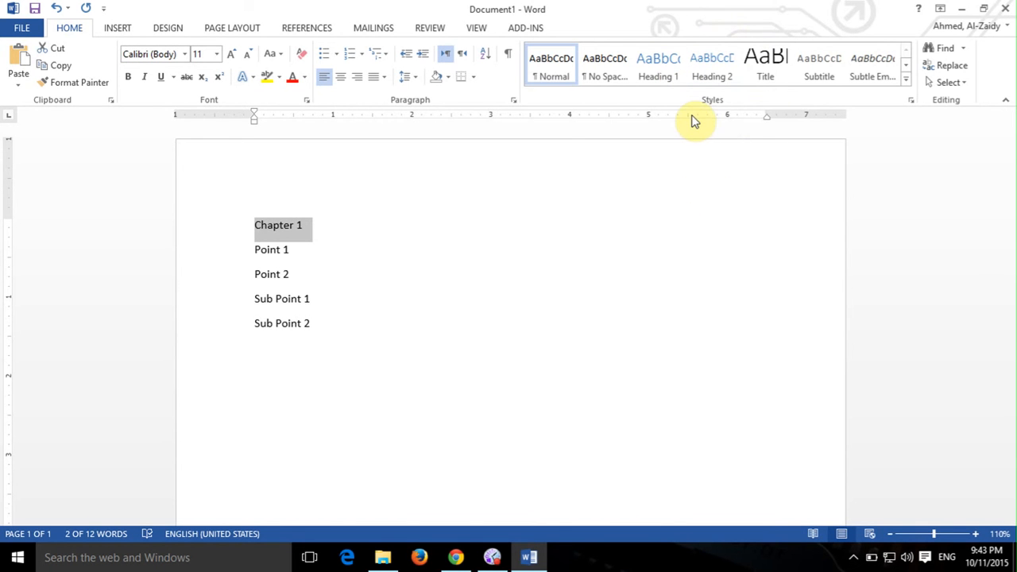
left_click(658, 68)
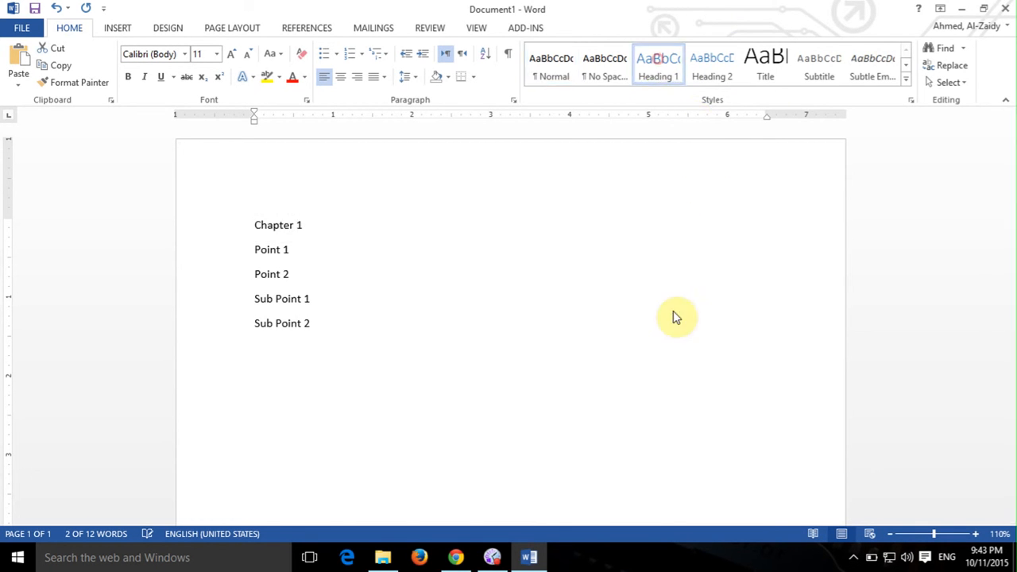
left_click(300, 242)
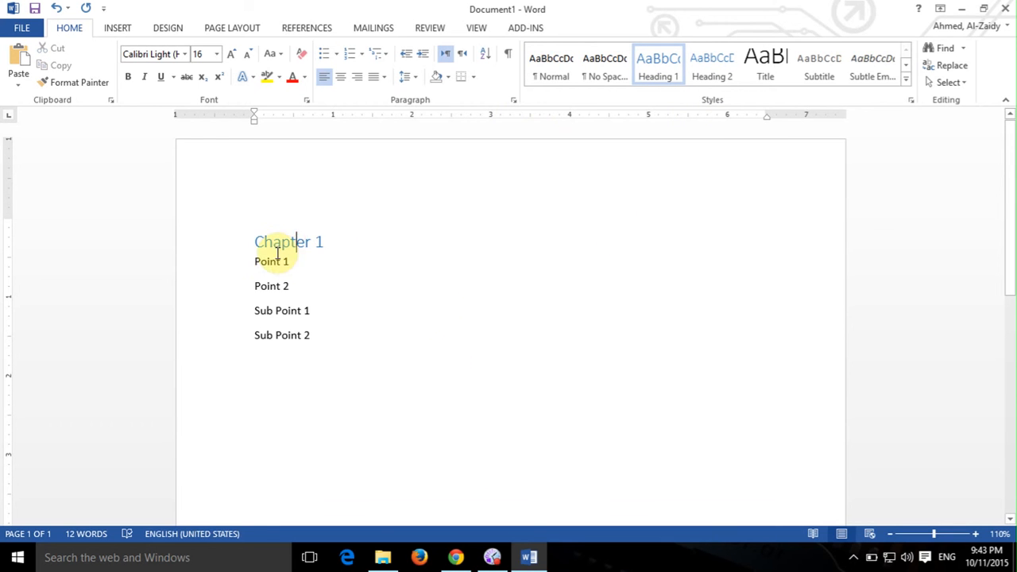
left_click_drag(337, 241, 260, 253)
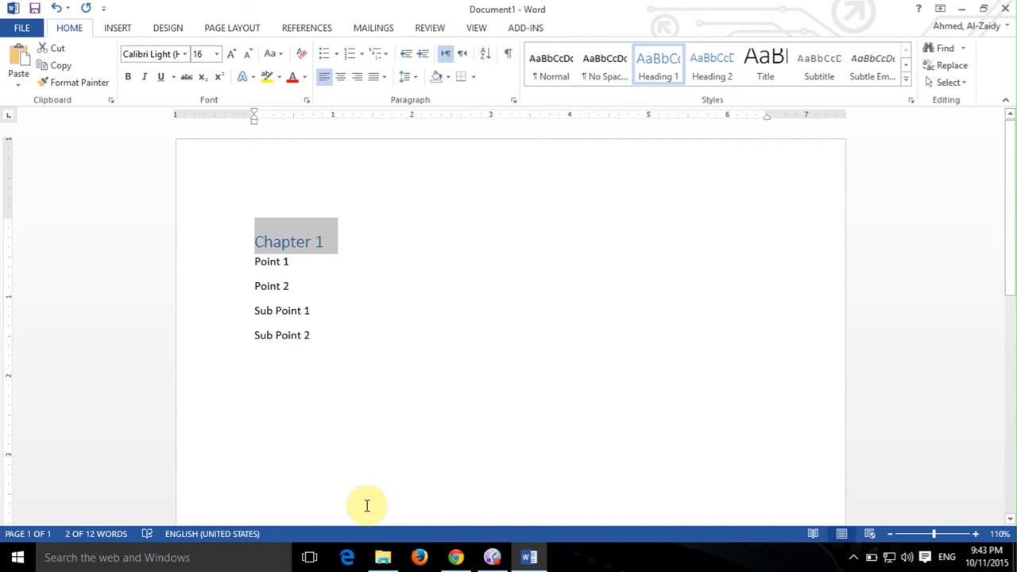
left_click(381, 367)
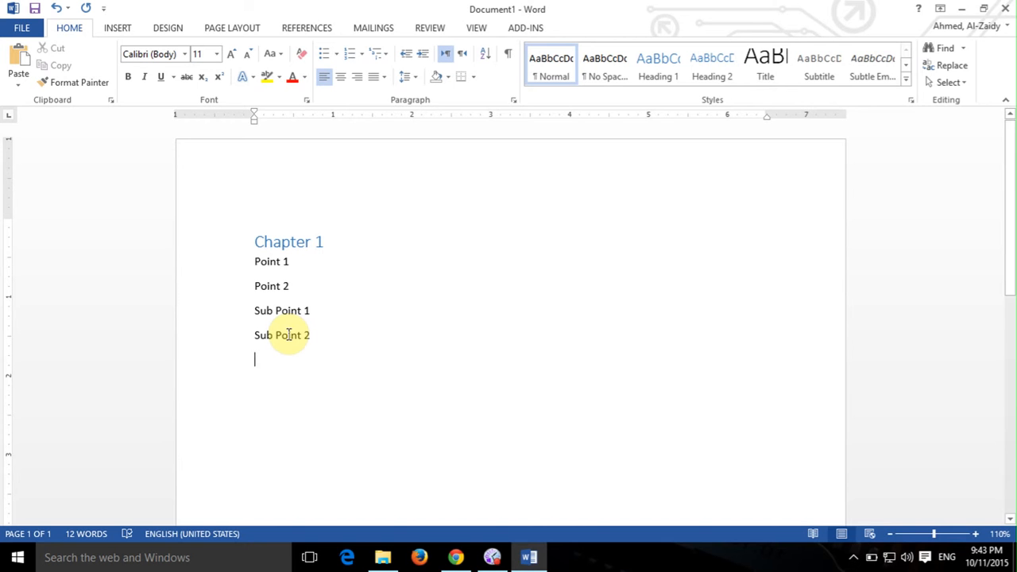
Apply the Heading 2 style to the "Point 1" and "Point 2" lines.
left_click_drag(294, 261, 255, 260)
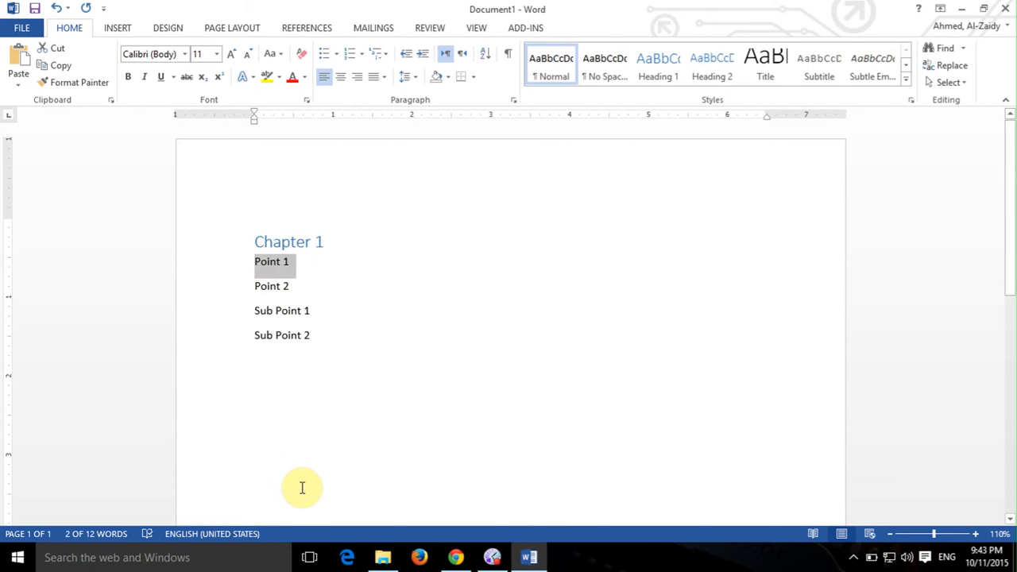
left_click_drag(300, 287, 230, 266)
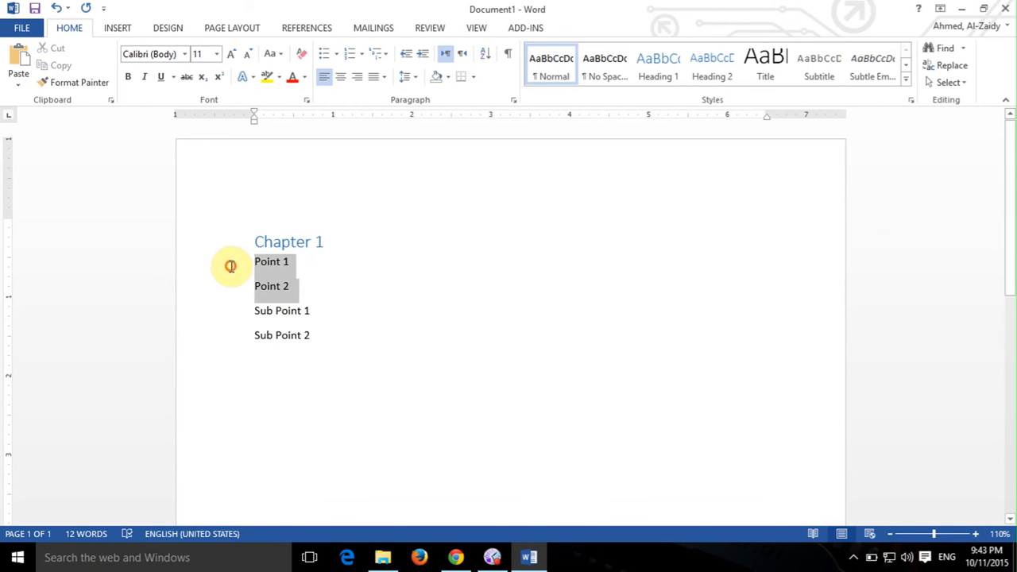
left_click(699, 86)
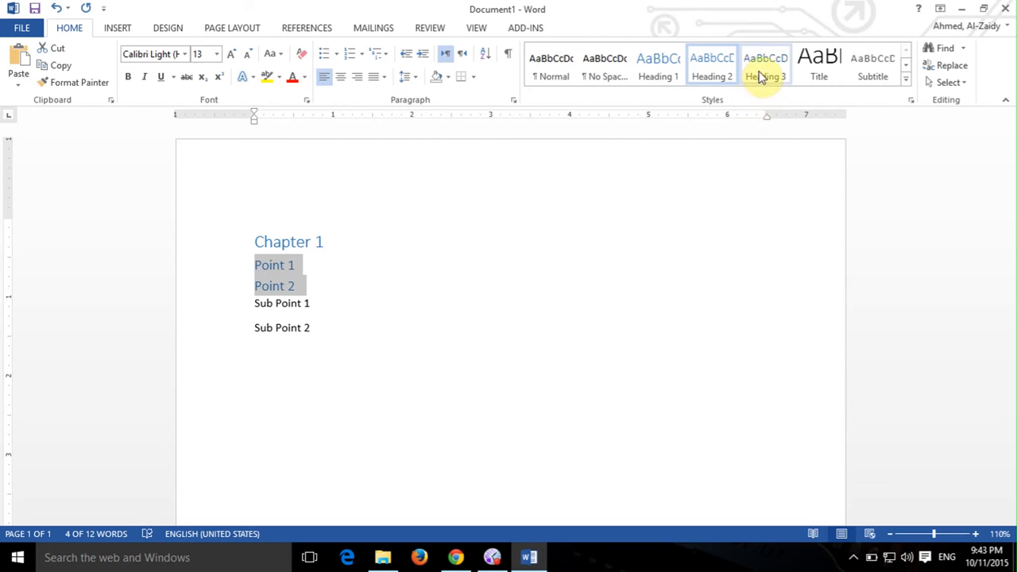
Apply the Heading 3 style to the "Sub Point 1" and "Sub Point 2" lines.
left_click(314, 332)
left_click(252, 306, "shift")
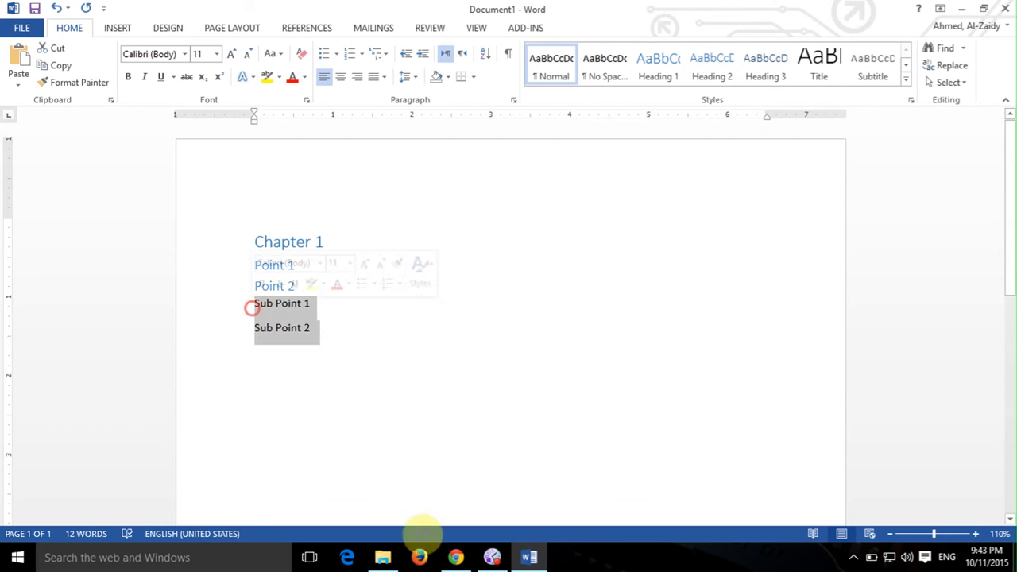
left_click(765, 63)
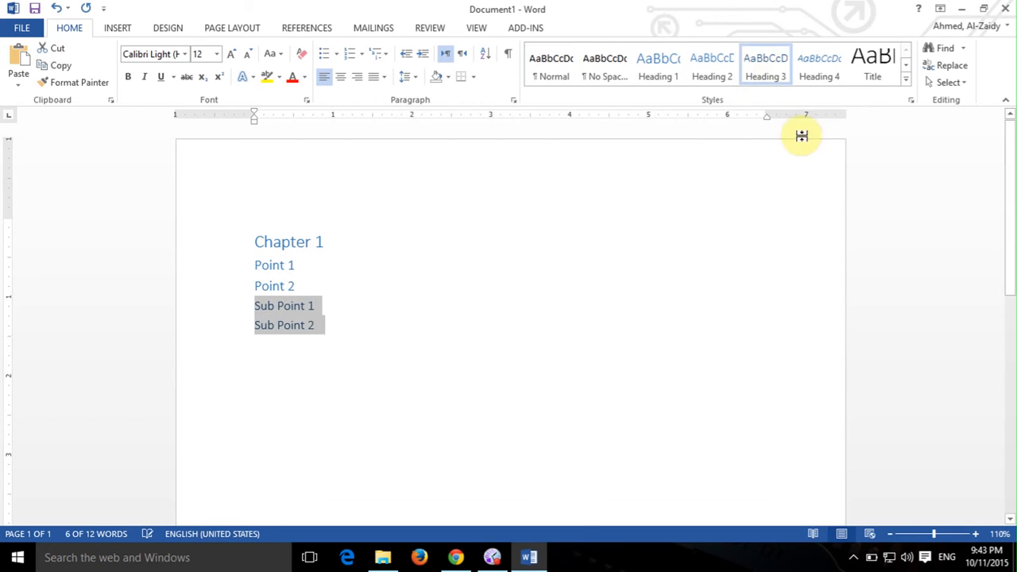
left_click(398, 364)
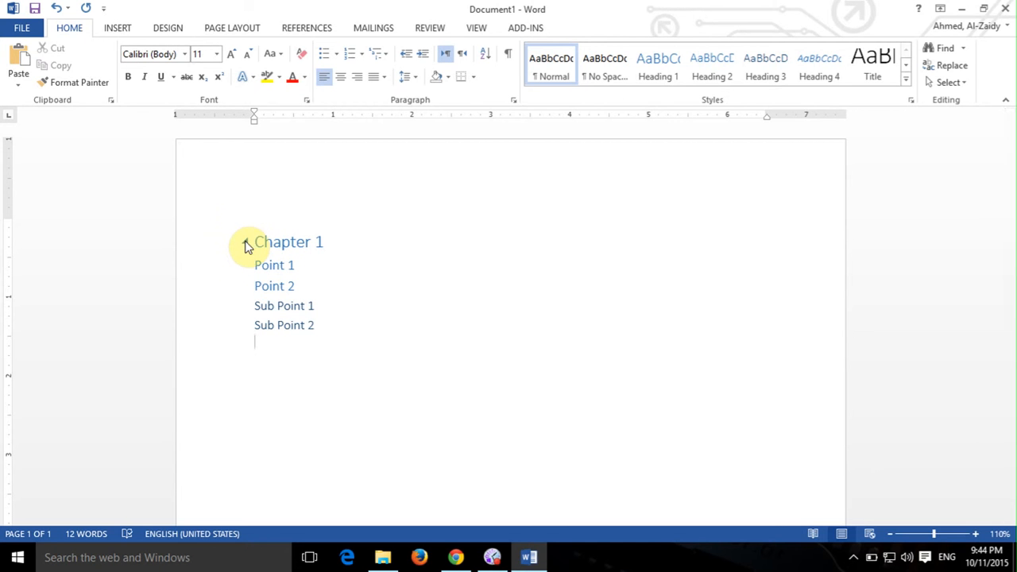
Collapse the content under the "Chapter 1" heading and expand it again.
left_click(246, 243)
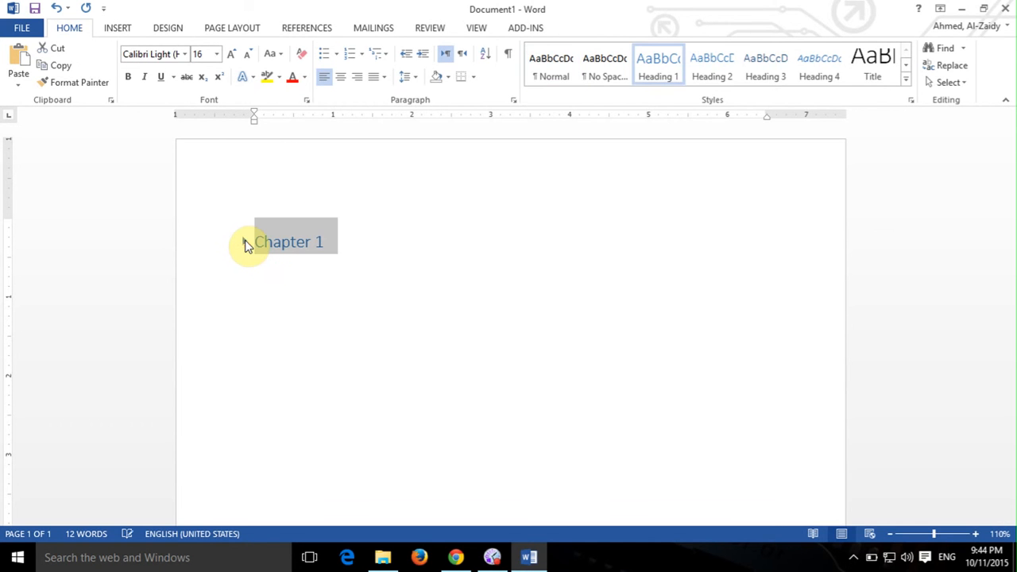
left_click(247, 243)
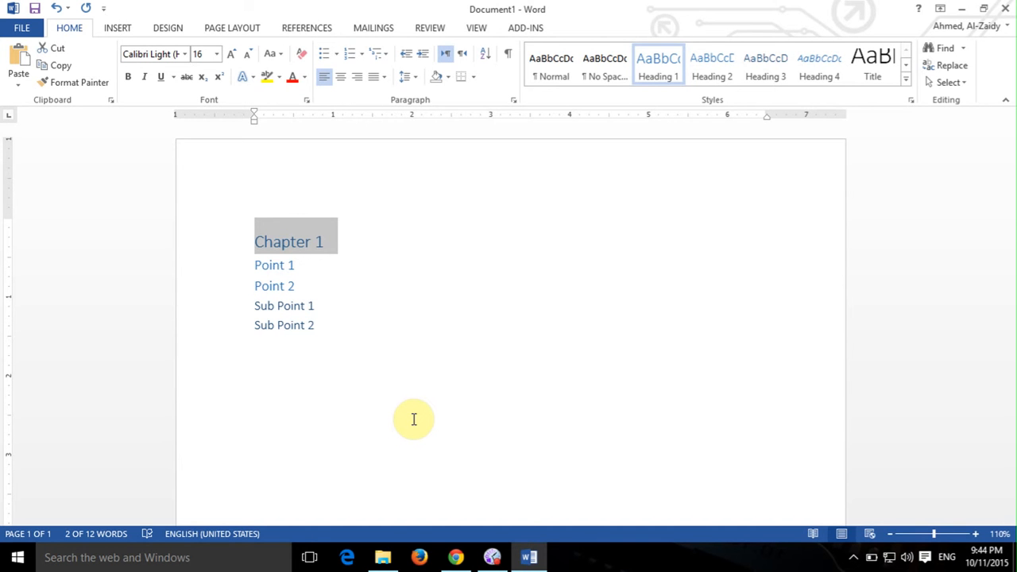
left_click(413, 420)
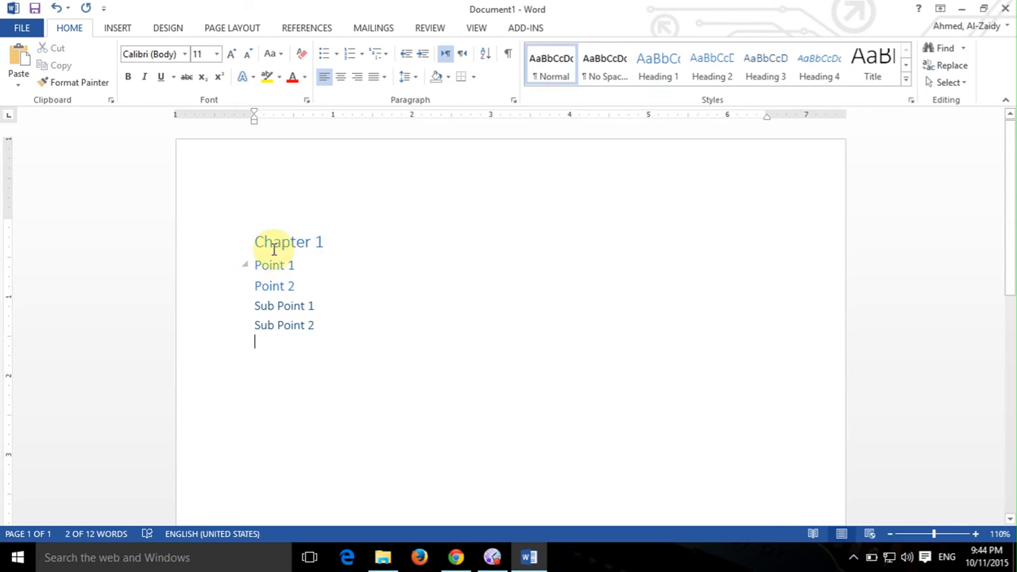
Collapse and re-expand the content under "Chapter 1", and collapse the "Point 1" heading.
left_click(247, 239)
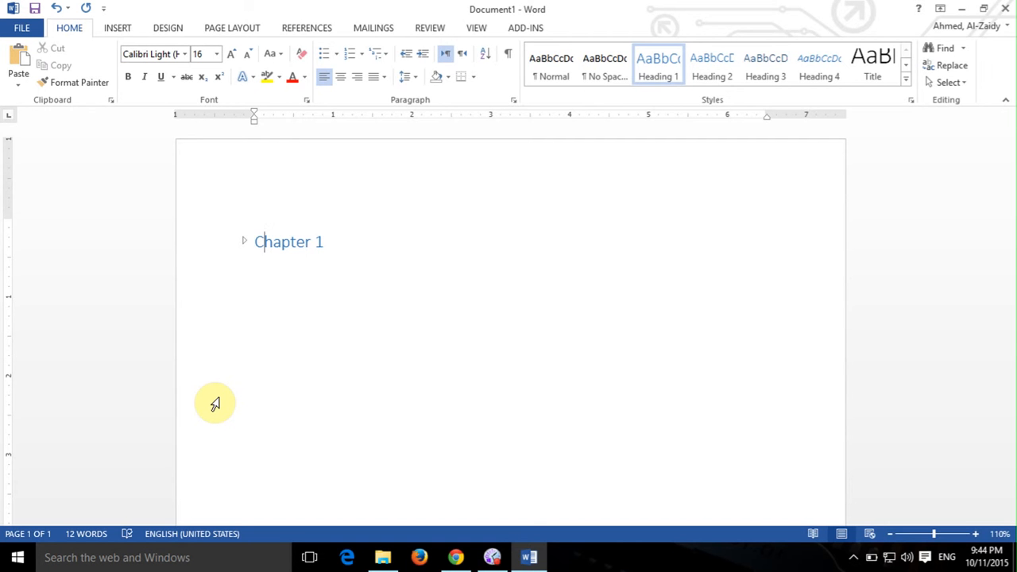
left_click(244, 241)
left_click(244, 267)
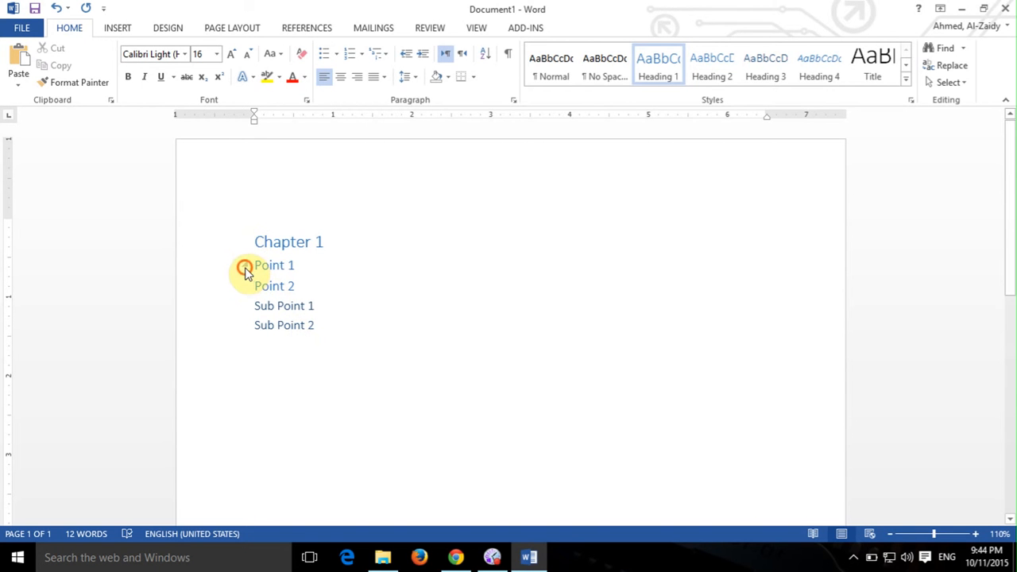
left_click(245, 266)
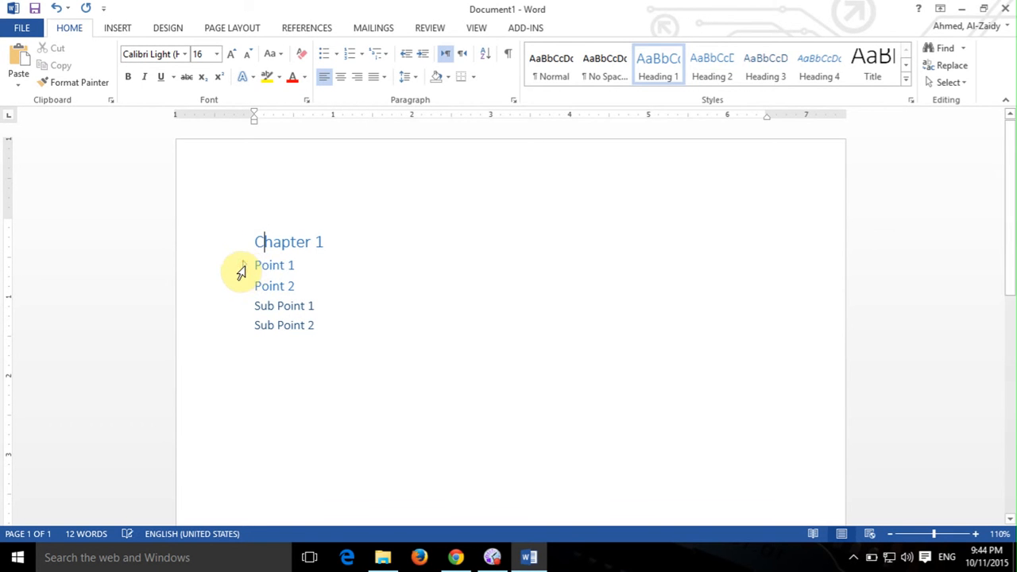
left_click(243, 267)
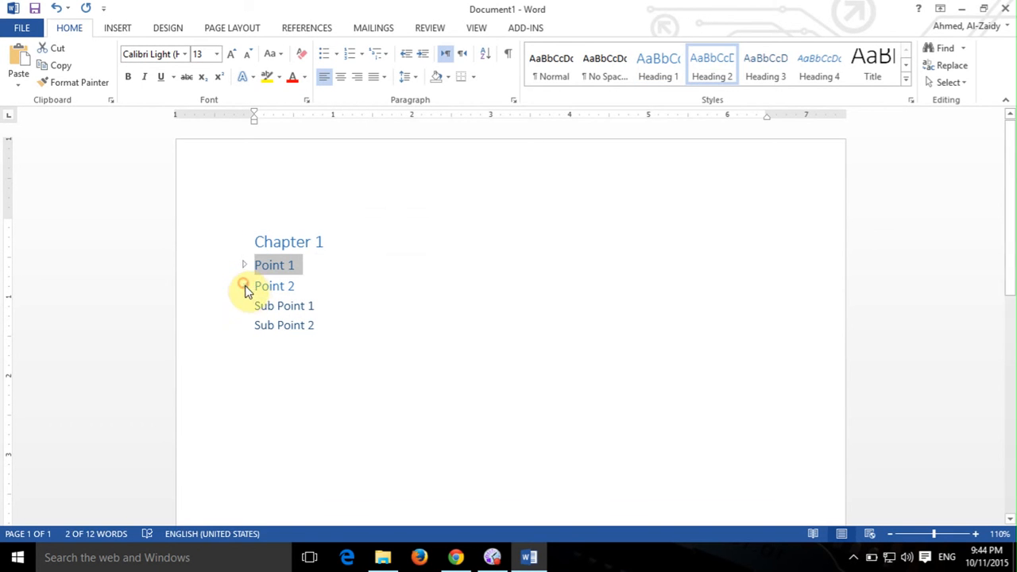
left_click(246, 288)
left_click(248, 290)
left_click(246, 289)
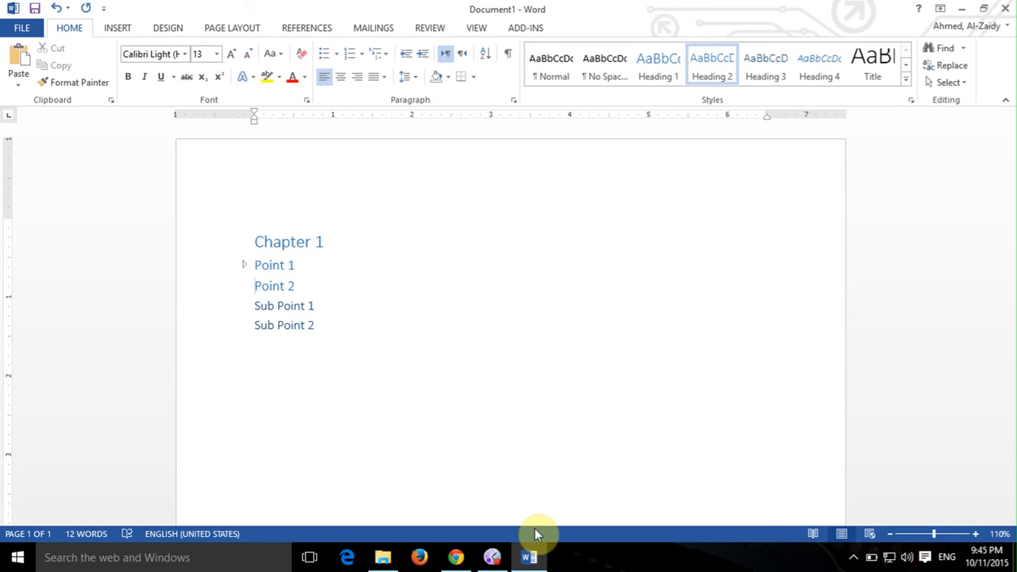
left_click(409, 406)
key("Return")
left_click(337, 334)
key("ctrl+a")
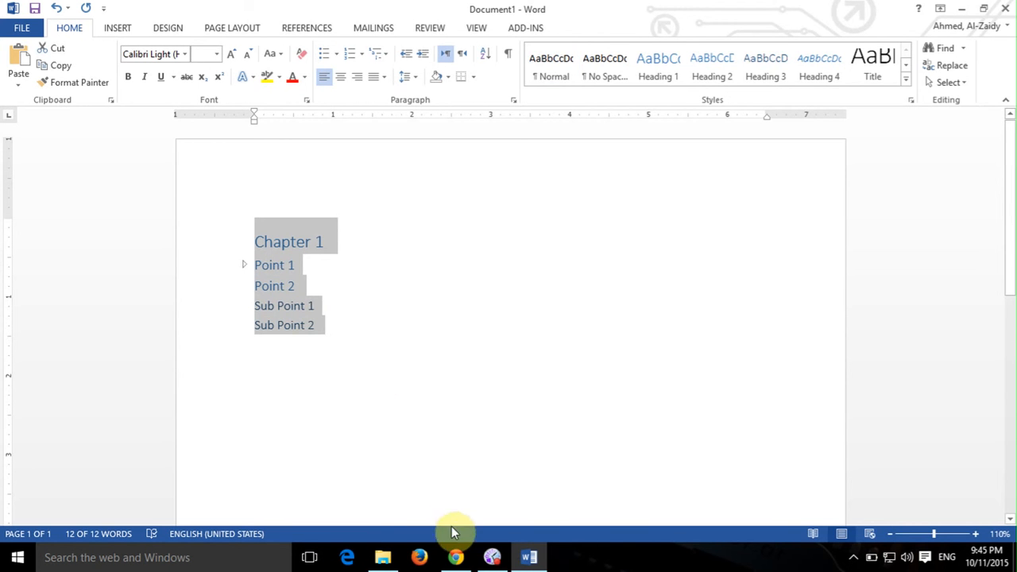
Switch to Chrome for the computer science instructor biography and paste it on a new line below "Sub Point 2".
left_click(455, 557)
mouse_move(467, 14)
left_mouse_down()
mouse_move(508, 26)
mouse_move(1016, 31)
left_mouse_up()
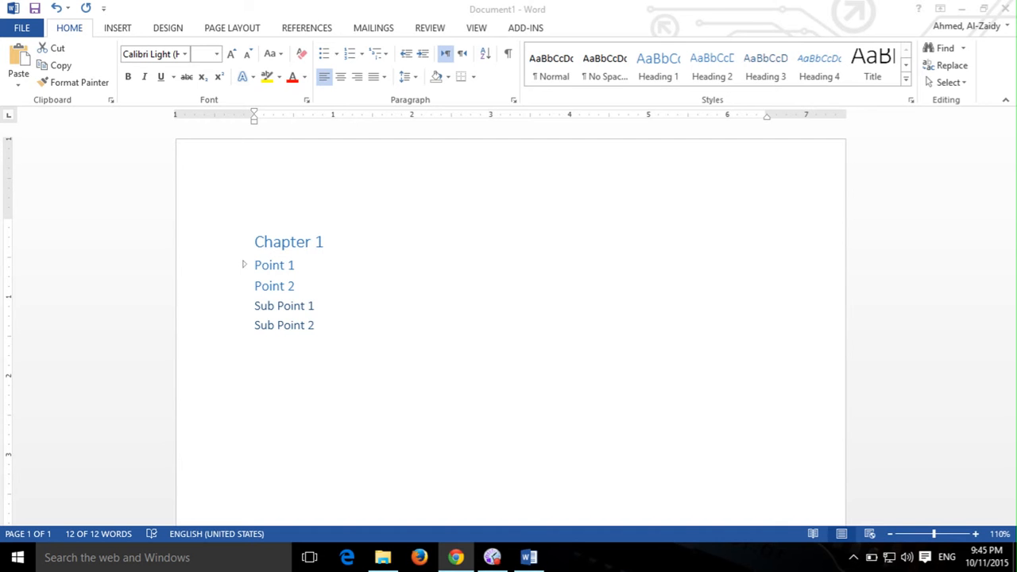
left_click(455, 556)
left_click_drag(585, 118, 1015, 127)
left_click(414, 331)
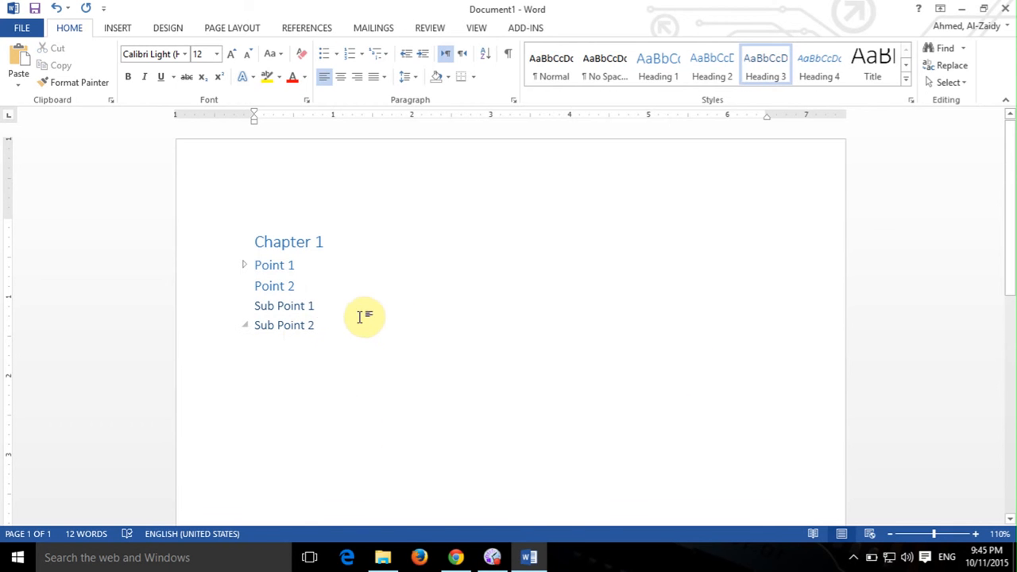
key("Return")
type("I am a Computer Science instructor who teaches Computer Science, Information Systems, and Information Security. I am pursuing my PH.D. in Business Administration at Northcentral University, specializing in Information Security. I currently hold a Master's Degree of Science in Information Systems Computer Security from Strayer University. I have worked at multiple universities and colleges, and I also develop websites. I am a real world Instructor and I provide my students with up-to-date movies, lectures, and information about the near future with computers.")
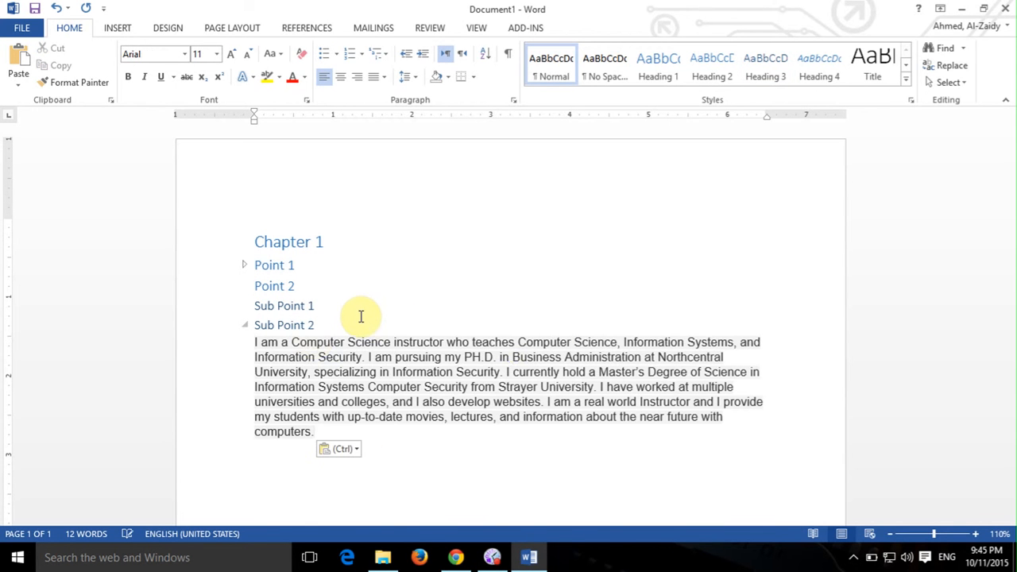
Change the paste option of the biography paragraph so it uses Calibri 11 pt body text.
left_click(343, 449)
left_click(379, 488)
left_click_drag(307, 380, 309, 387)
left_click(594, 419)
left_click(573, 422)
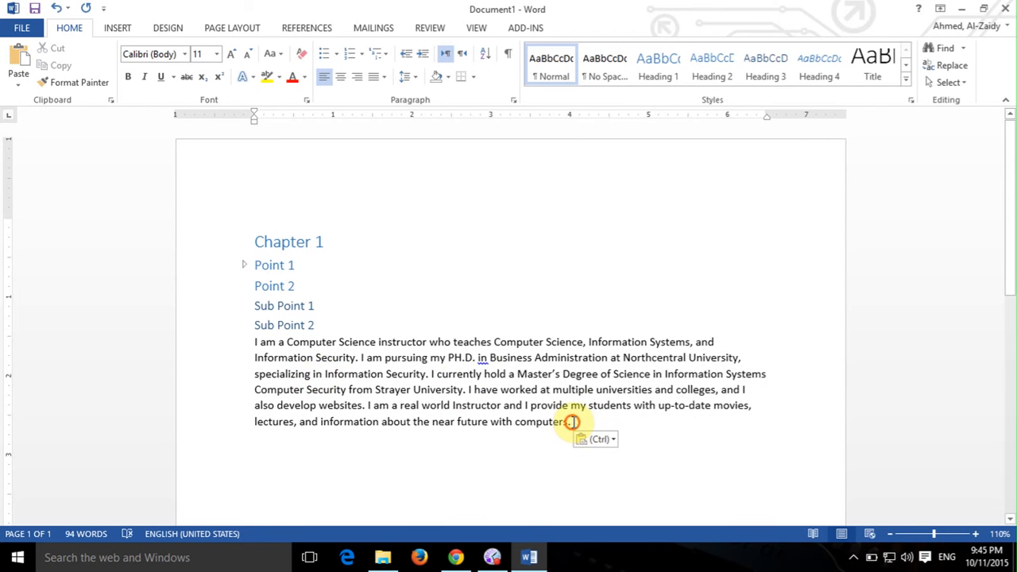
left_click_drag(572, 421, 256, 342)
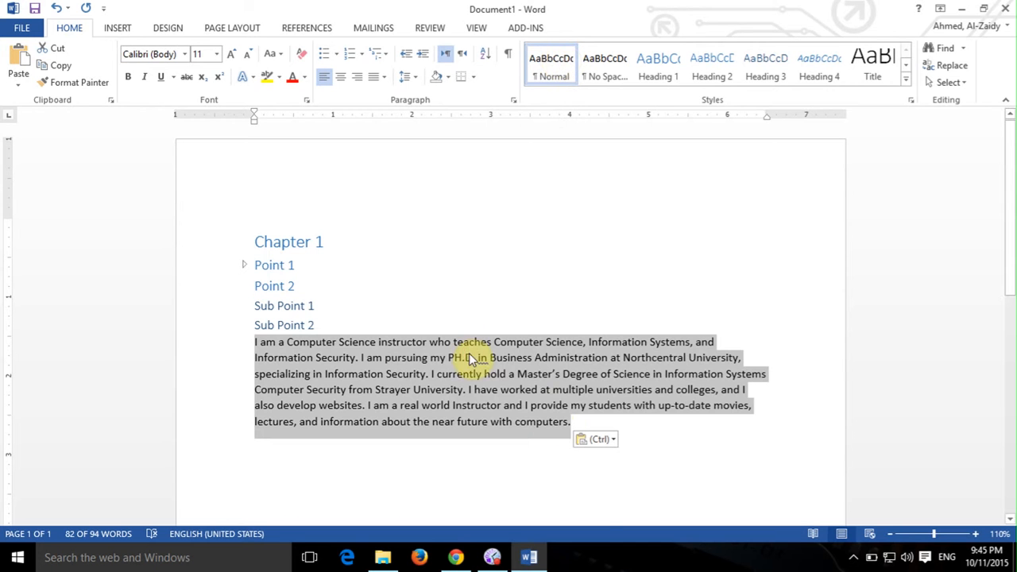
left_click(542, 358)
left_click(279, 264)
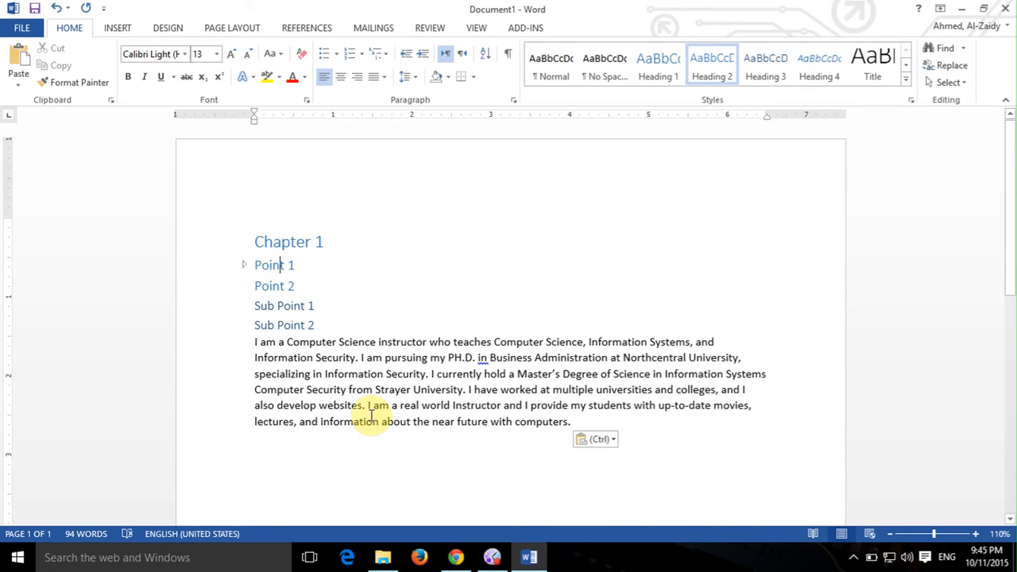
Set the "Chapter 1" heading to Times New Roman, 12 pt.
left_click_drag(325, 243, 258, 243)
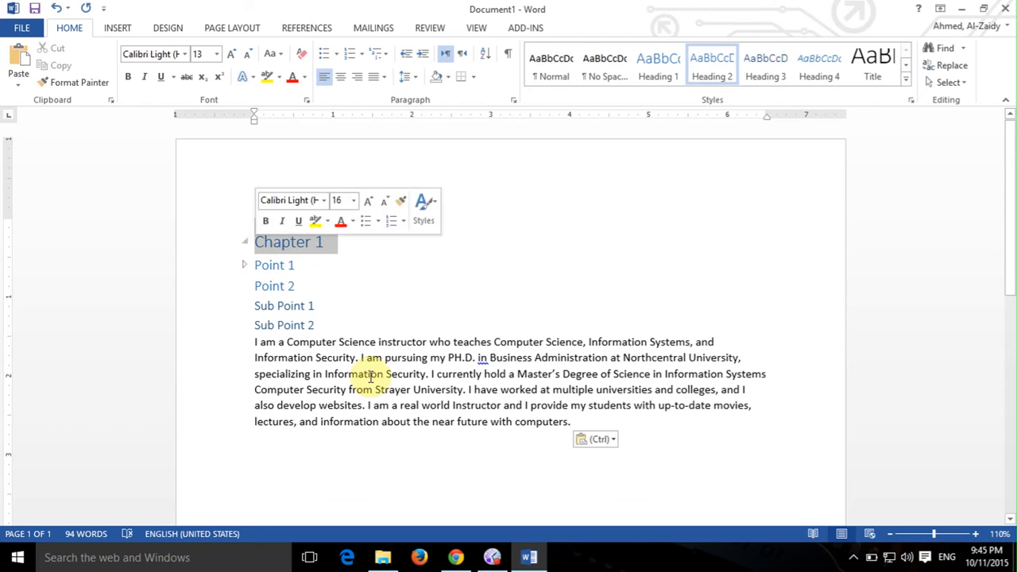
left_click(186, 54)
left_click(200, 127)
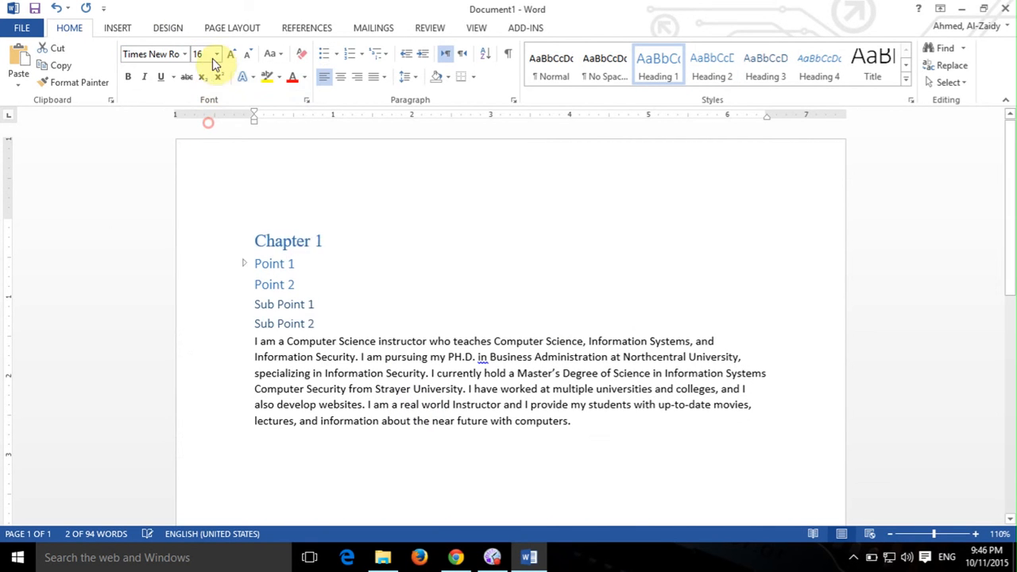
left_click(224, 55)
left_click(217, 54)
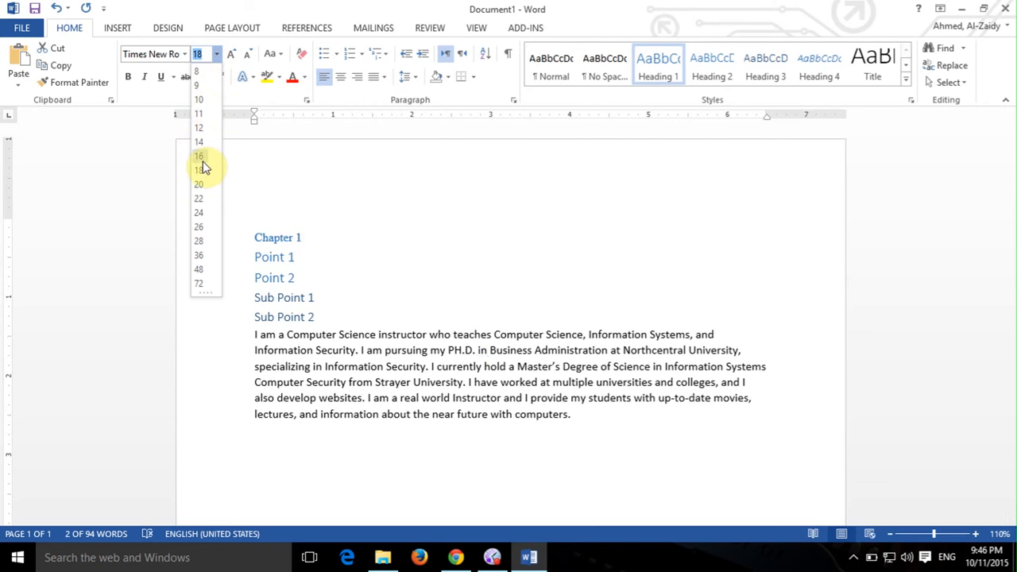
left_click(206, 129)
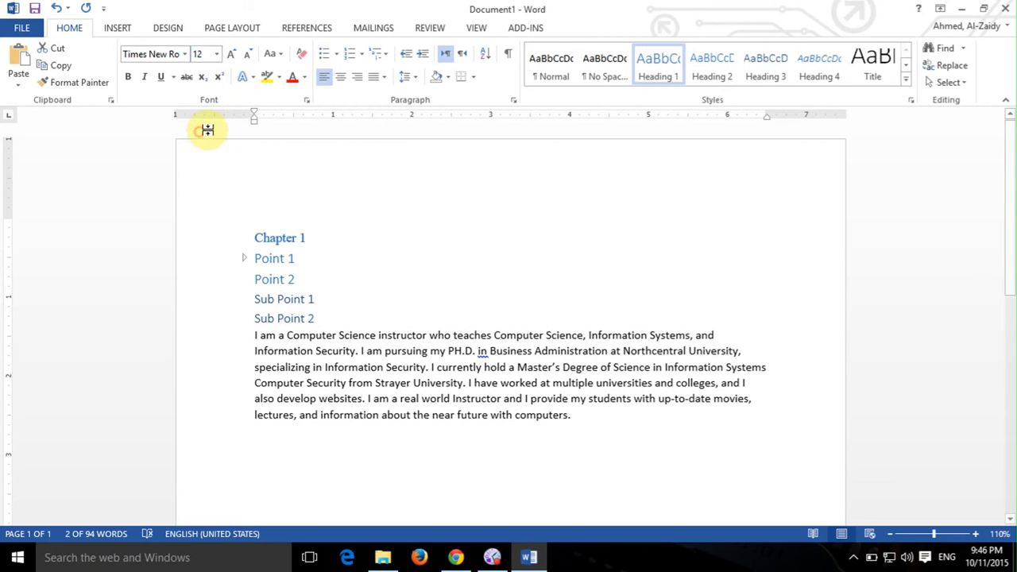
Make the "Chapter 1" heading bold and colour its text black.
left_click(128, 77)
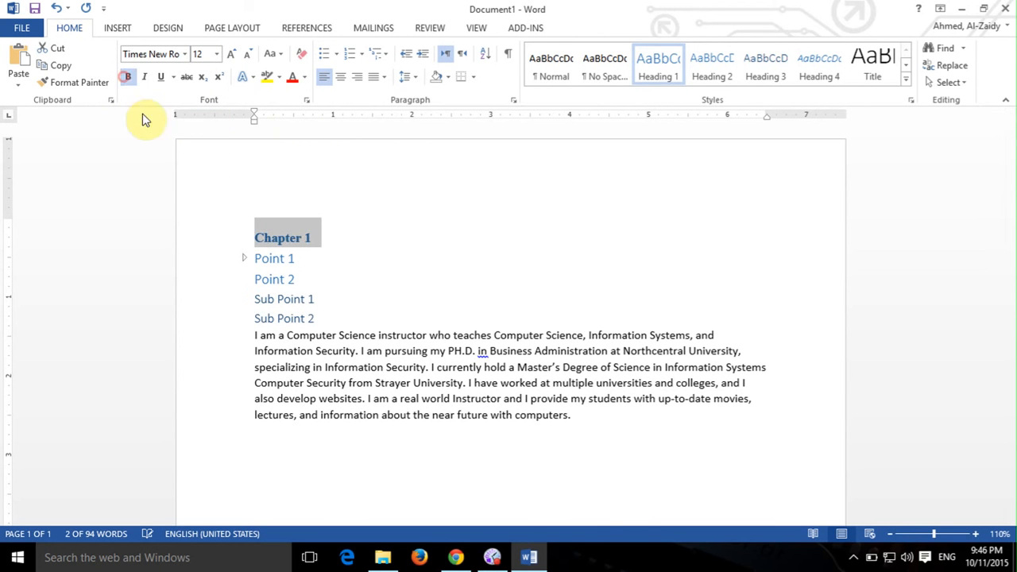
left_click(304, 76)
left_click(309, 96)
left_click(353, 290)
left_click(354, 296)
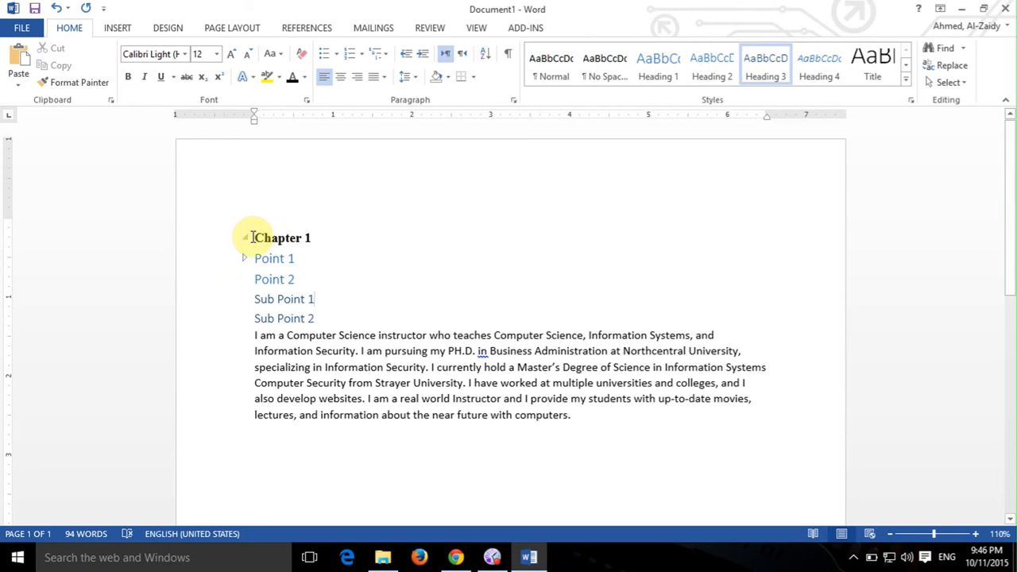
Format all headings and the biography paragraph as black Times New Roman, 12 pt.
left_click_drag(598, 422, 225, 220)
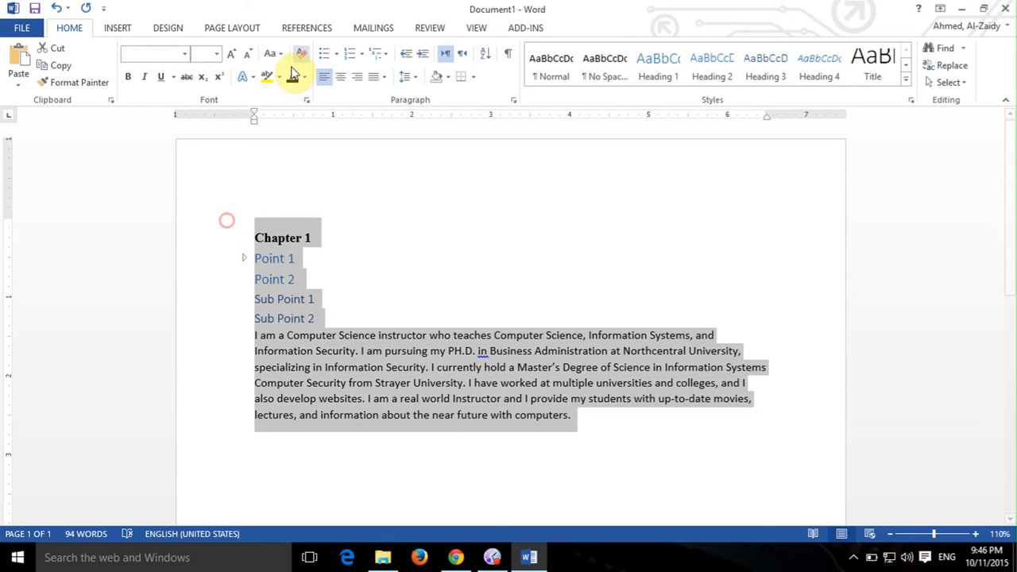
left_click(214, 55)
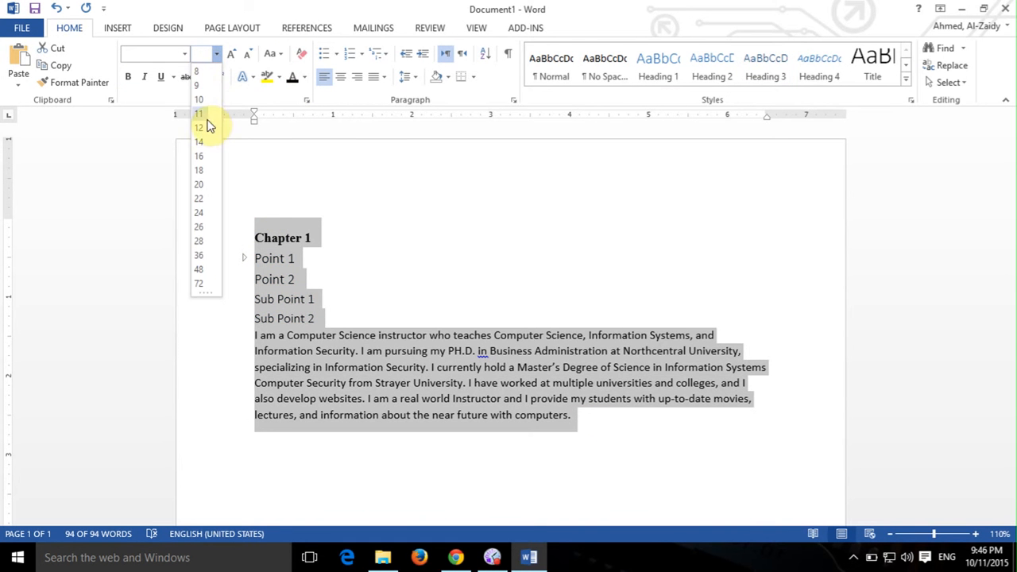
left_click(208, 123)
left_click(182, 59)
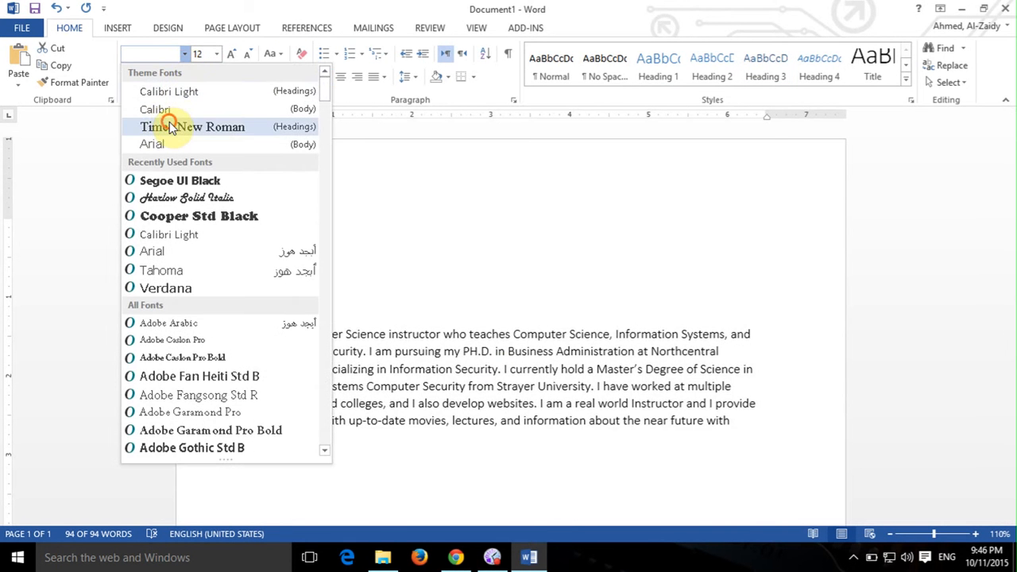
left_click(170, 128)
left_click(396, 265)
Set the line spacing of the whole document to 2.0.
left_click_drag(319, 427, 237, 220)
left_click(405, 77)
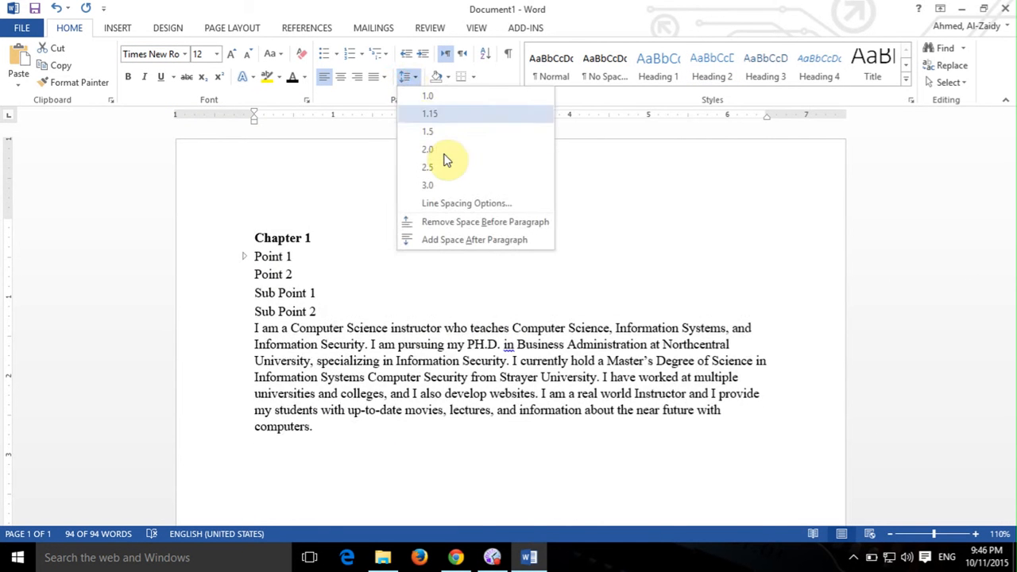
left_click(445, 147)
left_click(392, 300)
scroll(432, 347, "down", 4)
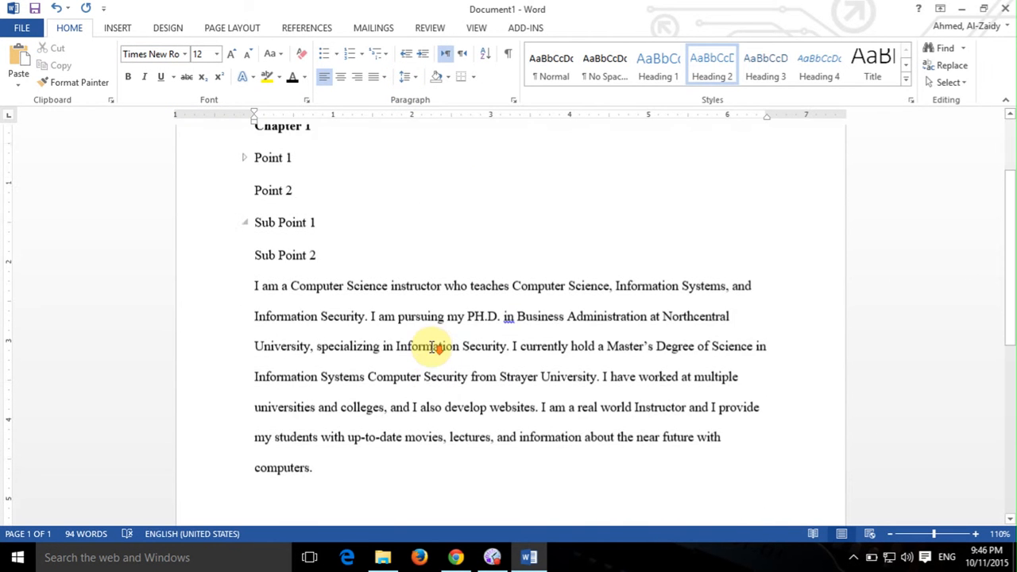
scroll(431, 347, "up", 3)
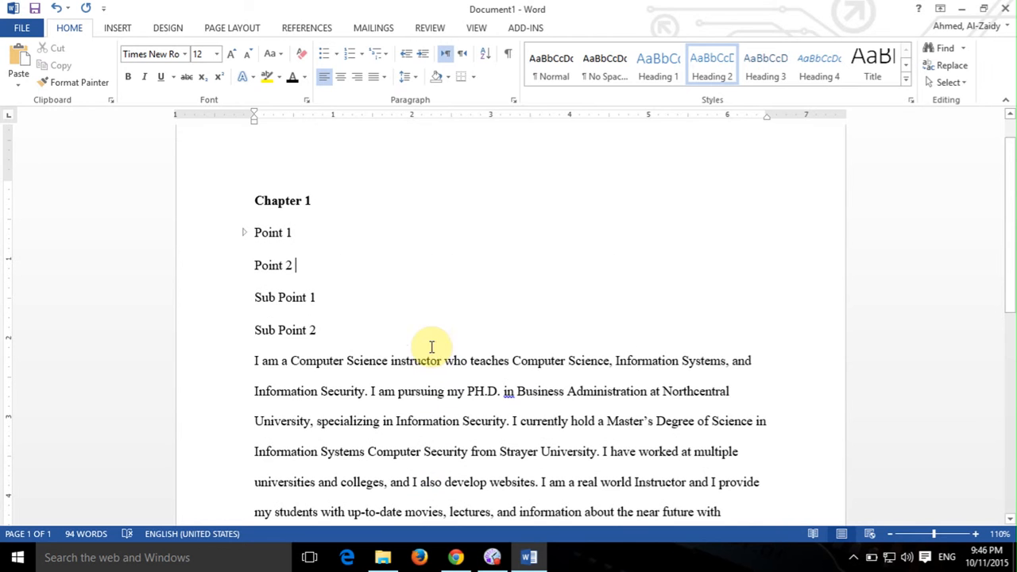
Indent the first line of the biography paragraph by one tab.
left_click(461, 288)
left_click(220, 358)
left_click(253, 360)
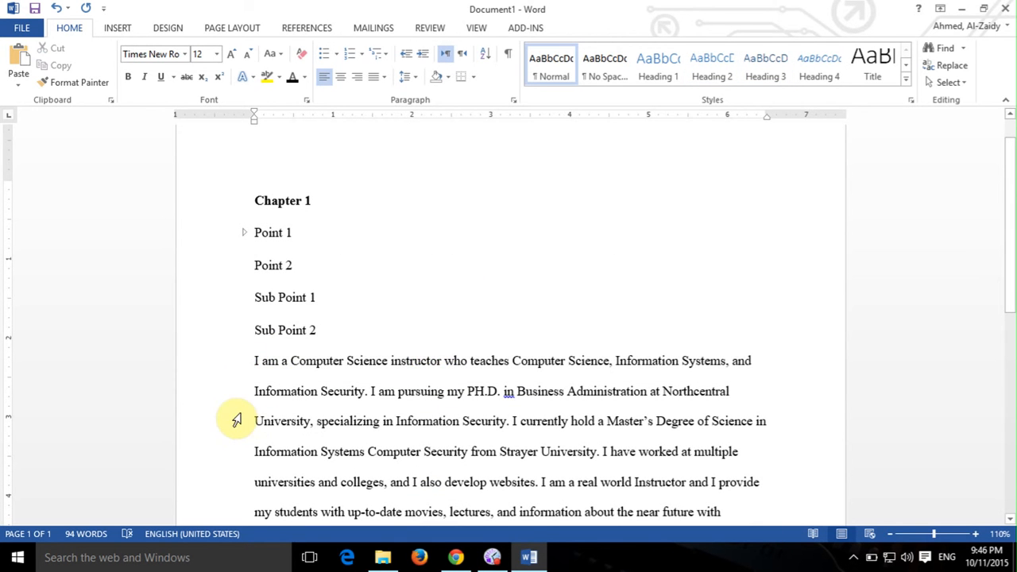
key("Tab")
scroll(568, 288, "down", 3)
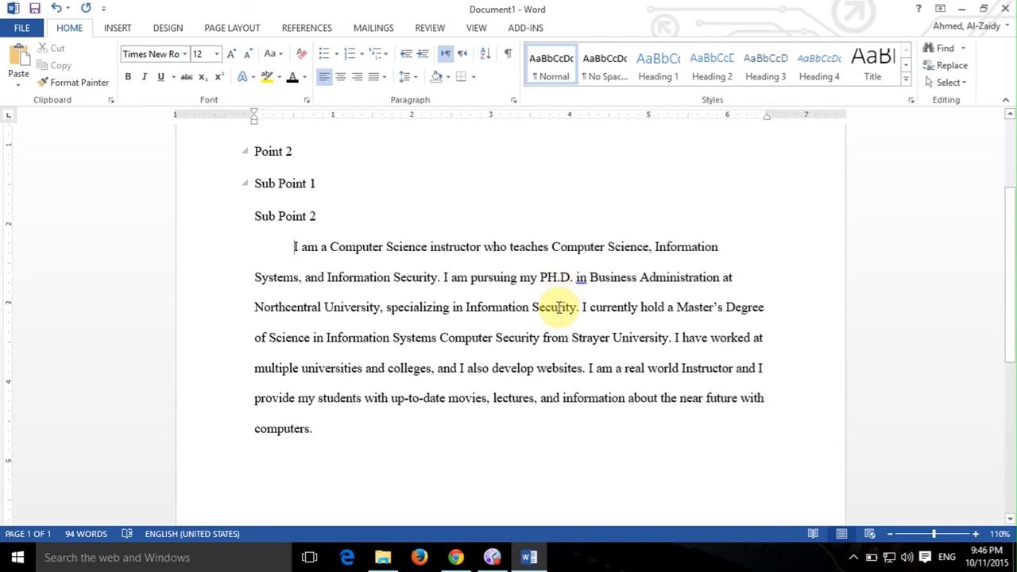
Look over the double-spaced headings and the indented biography paragraph.
left_click(655, 190)
scroll(351, 263, "up", 3)
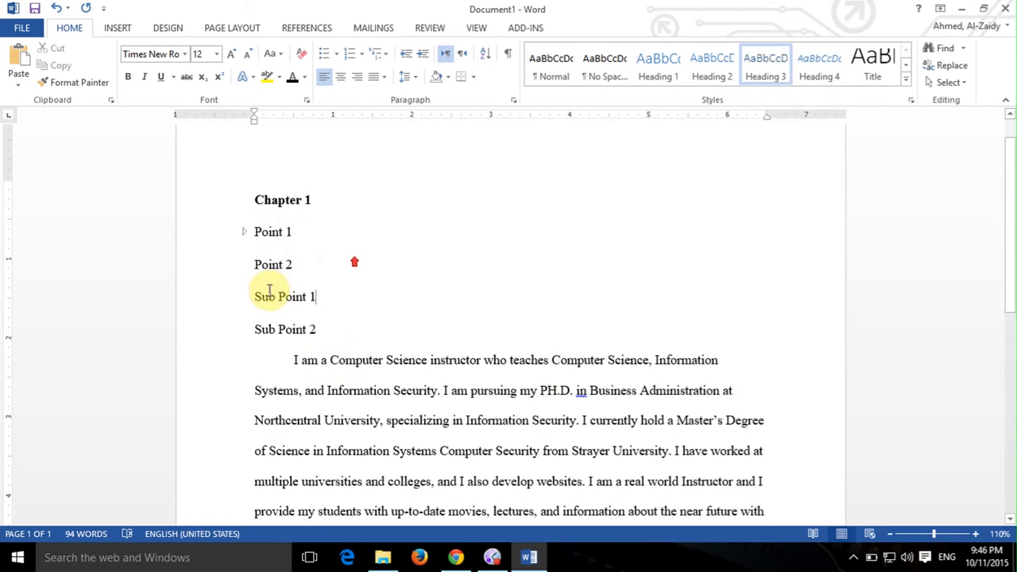
left_click_drag(302, 225, 256, 232)
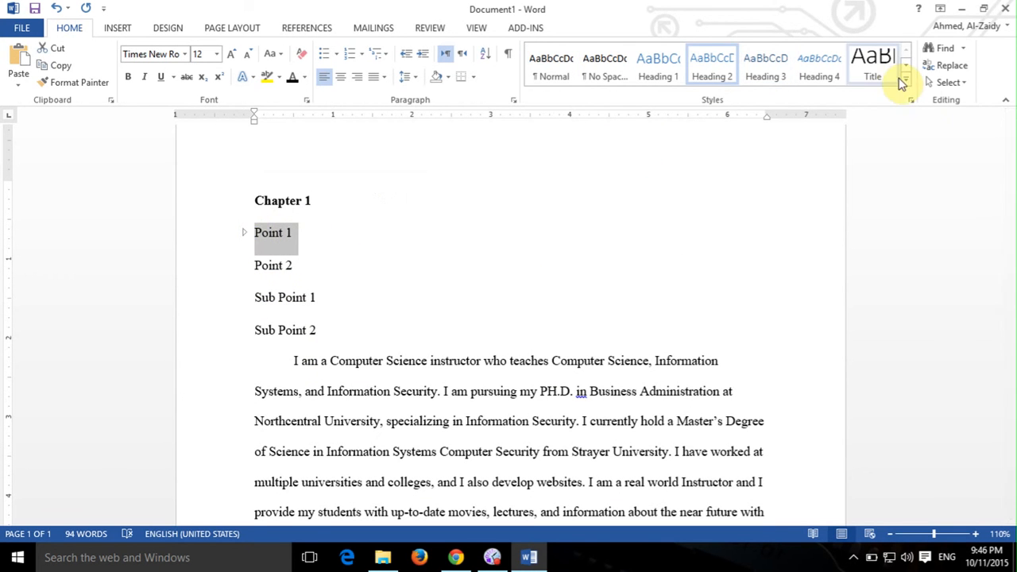
scroll(325, 348, "down", 3)
scroll(326, 348, "down", 3)
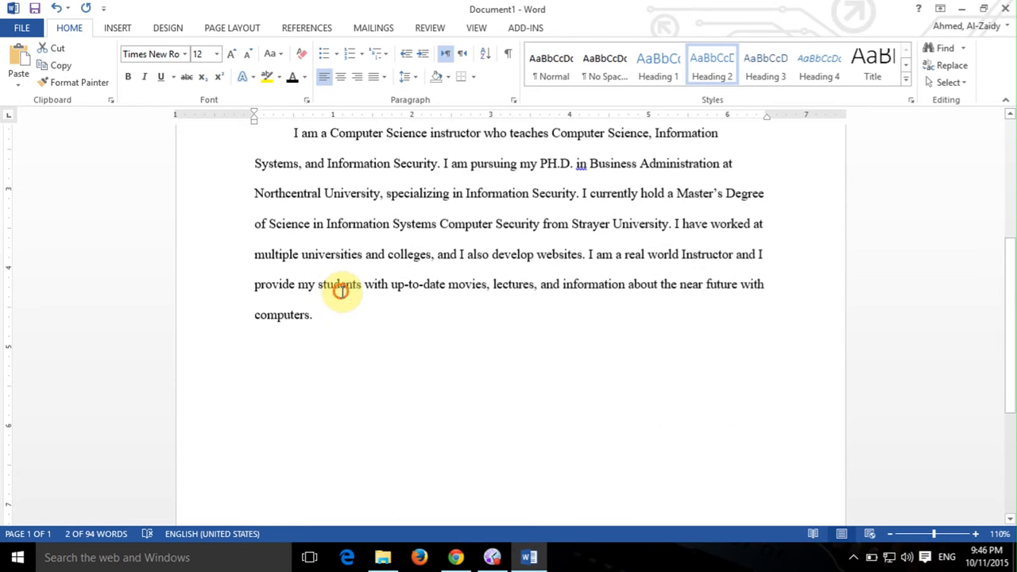
left_click(338, 286)
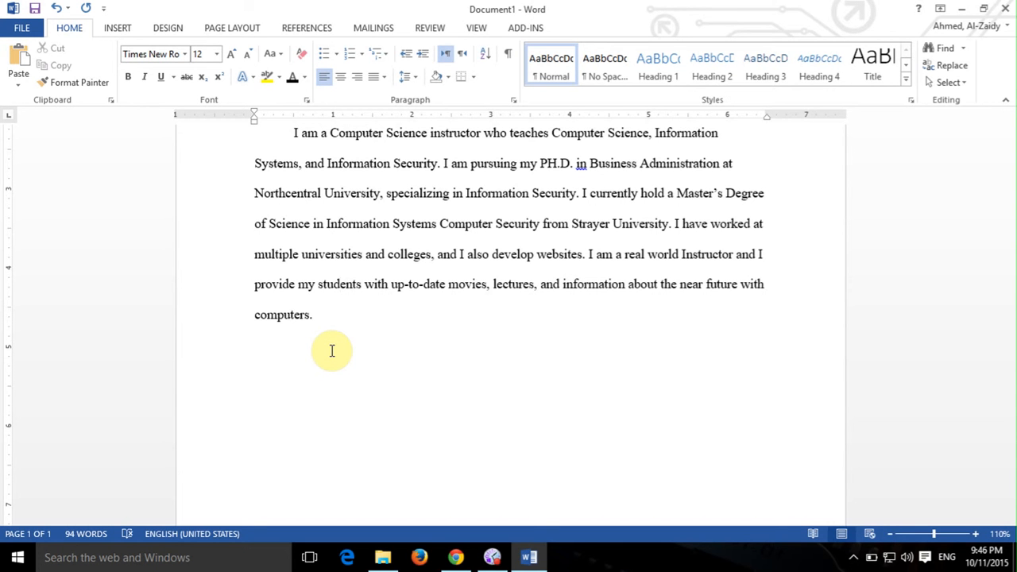
left_click(370, 365)
scroll(370, 364, "up", 5)
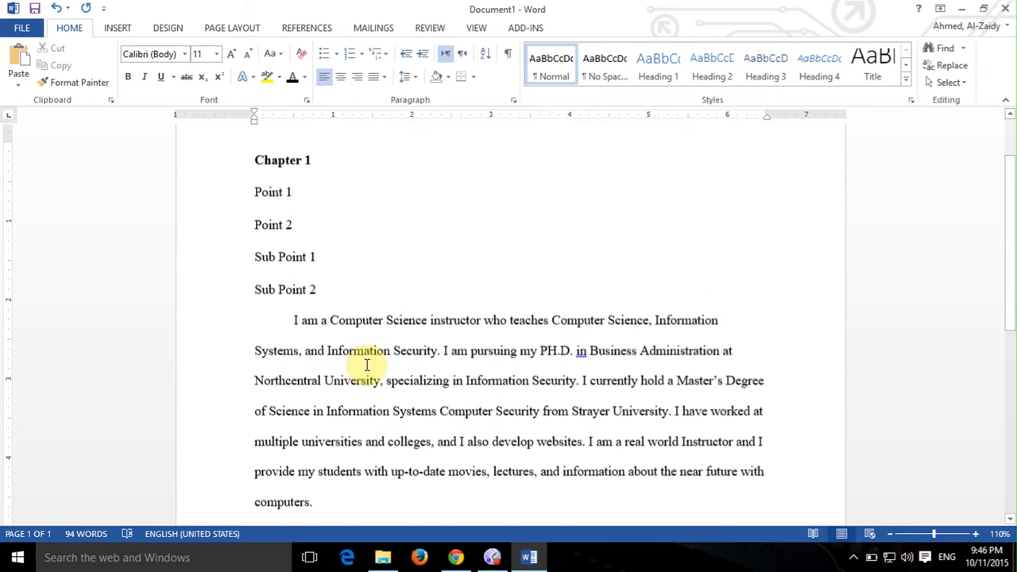
scroll(742, 370, "down", 10)
scroll(597, 378, "up", 8)
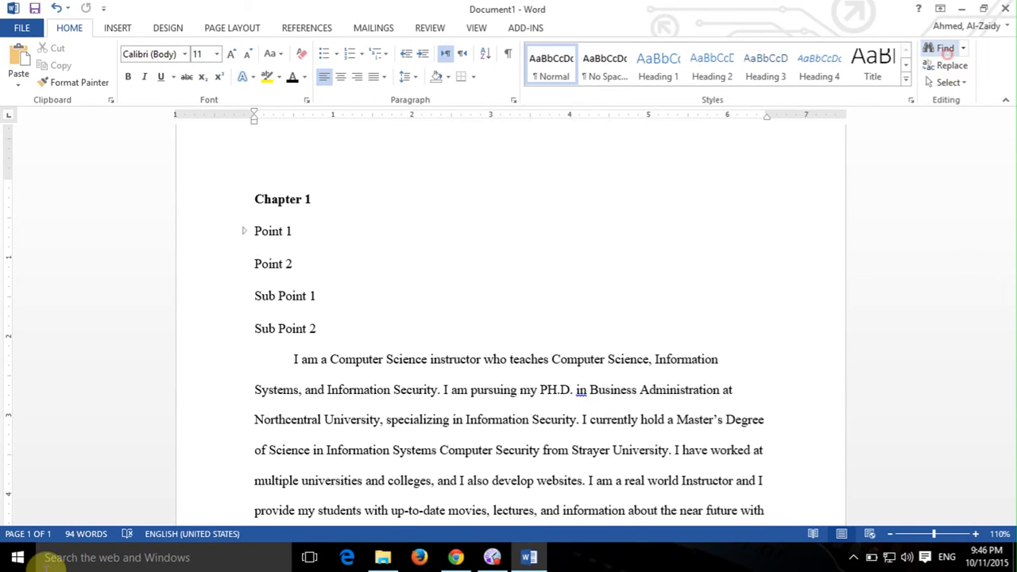
left_click(942, 48)
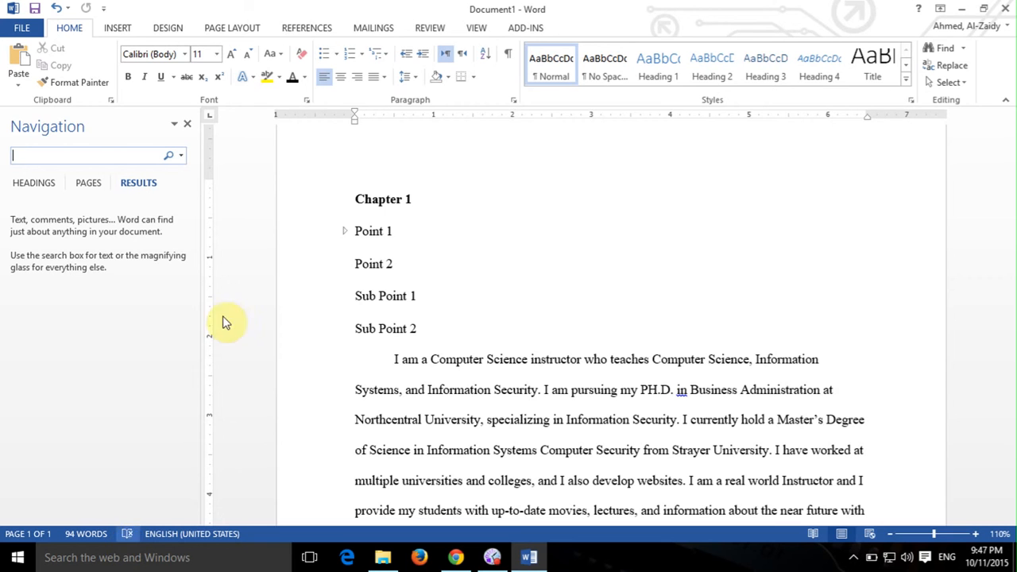
left_click(186, 124)
left_click(467, 263)
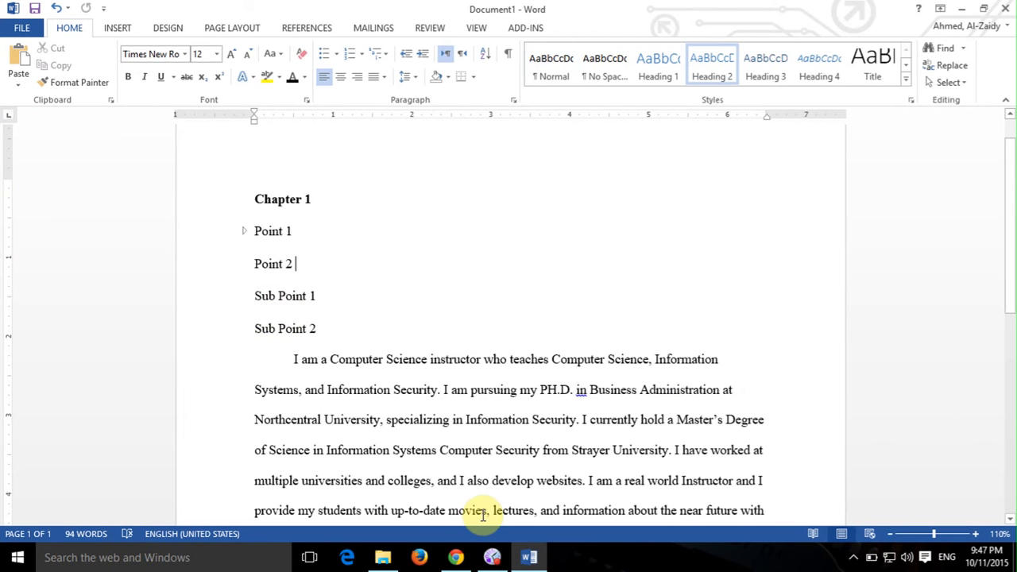
Search the document for "PH.D.".
key("ctrl+f")
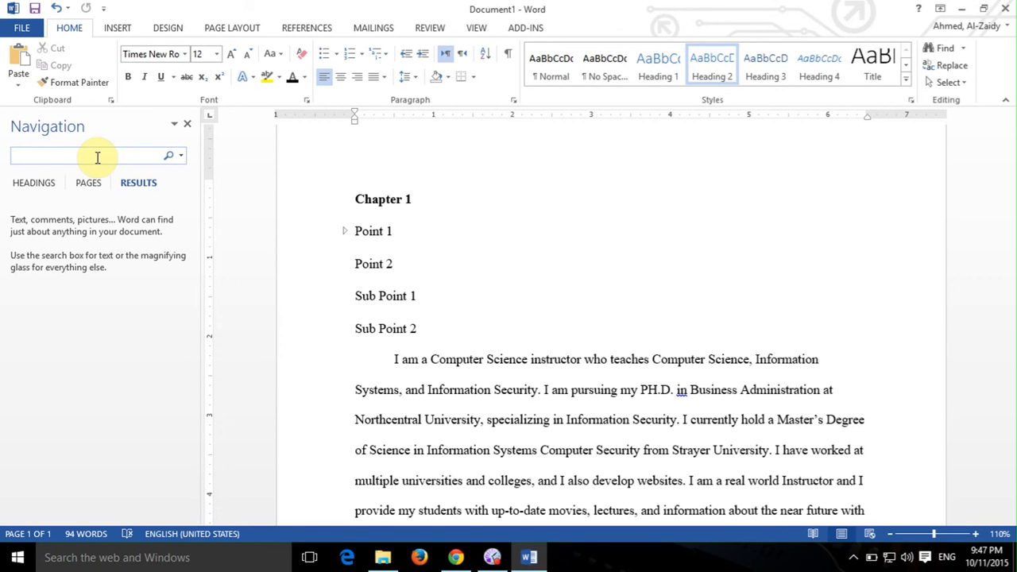
type("Ph")
key("BackSpace")
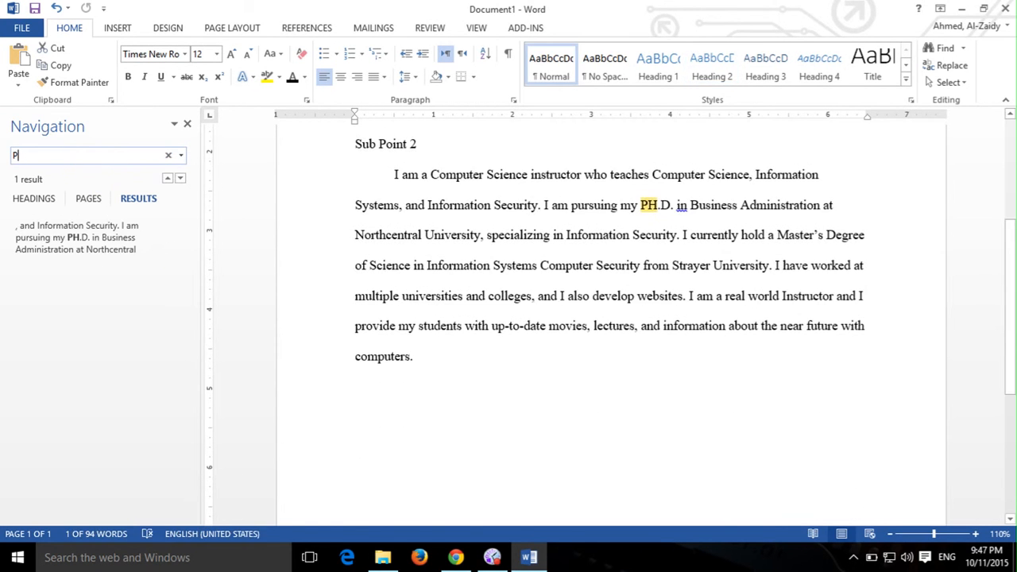
type("H.D")
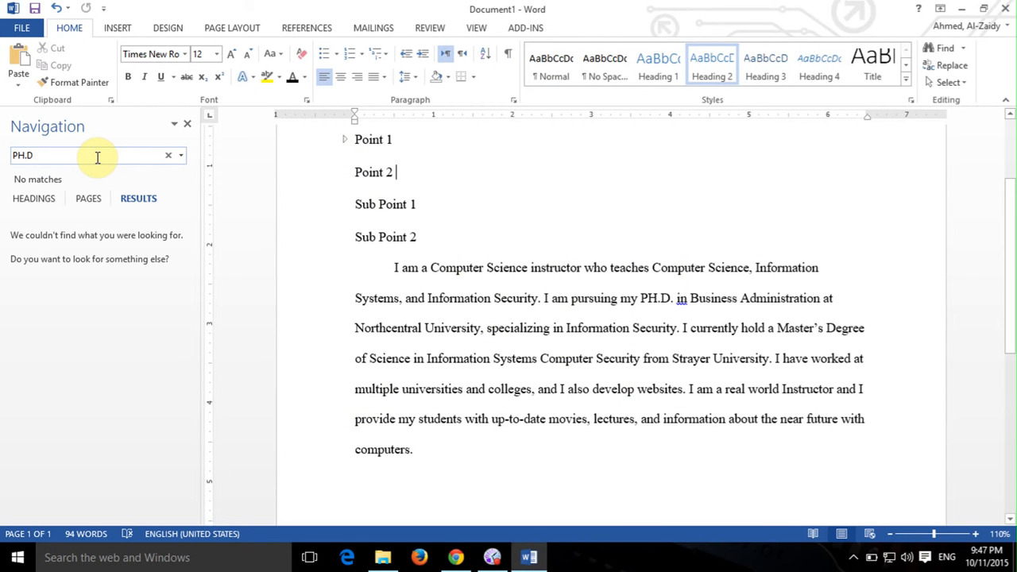
key("BackSpace")
type(".")
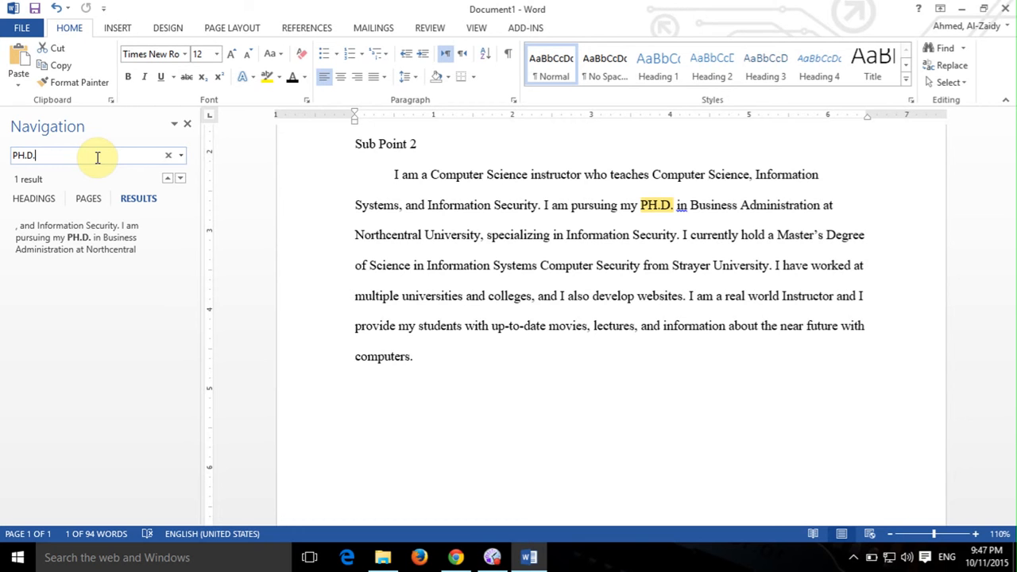
Clear the search, show the document as page thumbnails, and search for "PH.D." again.
key("BackSpace")
key("BackSpace")
key("BackSpace")
key("BackSpace")
key("BackSpace")
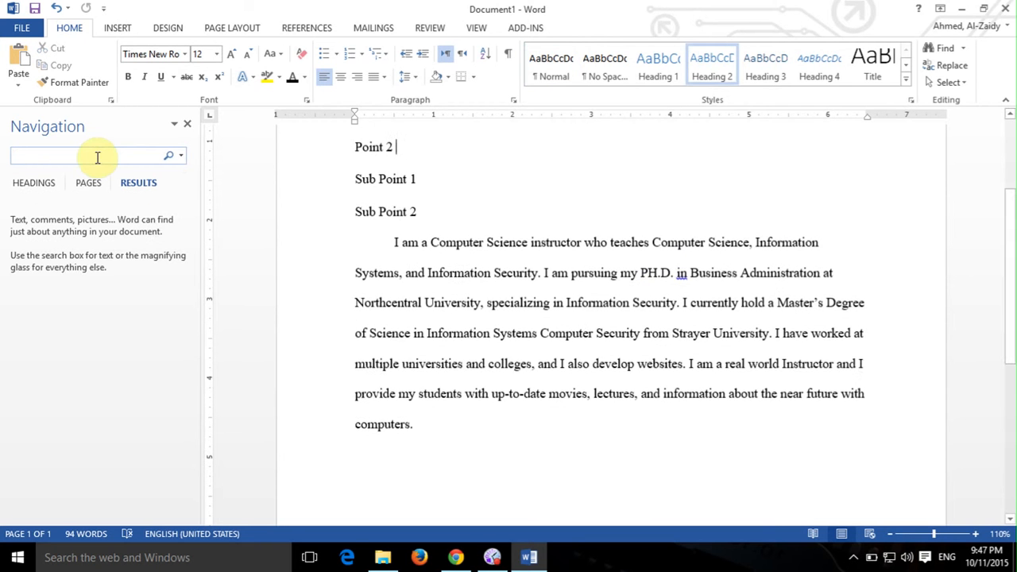
left_click(88, 183)
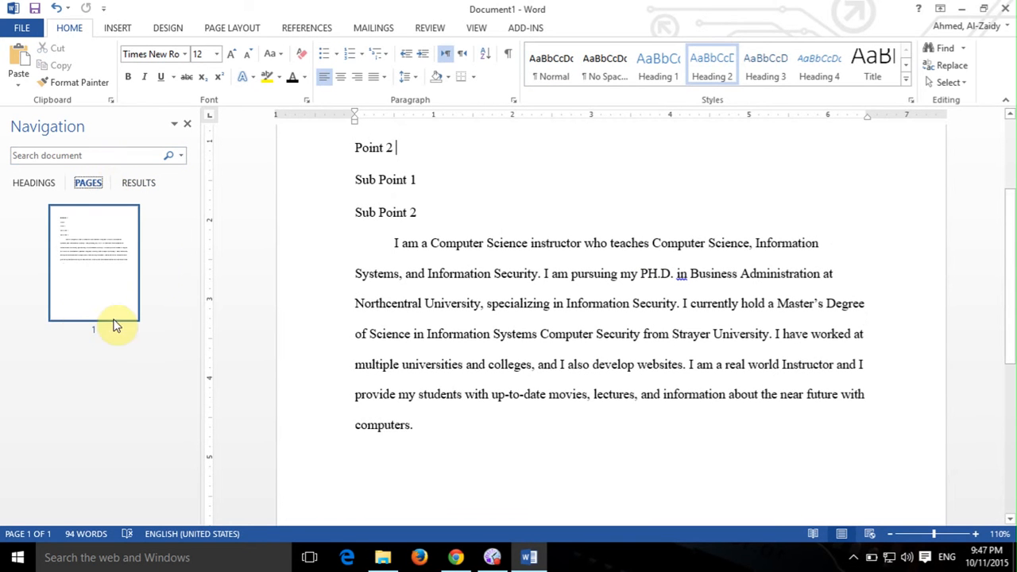
left_click(76, 157)
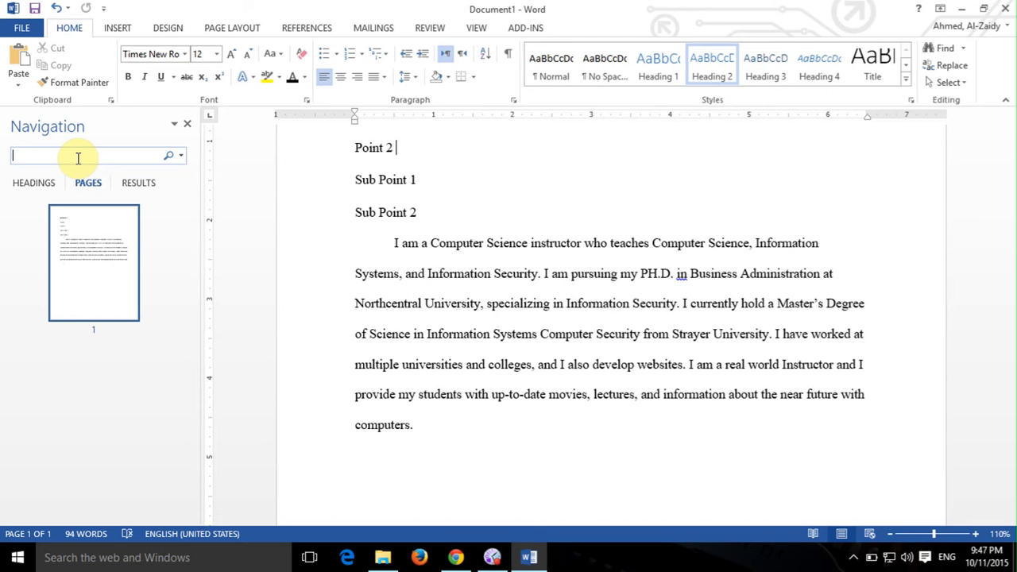
type("PH.")
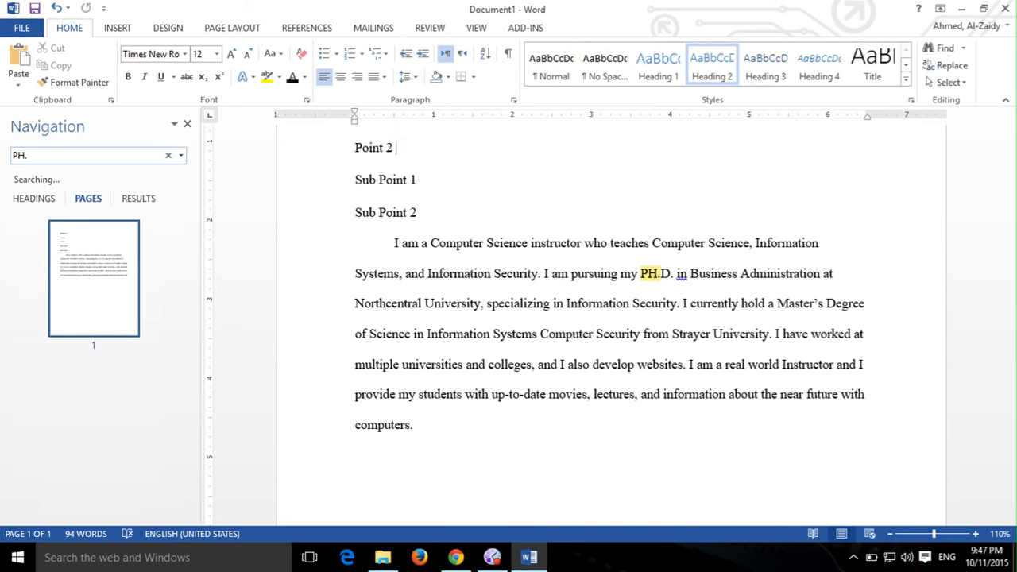
type("D.")
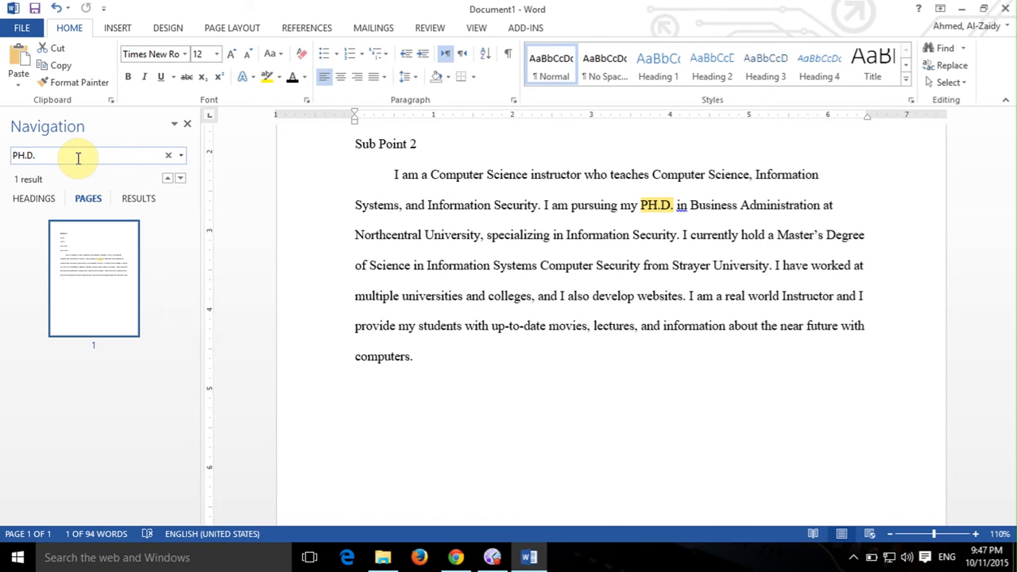
Show the document's heading outline for the search and place the cursor at the end of the Point 2 heading.
left_click(34, 199)
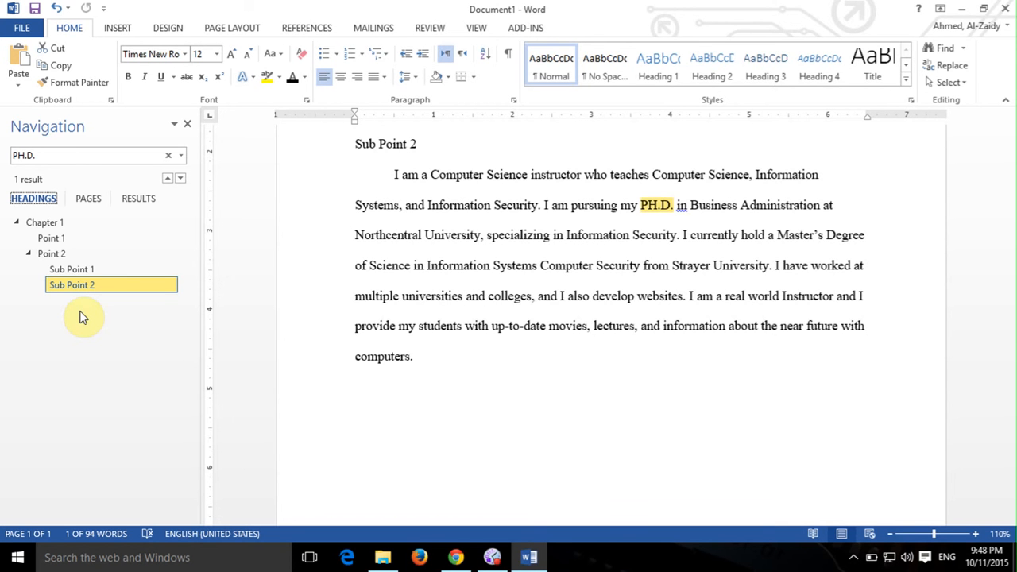
left_click(643, 374)
scroll(636, 398, "up", 5)
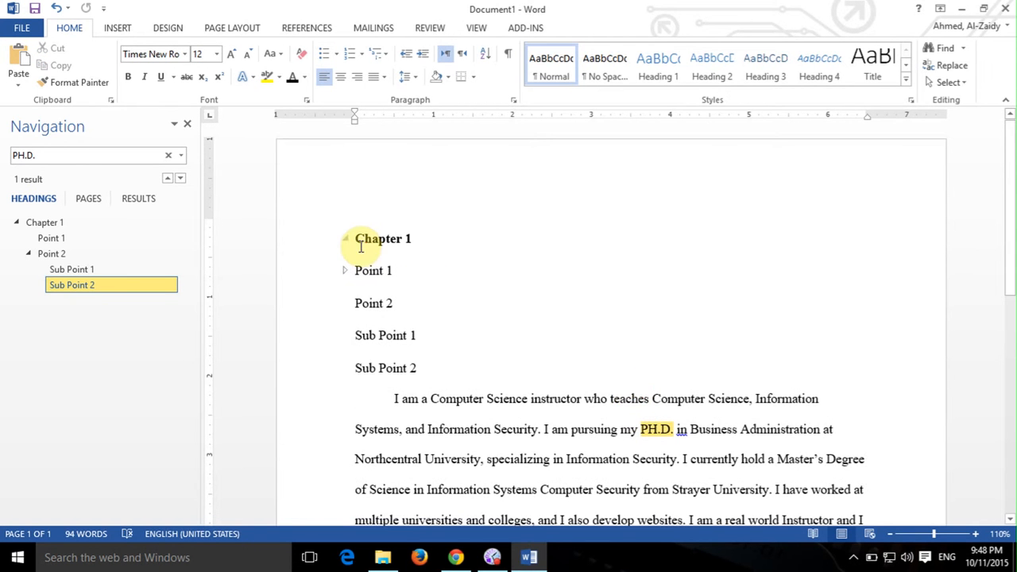
left_click(361, 247)
left_click(608, 302)
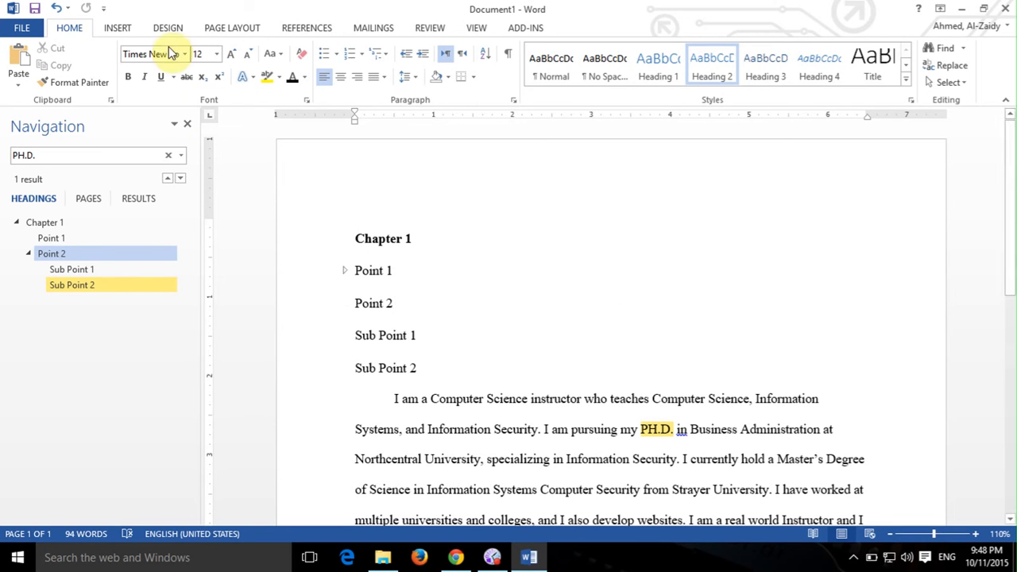
Insert the built-in Whisp cover page in front of the chapter.
left_click(130, 31)
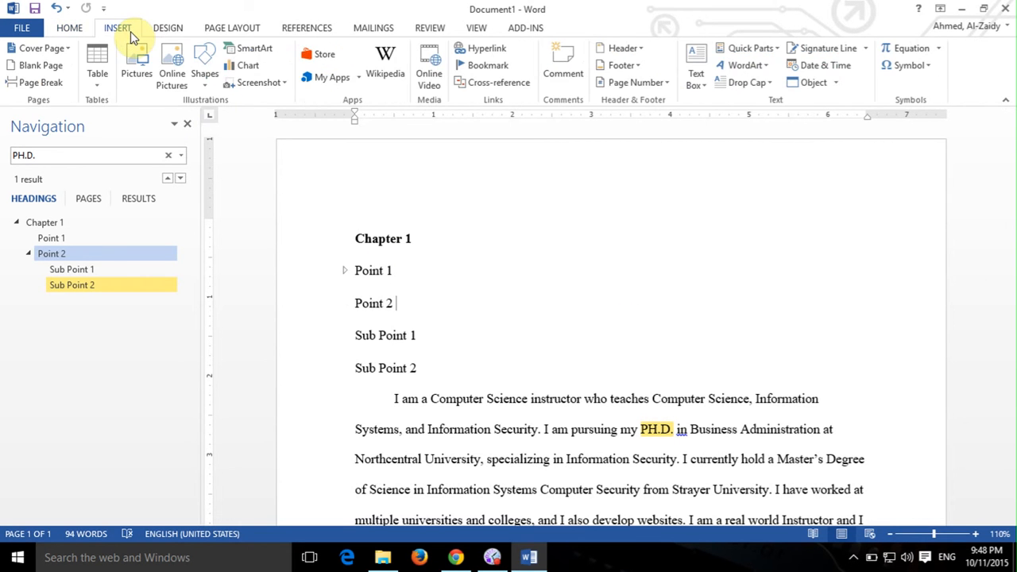
left_click(35, 46)
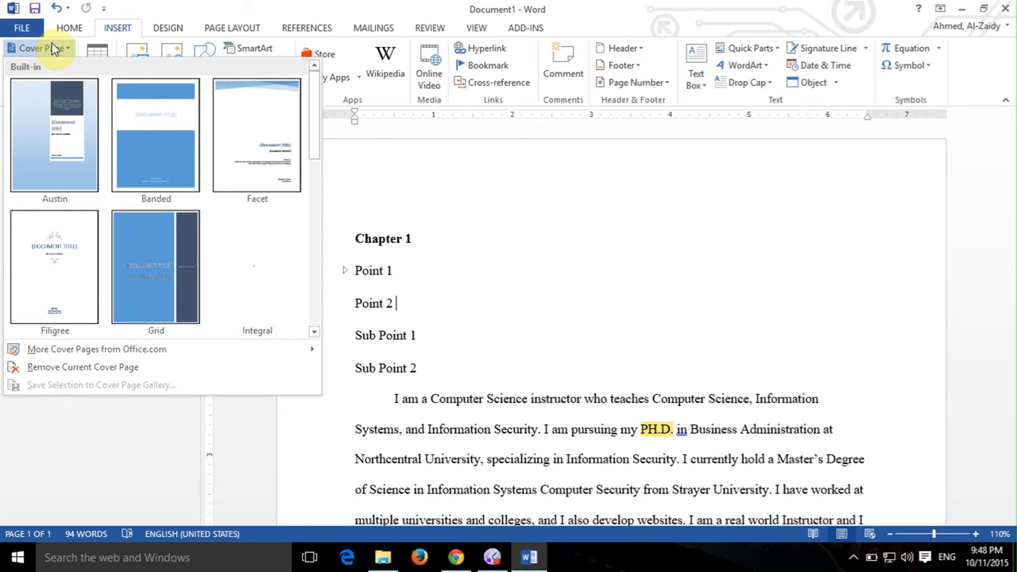
left_click_drag(310, 129, 329, 333)
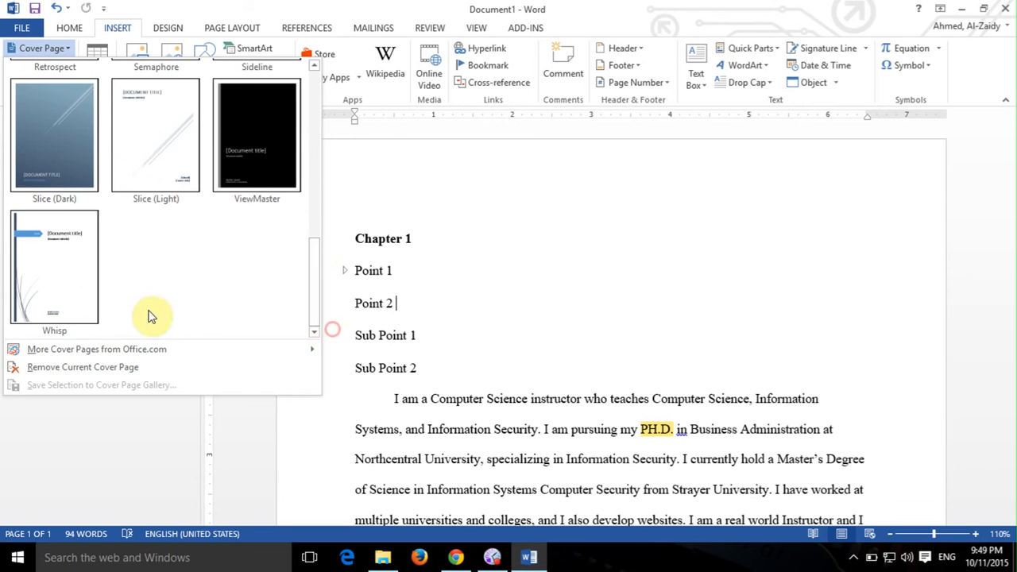
left_click(45, 282)
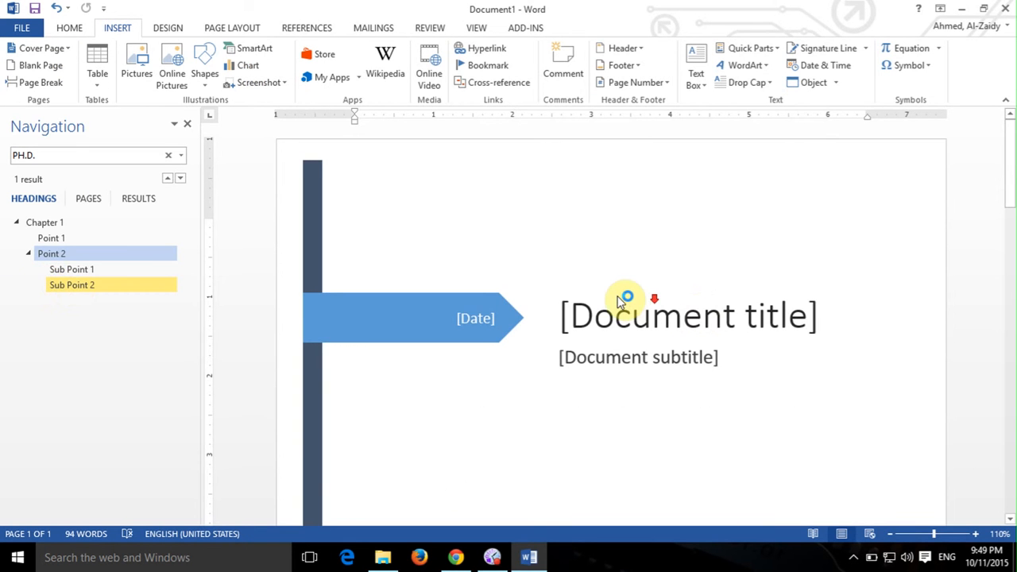
scroll(511, 298, "down", 3)
scroll(511, 298, "up", 2)
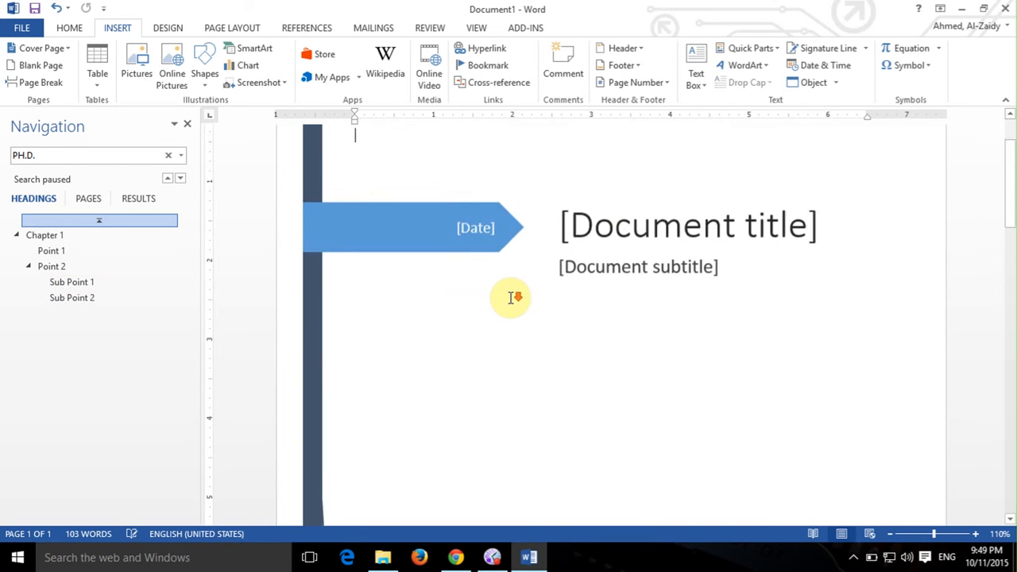
scroll(511, 298, "down", 6)
scroll(510, 298, "down", 2)
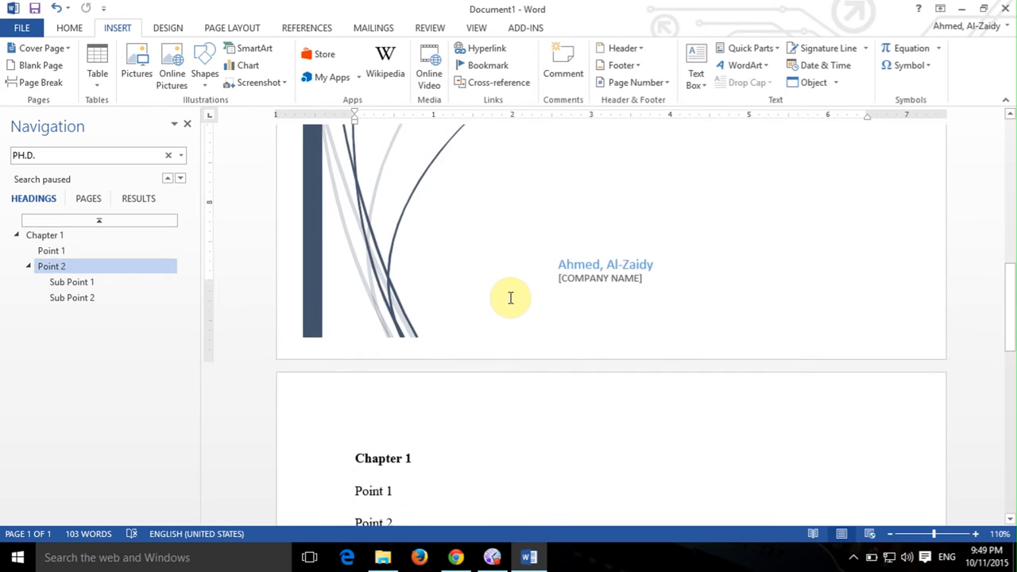
scroll(511, 298, "up", 3)
scroll(510, 298, "up", 5)
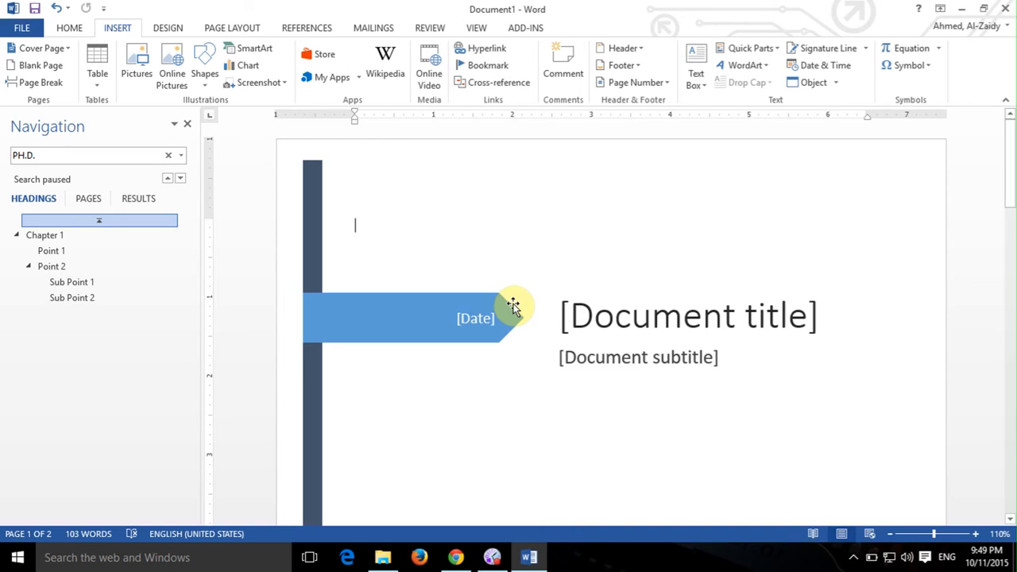
Show all document properties, set the Title to "MS Word 3", and return to the document.
left_click(20, 28)
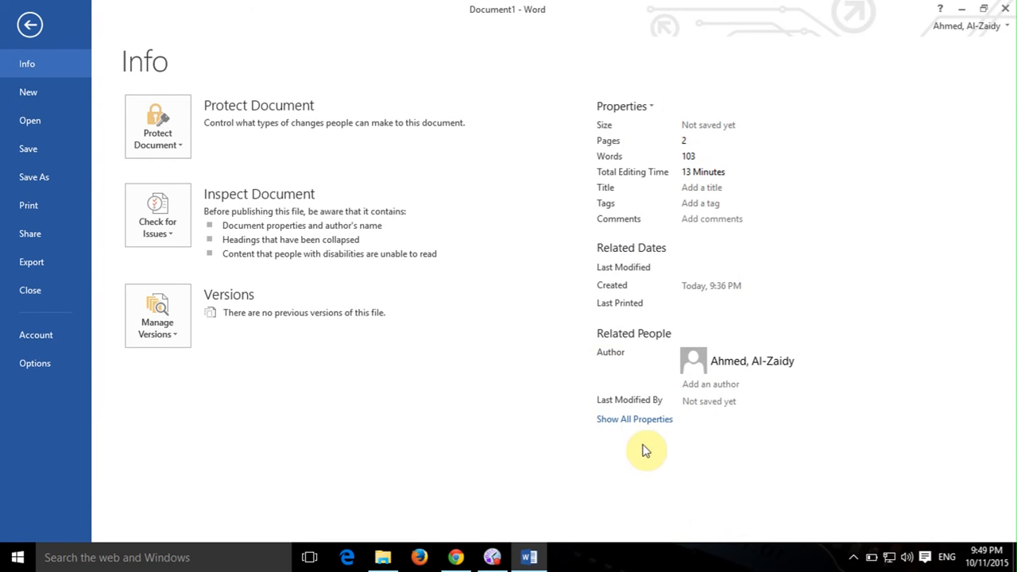
left_click(635, 419)
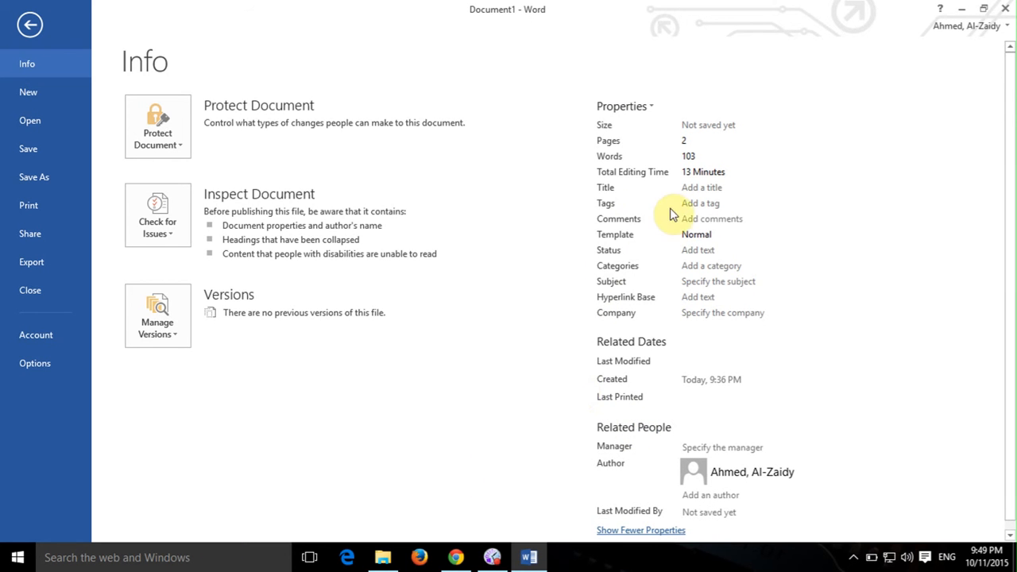
left_click(688, 187)
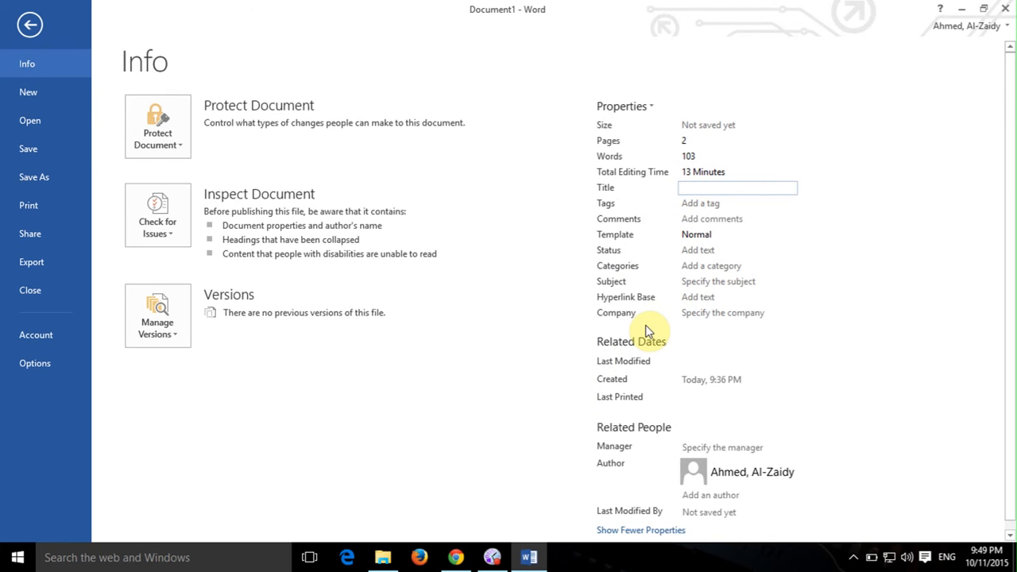
type("MS Word 3")
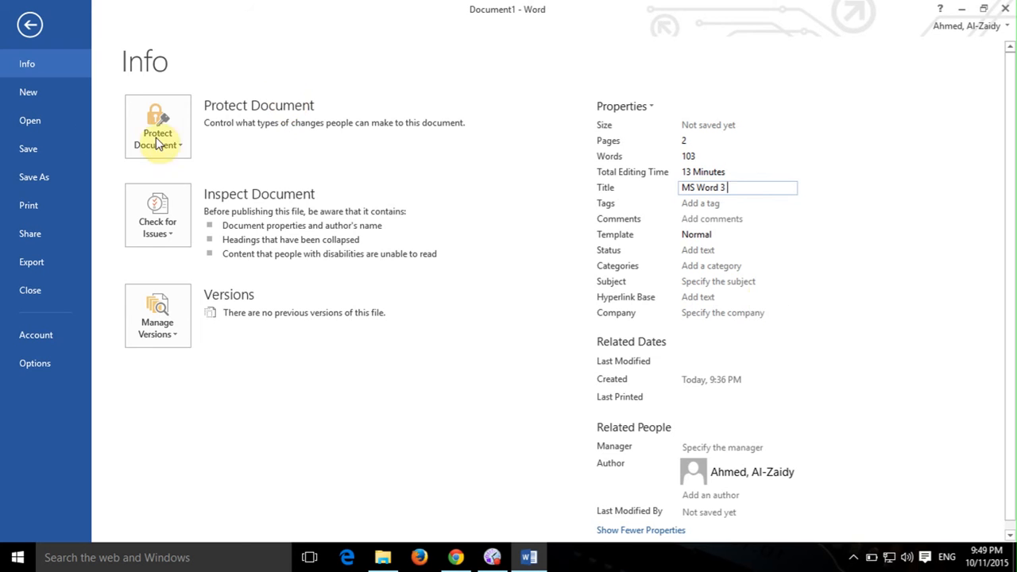
left_click(30, 23)
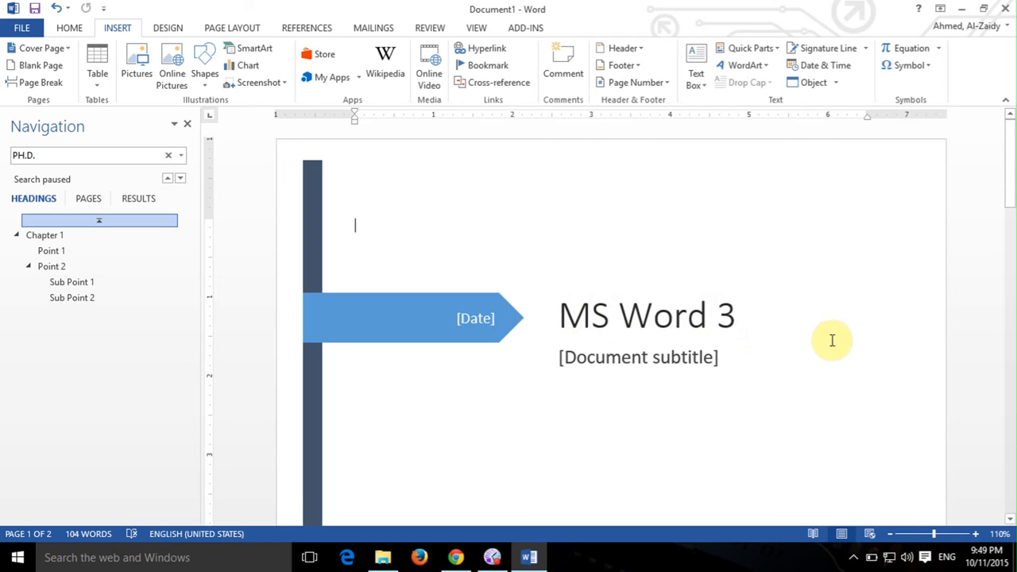
Examine the cover page's title, author and company fields, the Quick Parts options and the chapter page that follows.
scroll(788, 337, "down", 1)
scroll(789, 338, "down", 10)
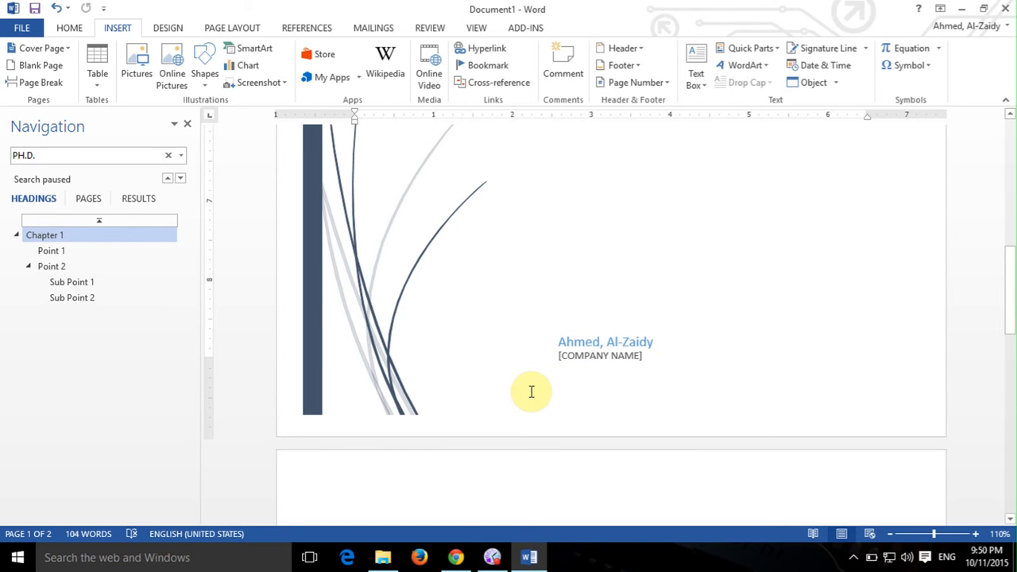
left_click(774, 50)
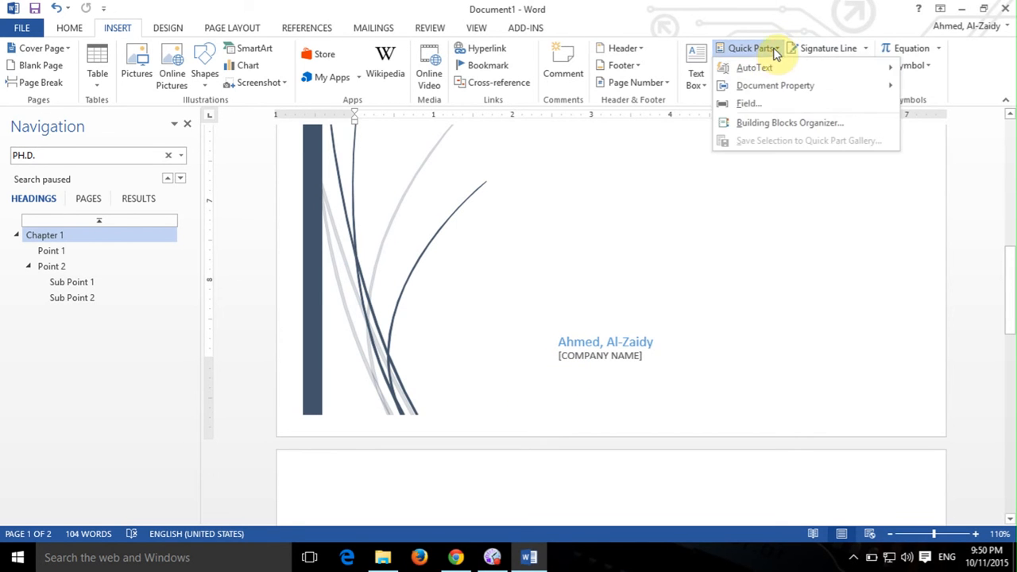
mouse_move(758, 70)
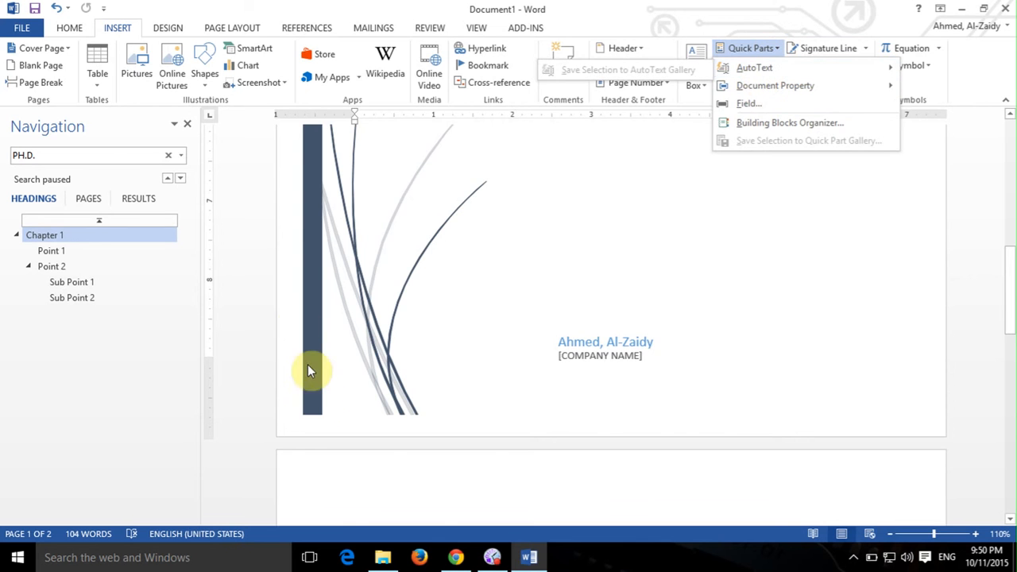
left_click(341, 378)
scroll(415, 392, "up", 10)
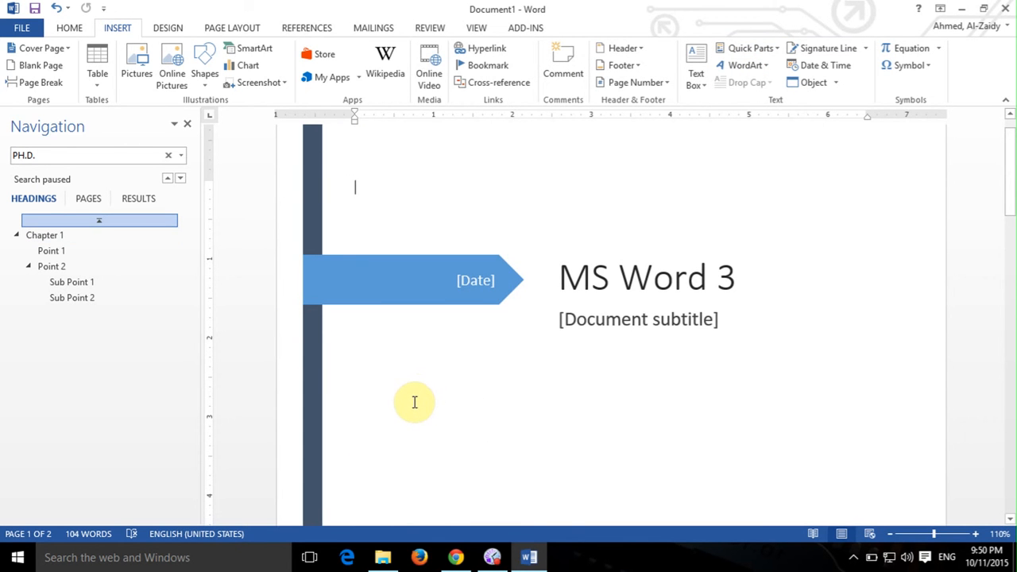
scroll(415, 401, "up", 1)
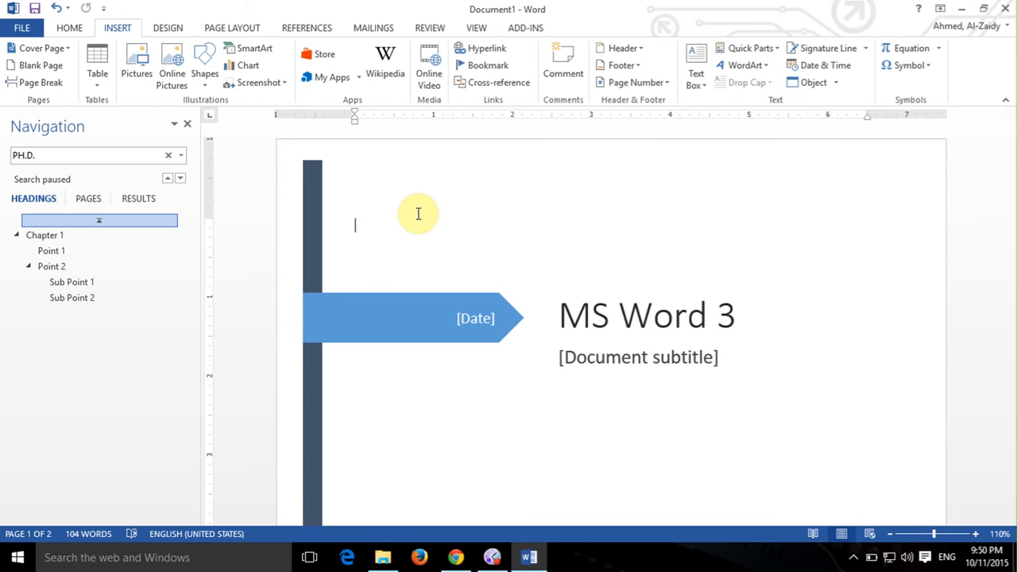
scroll(388, 210, "down", 10)
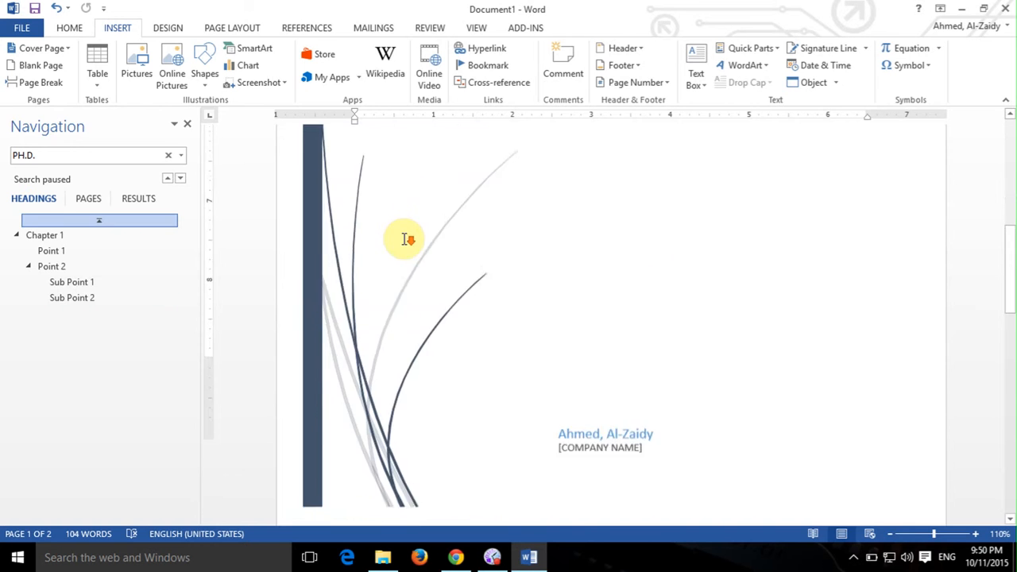
scroll(408, 244, "up", 1)
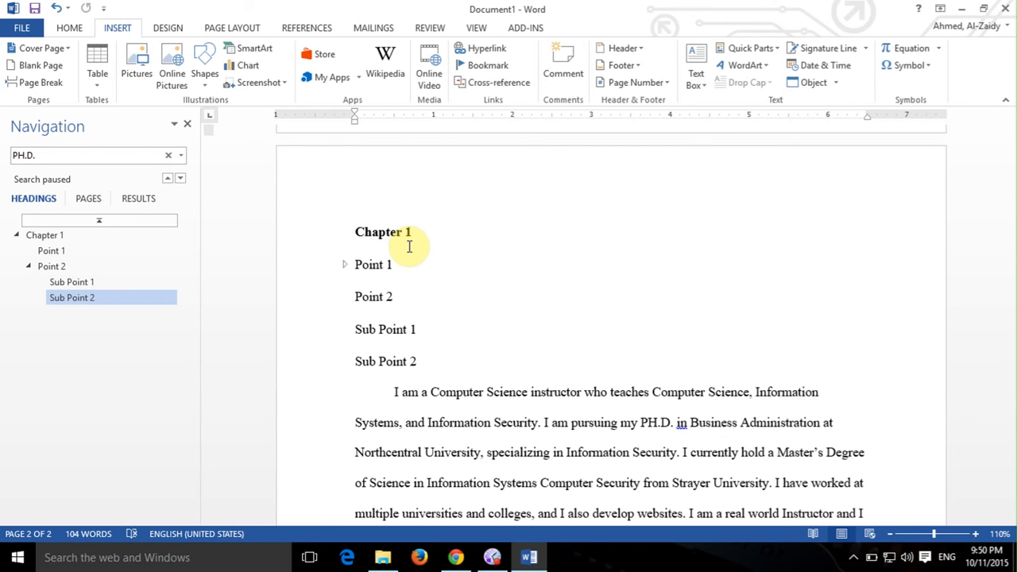
Display the full gallery of text styles available for the document.
left_click(68, 9)
left_click(192, 4)
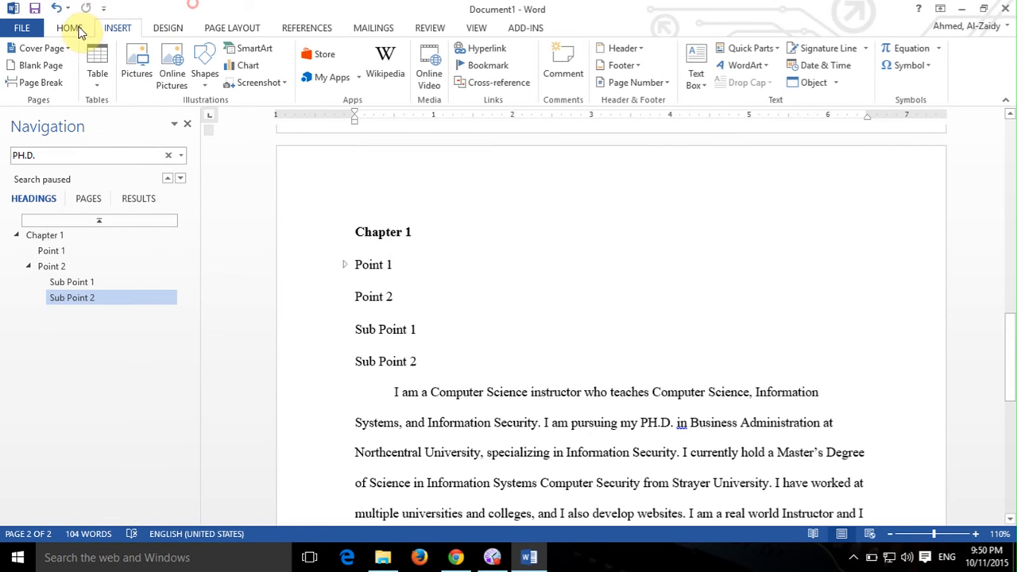
left_click(79, 30)
left_click(906, 84)
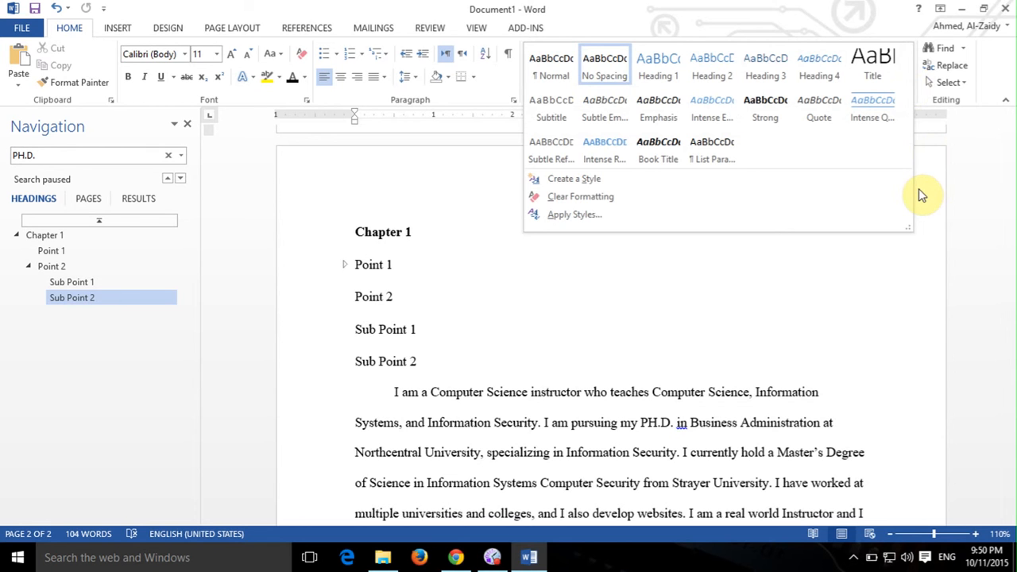
Apply the Ion theme to the document.
left_click(747, 371)
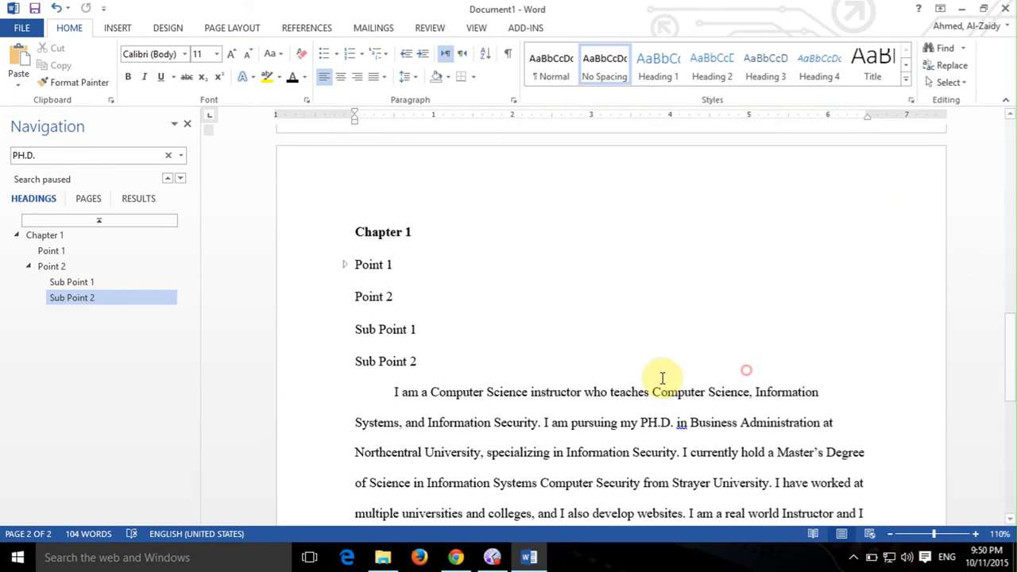
left_click(167, 30)
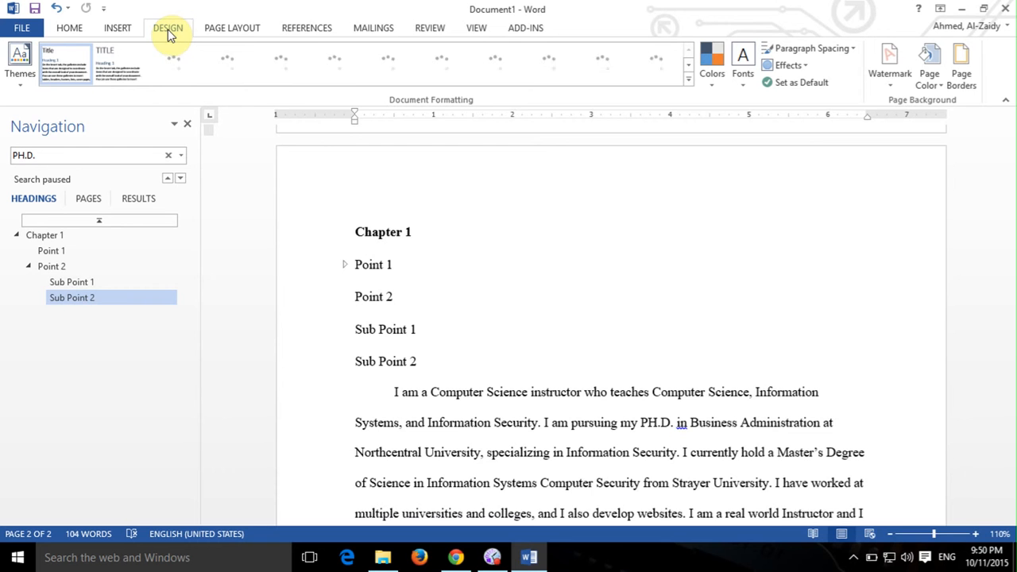
left_click(21, 83)
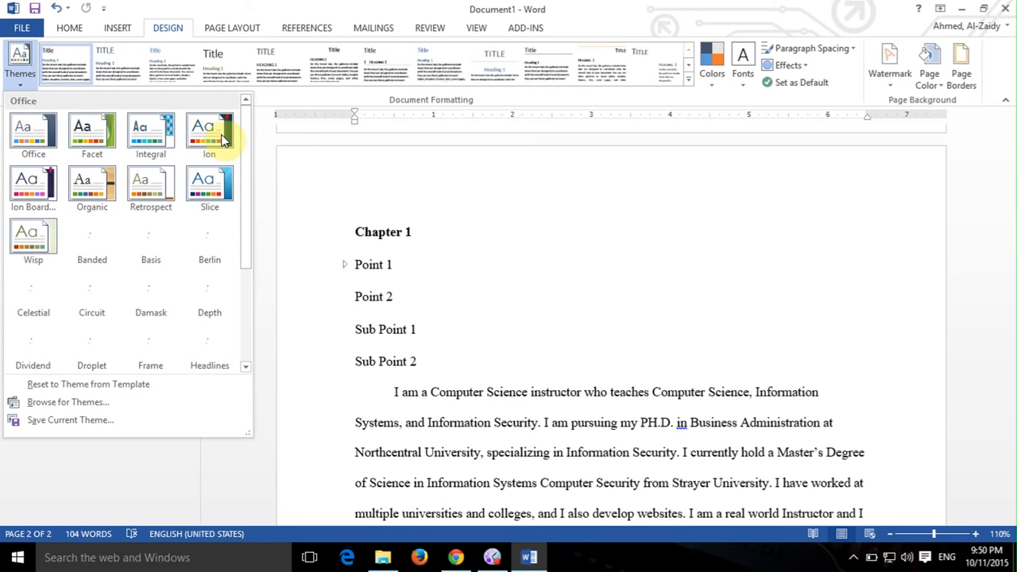
key("Escape")
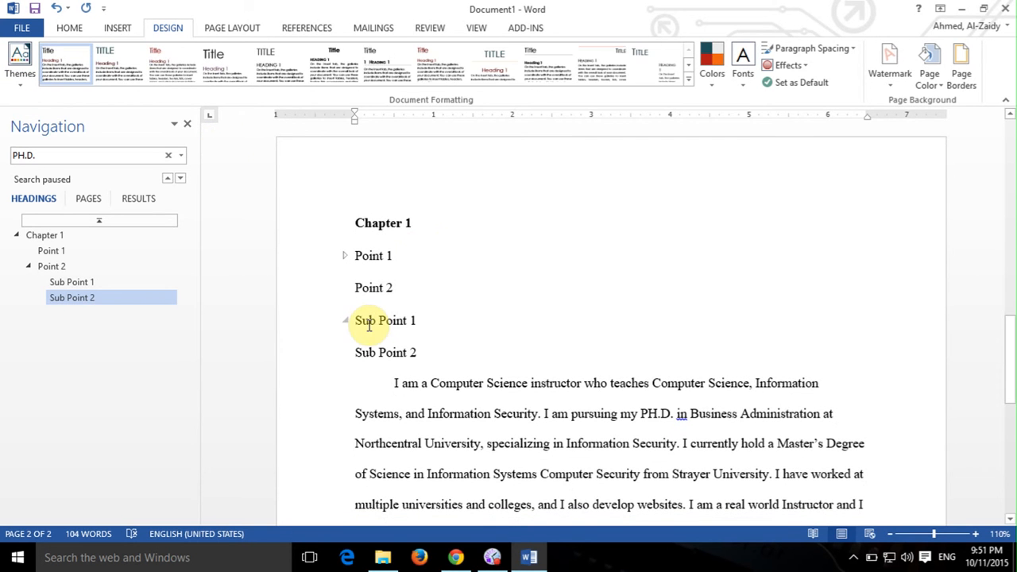
Try two built-in style sets on the document, ending with the one that has small-caps headings and justified body text.
left_click(153, 58)
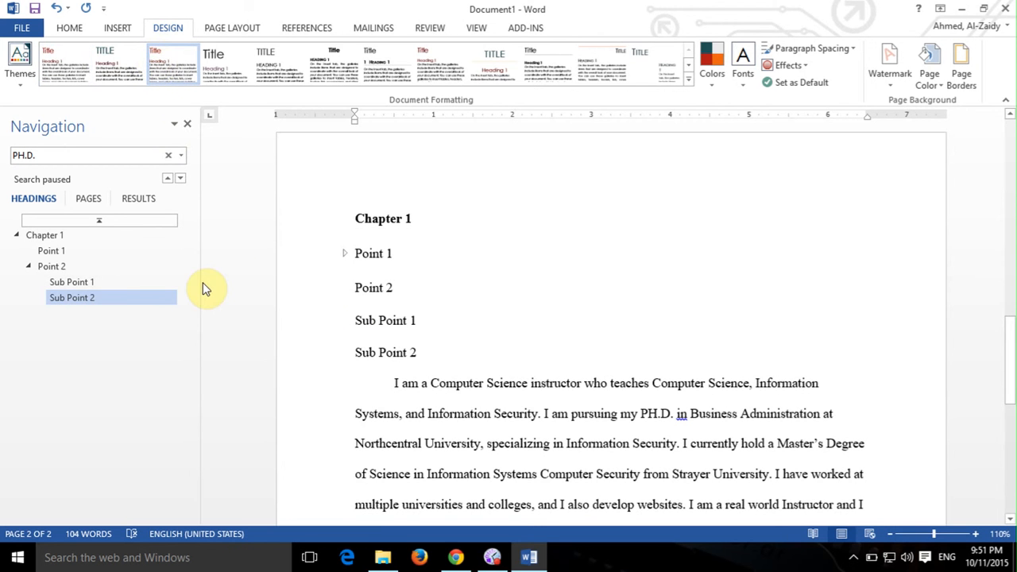
left_click(689, 84)
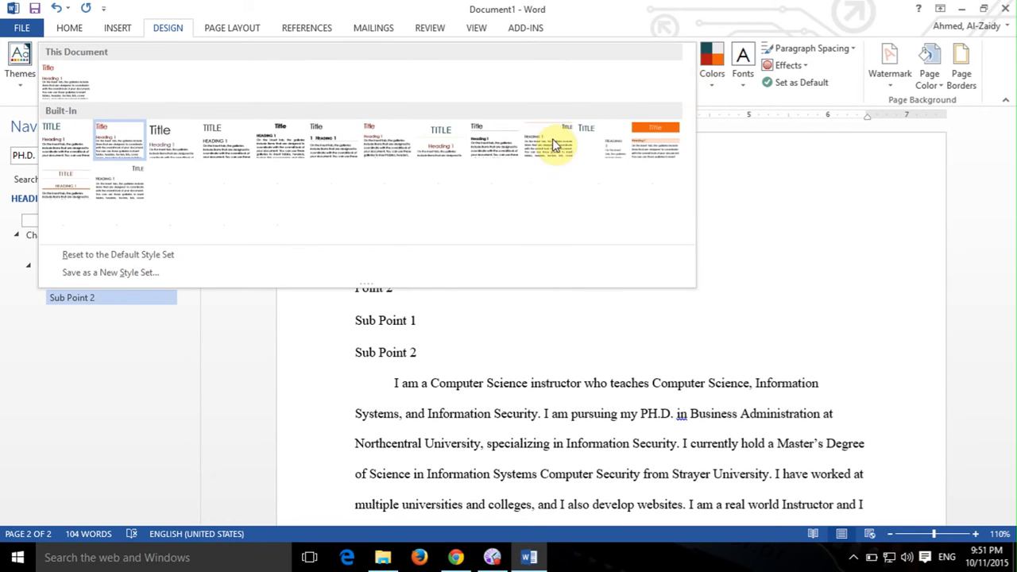
left_click(559, 142)
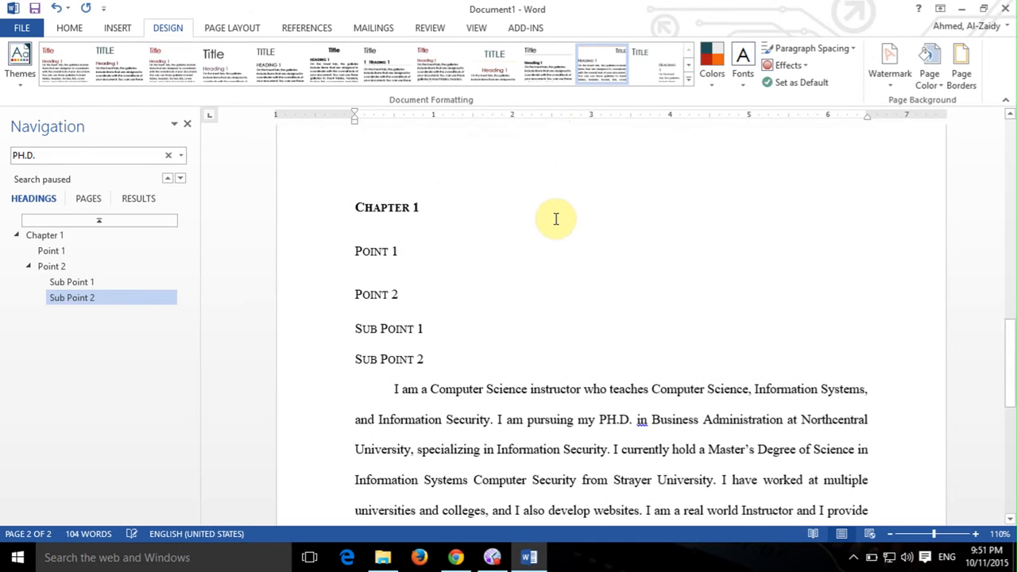
scroll(553, 229, "down", 1)
scroll(554, 230, "down", 3)
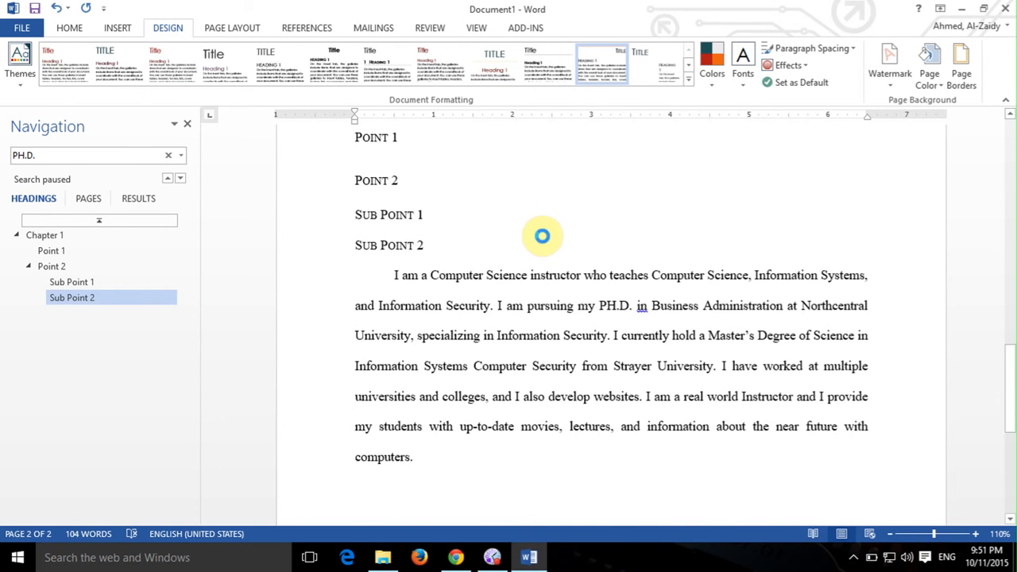
Examine the look of the cover page and the chapter page under the chosen theme and style set.
scroll(545, 231, "up", 10)
scroll(588, 263, "down", 10)
scroll(588, 264, "up", 8)
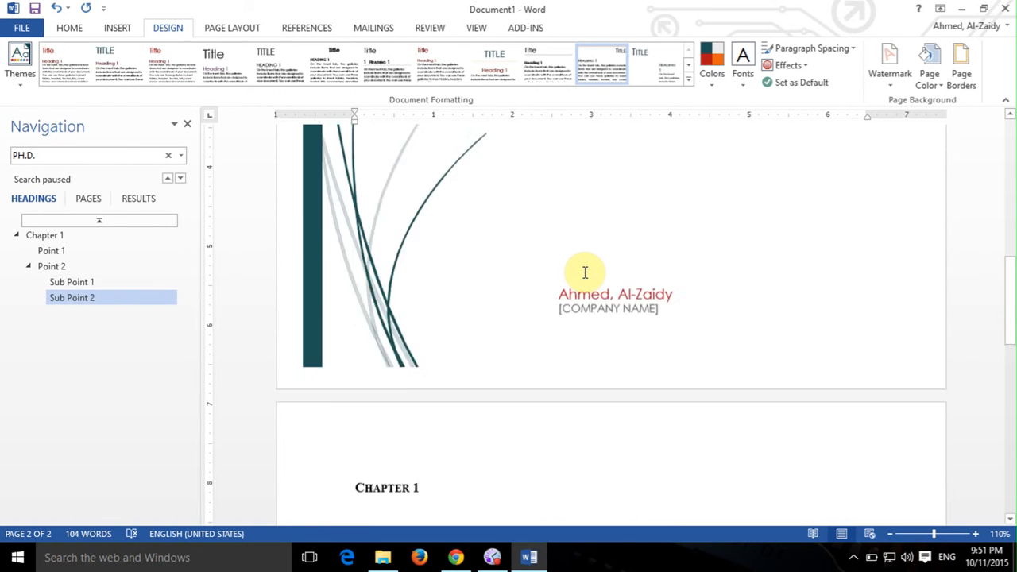
scroll(364, 337, "up", 5)
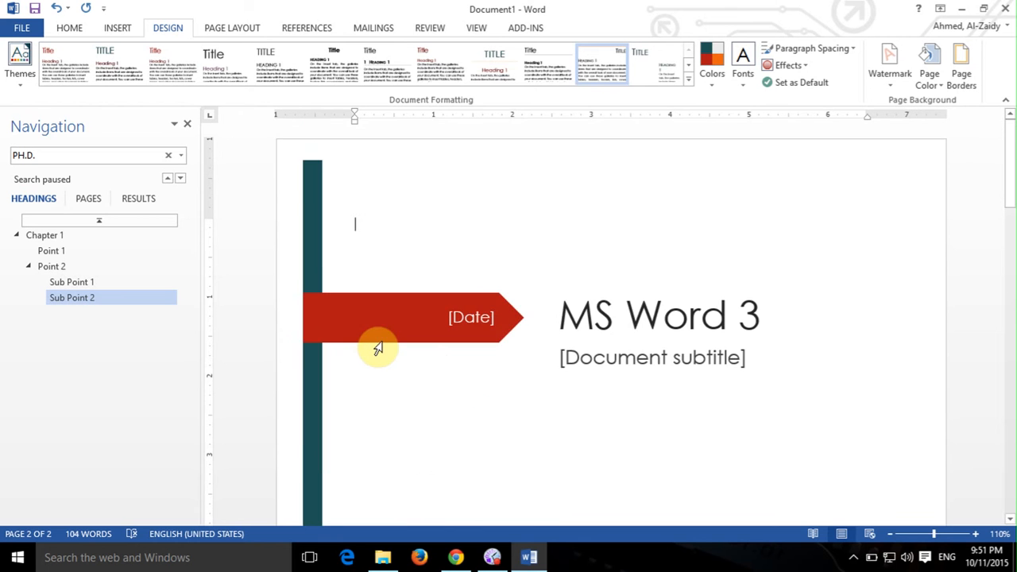
scroll(381, 346, "down", 10)
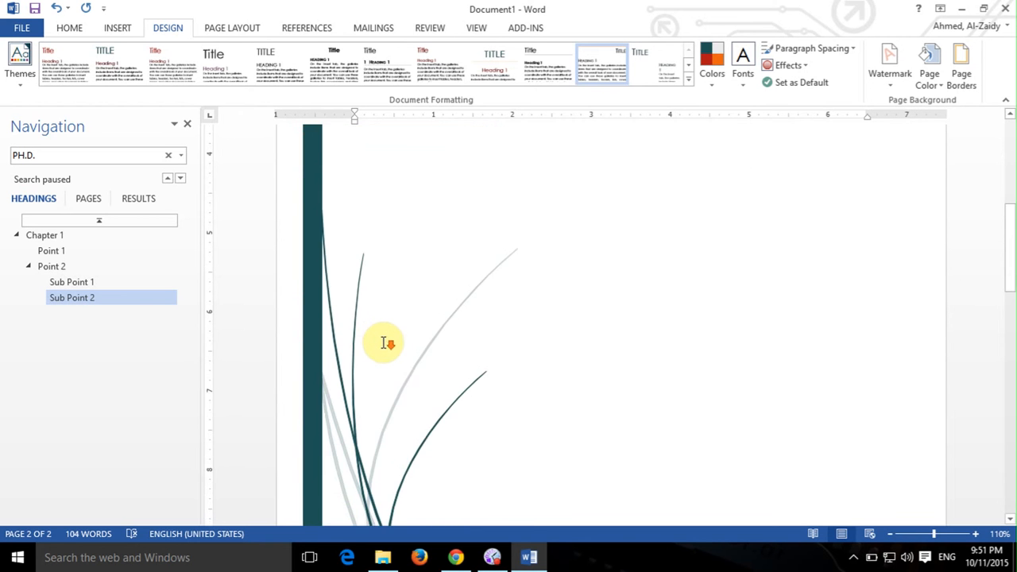
scroll(389, 343, "down", 8)
scroll(390, 342, "up", 8)
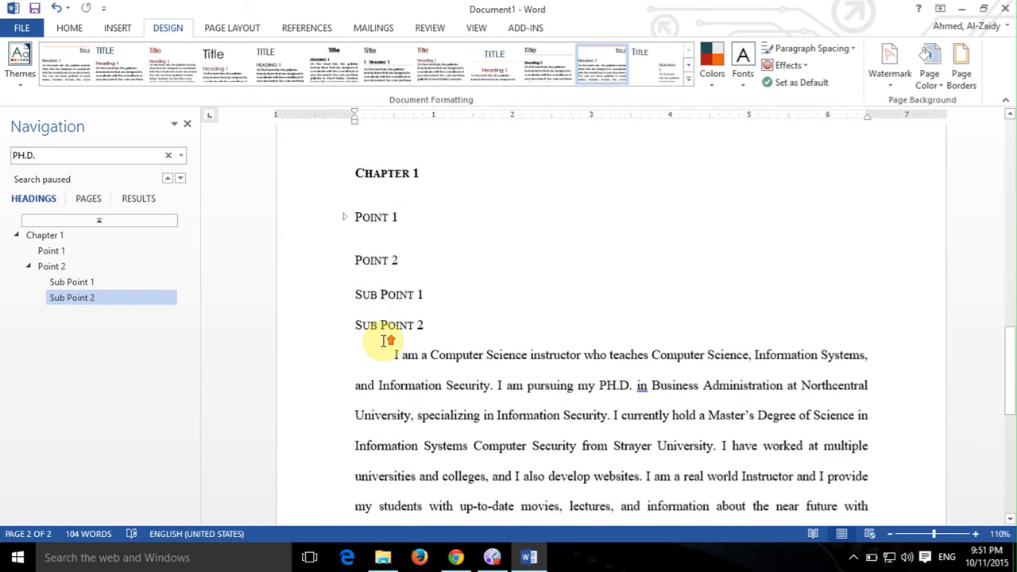
scroll(417, 318, "down", 4)
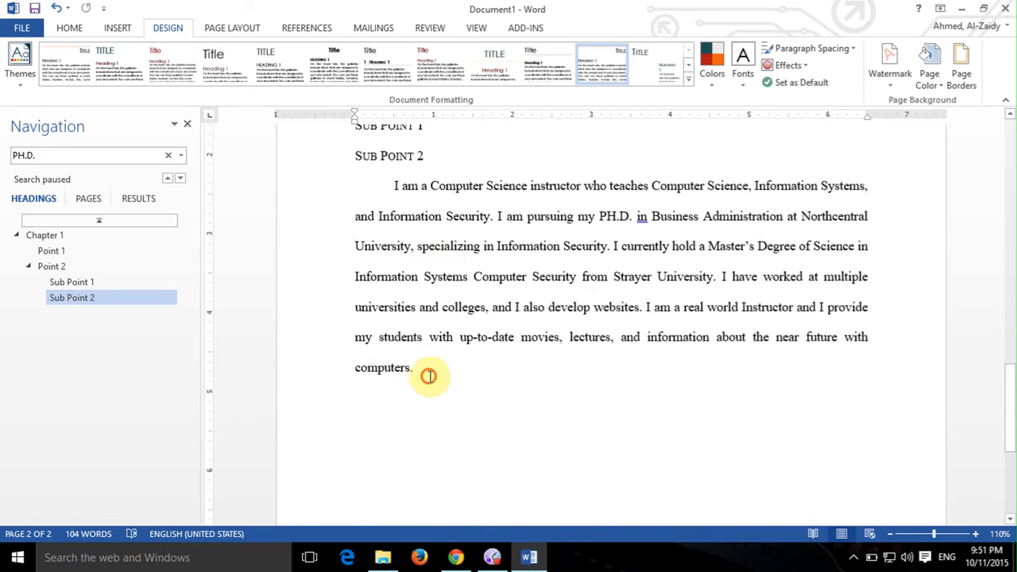
Clear all formatting from the chapter's headings and body paragraph.
left_click_drag(427, 377, 332, 192)
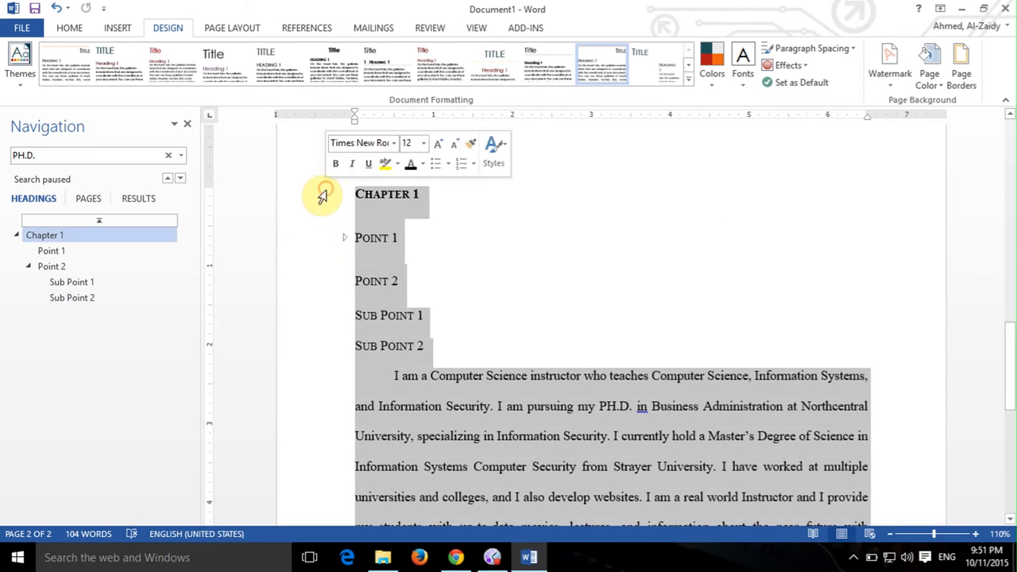
left_click(71, 28)
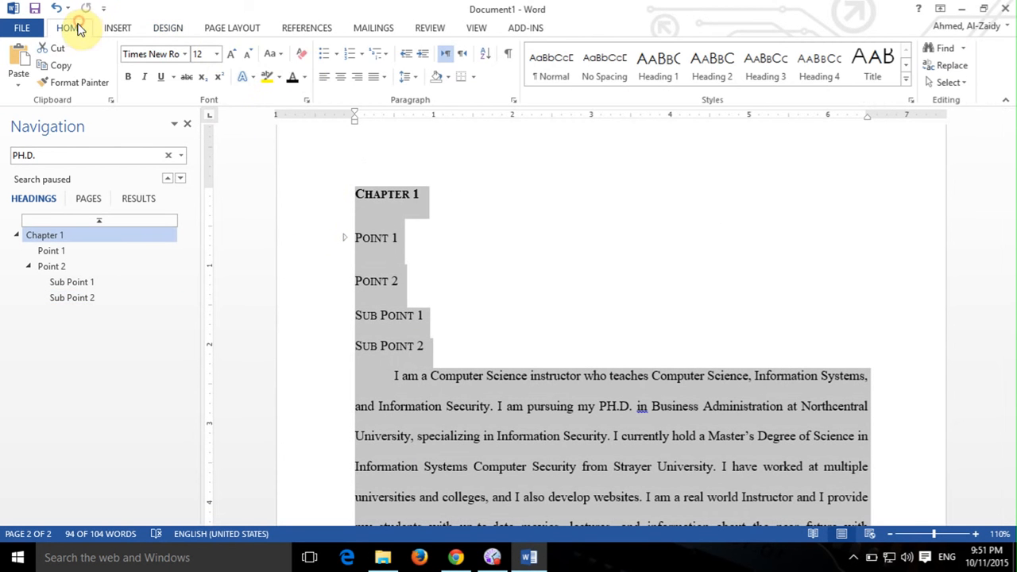
left_click(303, 53)
left_click(483, 233)
Apply the Heading 1 style to the "Chapter 1" line.
double_click(381, 193)
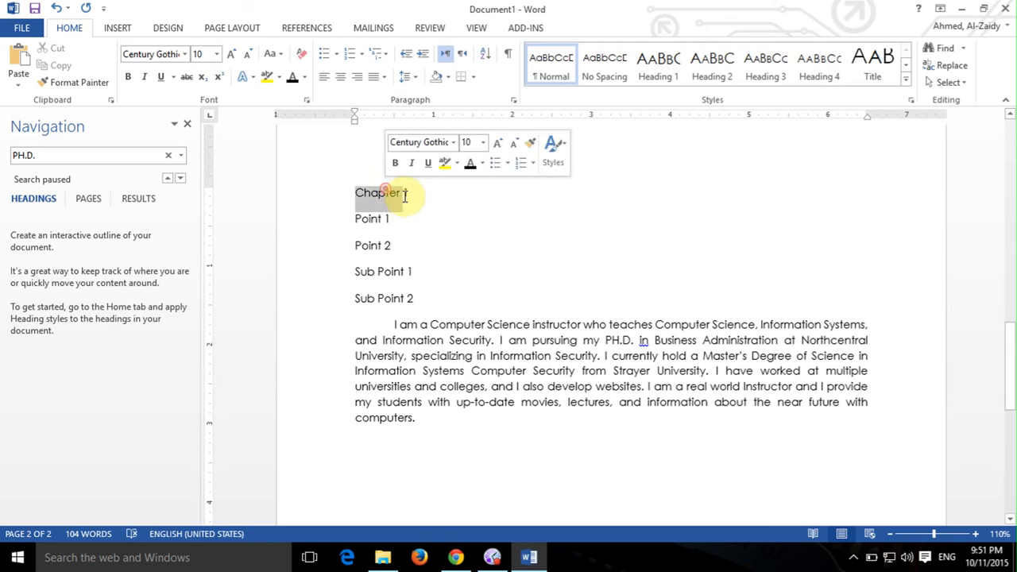
left_click_drag(417, 193, 352, 193)
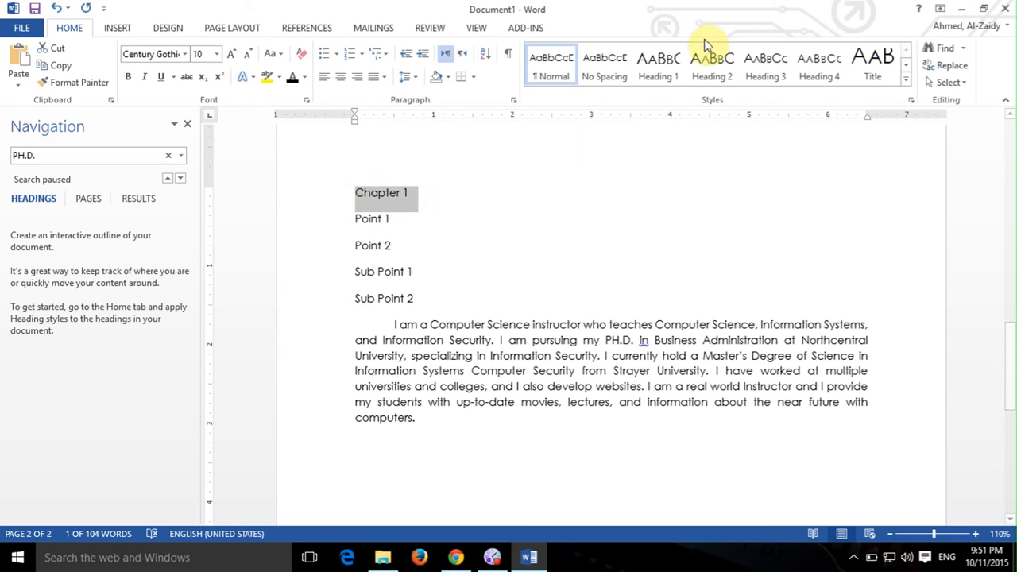
left_click(671, 76)
Apply Heading 2 to "Point 1" and "Point 2", and Heading 3 to "Sub Point 1" and "Sub Point 2".
left_click_drag(394, 220, 360, 222)
left_click(711, 75)
left_click_drag(397, 259, 354, 257)
left_click(711, 68)
left_click_drag(421, 317, 346, 302)
left_click(767, 72)
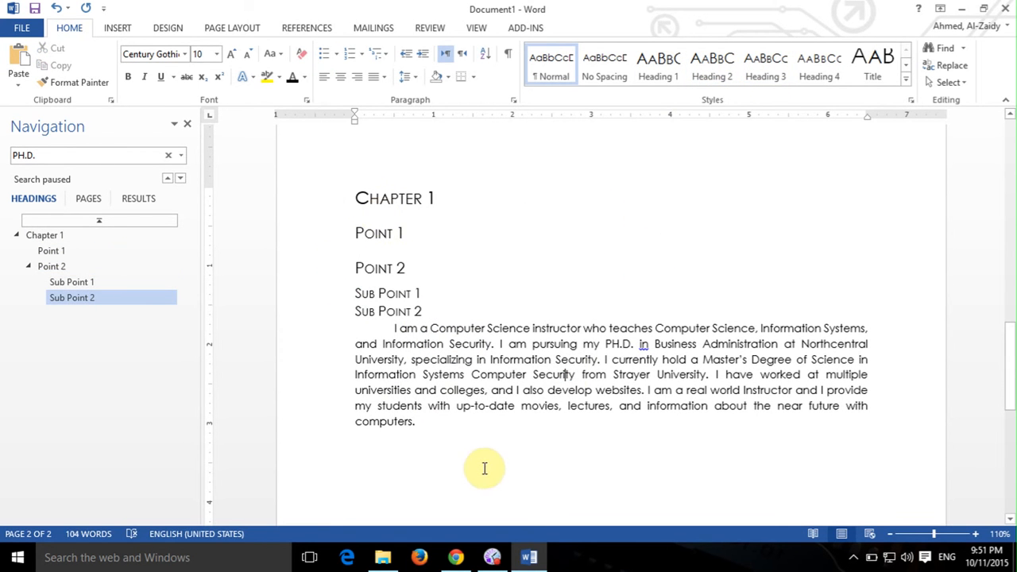
Select the whole chapter text and try several style sets on it, including the one with numbered headings.
left_click_drag(415, 422, 279, 143)
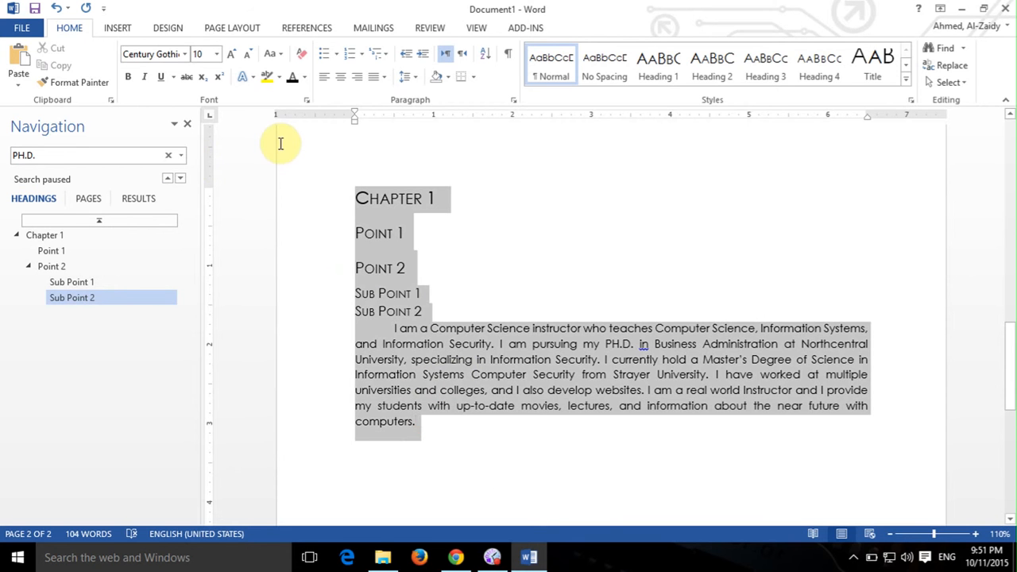
left_click(163, 28)
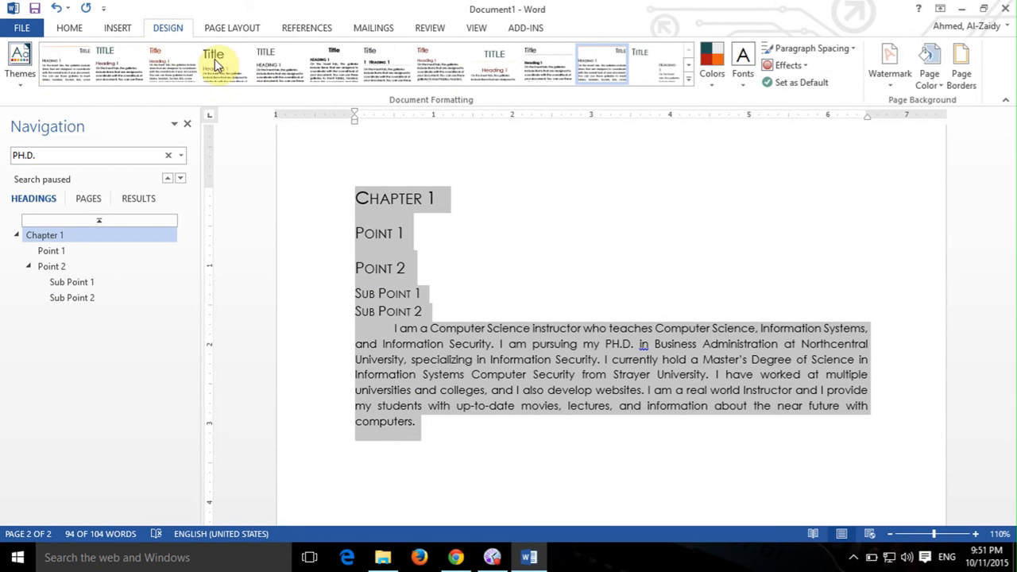
left_click(517, 54)
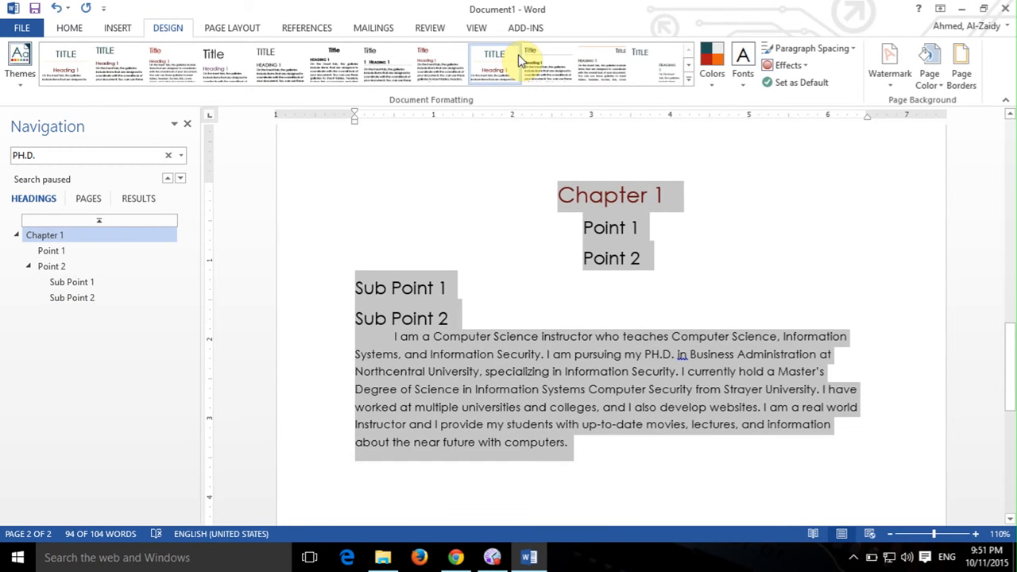
left_click(442, 67)
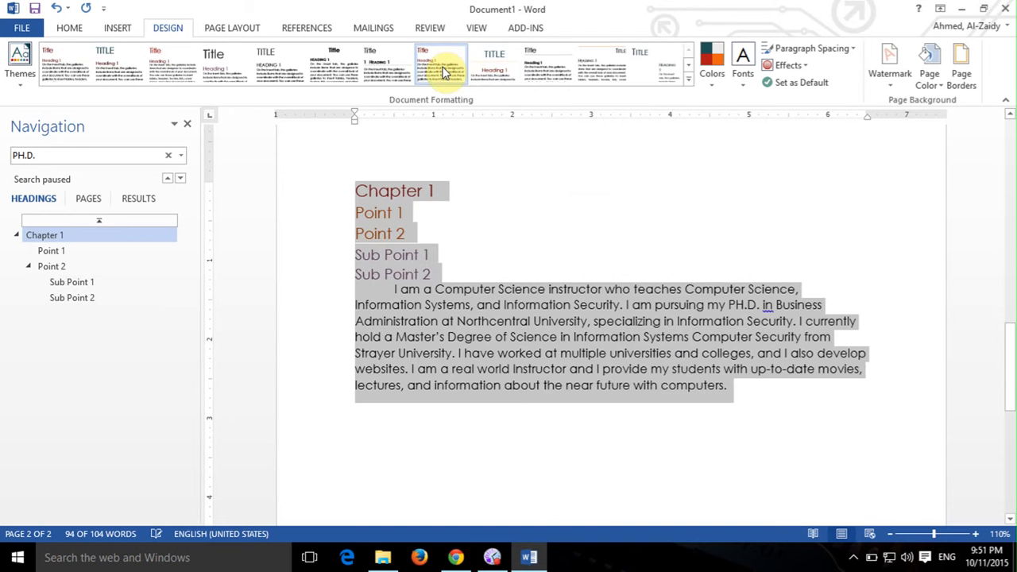
left_click(379, 68)
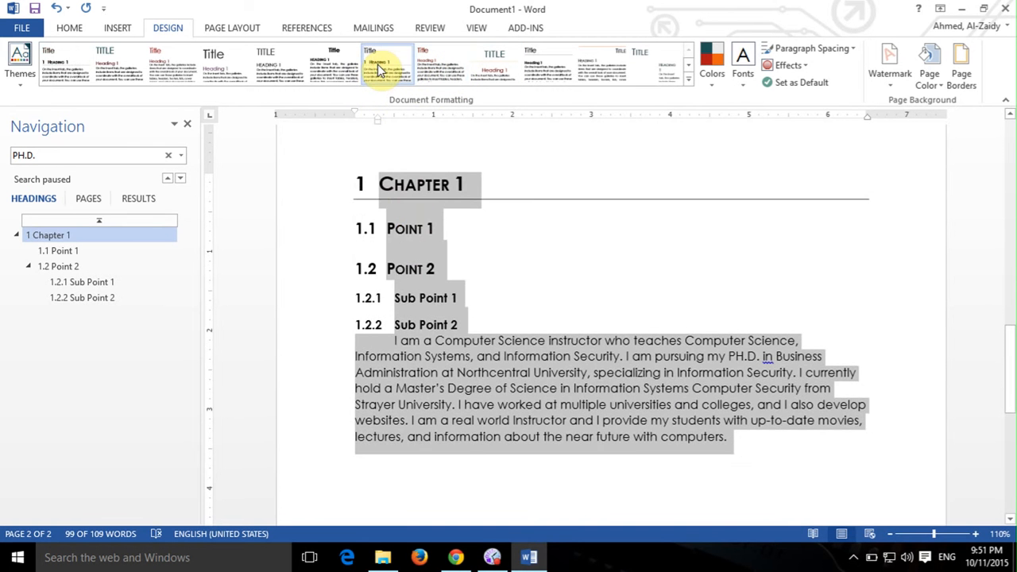
left_click(350, 73)
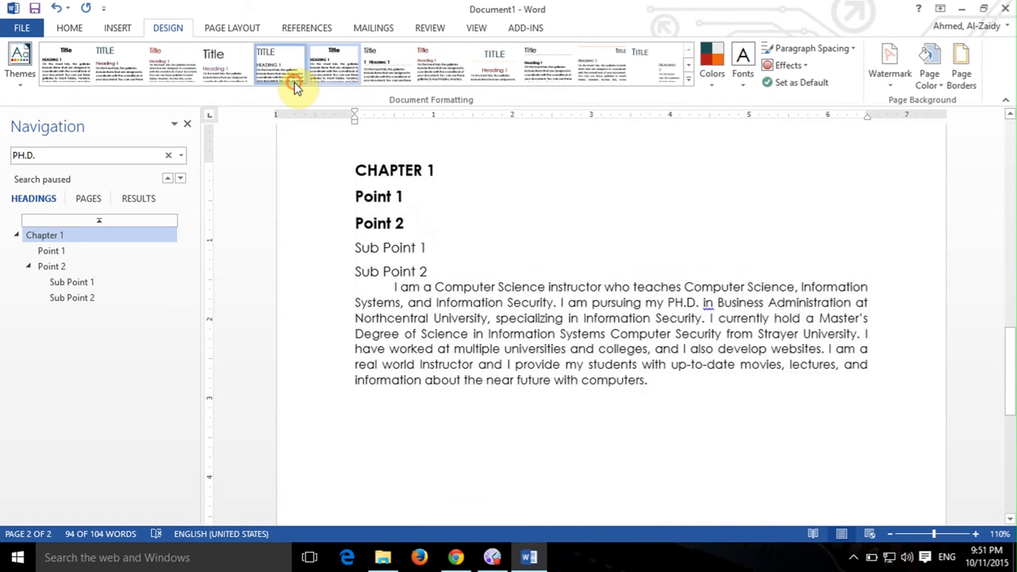
left_click(224, 73)
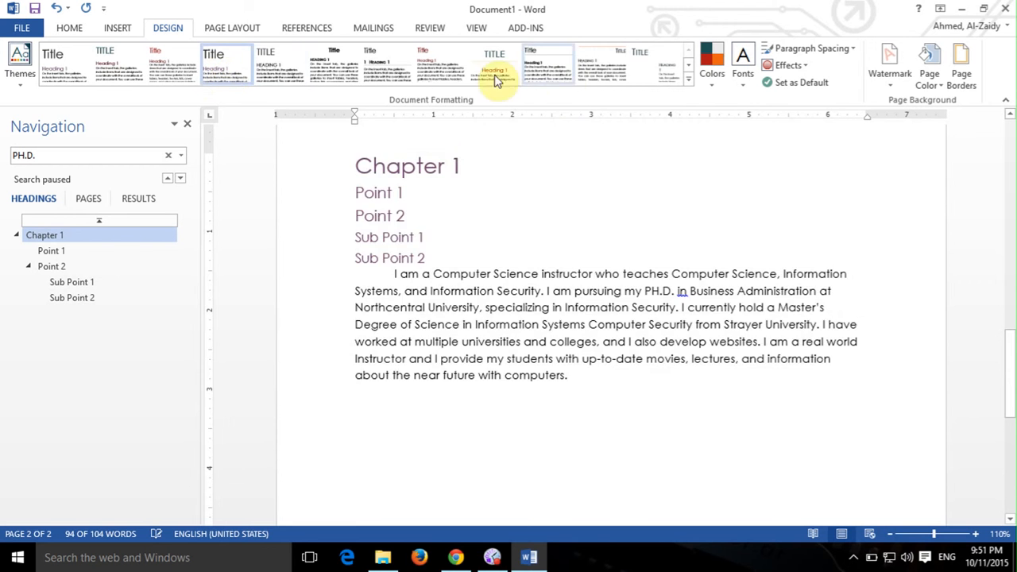
Apply the Centered style set to the document and deselect the chapter text.
left_click(448, 73)
left_click(490, 70)
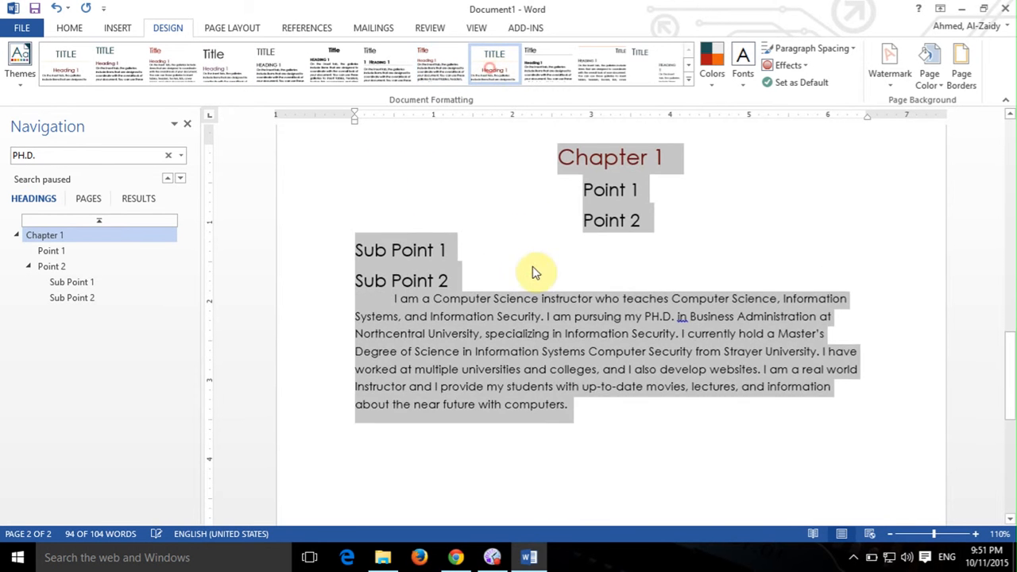
left_click(533, 210)
Preview the theme color schemes on the cover page and return to the chapter page.
scroll(548, 262, "up", 5)
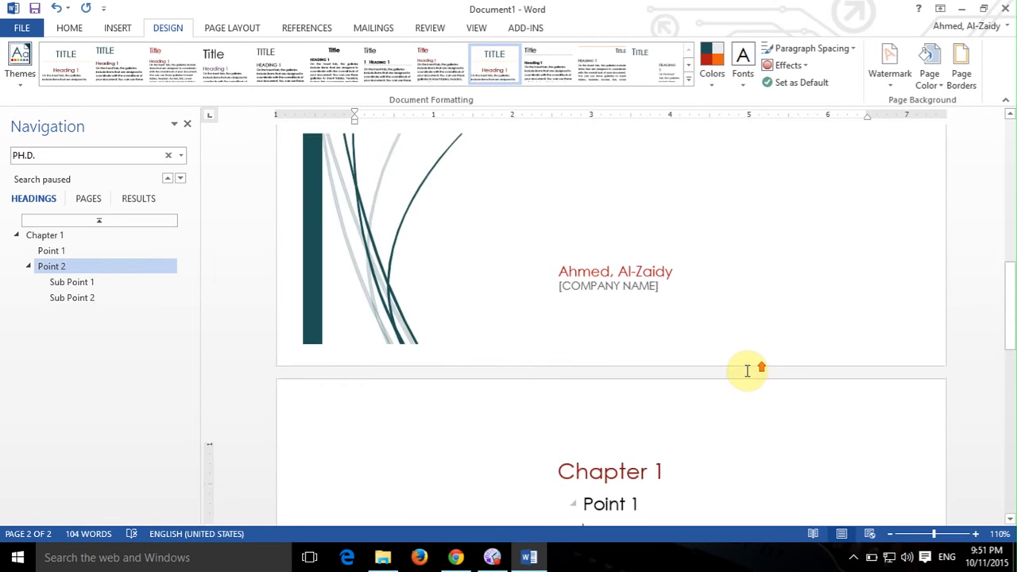
scroll(744, 369, "up", 5)
scroll(742, 368, "down", 5)
scroll(731, 351, "up", 7)
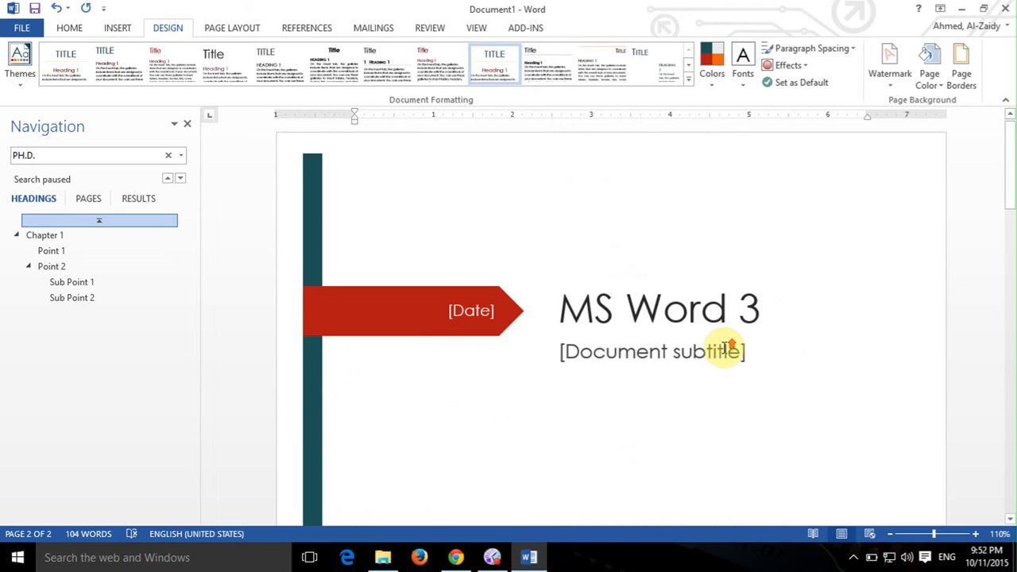
scroll(719, 345, "up", 1)
left_click(709, 78)
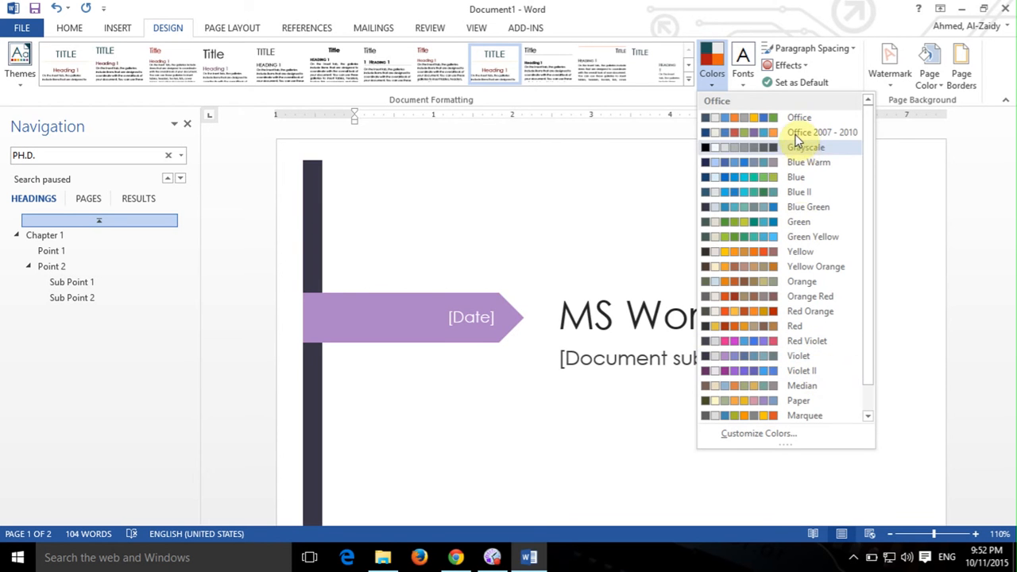
scroll(804, 302, "down", 1)
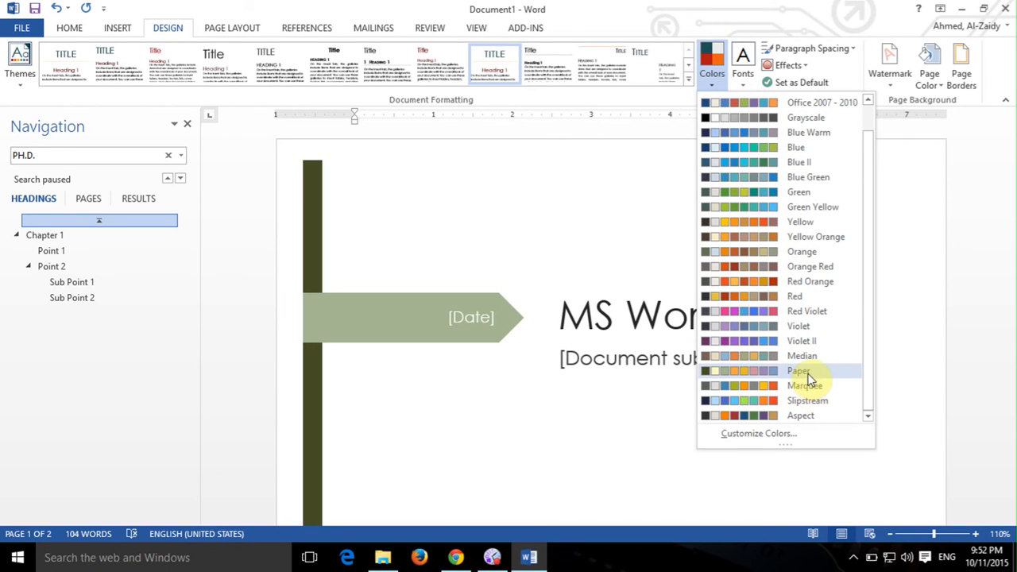
left_click(806, 295)
scroll(583, 335, "down", 15)
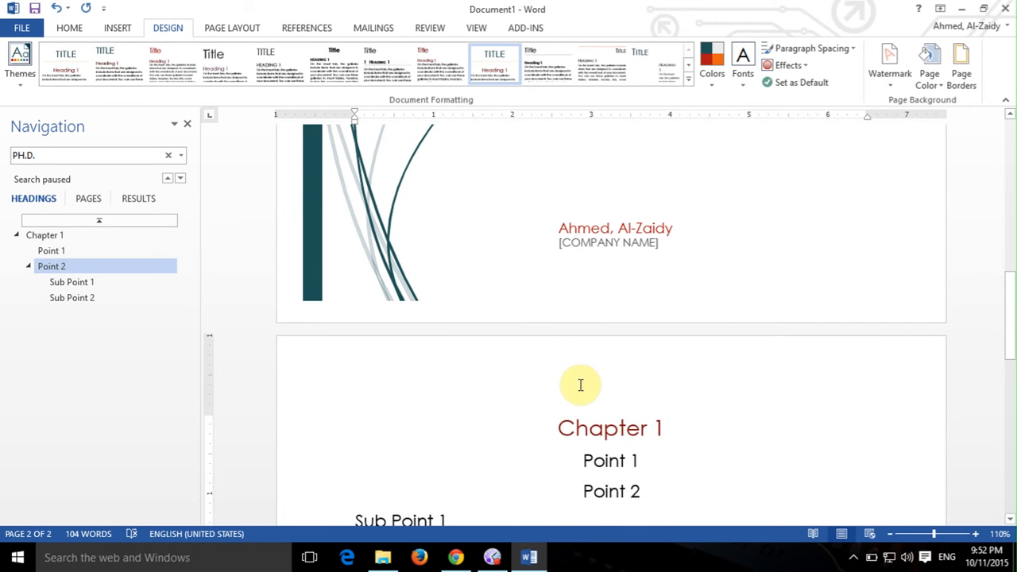
Look through the theme font sets and the built-in paragraph spacing options.
left_click(746, 74)
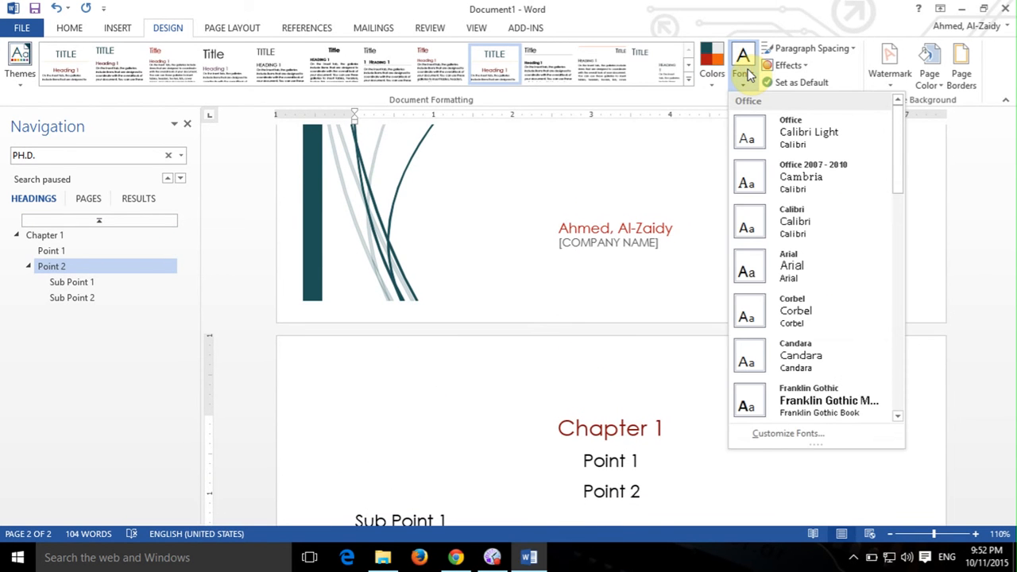
left_click(834, 50)
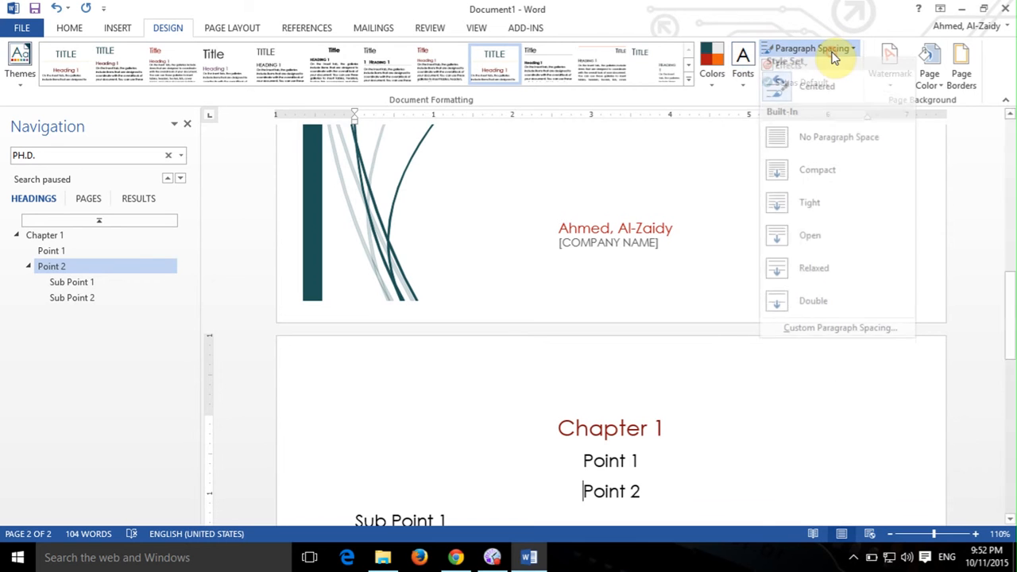
left_click(833, 51)
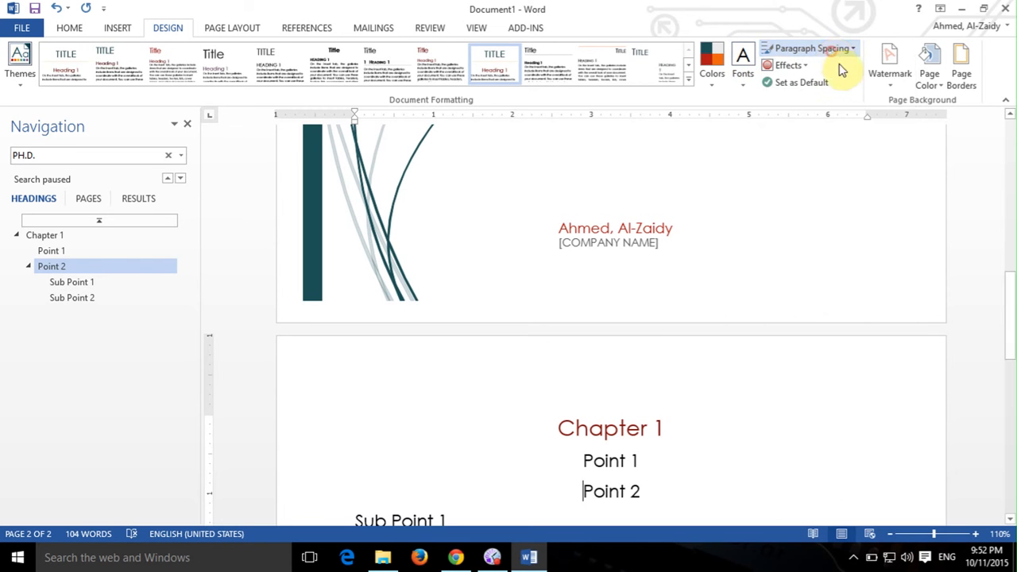
left_click(803, 74)
left_click(800, 74)
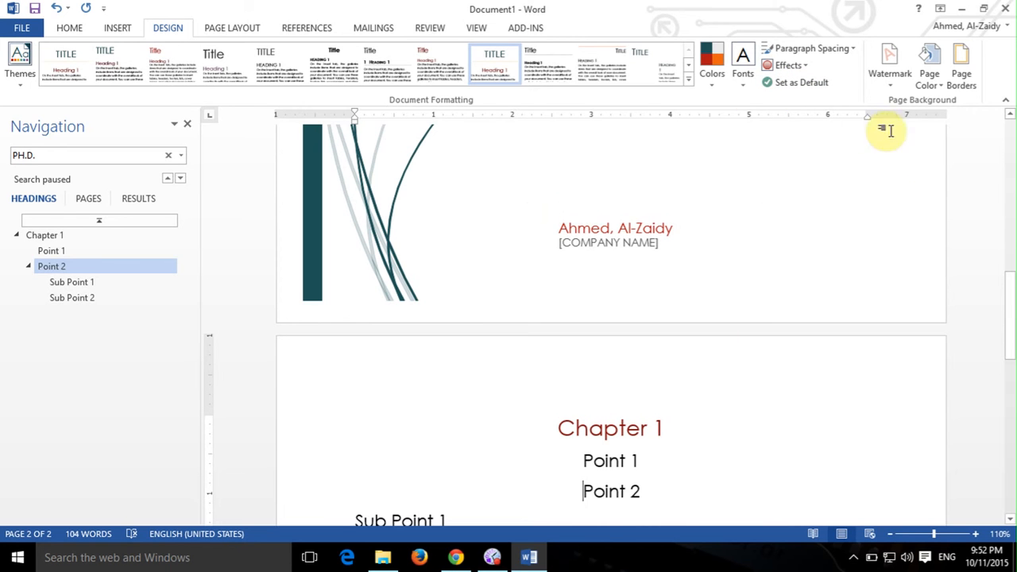
Look at the page color options without choosing one and return to the chapter headings.
left_click(935, 88)
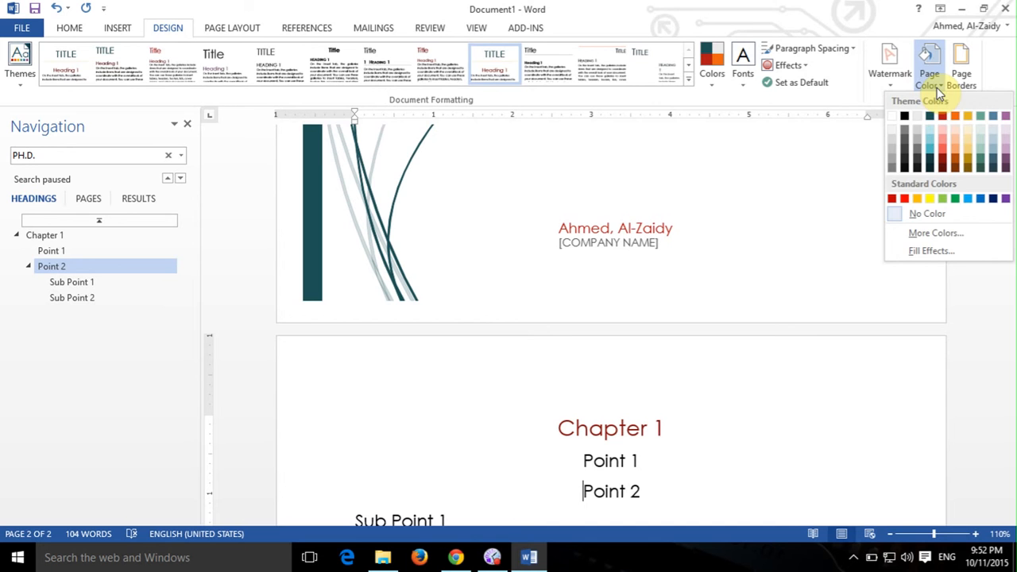
left_click(745, 277)
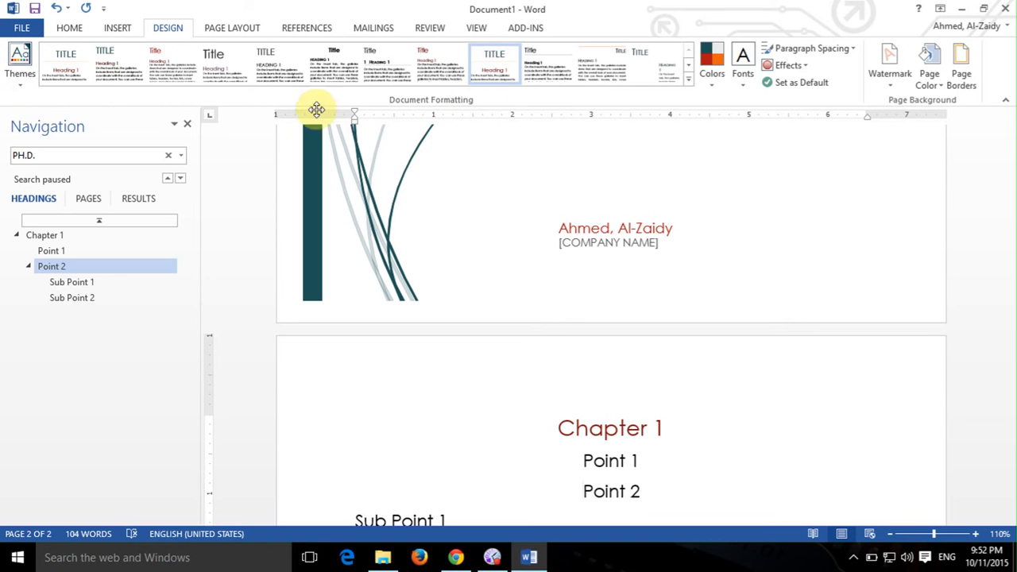
double_click(636, 319)
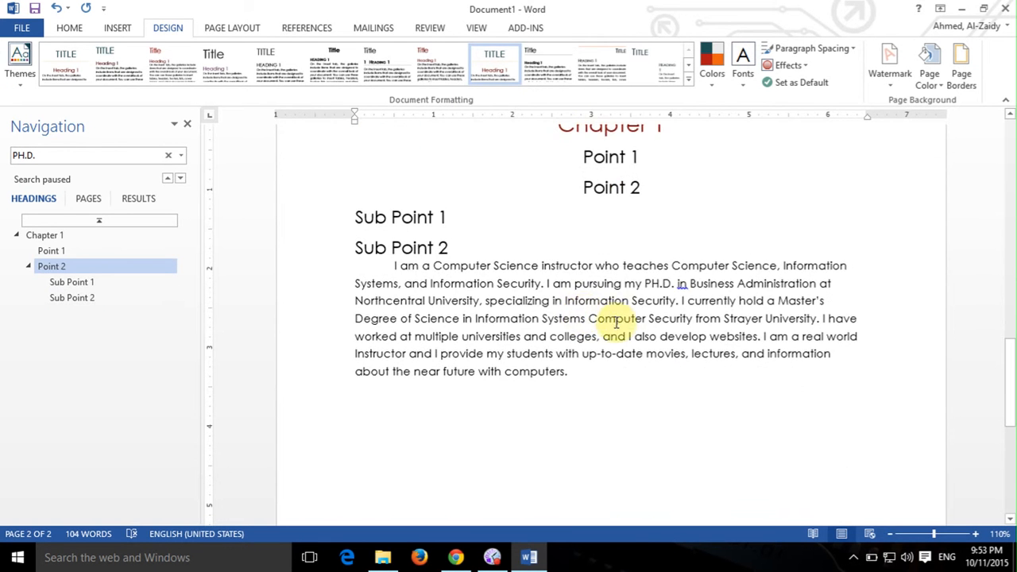
scroll(618, 321, "up", 3)
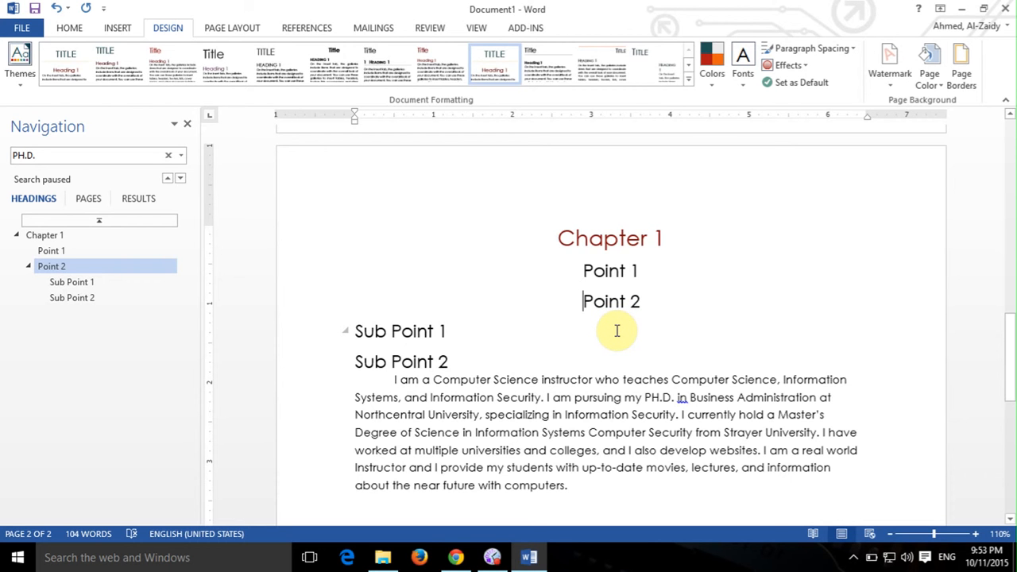
Insert a page break after the Chapter 1 heading and delete the empty heading line above Point 1.
left_click(671, 268)
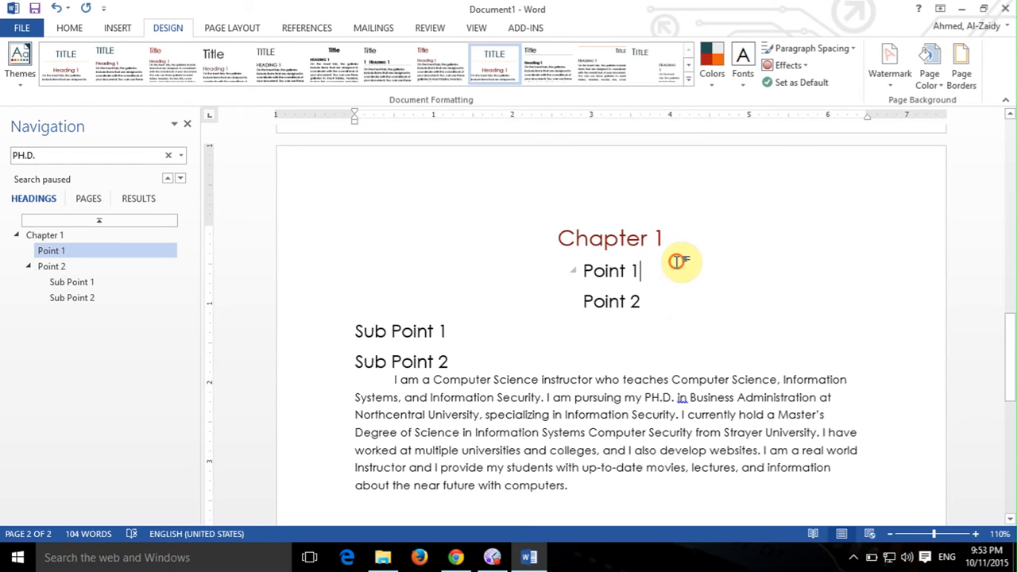
left_click(681, 236)
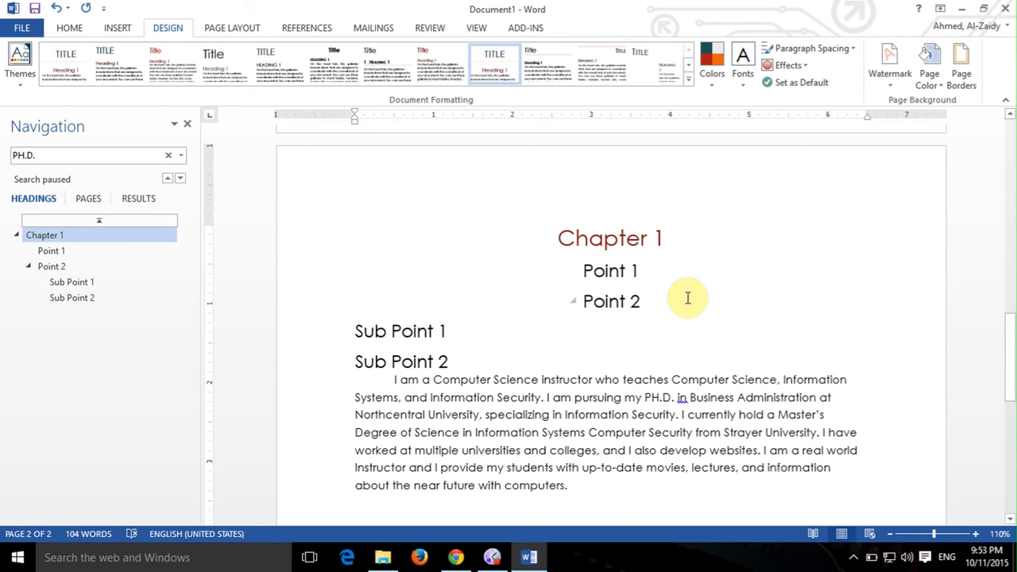
key("ctrl+Return")
scroll(631, 357, "up", 3)
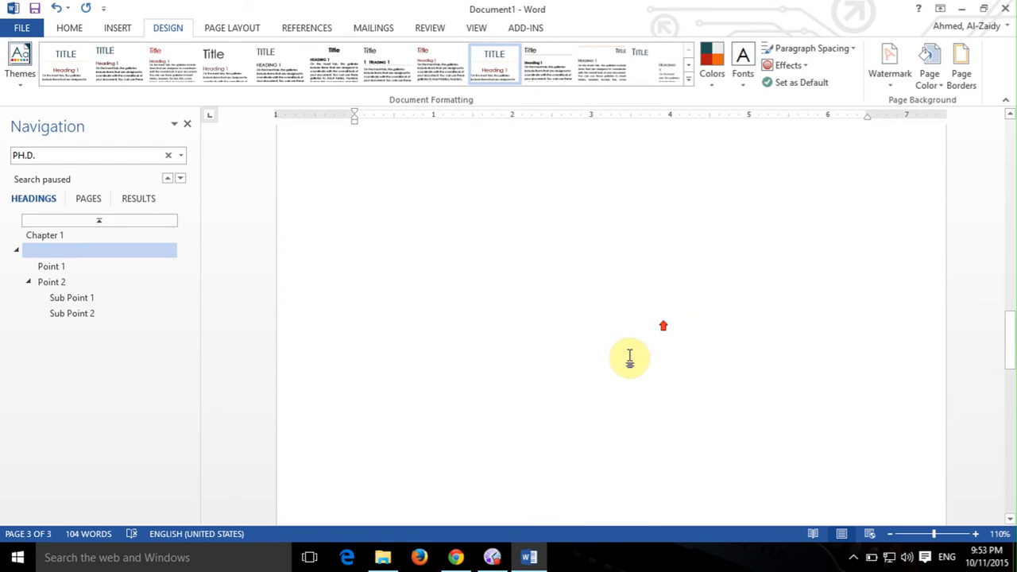
scroll(622, 373, "up", 5)
scroll(640, 406, "down", 15)
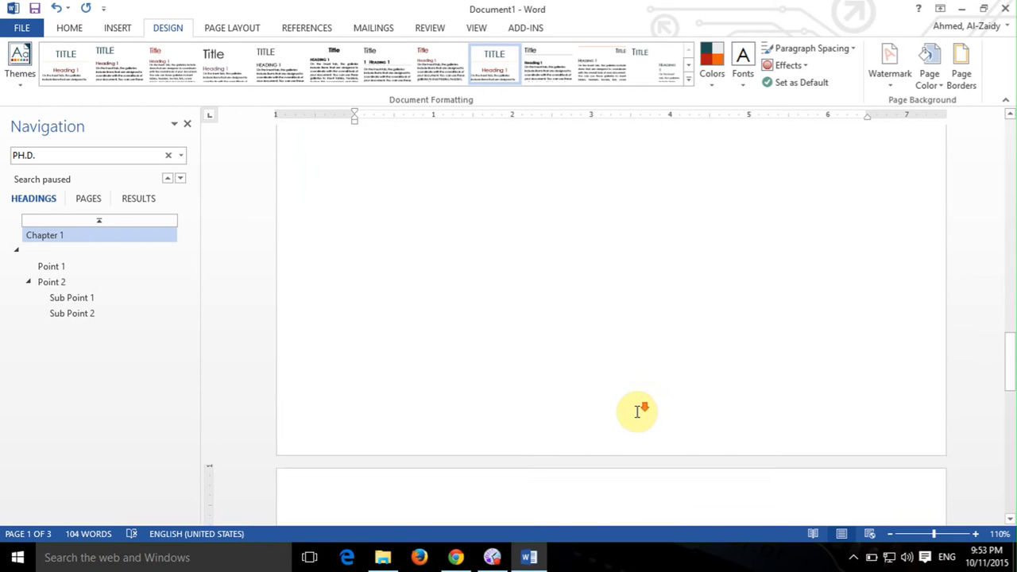
key("Delete")
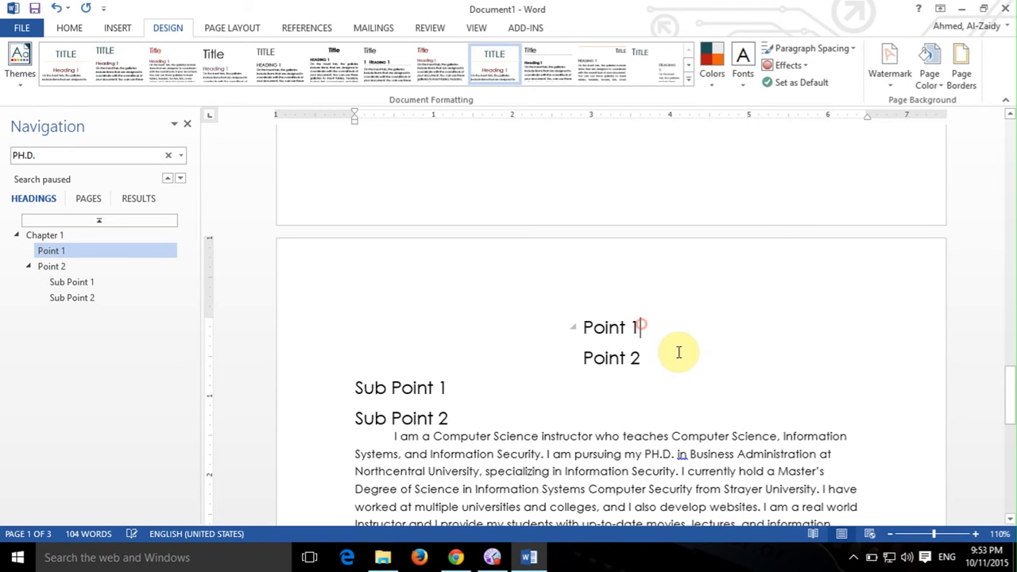
Insert page breaks after Point 1 and after Sub Point 1, deleting the empty heading line each break leaves.
key("ctrl+Return")
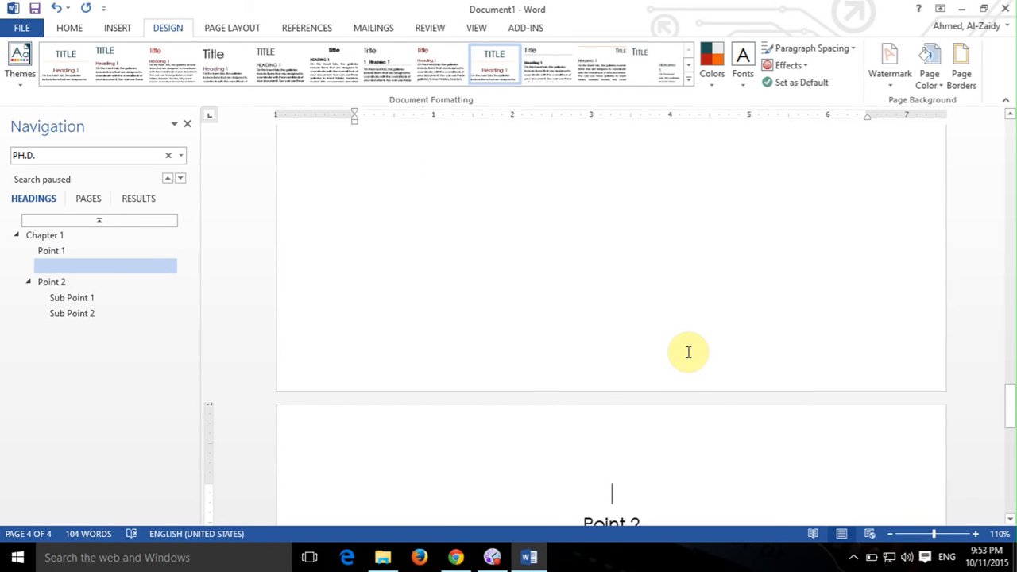
key("Delete")
scroll(644, 359, "down", 3)
left_click(464, 373)
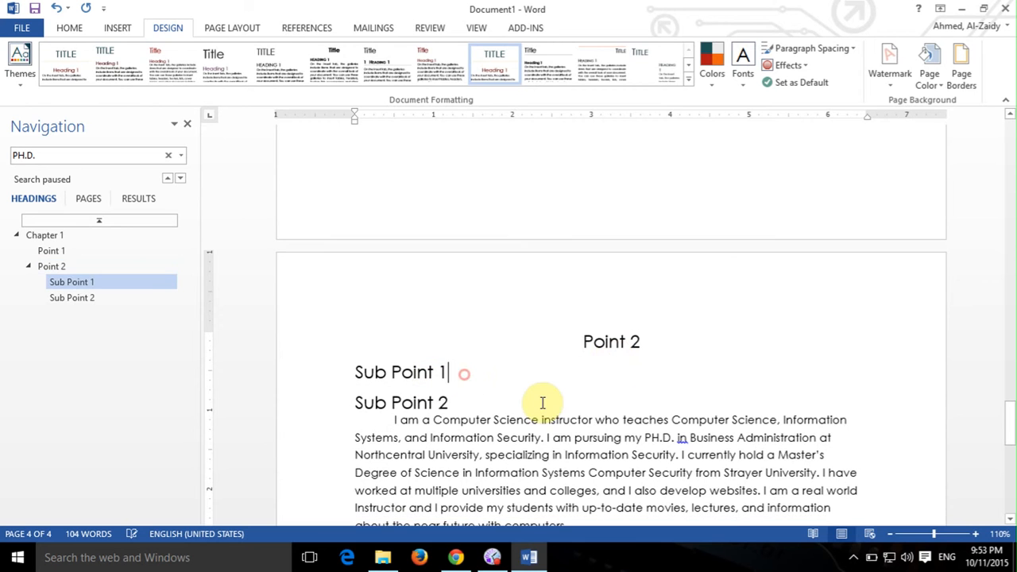
key("ctrl+Return")
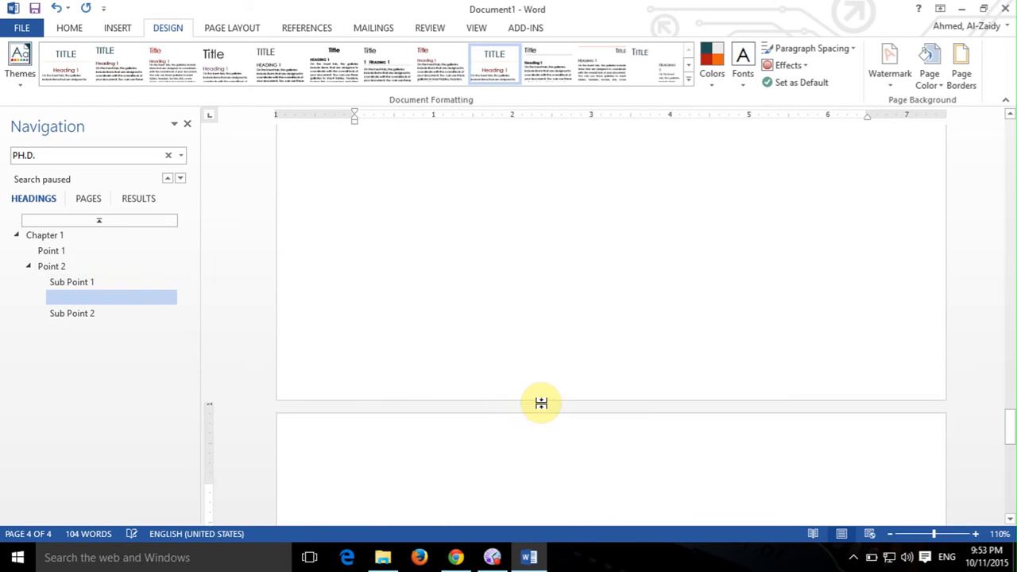
key("Delete")
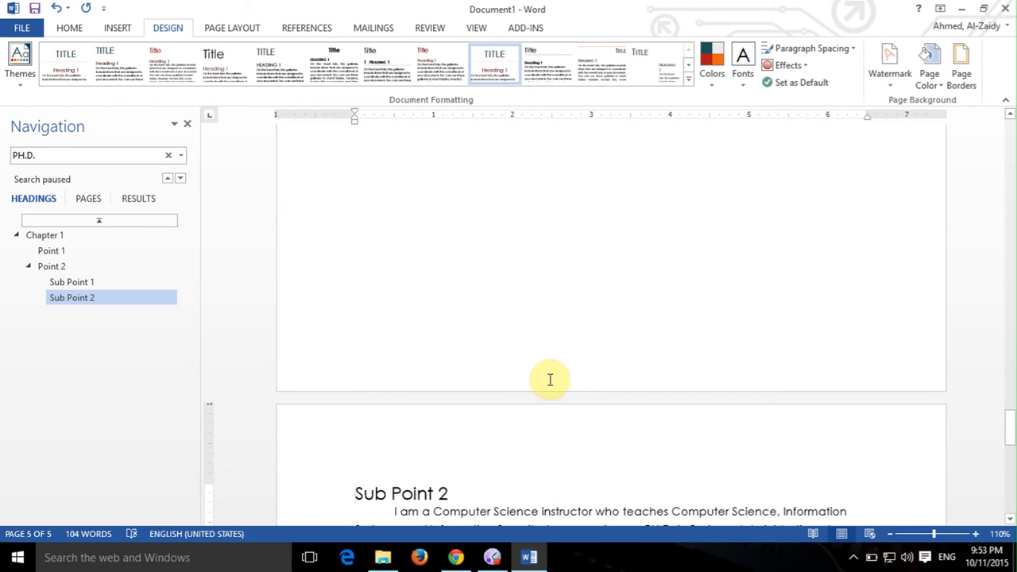
Review how the headings are distributed across the pages, from the cover page to Sub Point 2.
scroll(558, 371, "up", 4)
scroll(671, 397, "up", 10)
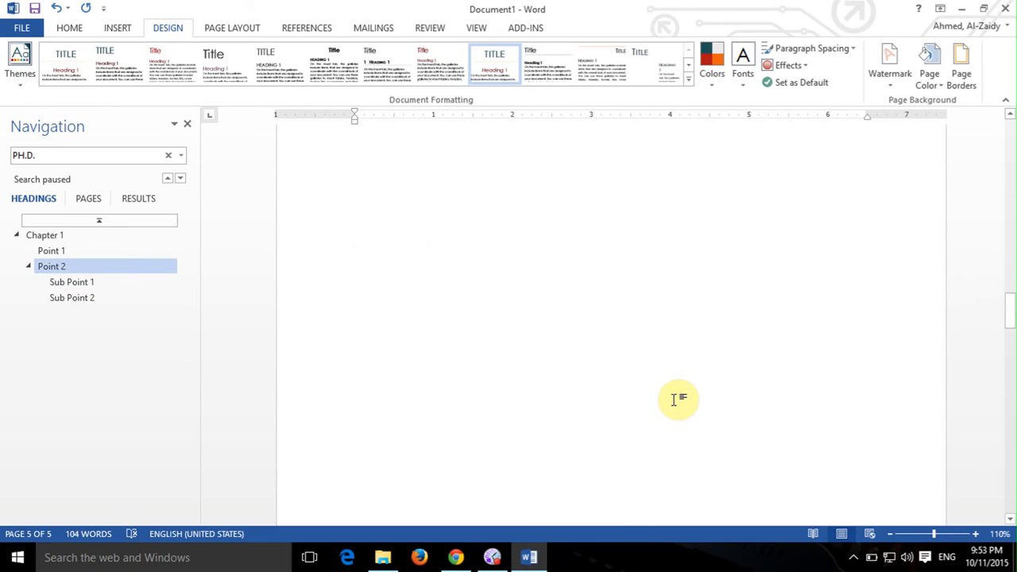
scroll(680, 408, "up", 6)
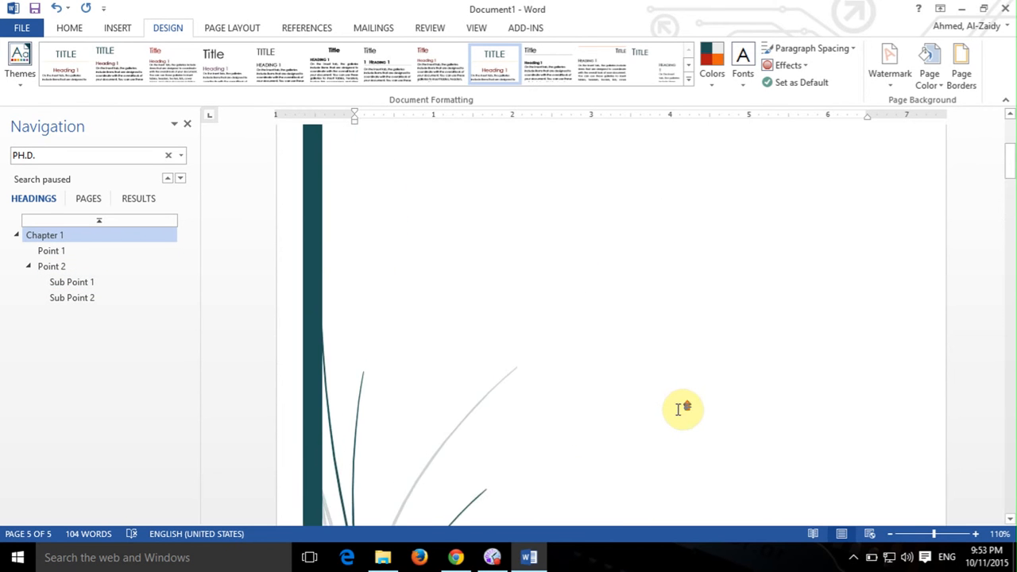
scroll(679, 409, "down", 3)
scroll(678, 410, "down", 10)
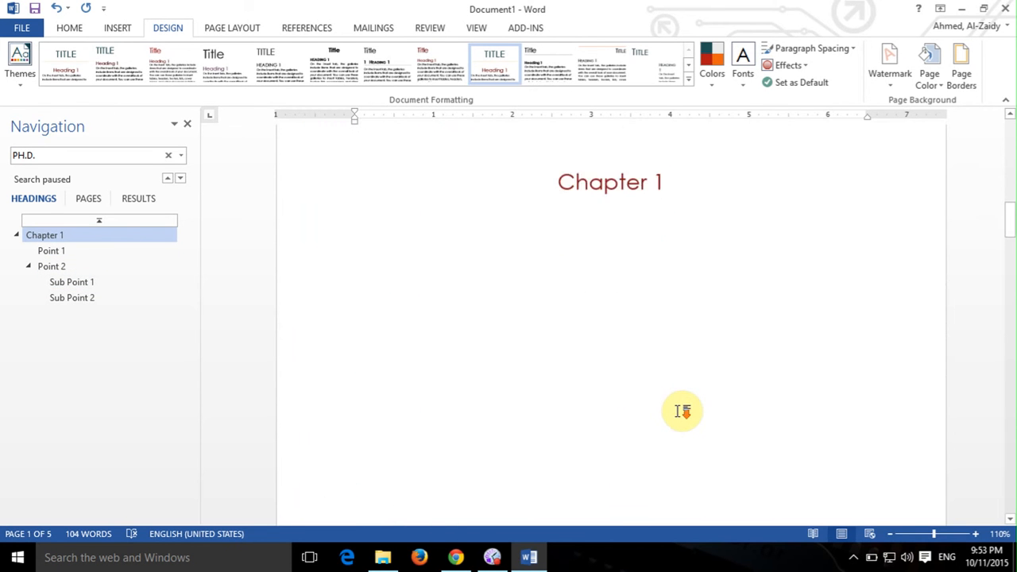
scroll(678, 410, "down", 10)
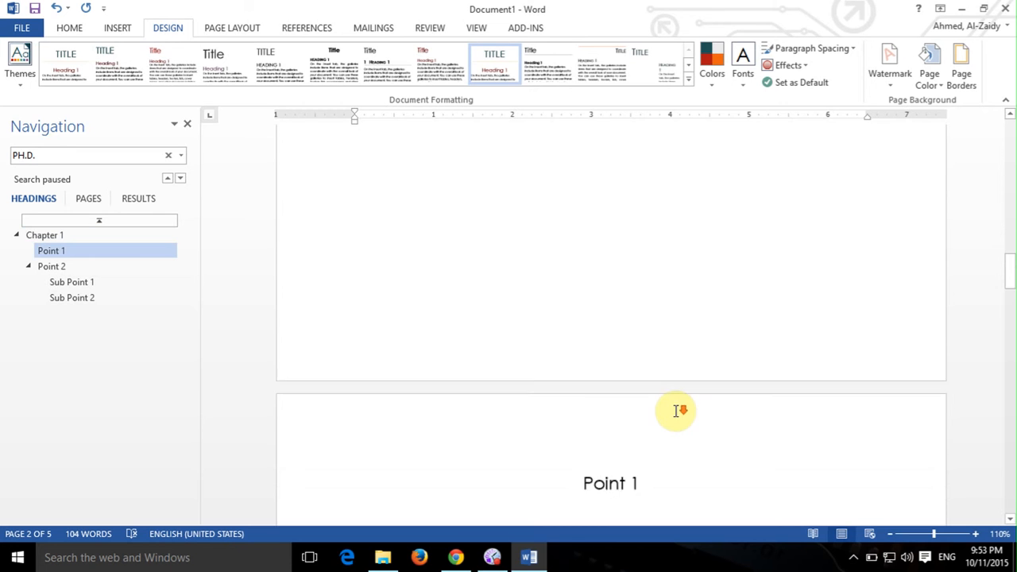
scroll(676, 419, "up", 20)
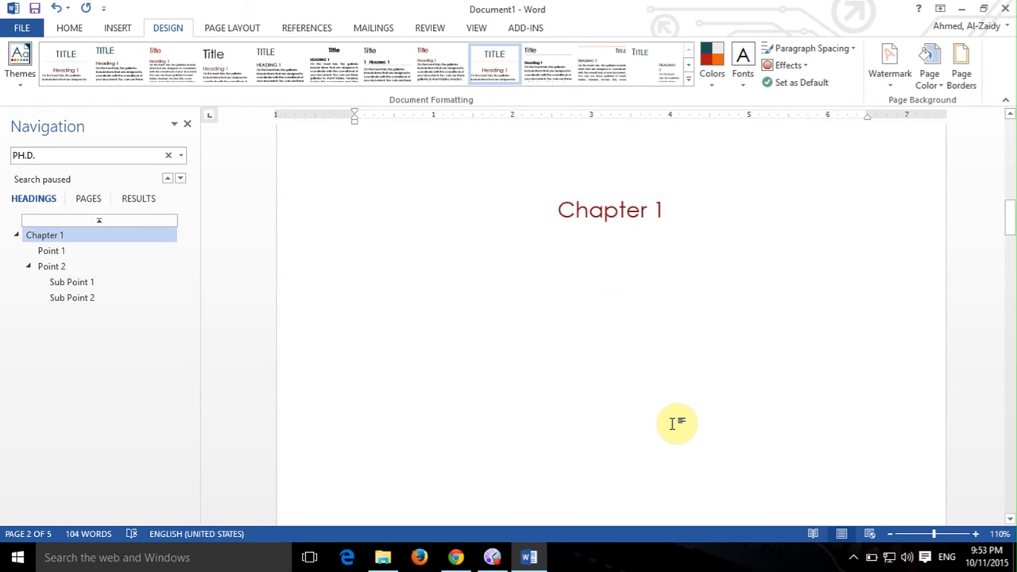
scroll(567, 442, "down", 12)
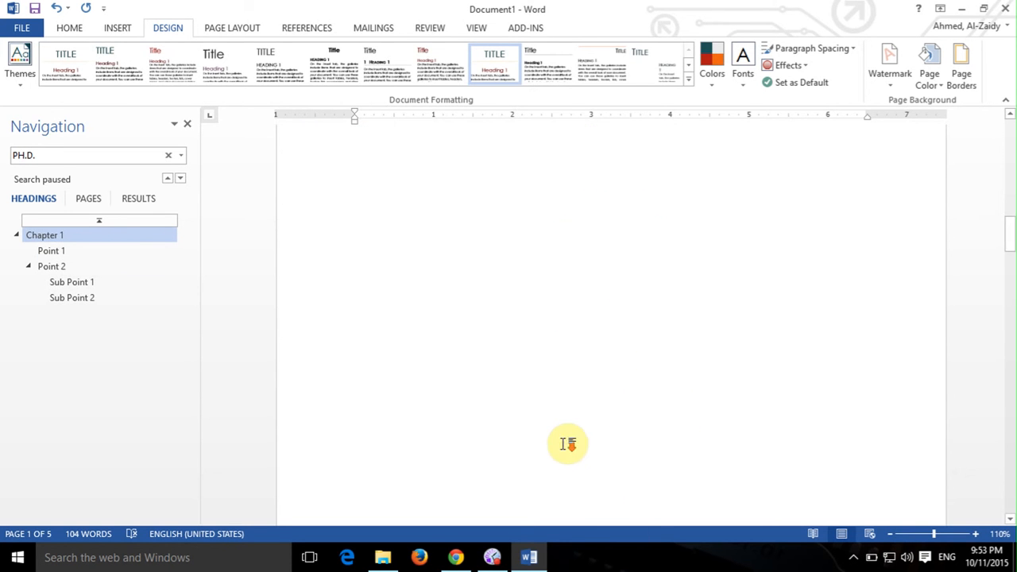
scroll(567, 440, "down", 10)
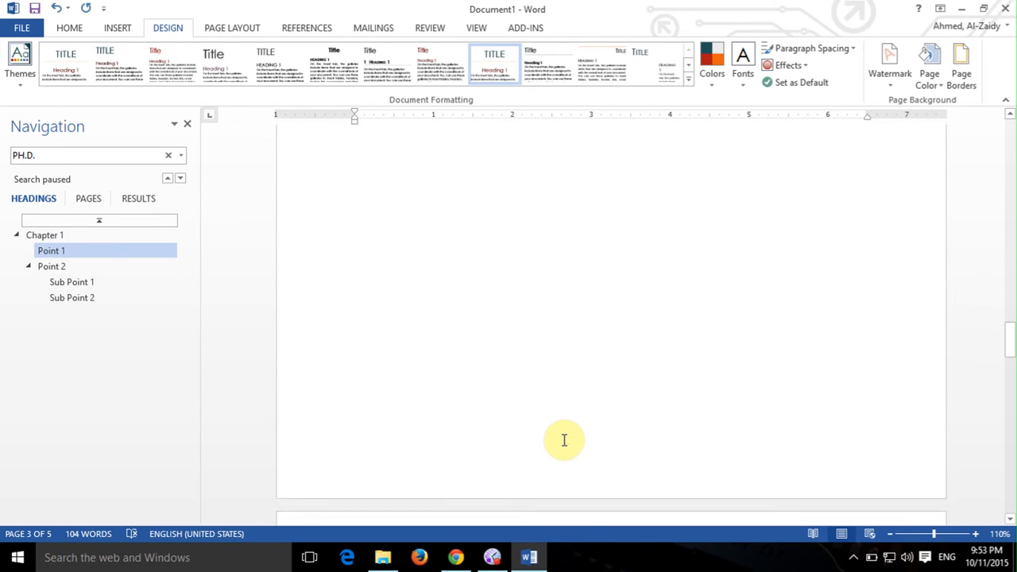
scroll(567, 440, "down", 10)
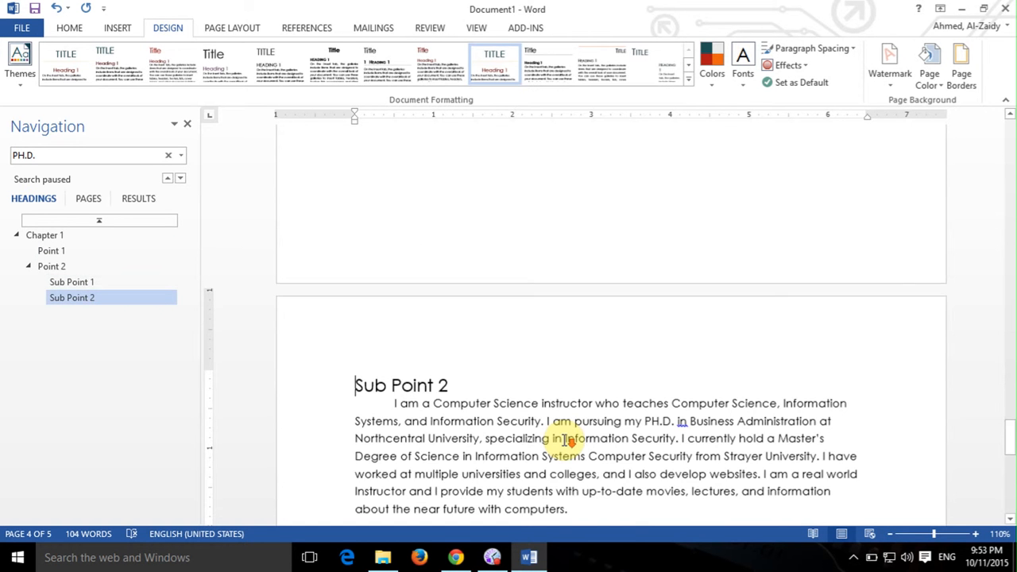
scroll(564, 439, "down", 3)
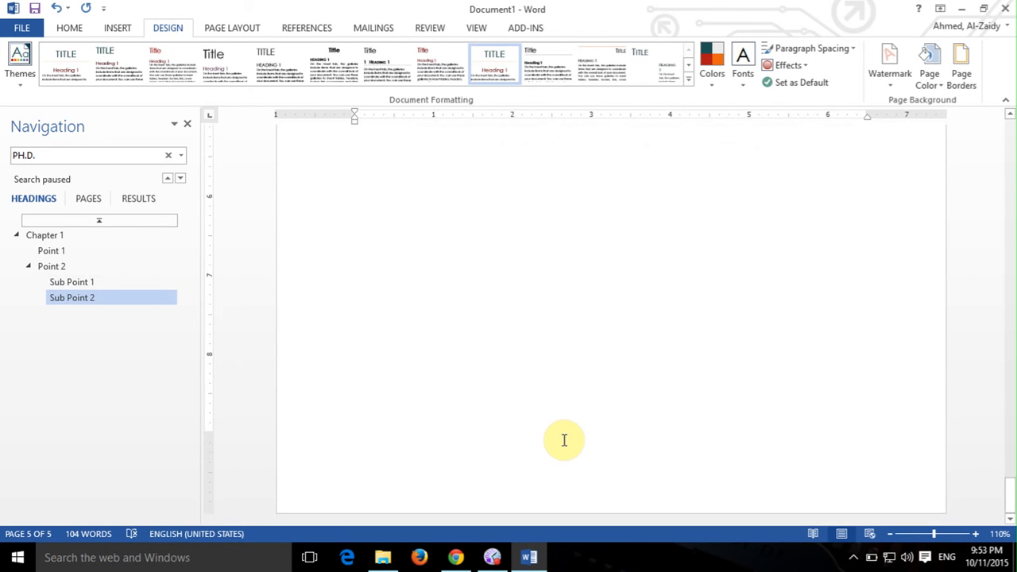
scroll(564, 440, "up", 8)
scroll(566, 439, "up", 20)
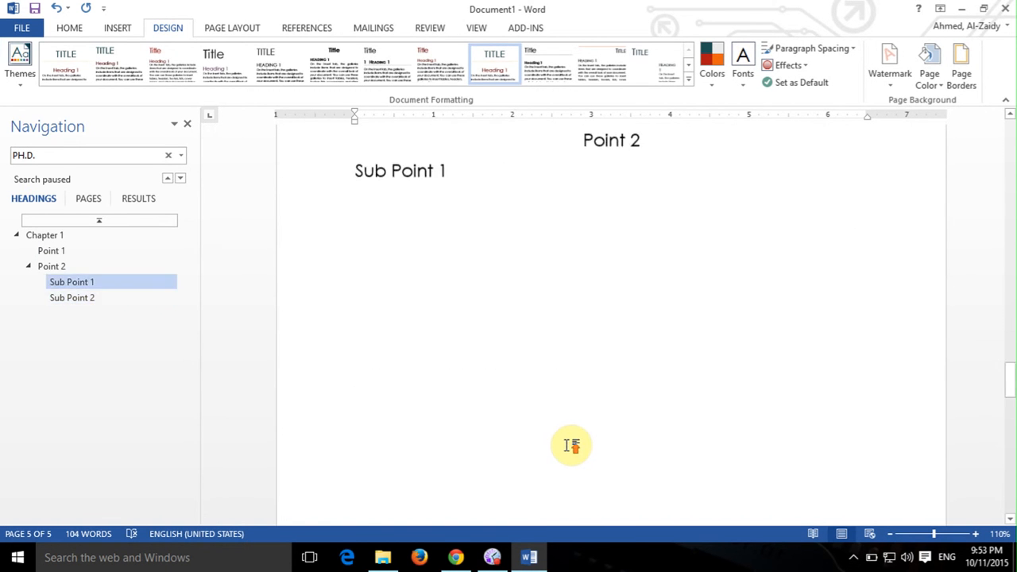
scroll(578, 450, "up", 7)
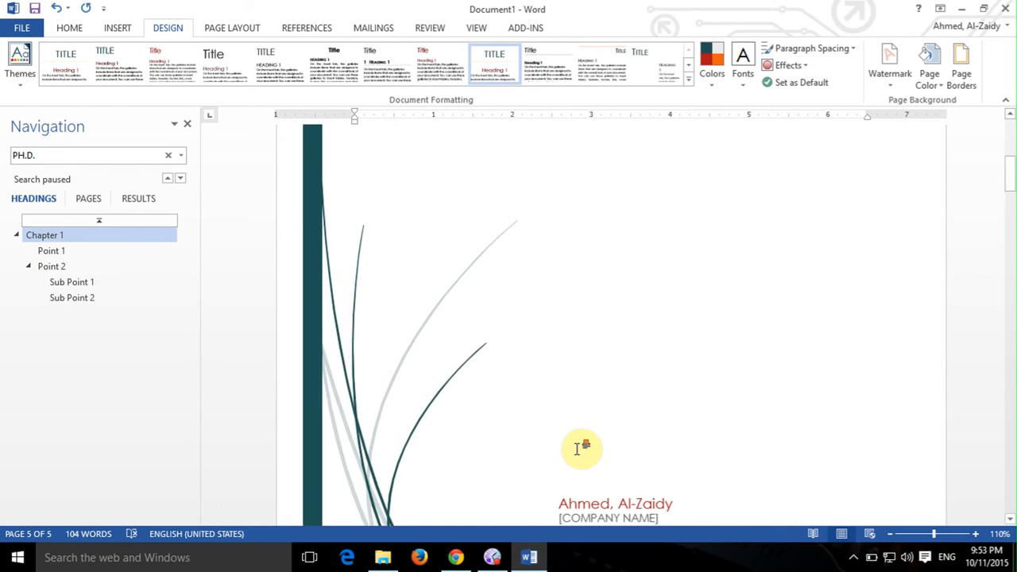
Insert a page break before the Chapter 1 heading to make a blank page after the cover page.
scroll(573, 397, "down", 13)
scroll(571, 376, "up", 3)
left_click(540, 195)
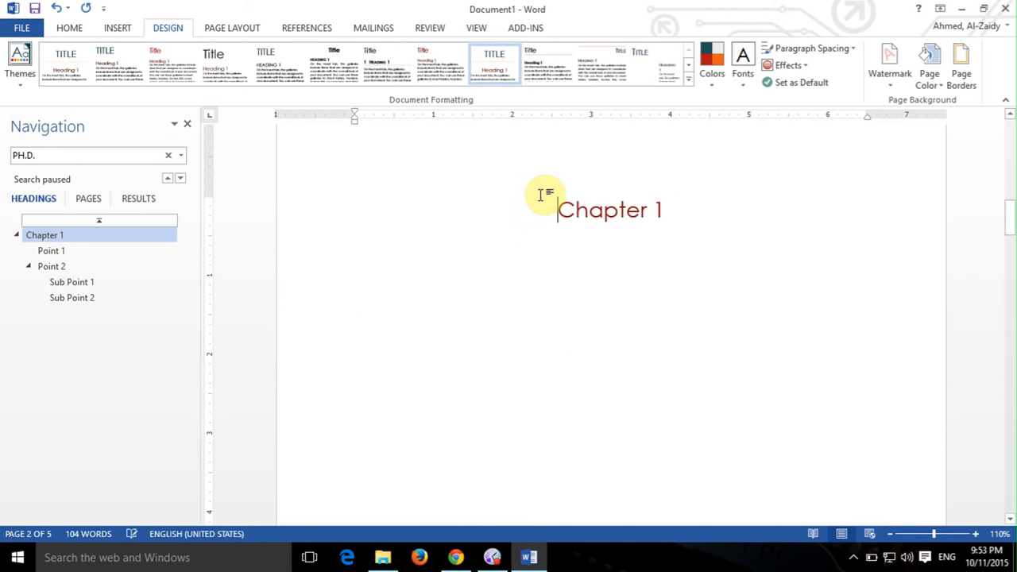
key("ctrl+Return")
scroll(569, 217, "up", 4)
scroll(601, 409, "up", 3)
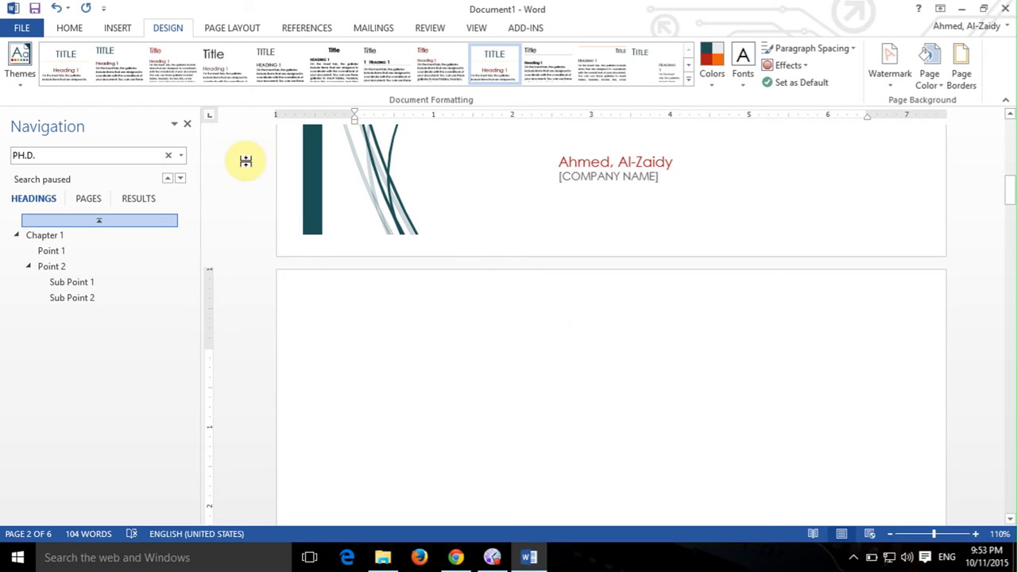
Insert the Automatic Table 2 table of contents on the blank page before Chapter 1.
left_click(116, 28)
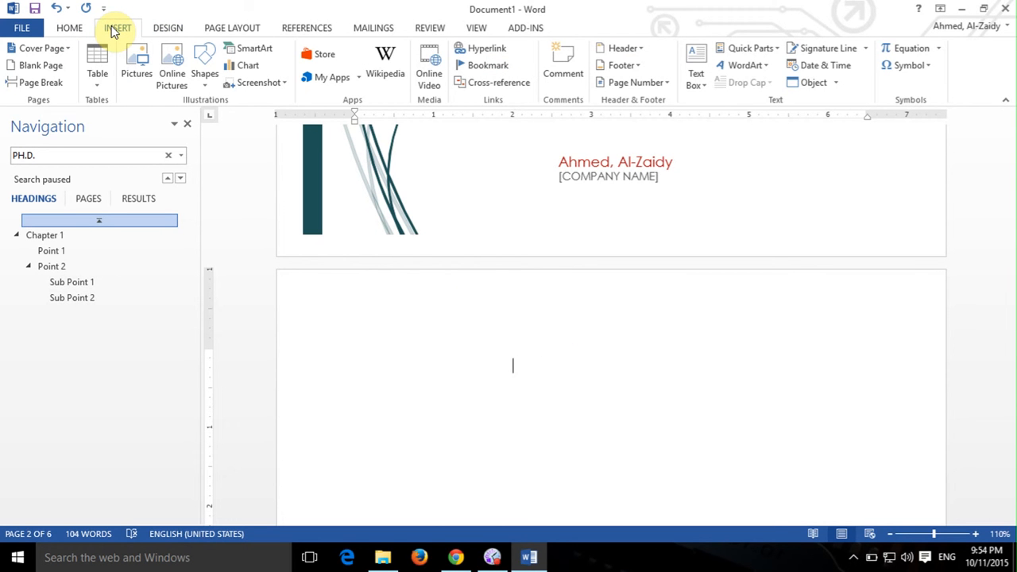
left_click(332, 23)
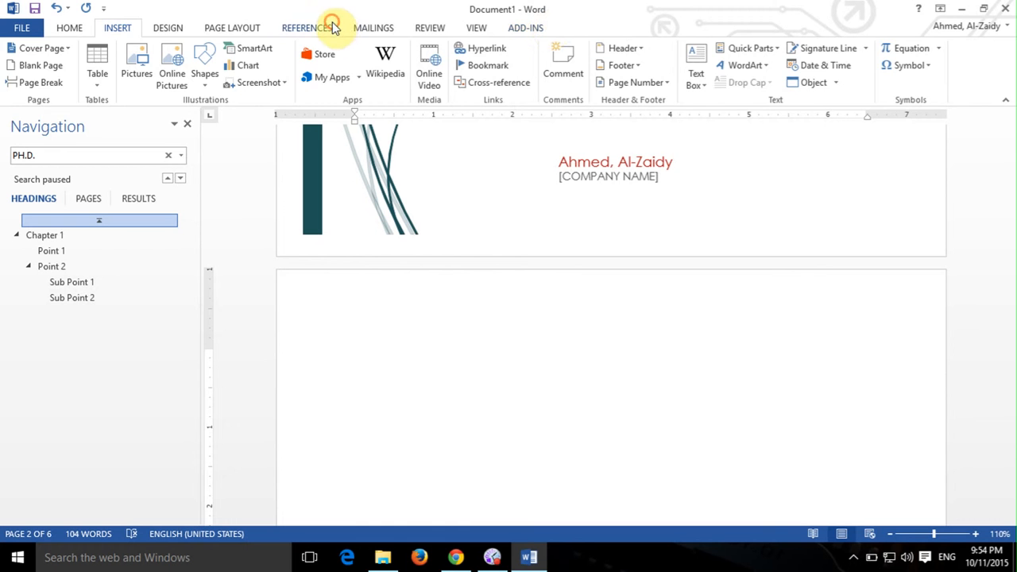
left_click(21, 83)
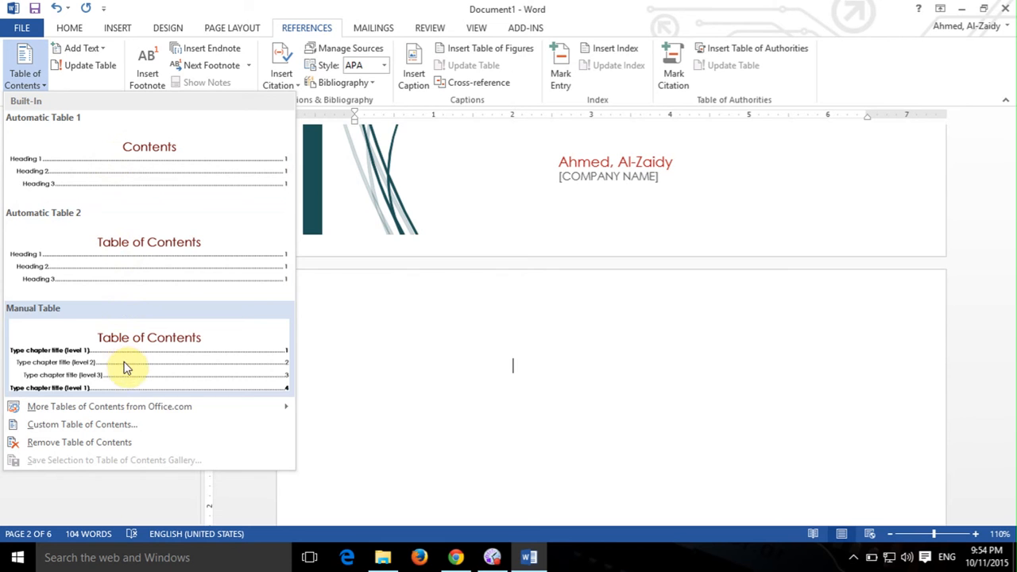
left_click(123, 253)
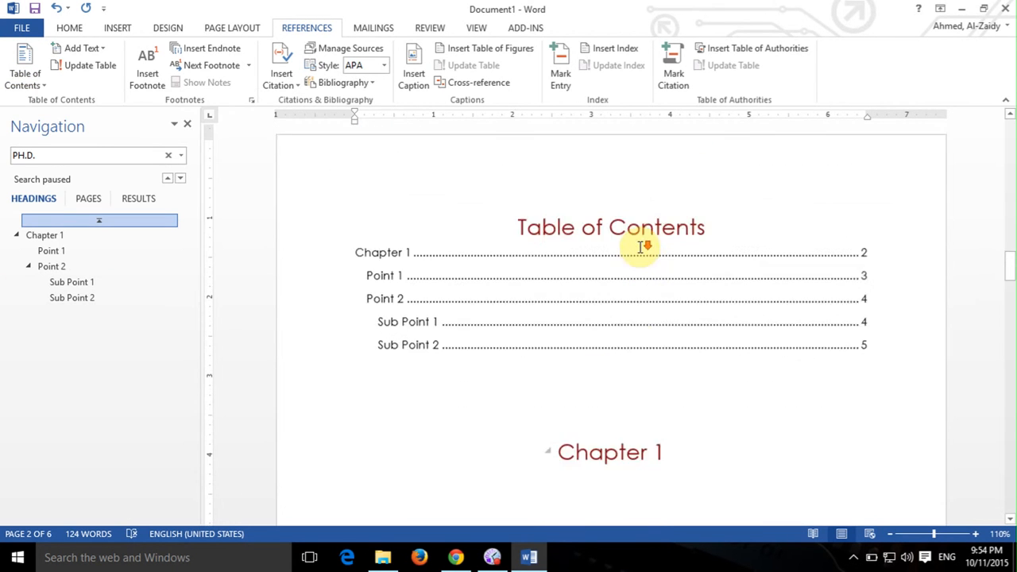
Move the Chapter 1 heading onto a new page after the table of contents and return to the table.
left_click(641, 253, "ctrl")
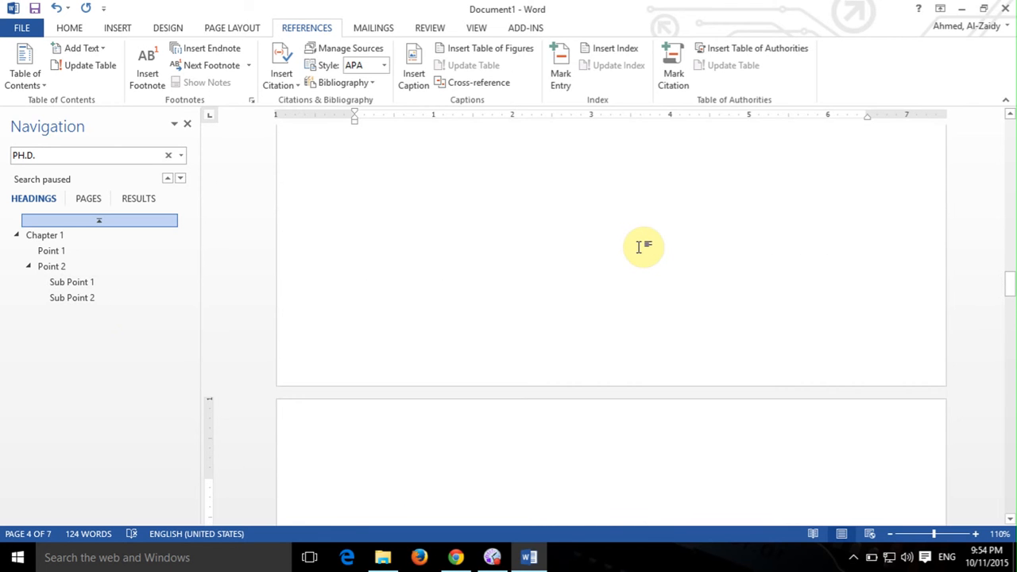
scroll(640, 262, "up", 10)
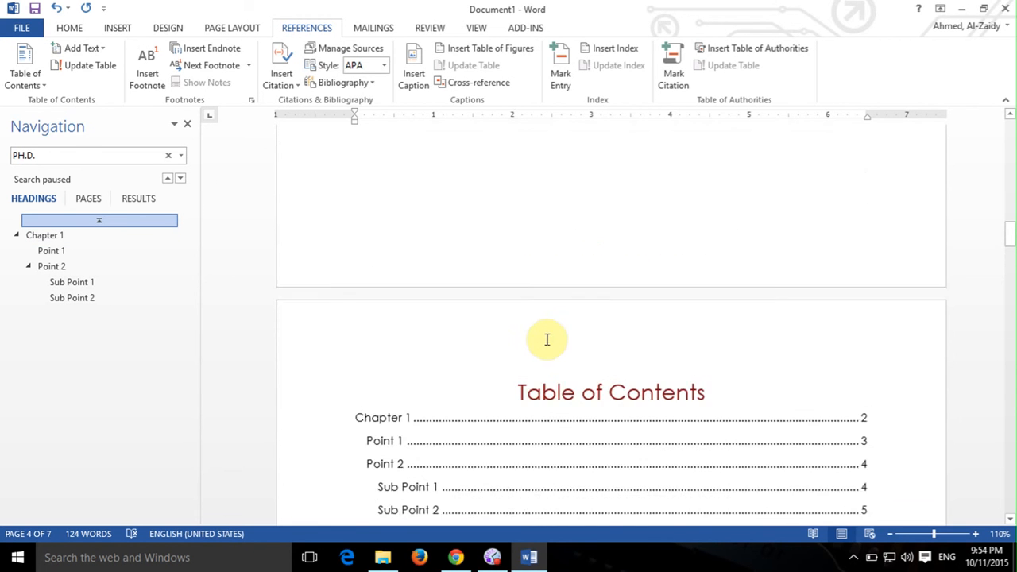
scroll(556, 337, "down", 2)
scroll(465, 334, "down", 3)
Examine the heading entries, page numbers and links in the table of contents.
left_click(462, 333)
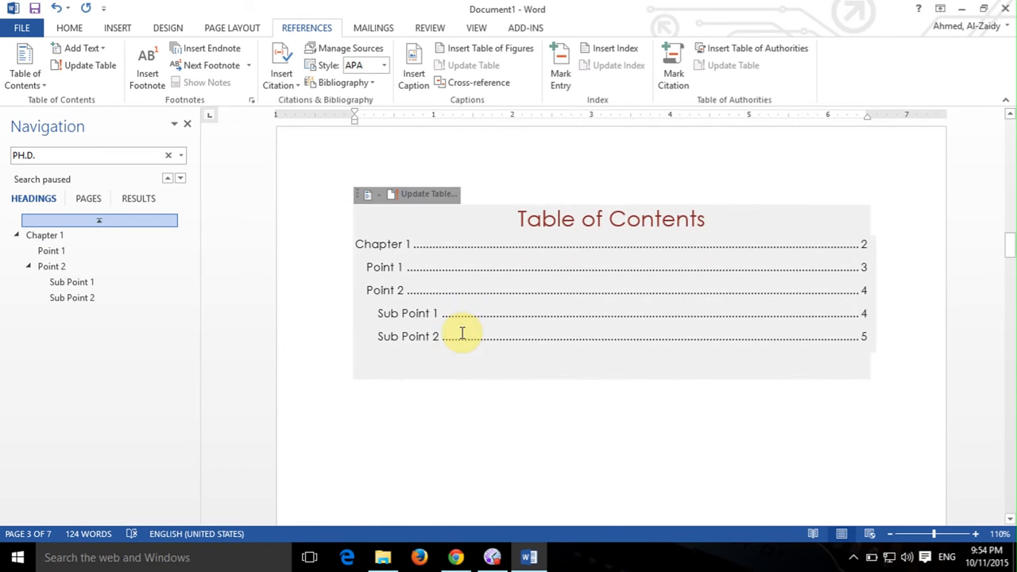
left_click(525, 403)
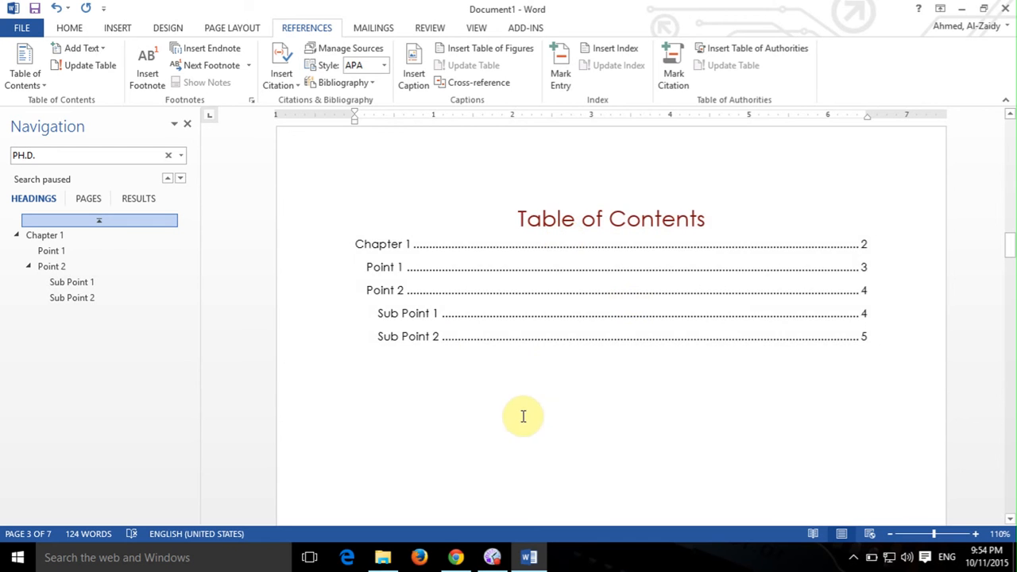
left_click(498, 309)
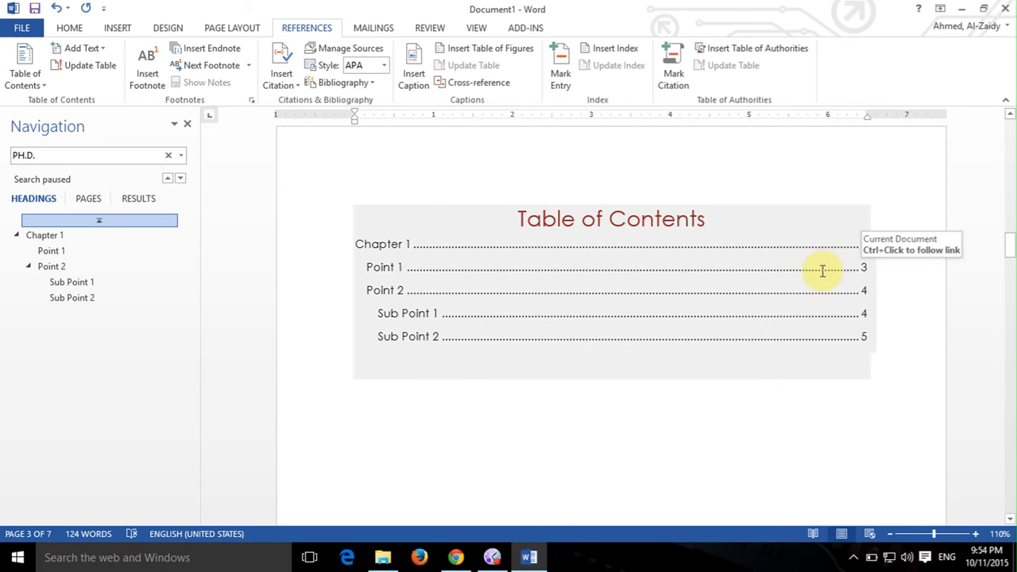
Start a new page after the Sub Point 2 paragraph and enter "Sub Point 3" on it.
scroll(520, 413, "down", 10)
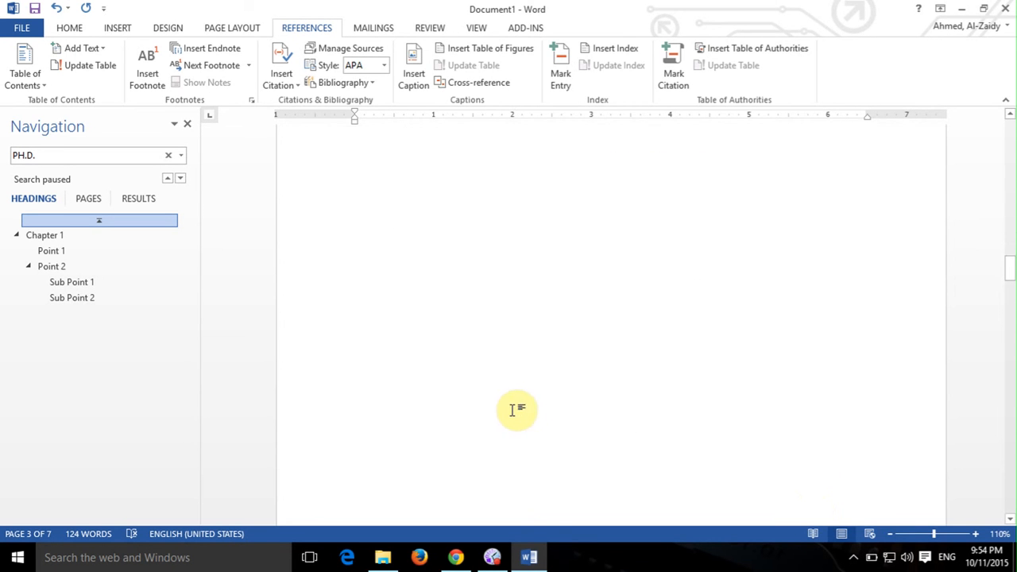
scroll(515, 410, "down", 15)
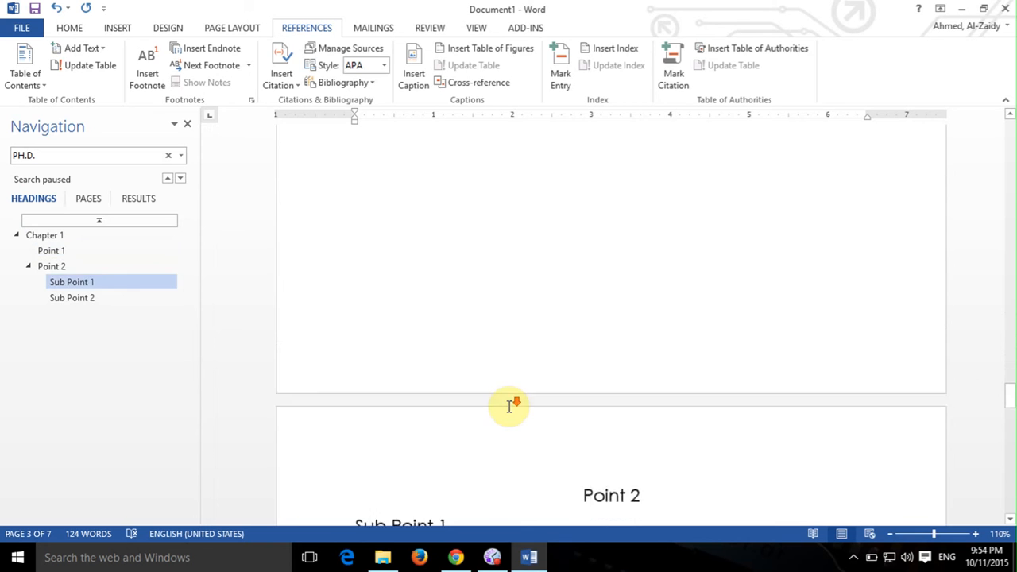
scroll(508, 402, "down", 10)
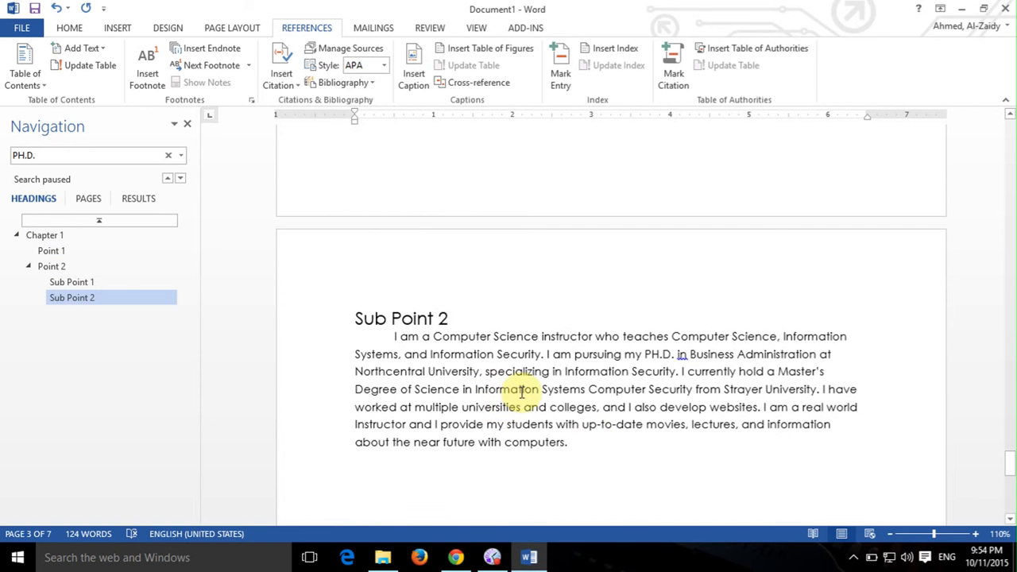
left_click(595, 443)
key("Return")
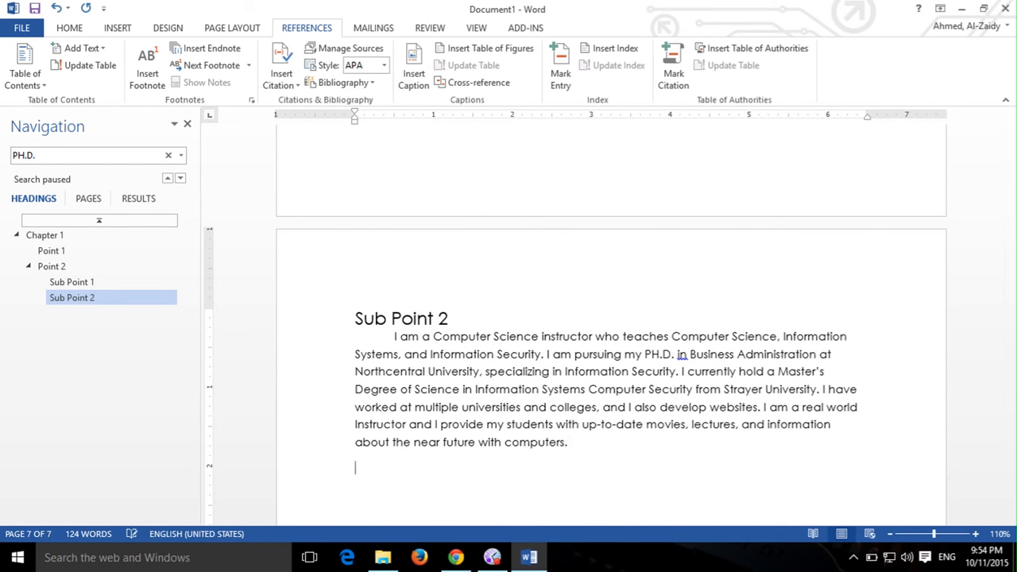
key("ctrl+Return")
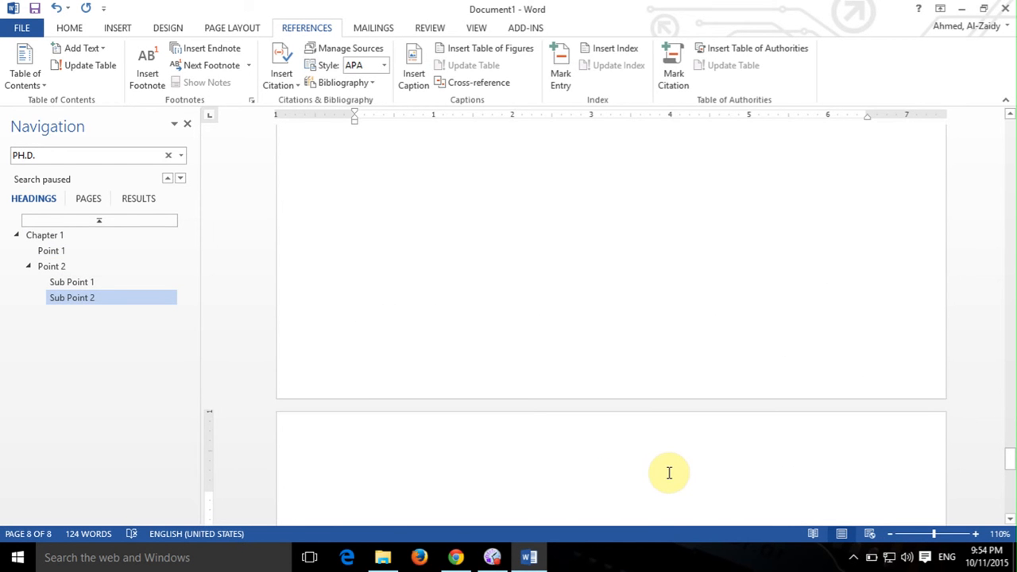
type("sUB ")
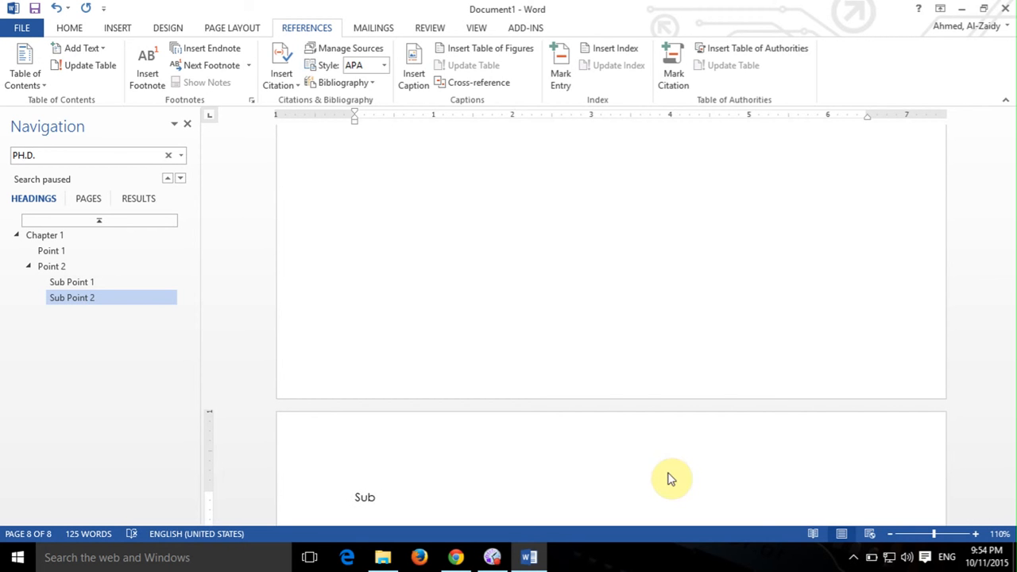
type("Point 3")
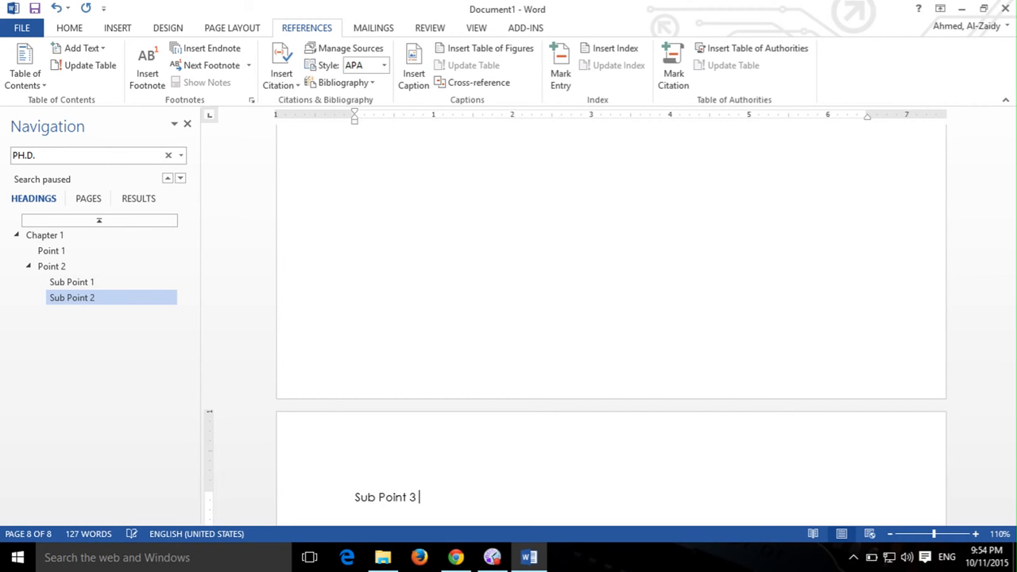
Apply the Heading 3 style to the "Sub Point 3" line.
key("shift+Home")
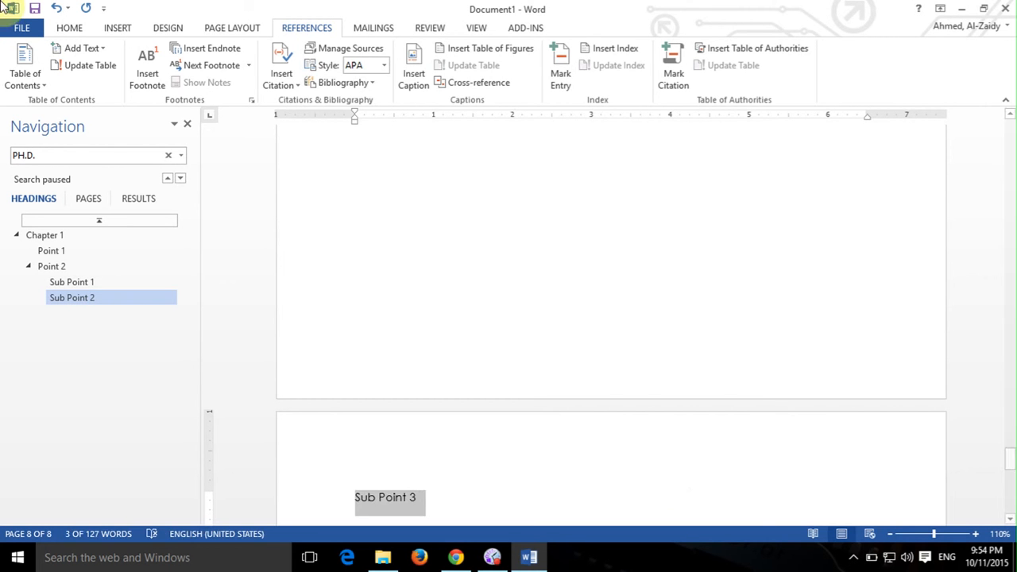
left_click(81, 30)
left_click(758, 71)
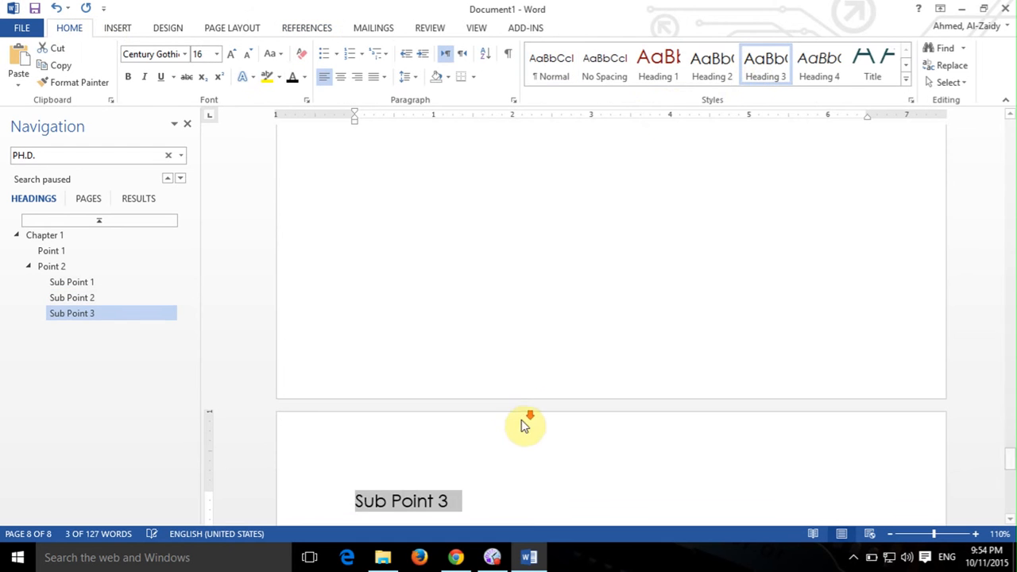
Add a new page after Sub Point 3 with the text "Point 4" in the Heading 2 style.
scroll(522, 424, "down", 3)
left_click(508, 372)
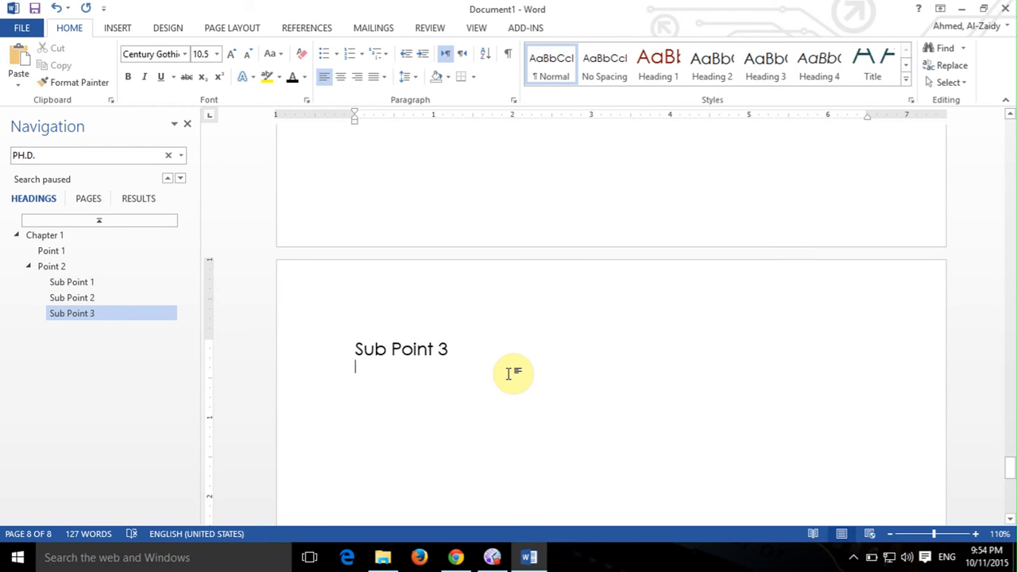
key("ctrl+Return")
type("Point")
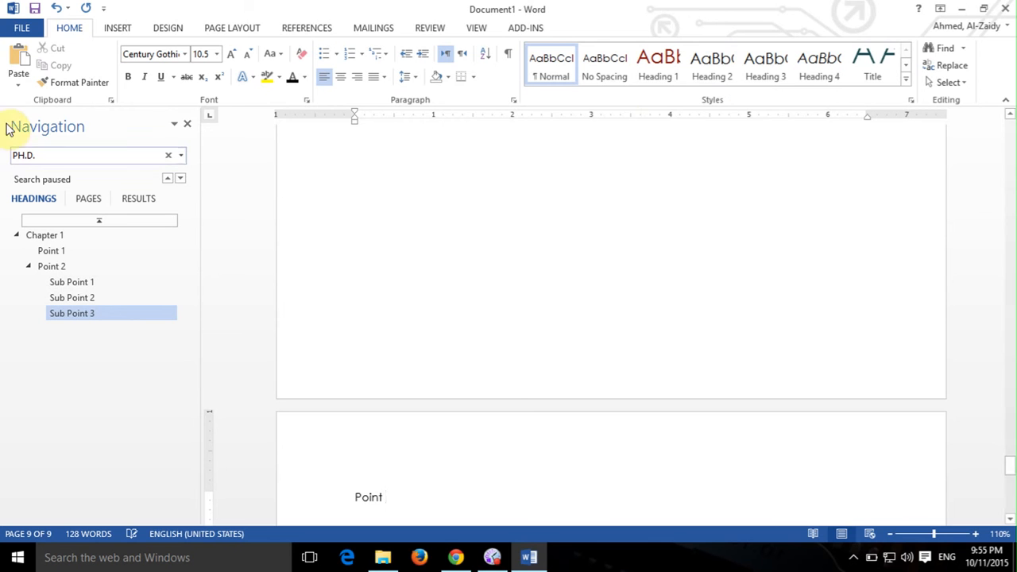
type(" 4")
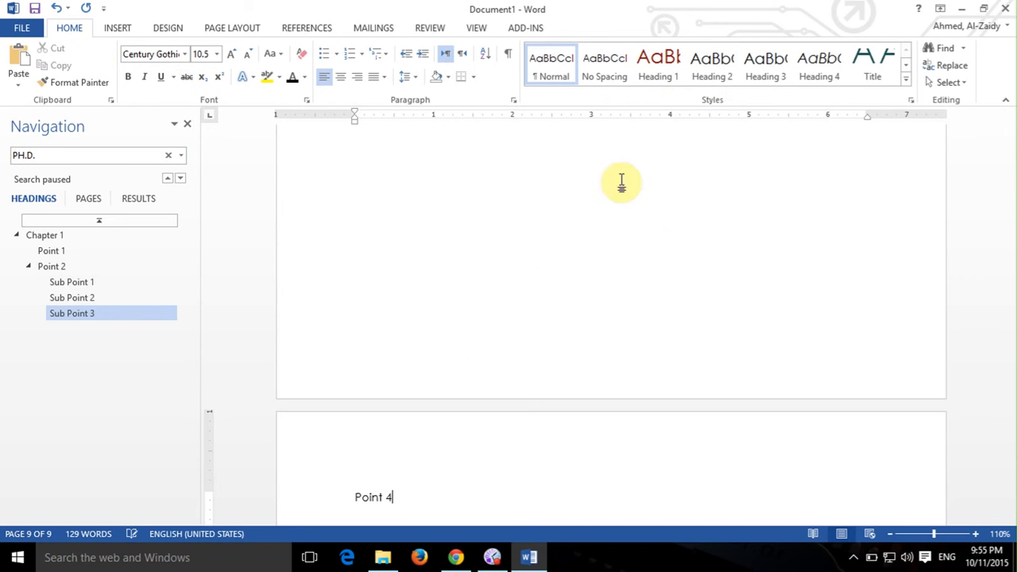
left_click(712, 67)
scroll(703, 291, "down", 4)
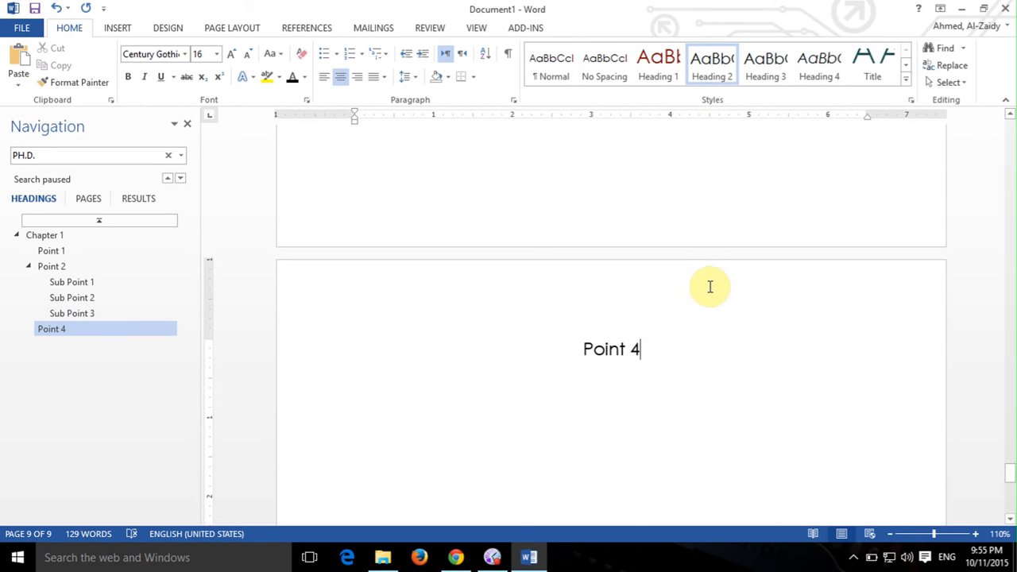
Enter the lines "Sub point 1", "Sub point 2" and "Sub point 3" below the Point 4 heading.
key("Return")
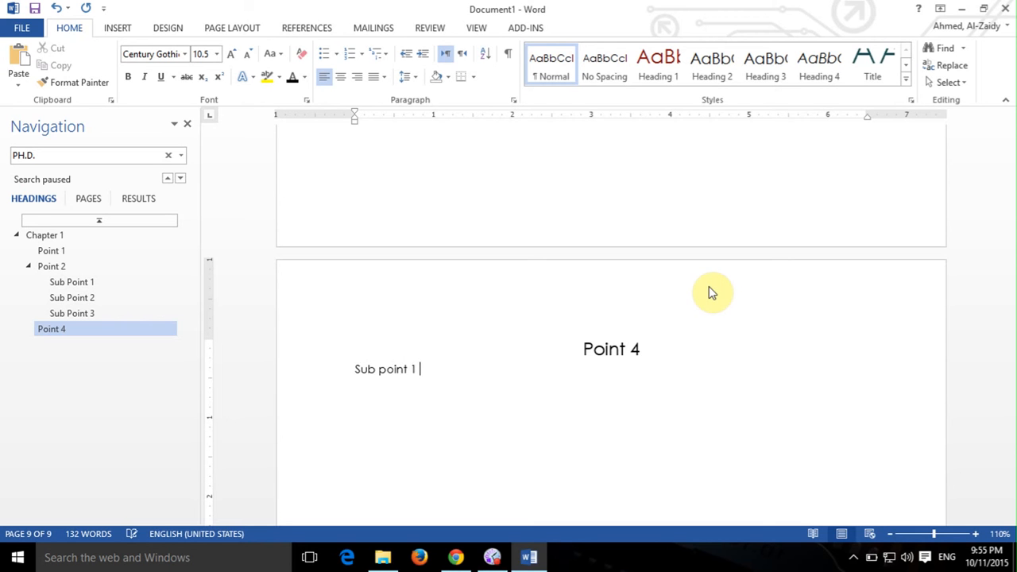
left_click_drag(415, 368, 351, 365)
key("ctrl+c")
left_click(383, 404)
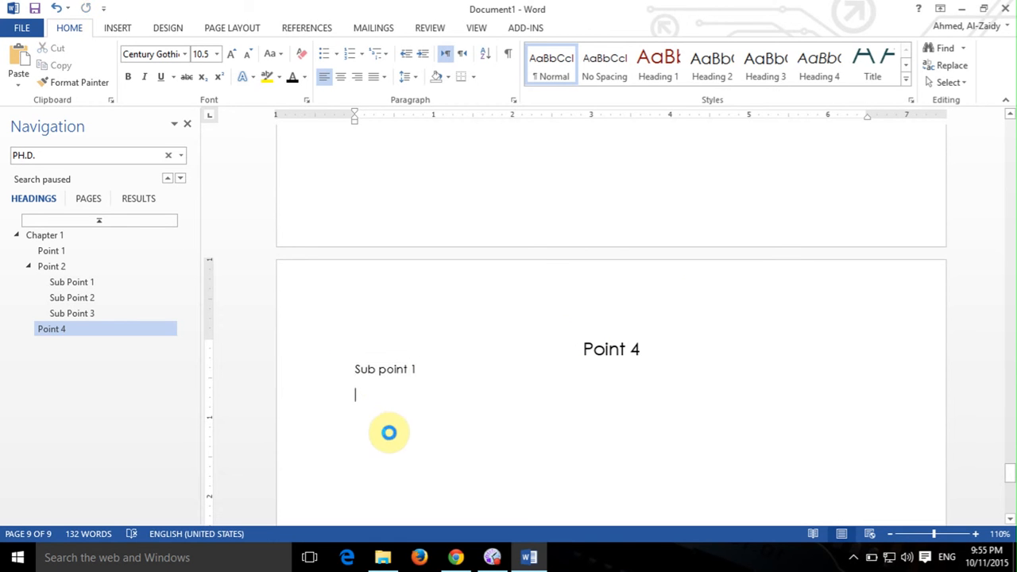
key("ctrl+v")
key("Return")
key("ctrl+v")
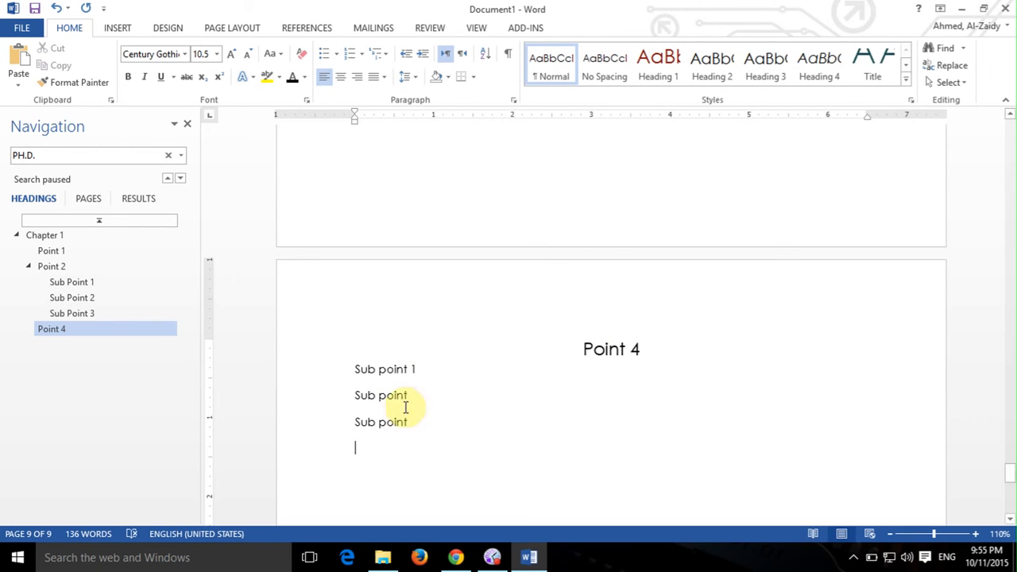
left_click(424, 425)
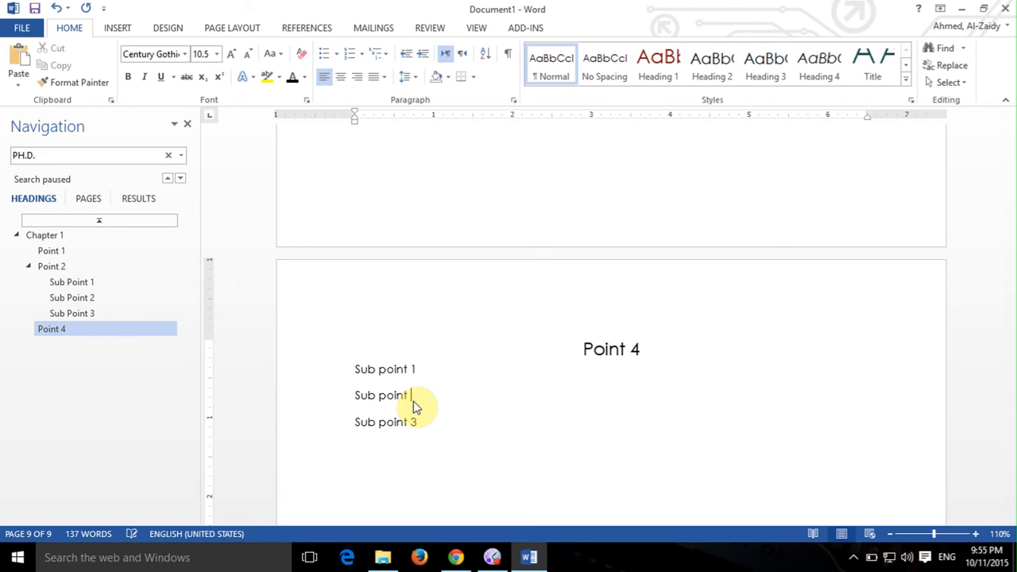
Apply the Heading 3 style to the three sub point lines under Point 4.
left_click(482, 417)
left_click_drag(438, 424, 340, 359)
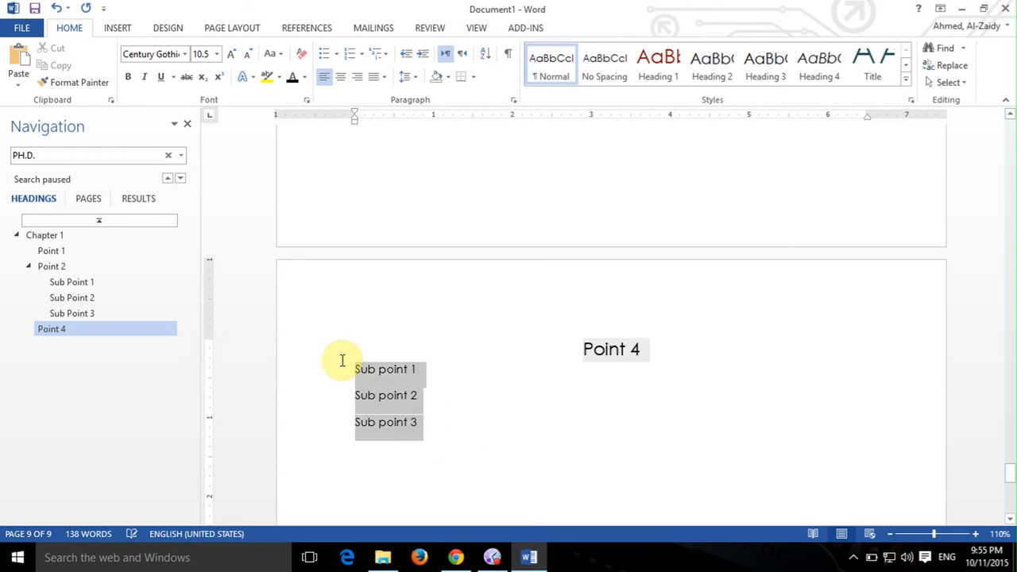
left_click(713, 400)
left_click(434, 429)
mouse_move(420, 413)
left_mouse_down()
mouse_move(351, 379)
mouse_move(405, 419)
left_mouse_up()
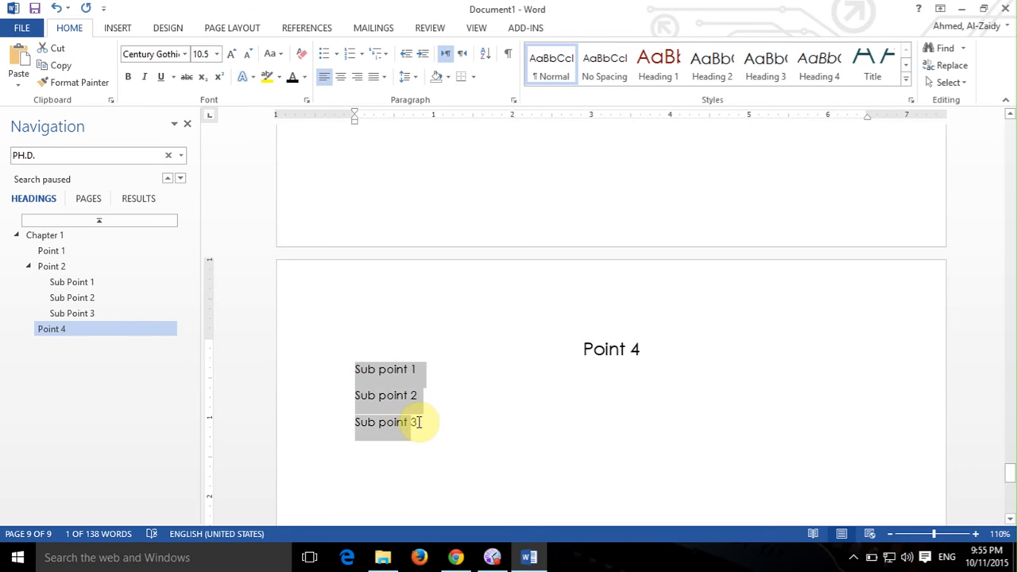
left_click(761, 75)
left_click(703, 349)
Update the entire table of contents to include the newly added headings.
scroll(615, 436, "up", 10)
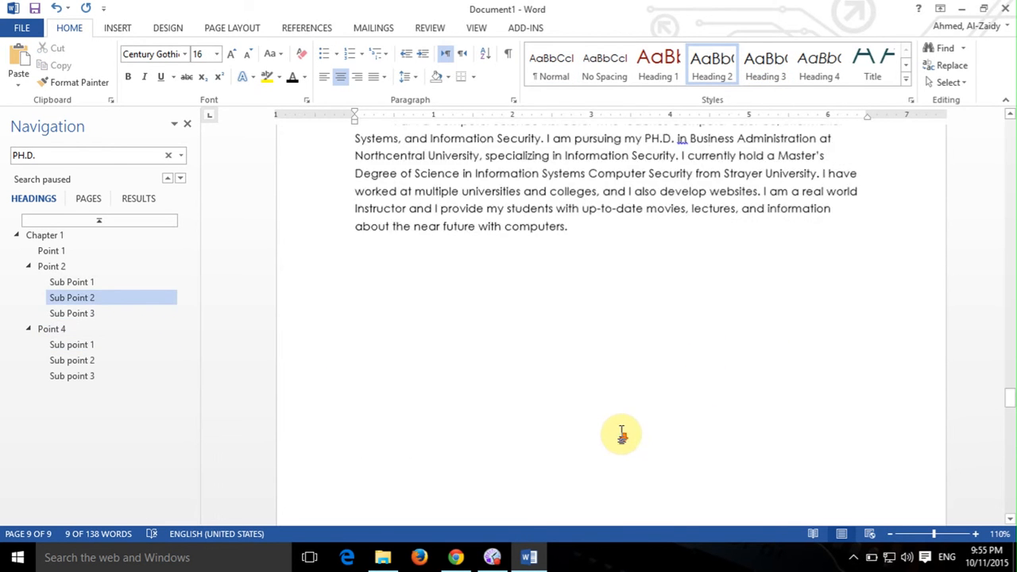
scroll(667, 441, "up", 15)
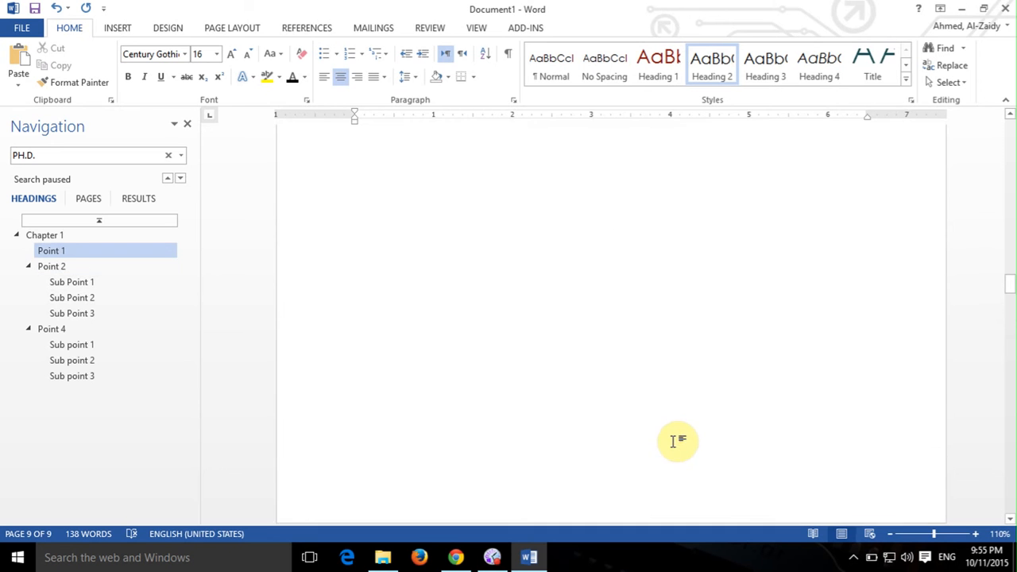
scroll(677, 441, "up", 15)
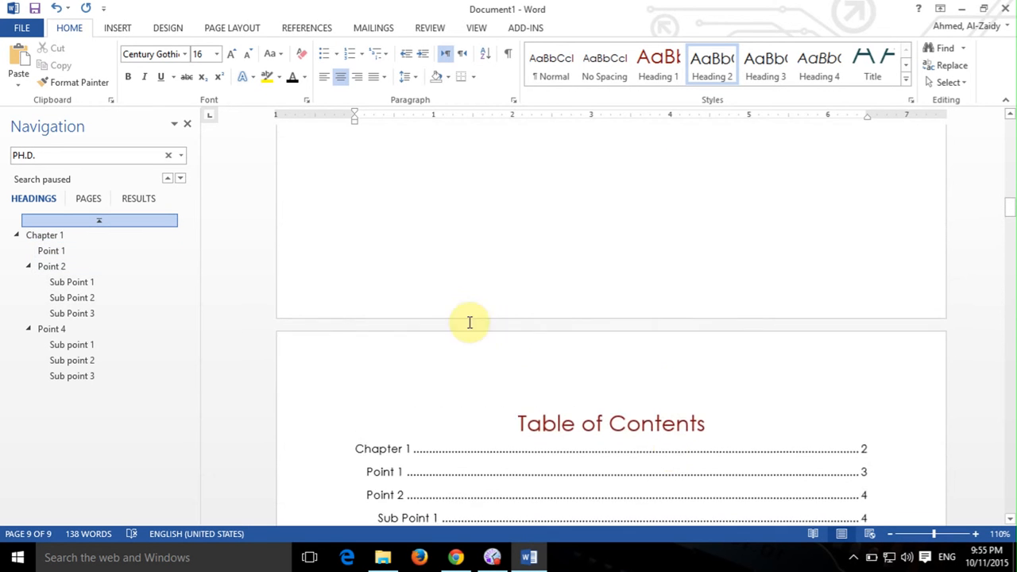
scroll(508, 334, "down", 3)
left_click(456, 310)
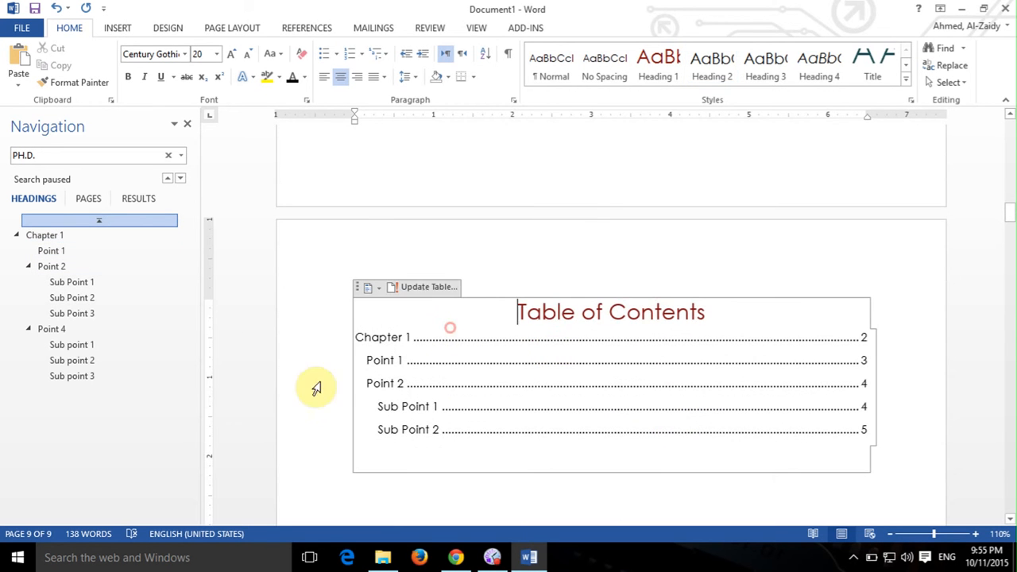
left_click(426, 287)
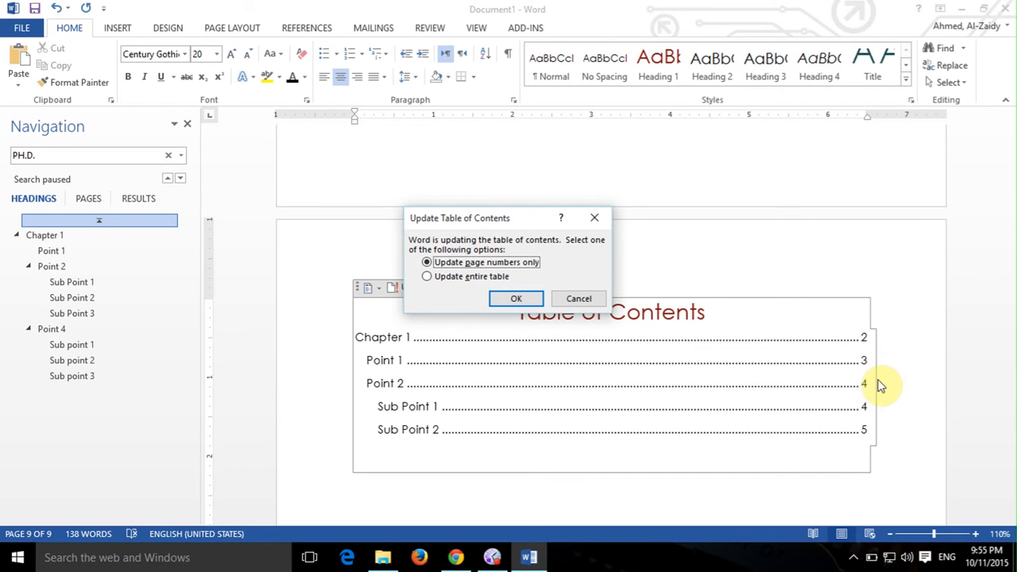
left_click(472, 283)
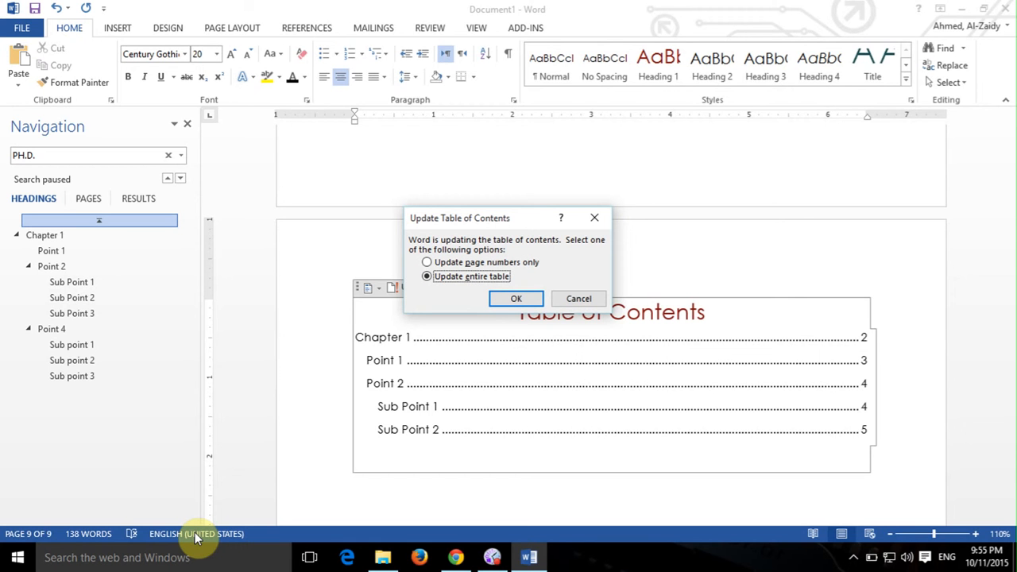
left_click(517, 300)
Change the "Point 4" heading on the last page to "Point 3".
scroll(556, 385, "down", 3)
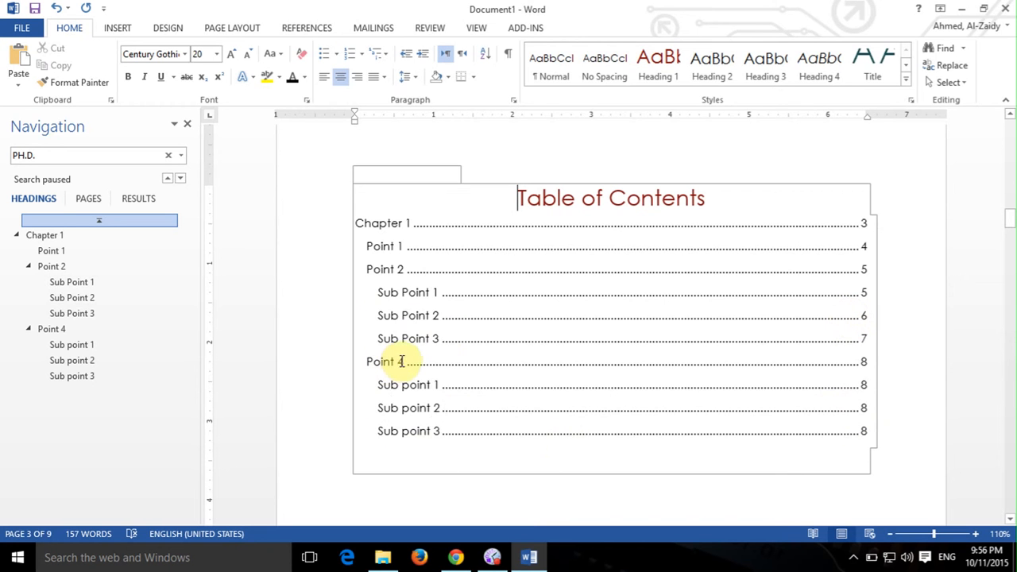
scroll(415, 411, "down", 3)
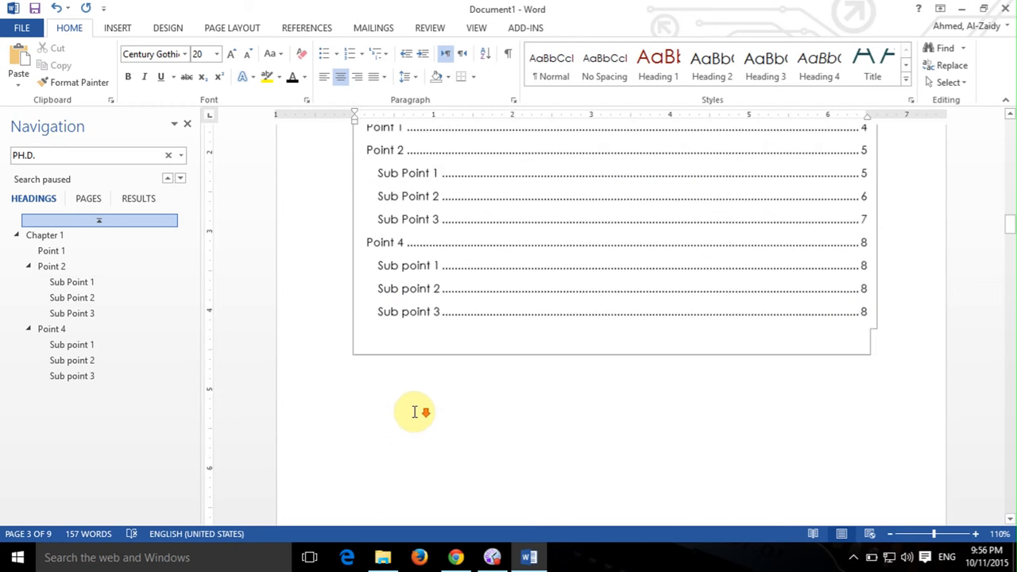
scroll(415, 411, "down", 20)
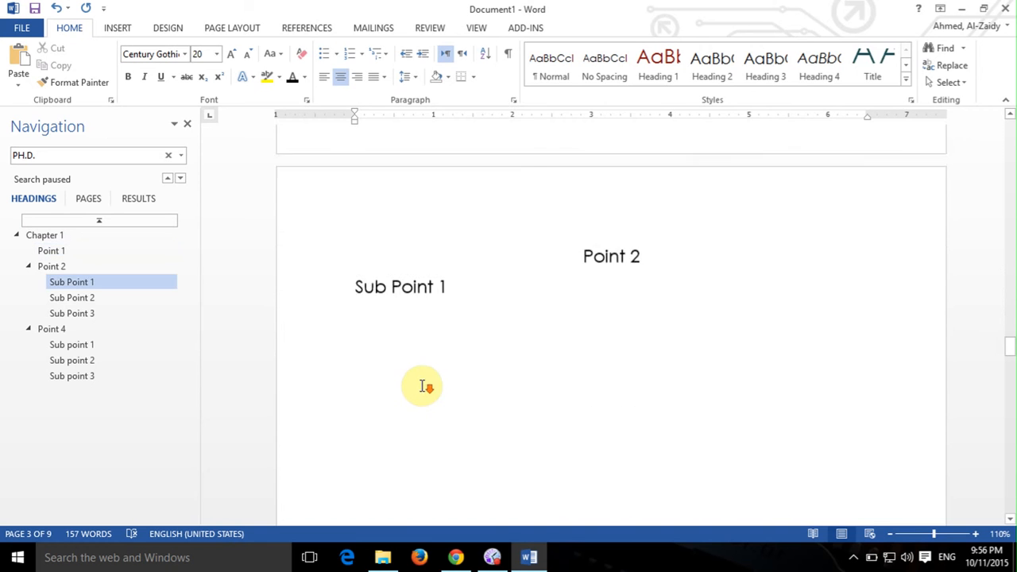
scroll(423, 386, "down", 20)
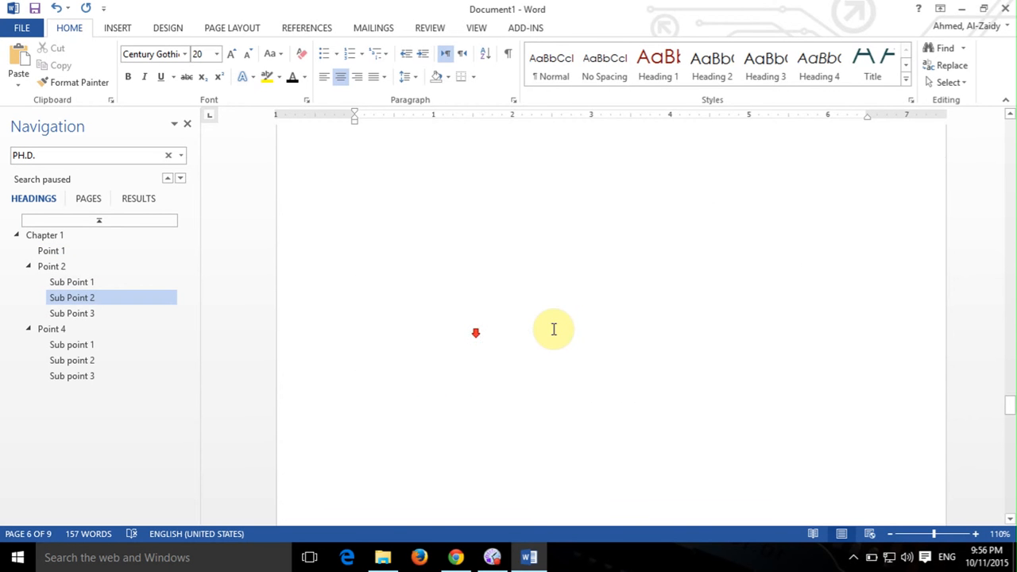
scroll(554, 329, "down", 15)
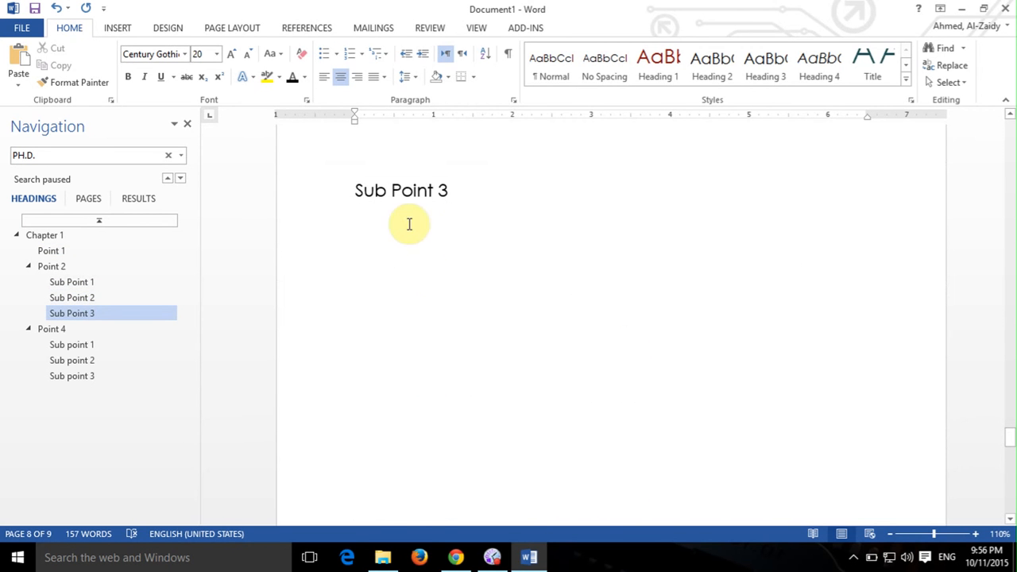
left_click(403, 194)
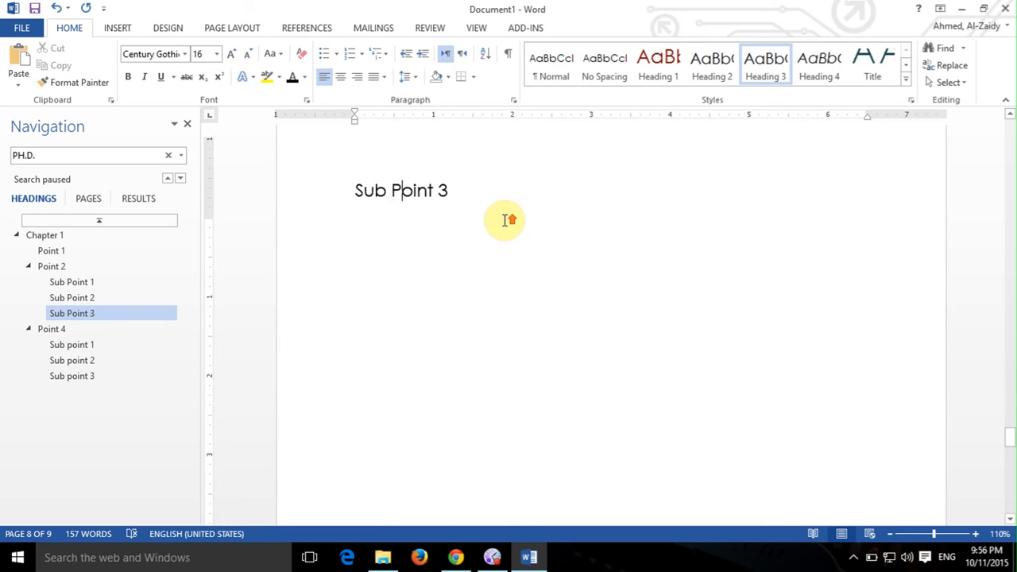
scroll(508, 220, "up", 8)
scroll(512, 265, "down", 10)
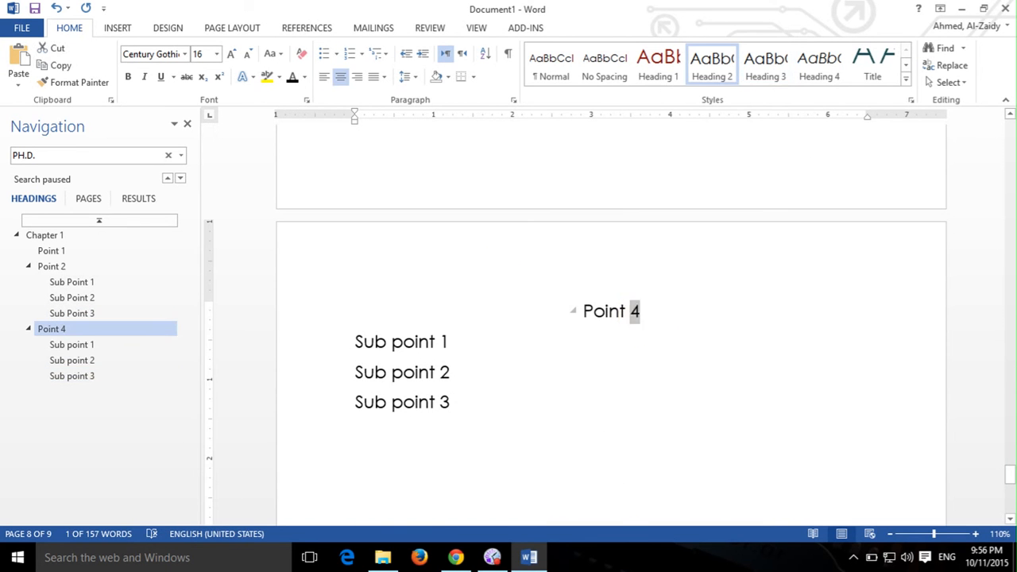
type("3")
Update the entire table of contents to reflect the renamed Point 3 heading.
scroll(690, 390, "up", 3)
scroll(702, 391, "up", 10)
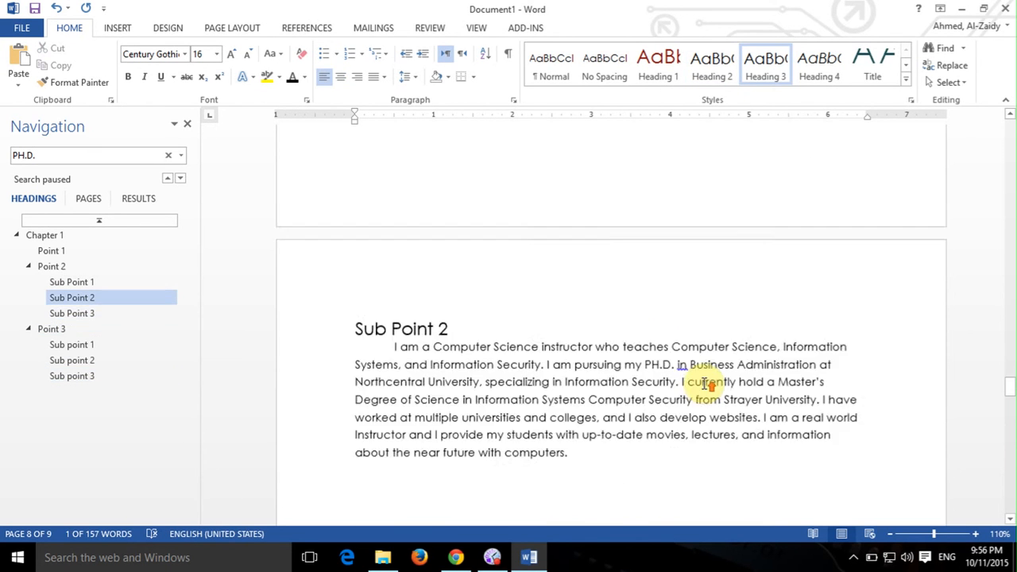
scroll(703, 382, "up", 10)
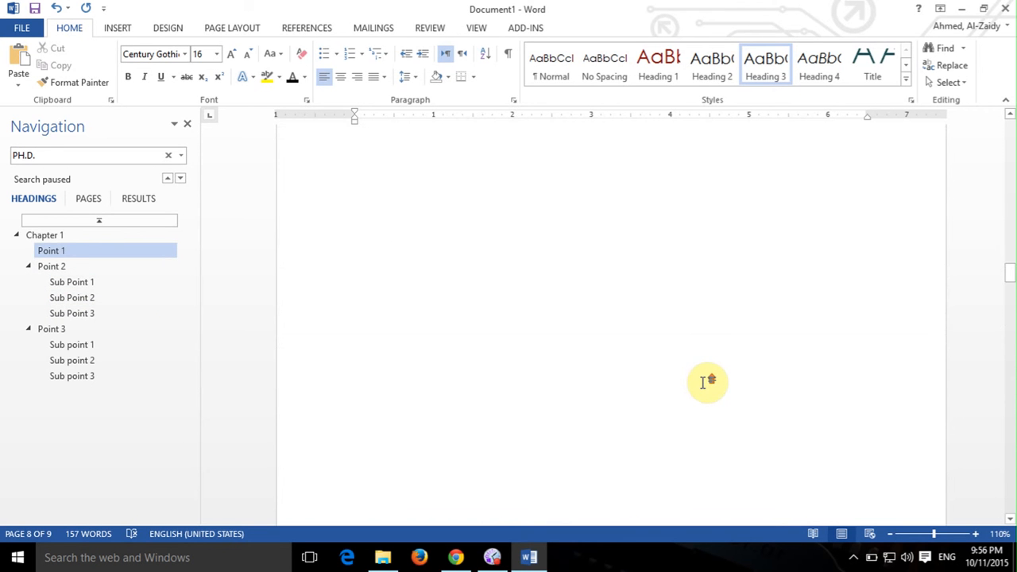
left_click(408, 334)
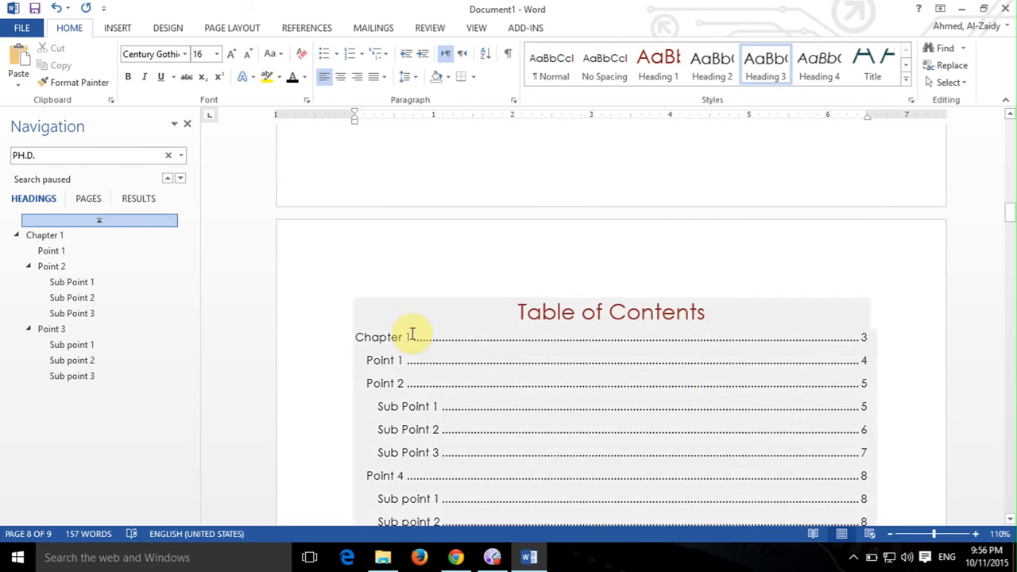
left_click(427, 302)
left_click(424, 288)
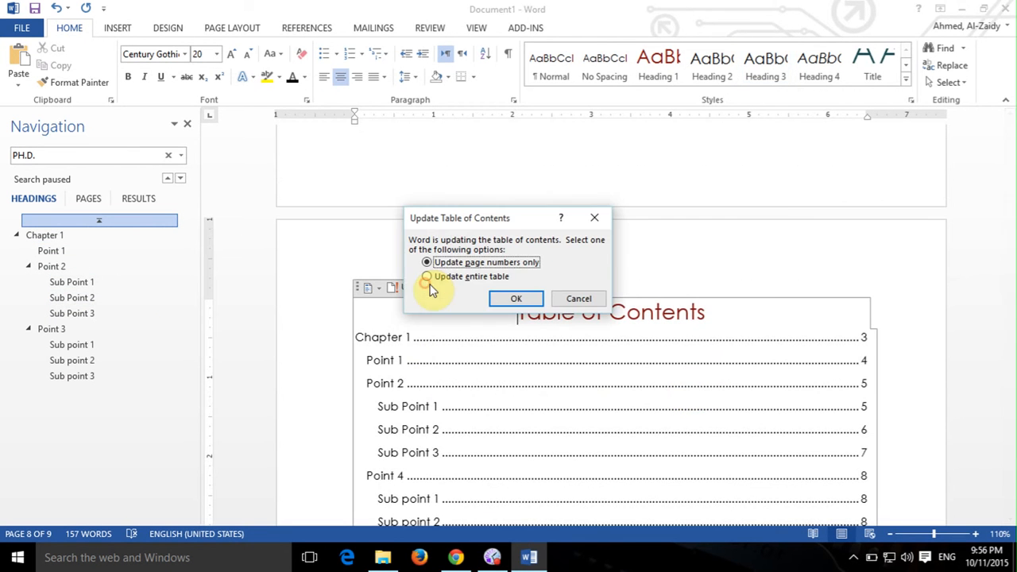
left_click(510, 298)
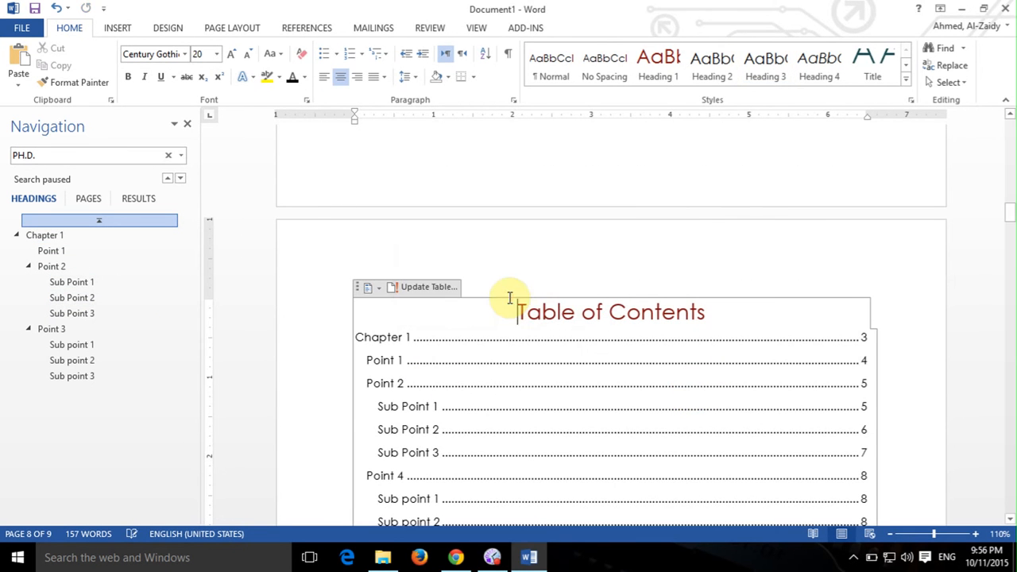
left_click(425, 287)
left_click(453, 277)
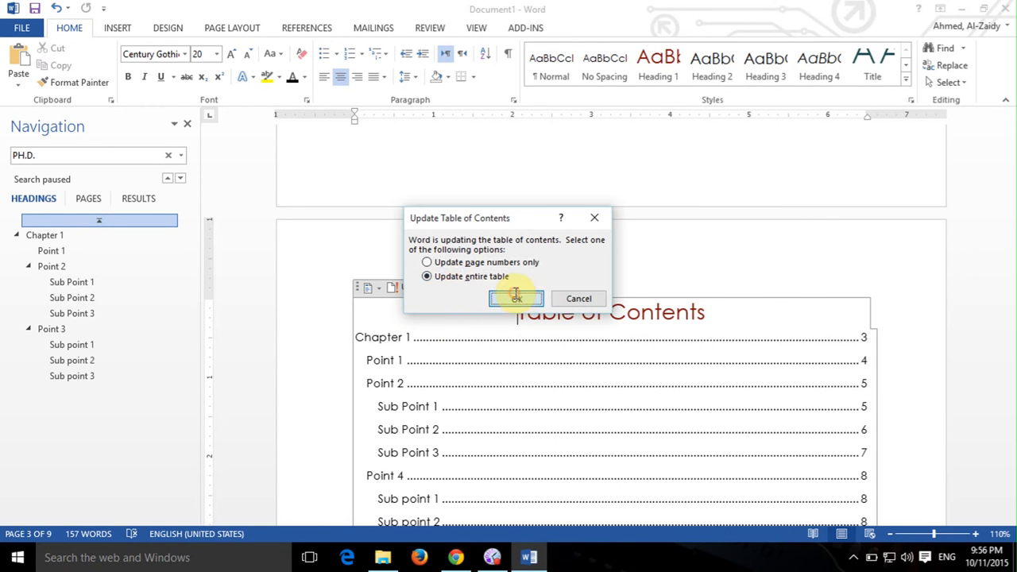
left_click(511, 298)
scroll(429, 429, "down", 5)
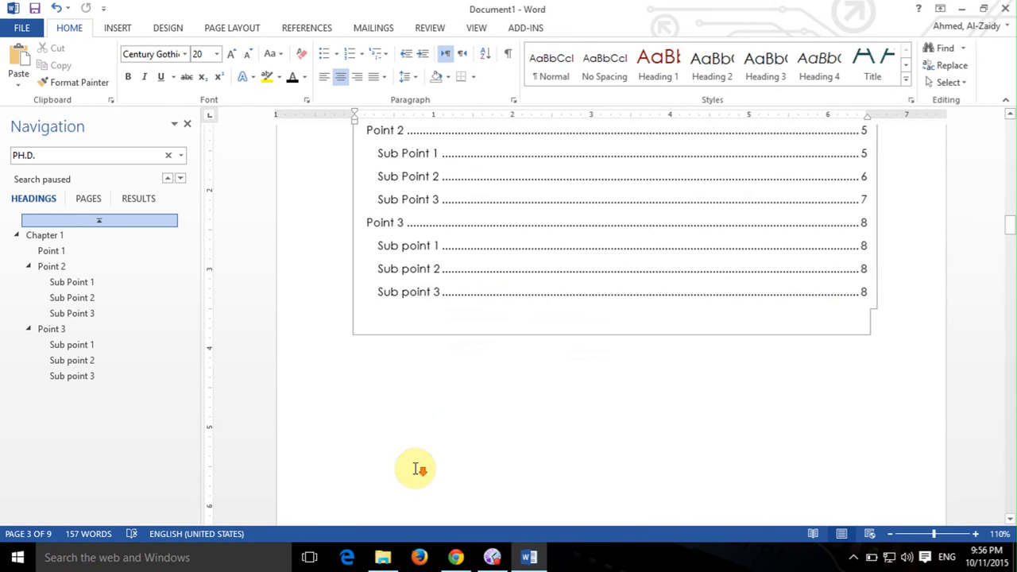
Examine the table of contents and look through the built-in table of contents styles.
left_click(826, 349)
scroll(851, 386, "up", 3)
scroll(857, 385, "down", 1)
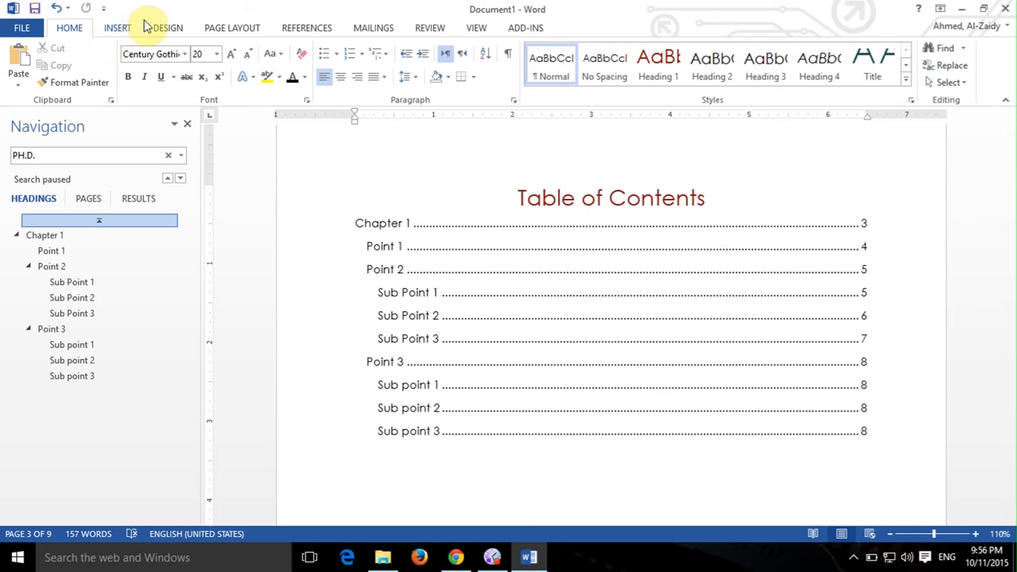
left_click(117, 28)
left_click(303, 30)
left_click(609, 272)
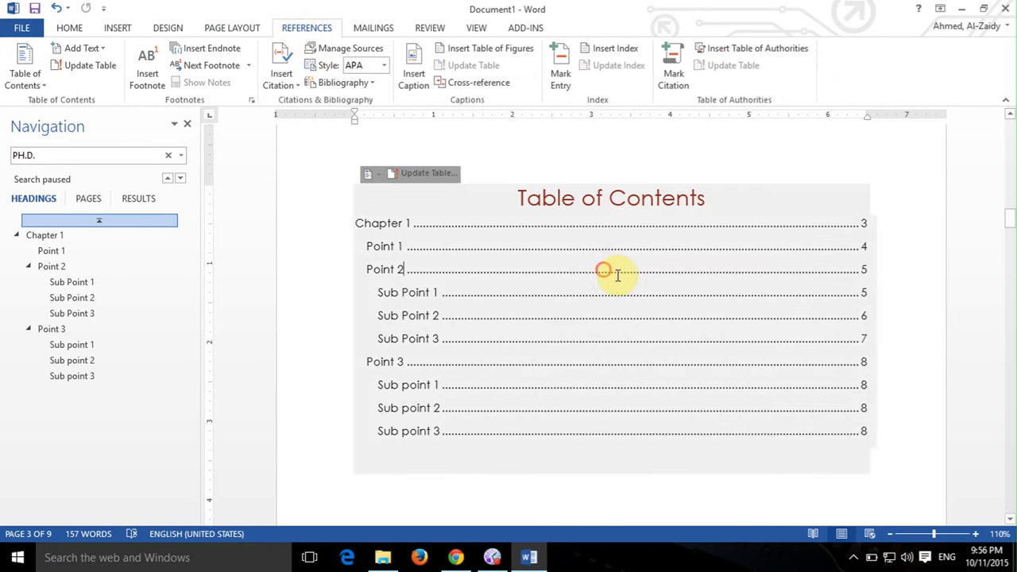
left_click(370, 174)
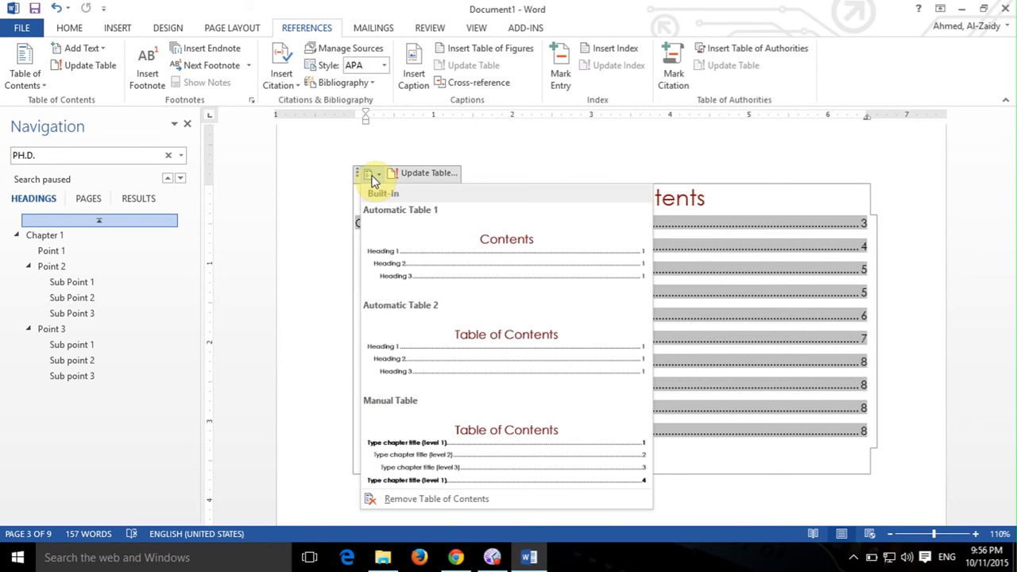
left_click(611, 156)
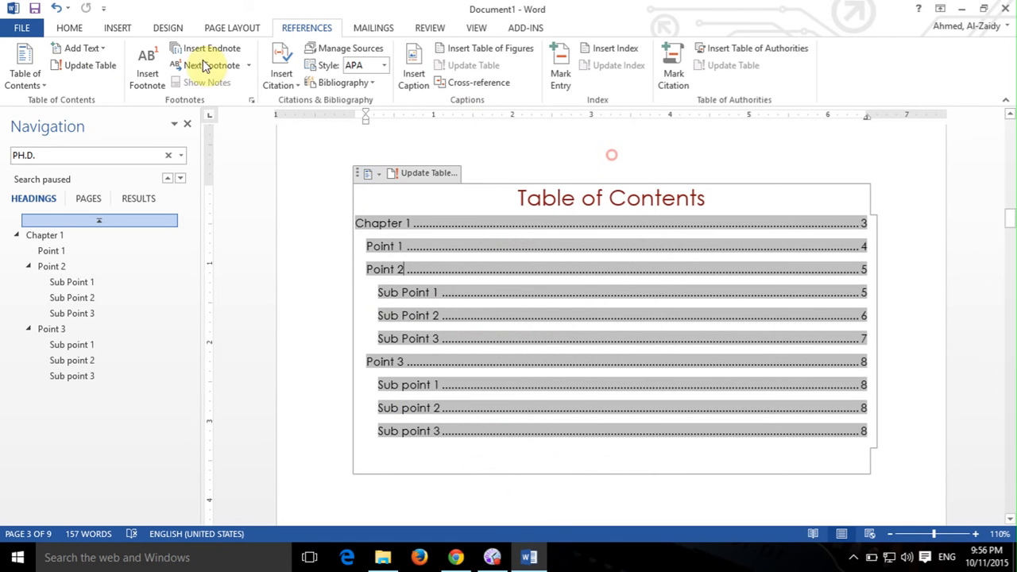
Replace the existing table of contents with a custom one that uses a dashed tab leader and shows 3 levels.
left_click(40, 83)
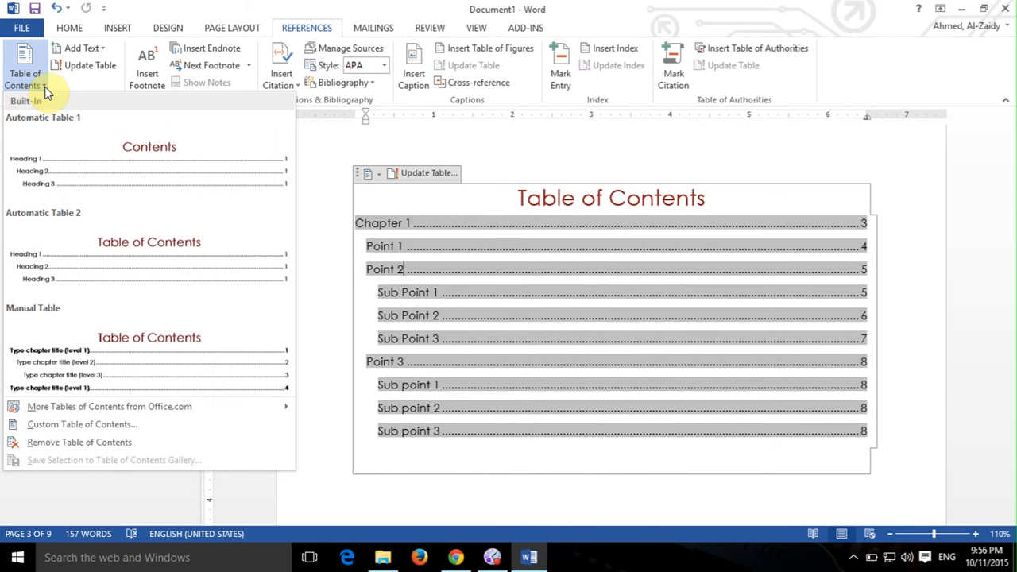
left_click(151, 425)
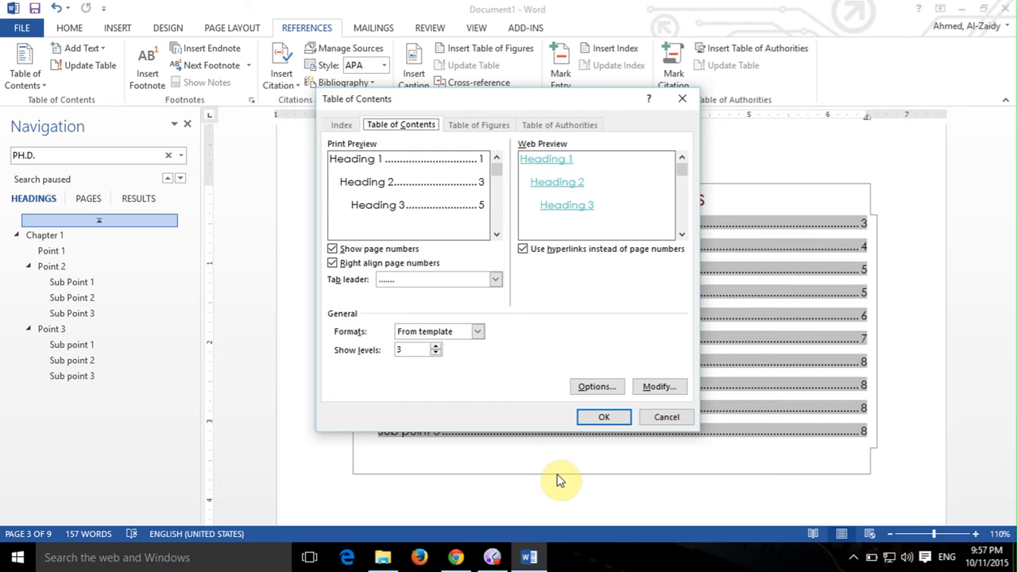
left_click(435, 346)
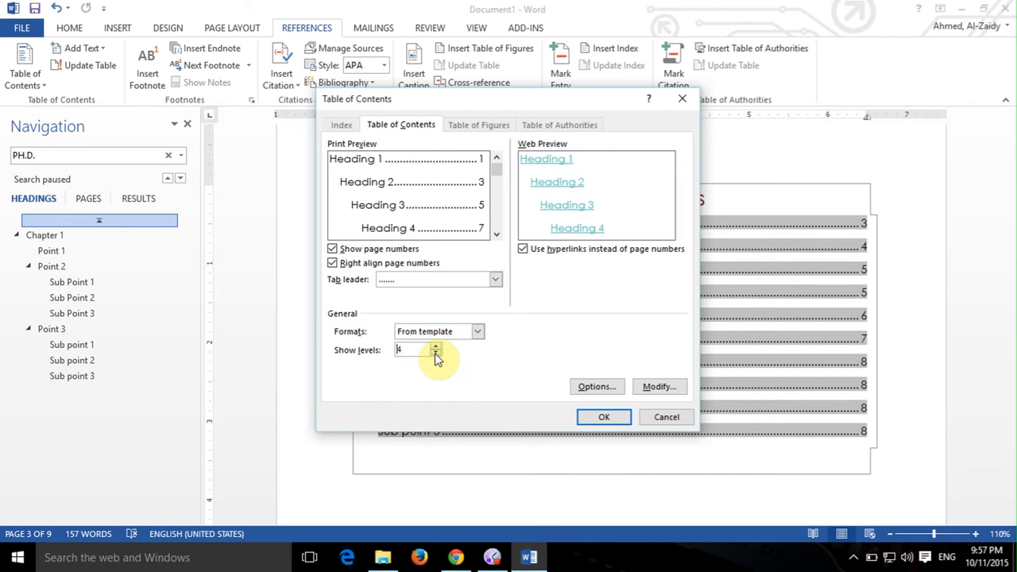
left_click(435, 354)
left_click(463, 335)
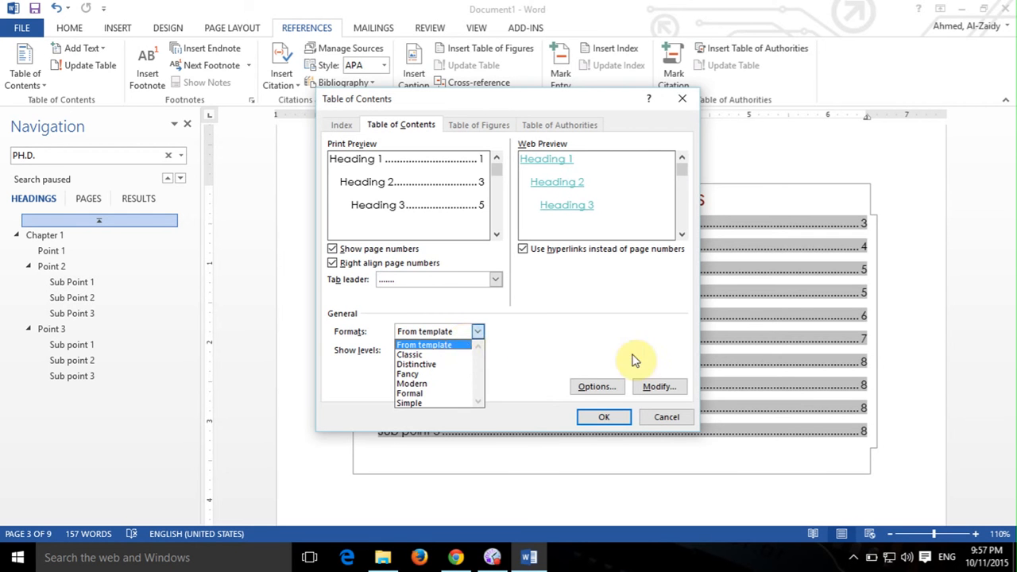
left_click(565, 350)
left_click(494, 280)
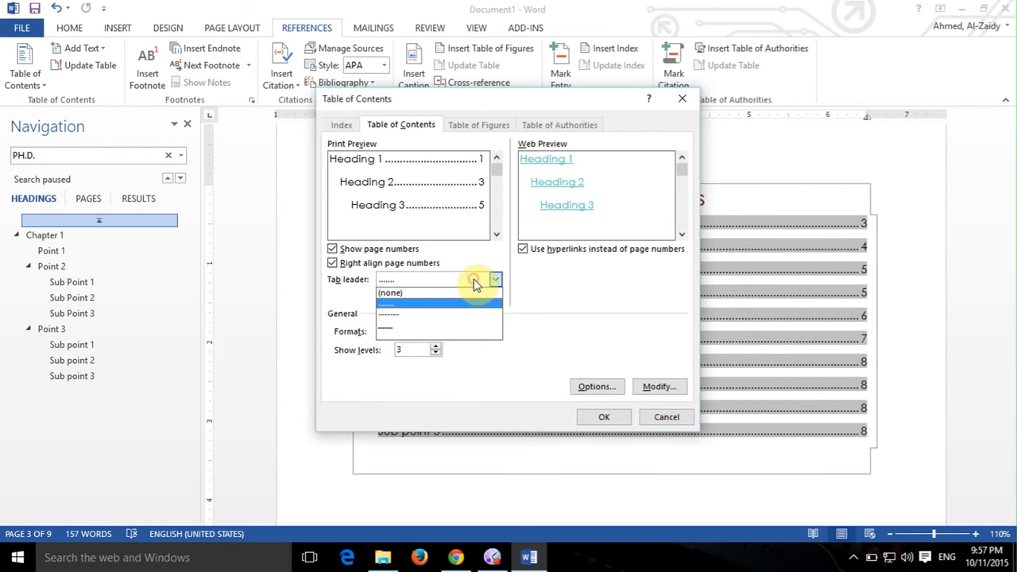
left_click(399, 316)
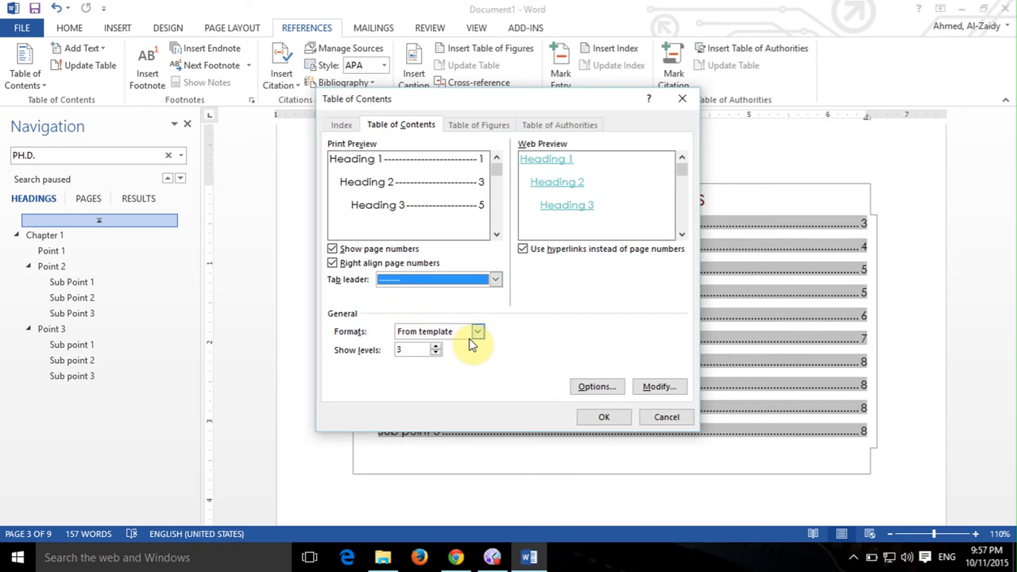
left_click(602, 417)
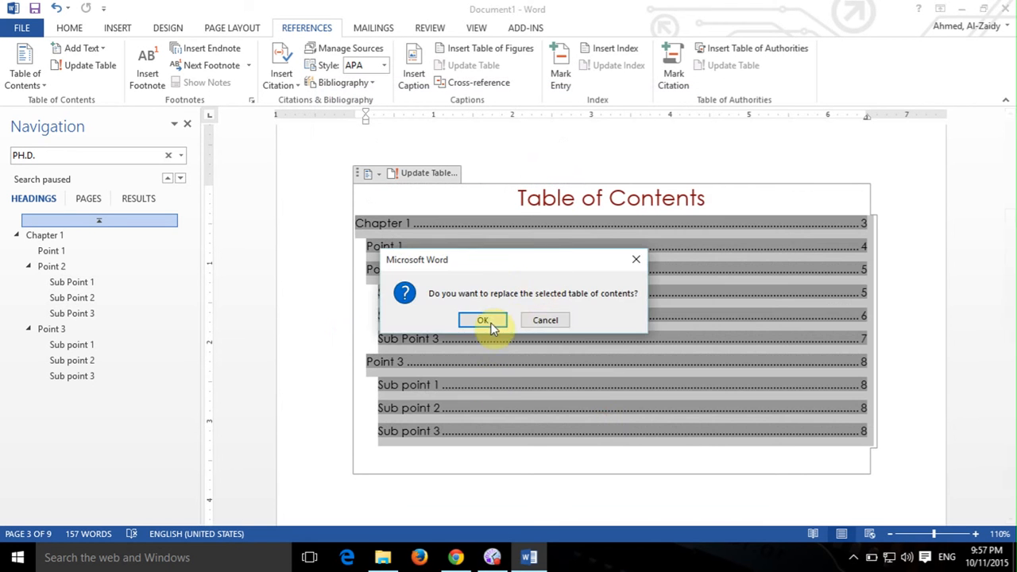
left_click(486, 319)
left_click(635, 465)
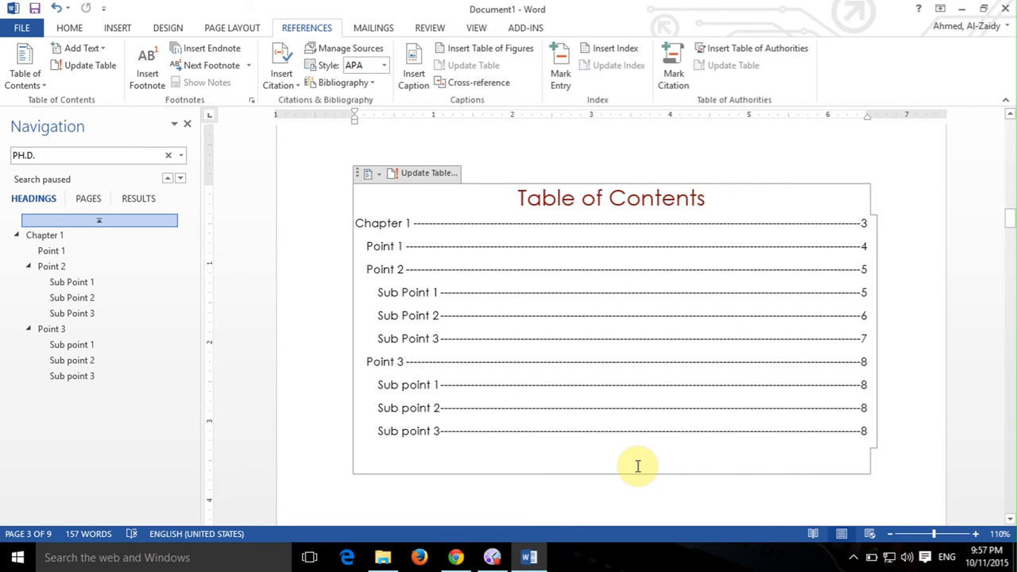
left_click(44, 89)
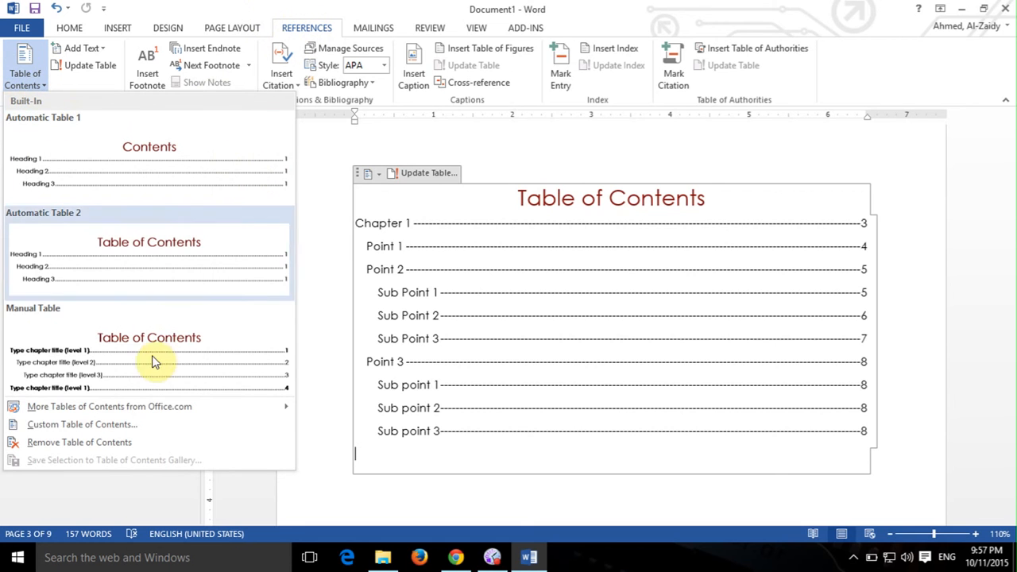
left_click(153, 430)
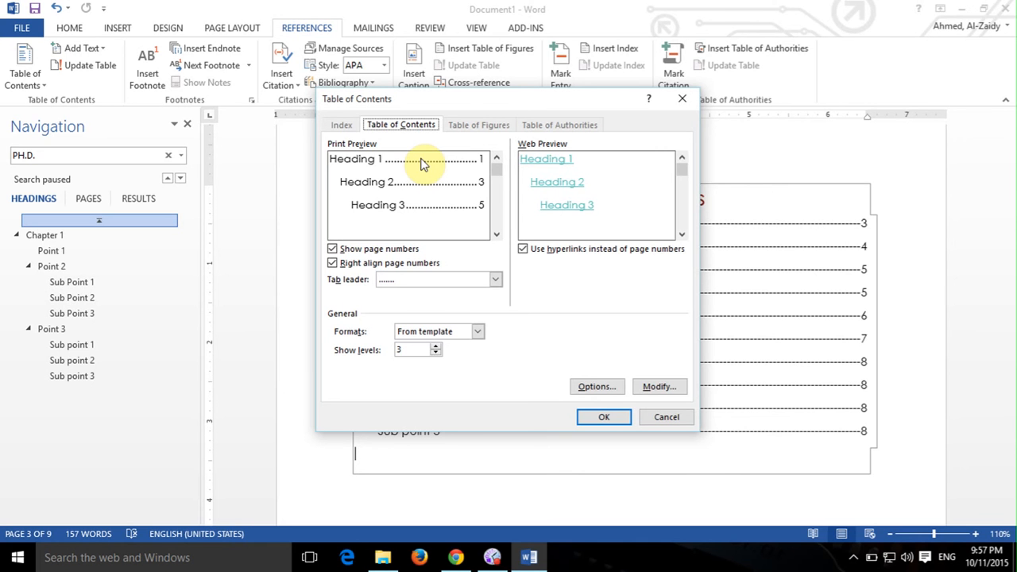
left_click(666, 417)
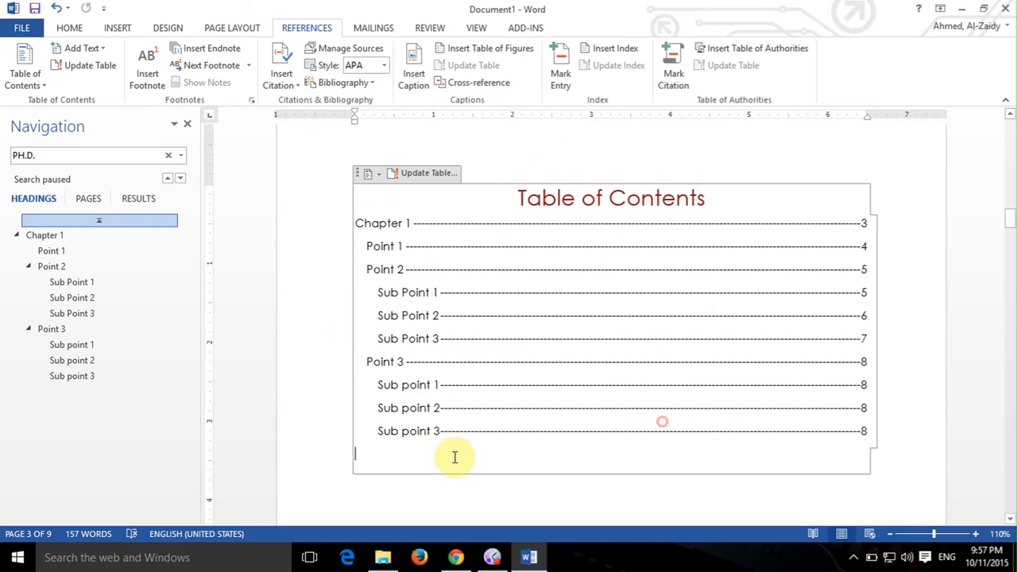
Follow the Chapter 1 entry in the table of contents to its heading page.
left_click(415, 403)
left_click(378, 212)
left_click(397, 218)
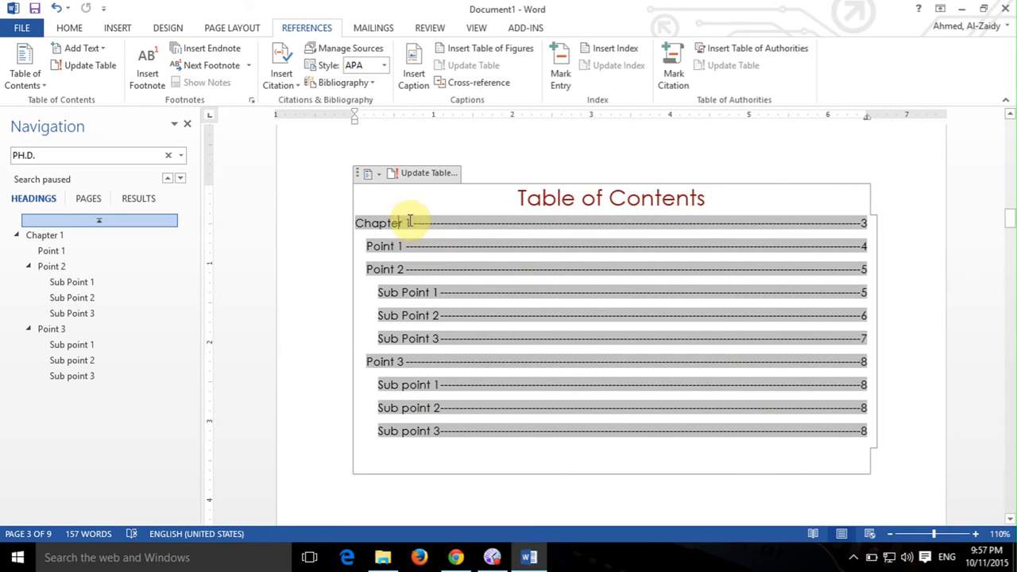
left_click(409, 220)
left_click(708, 485)
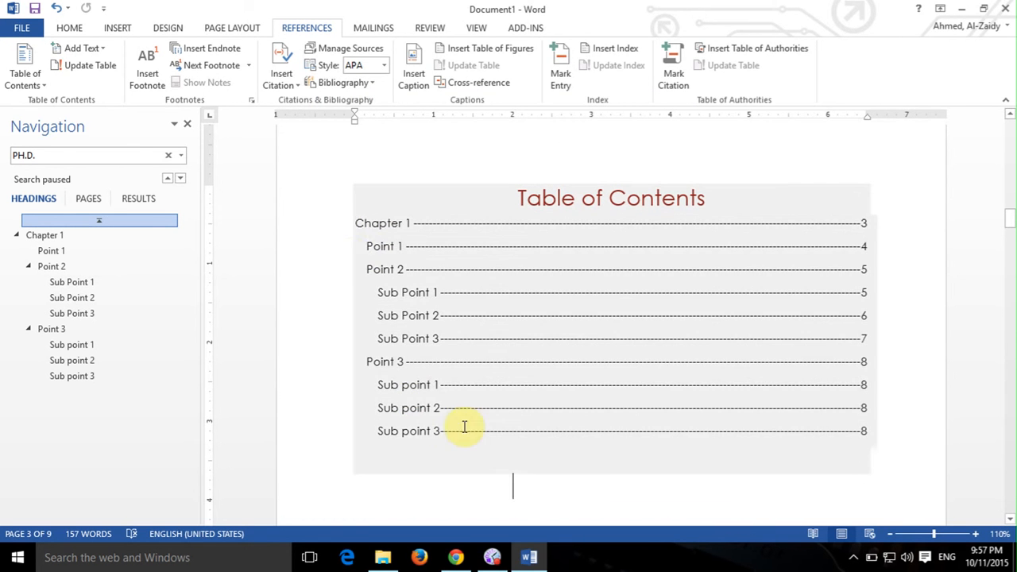
left_click(361, 220)
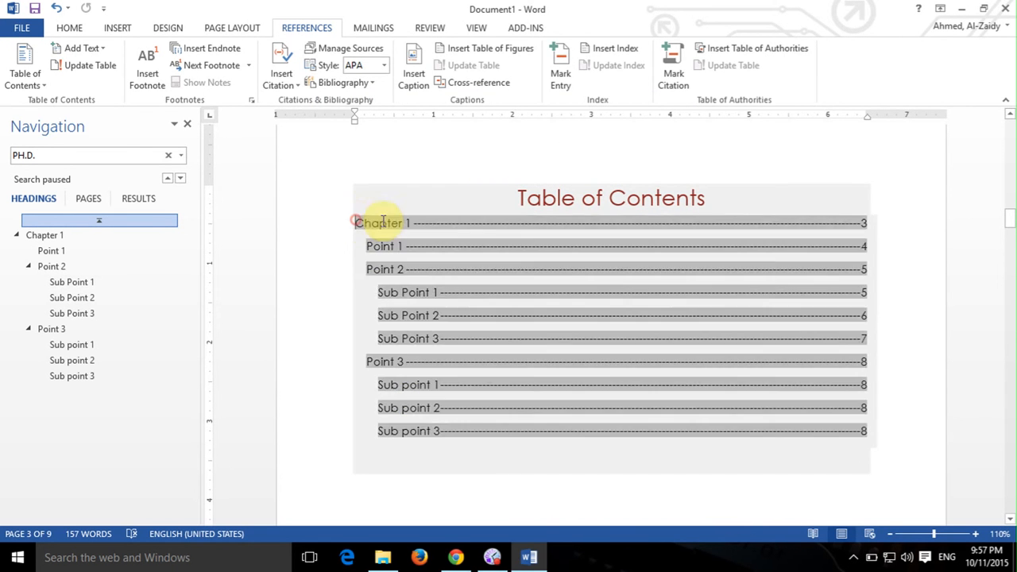
left_click_drag(408, 223, 357, 223)
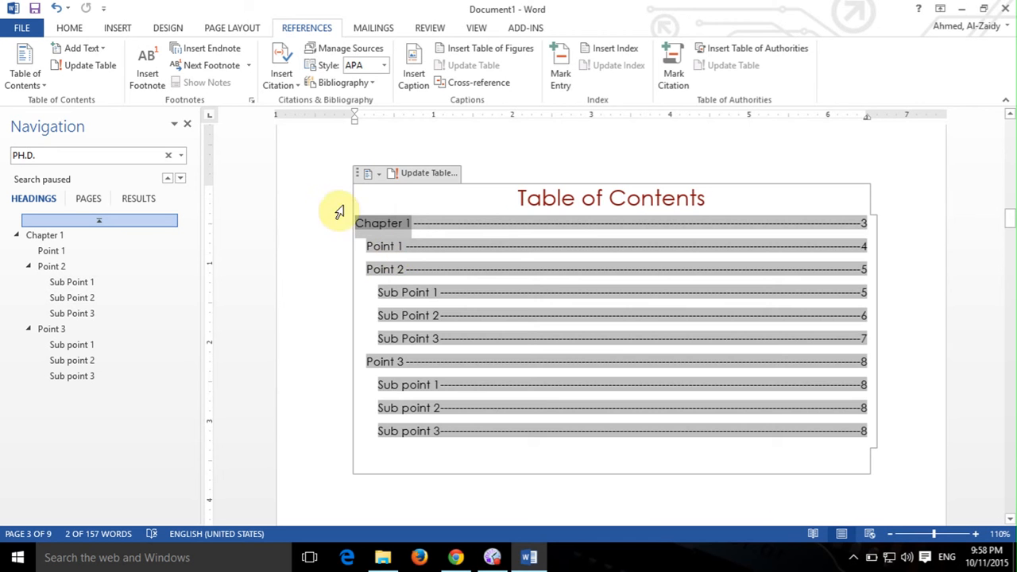
left_click(369, 203)
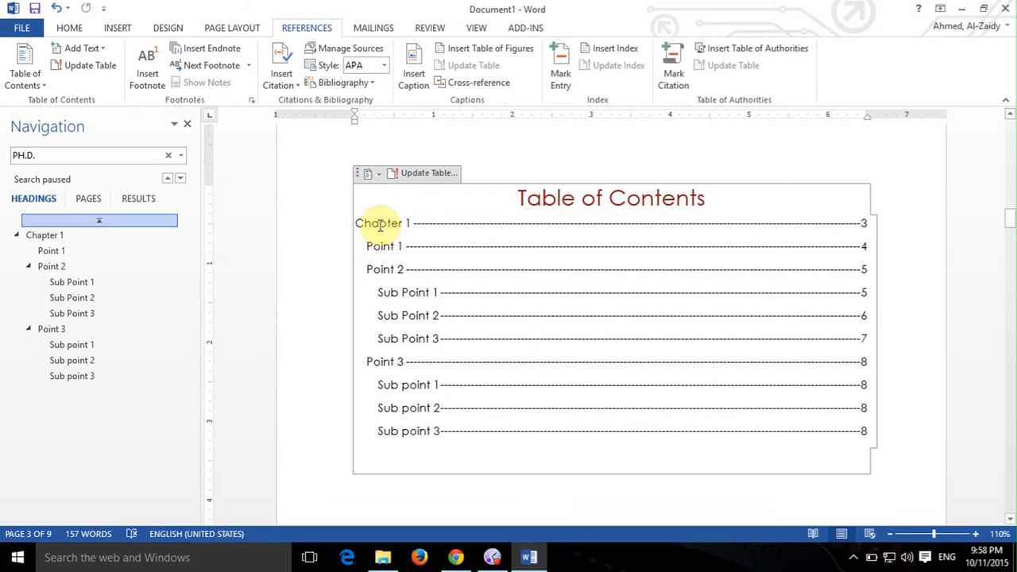
left_click(381, 225, "ctrl")
Return to the table of contents and follow the Chapter 1 link once more.
scroll(628, 248, "up", 15)
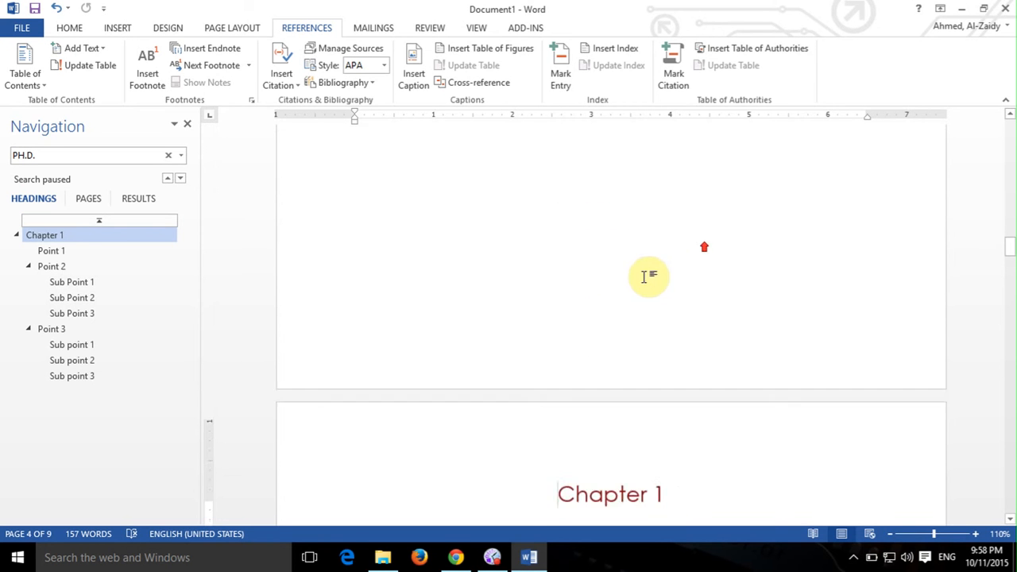
scroll(314, 321, "down", 12)
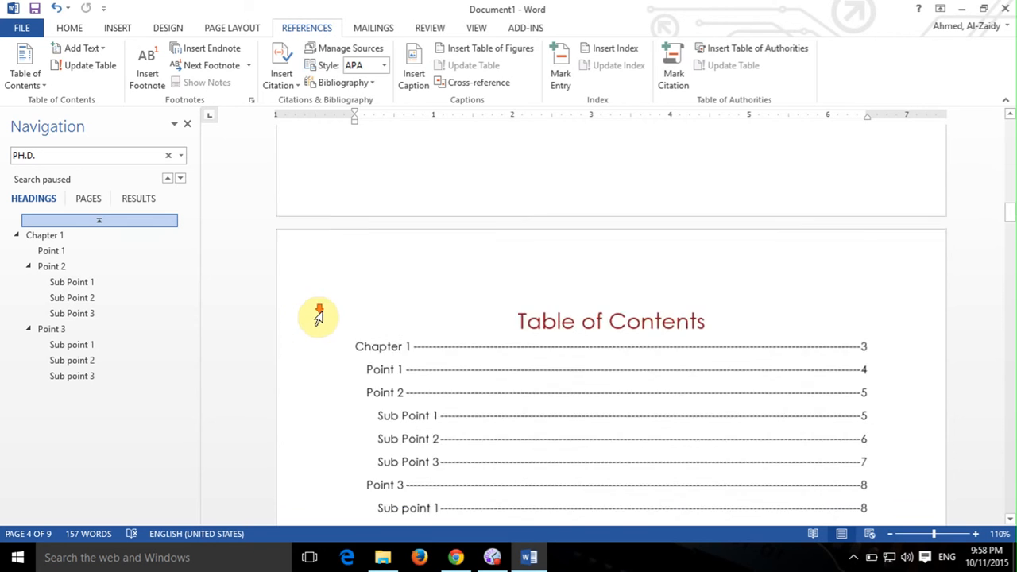
left_click(391, 145)
left_click_drag(413, 153, 352, 154)
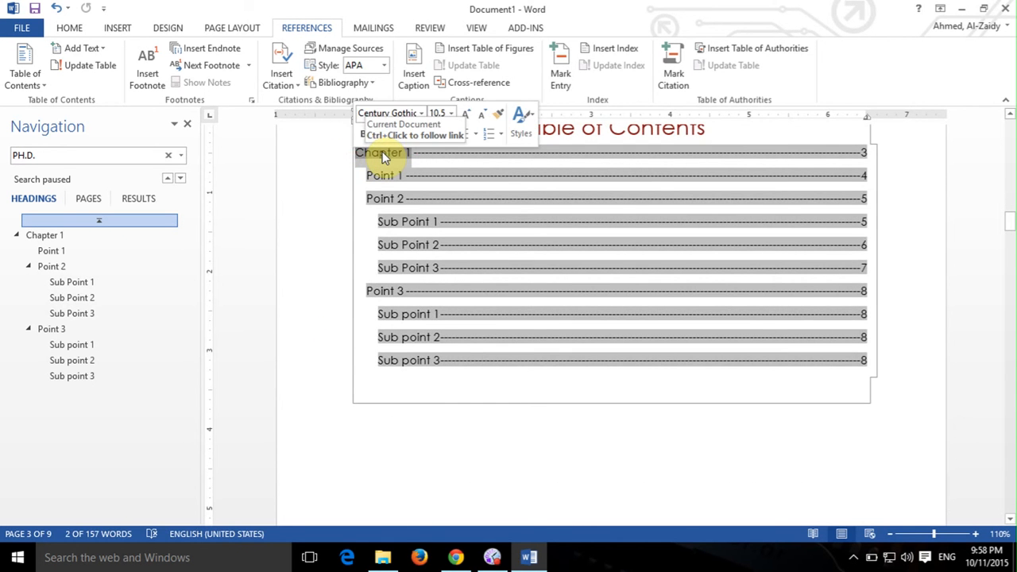
left_click(385, 153, "ctrl")
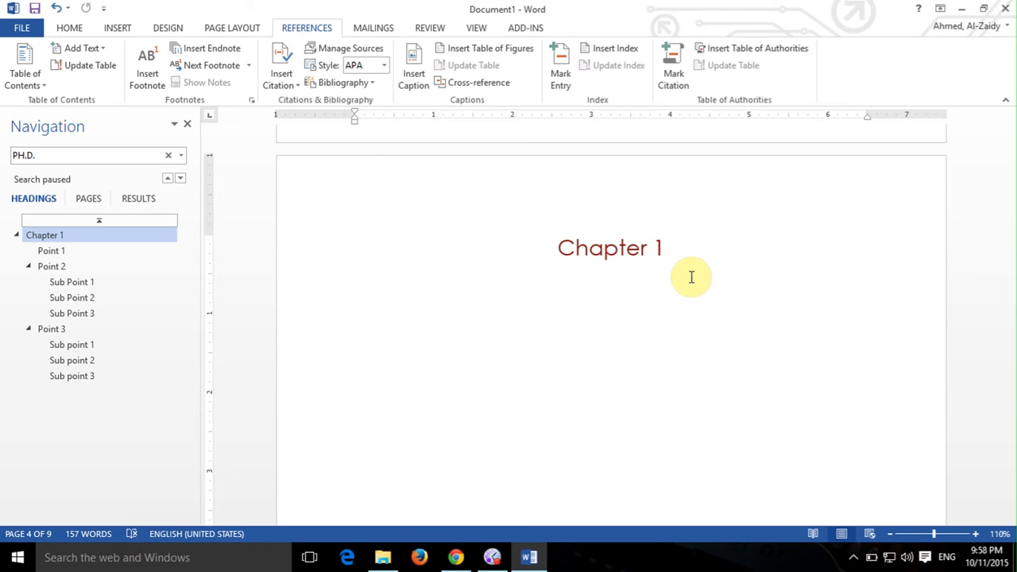
Start a new citation source of type Web site at the end of the Sub Point 2 paragraph.
scroll(691, 277, "up", 10)
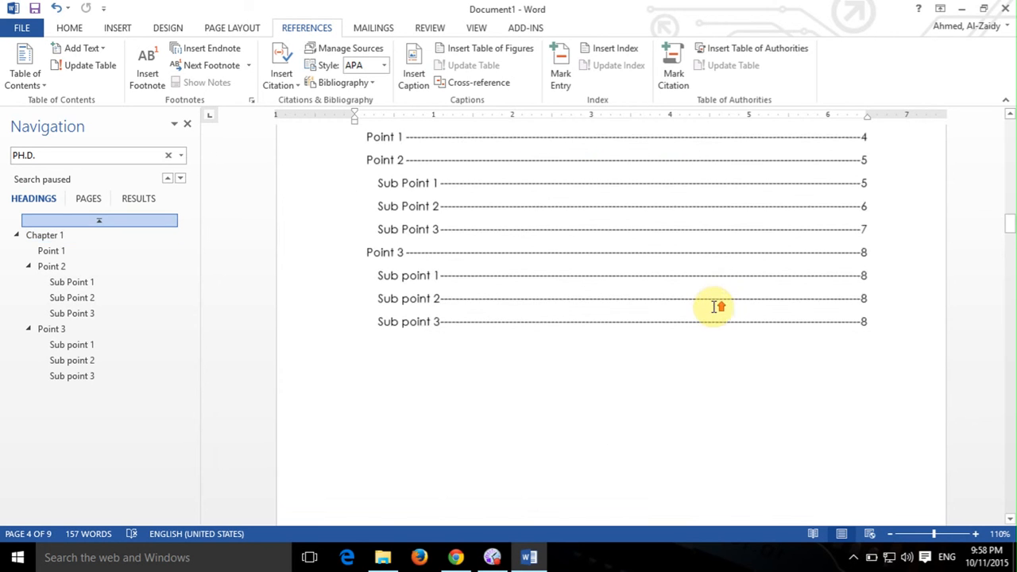
scroll(719, 312, "down", 10)
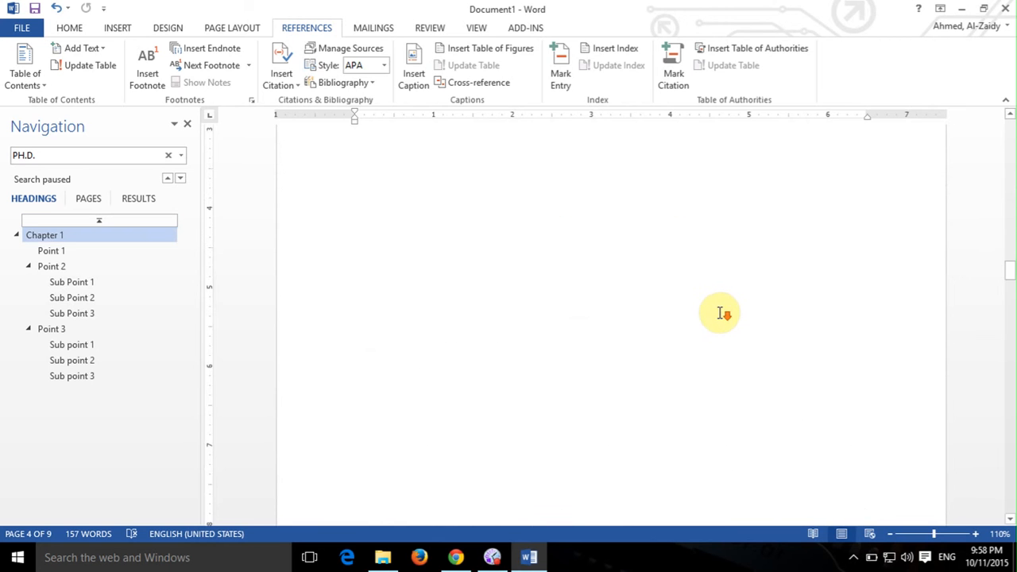
scroll(719, 313, "down", 10)
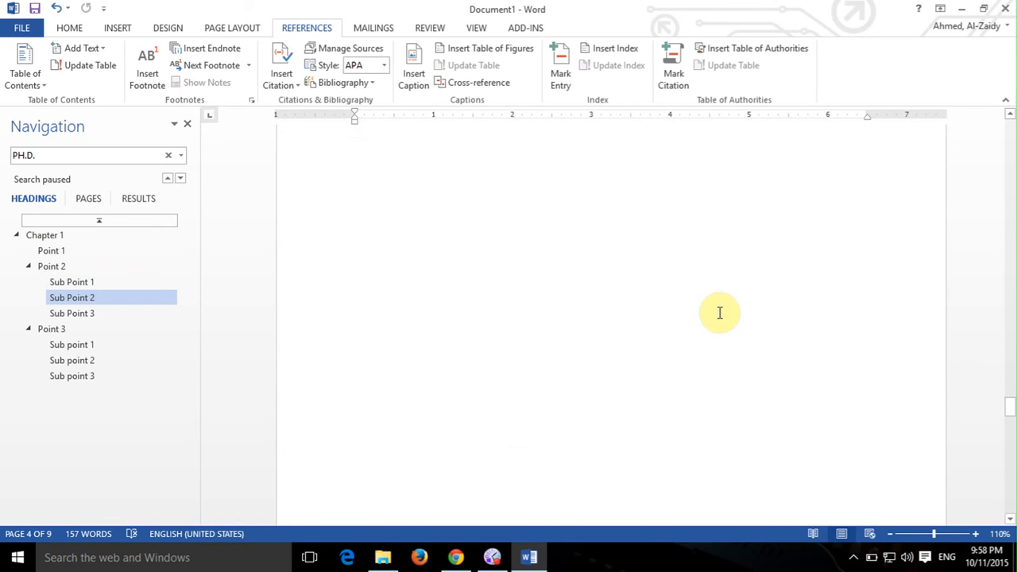
left_click(580, 369)
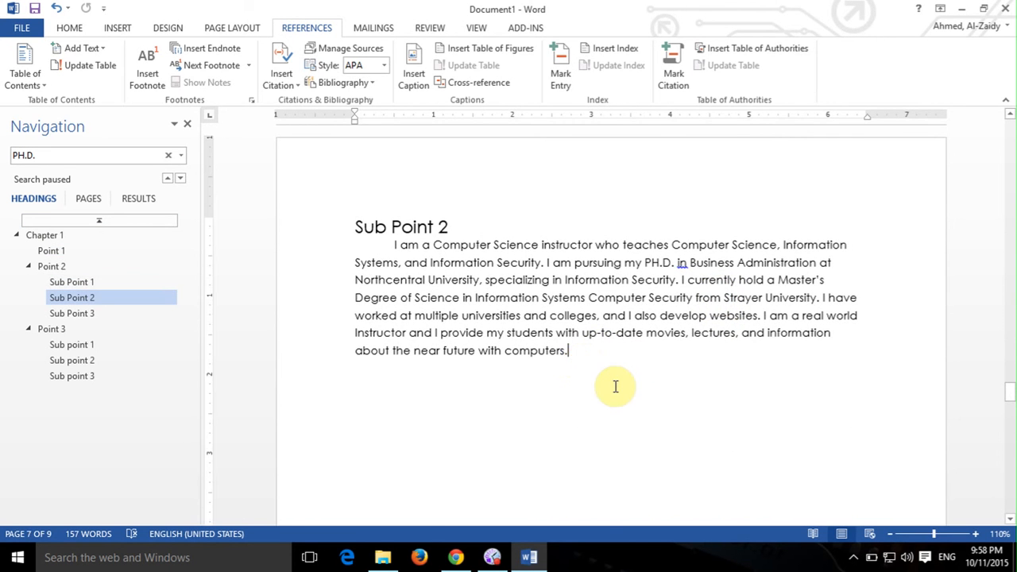
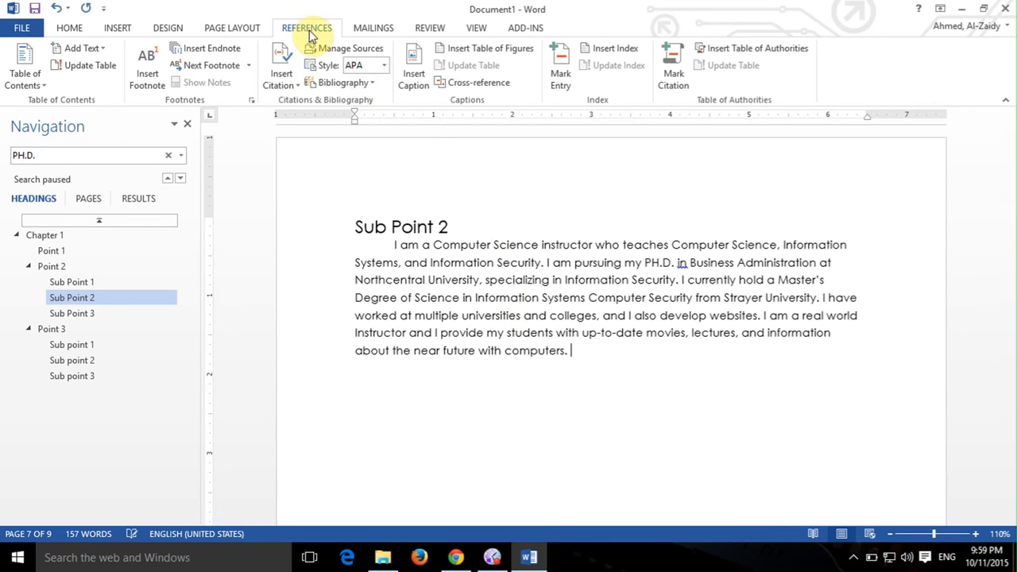
left_click(292, 80)
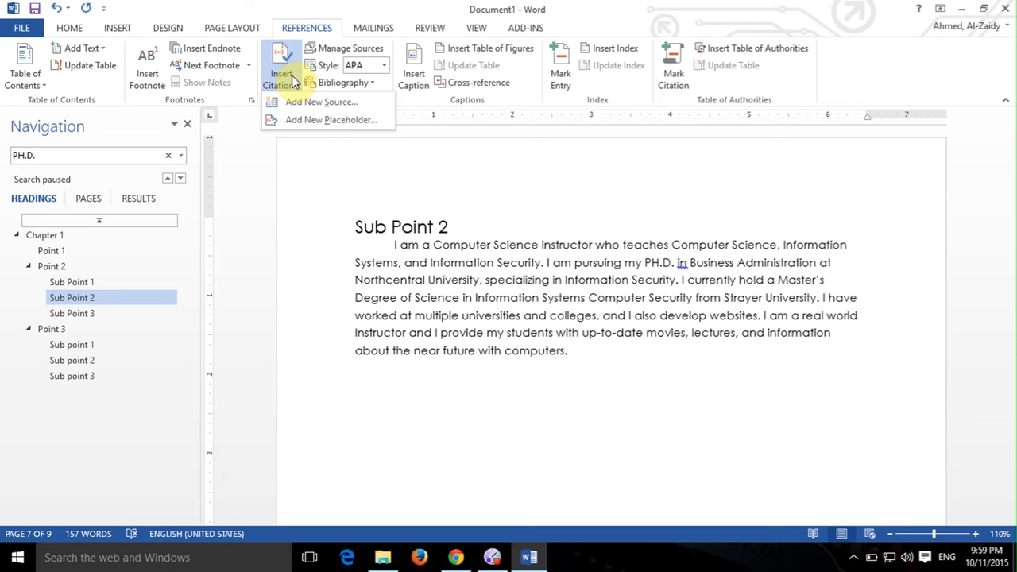
left_click(311, 101)
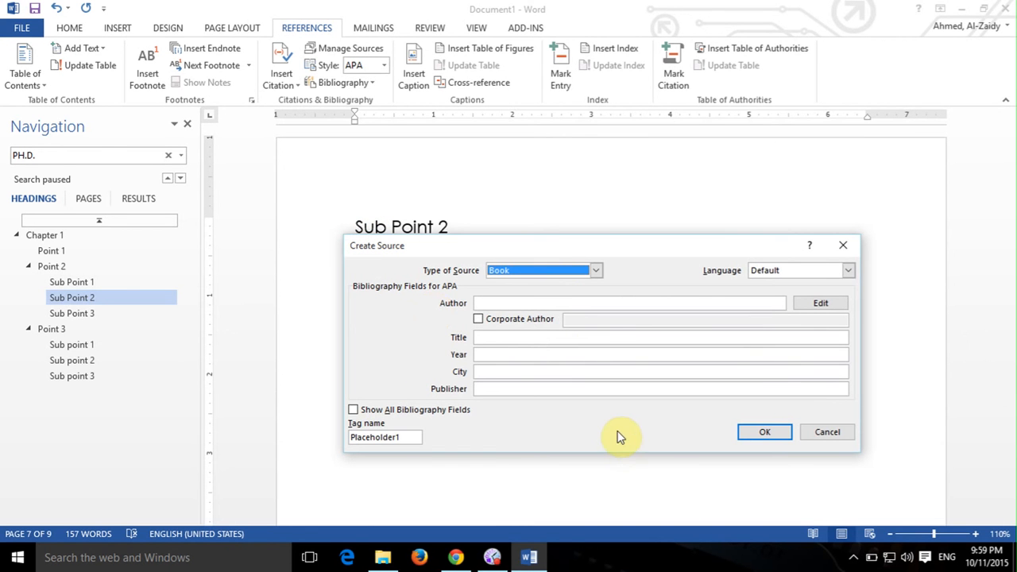
left_click(595, 270)
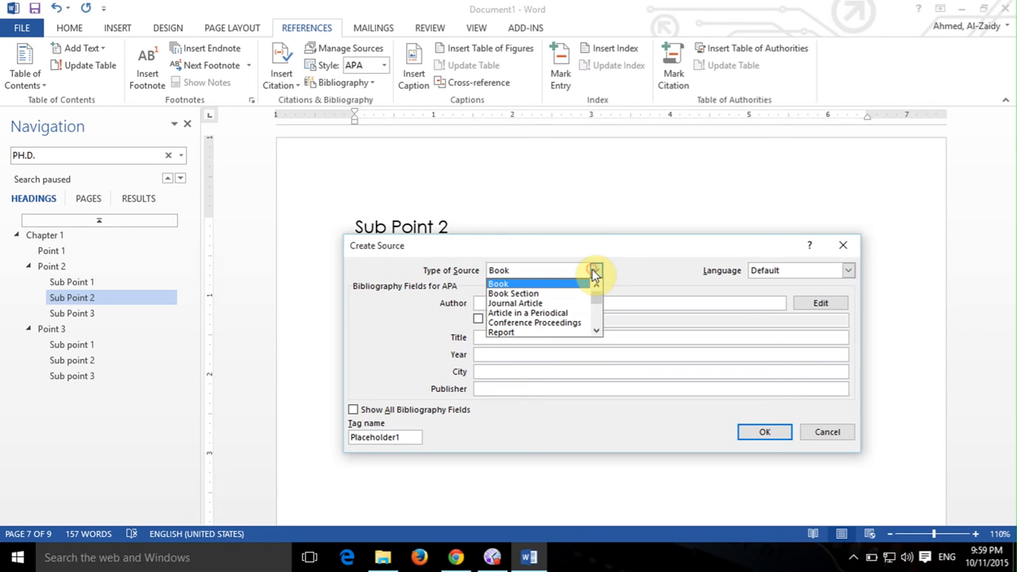
left_click(595, 331)
left_click(596, 331)
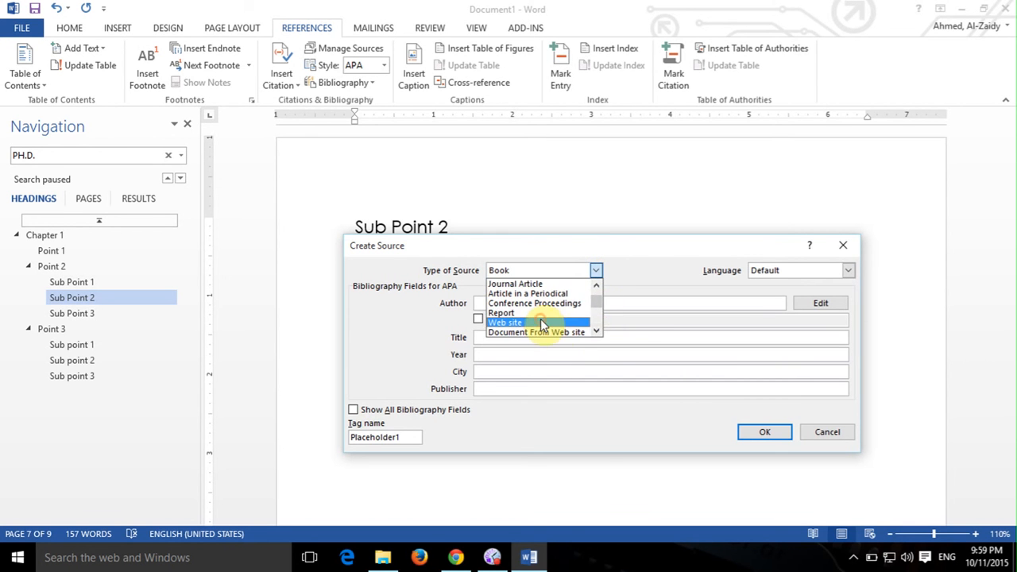
left_click(546, 322)
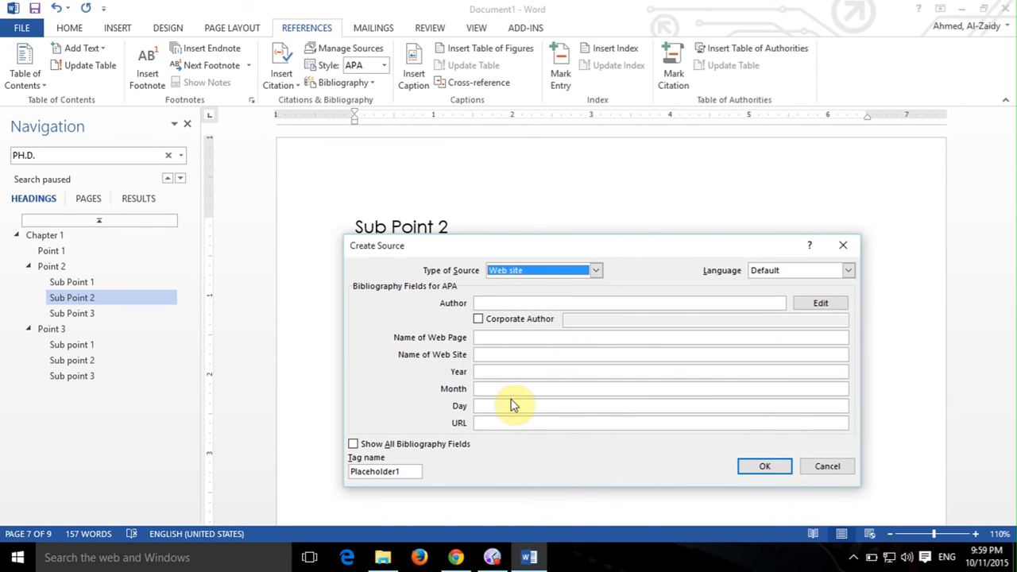
Add the author's last and first name to the web site source.
left_click(826, 302)
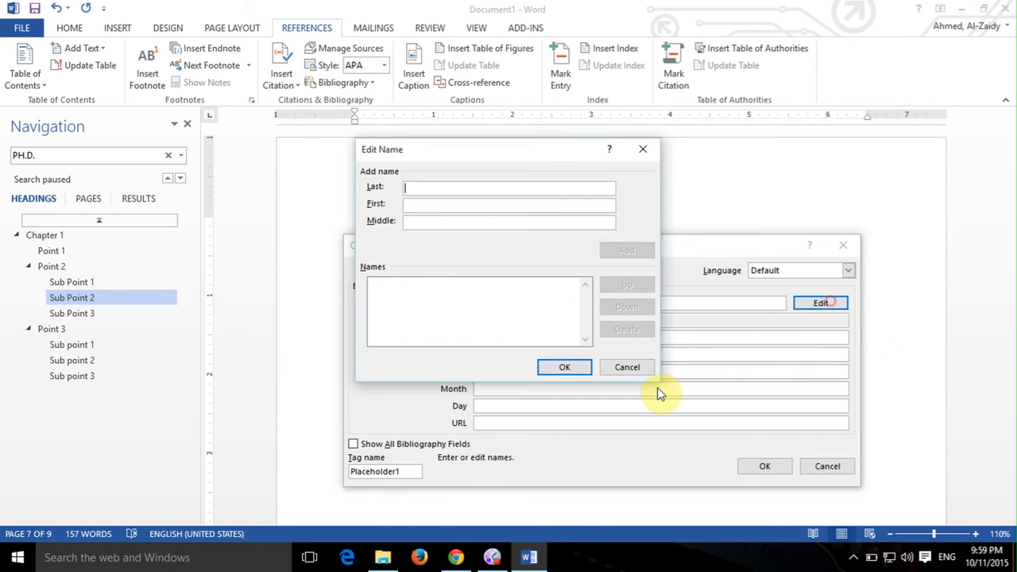
left_click_drag(530, 145, 696, 239)
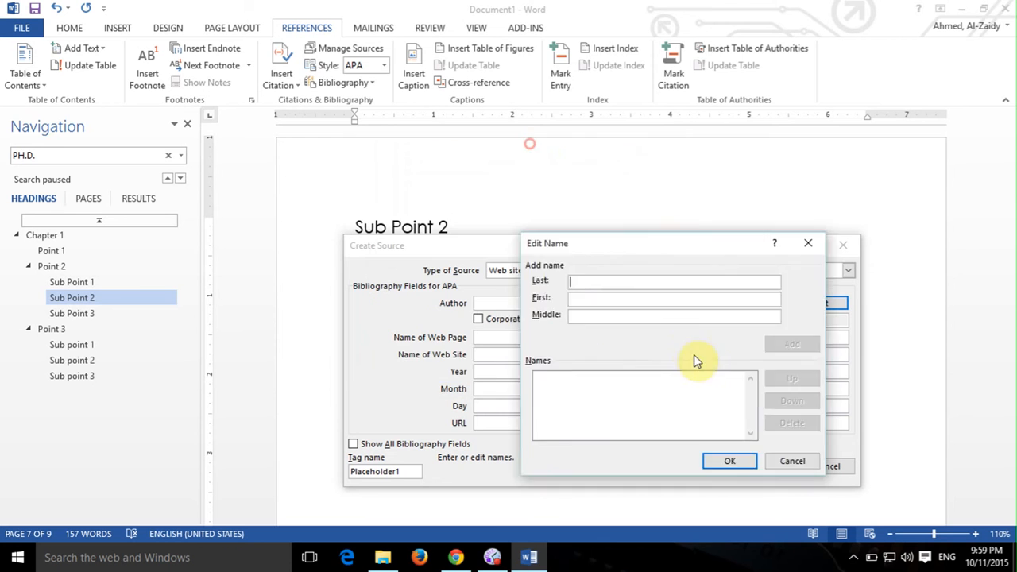
left_click_drag(693, 361, 649, 144)
type("A")
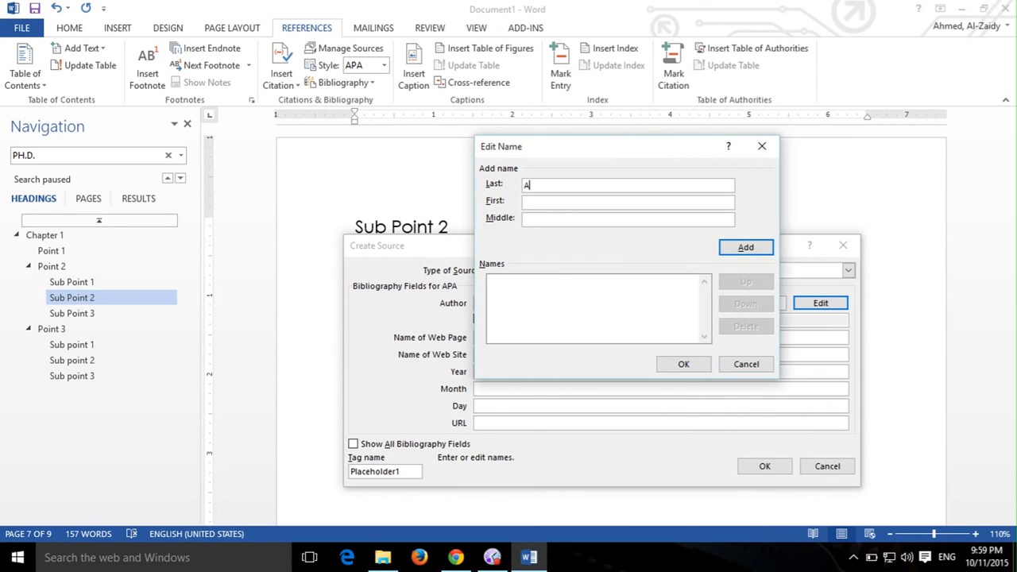
type("l ZAi")
key("BackSpace")
key("BackSpace")
type("aidy")
key("Tab")
type("Ahmed")
left_click(746, 249)
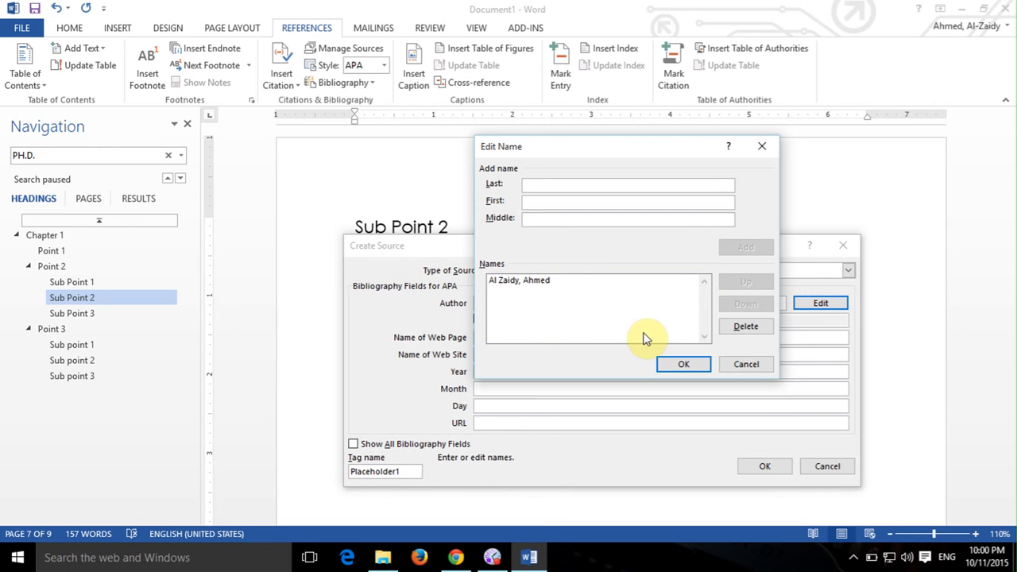
left_click(681, 363)
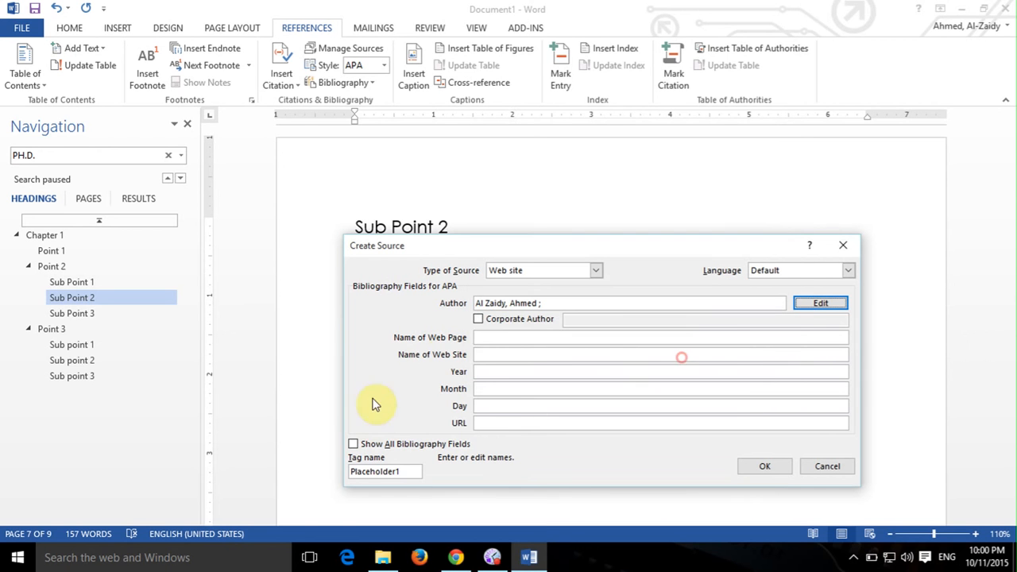
Keep the source's individual author, name the web page "About" plus the author's full name, and give the web site the author's name.
left_click(478, 319)
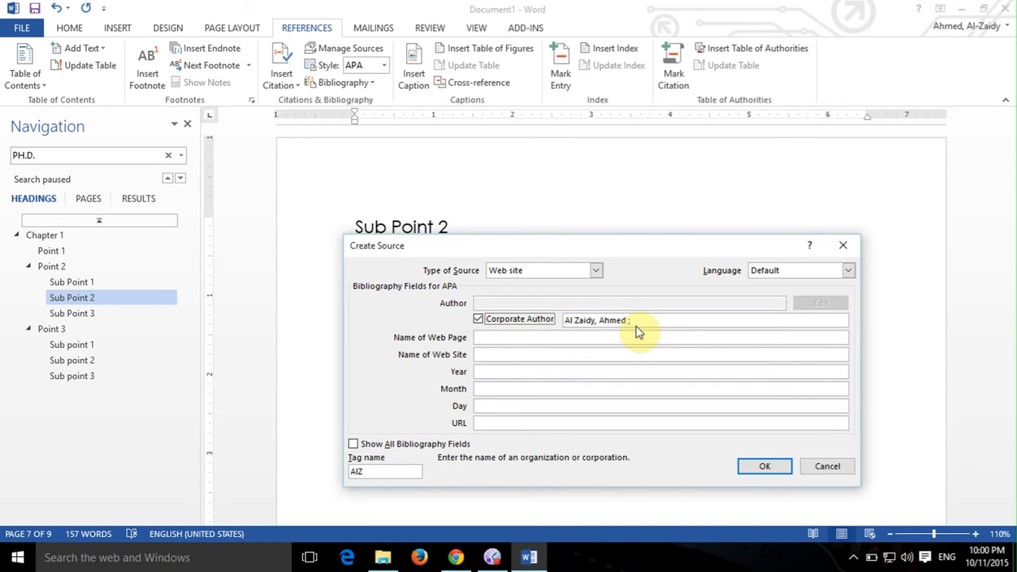
left_click(479, 320)
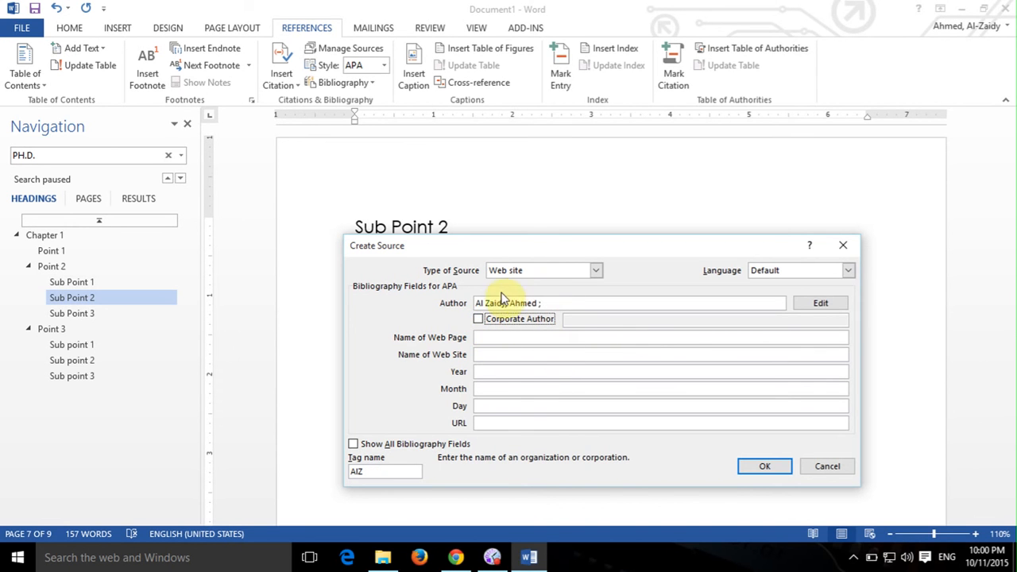
left_click(492, 338)
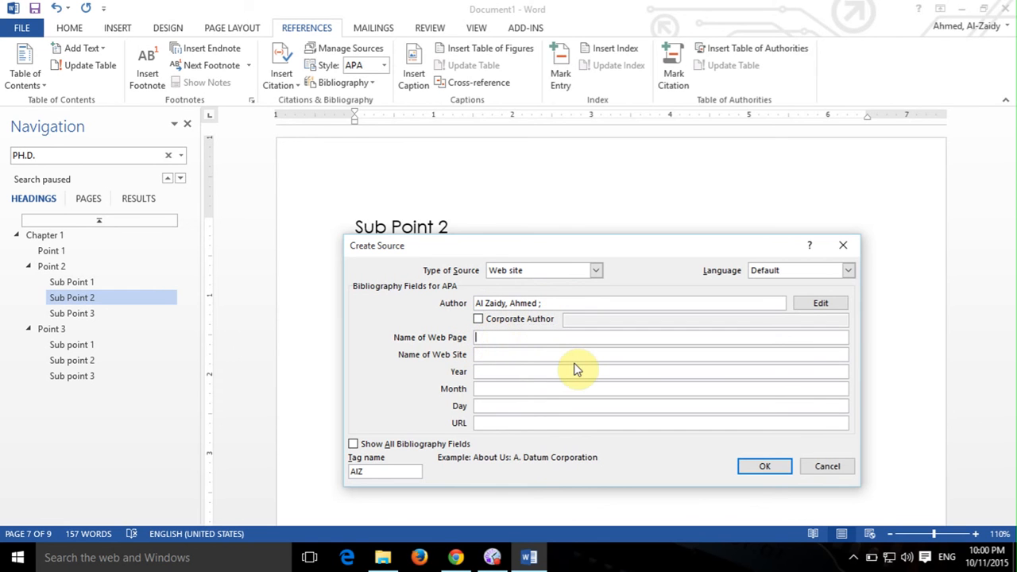
type("About Ahmed Al ZAoi")
key("BackSpace")
key("BackSpace")
key("BackSpace")
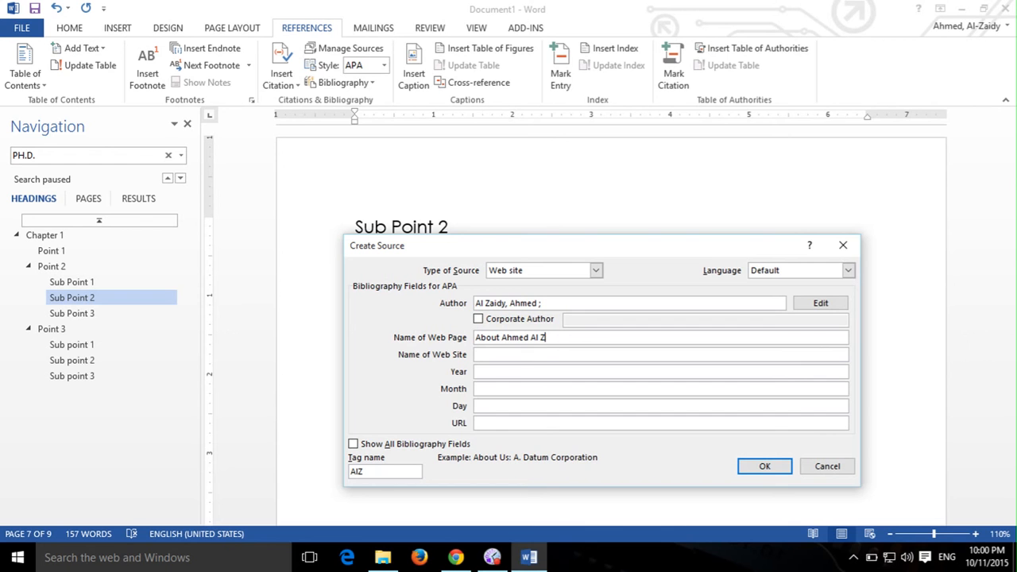
type("aidy")
key("Tab")
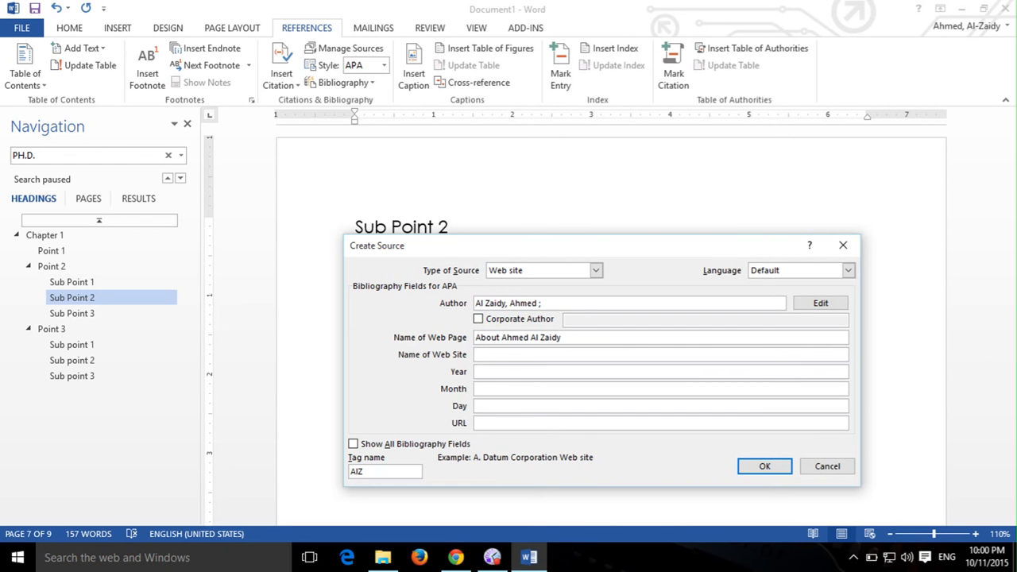
type("Ahmed Al Zaidy")
key("Tab")
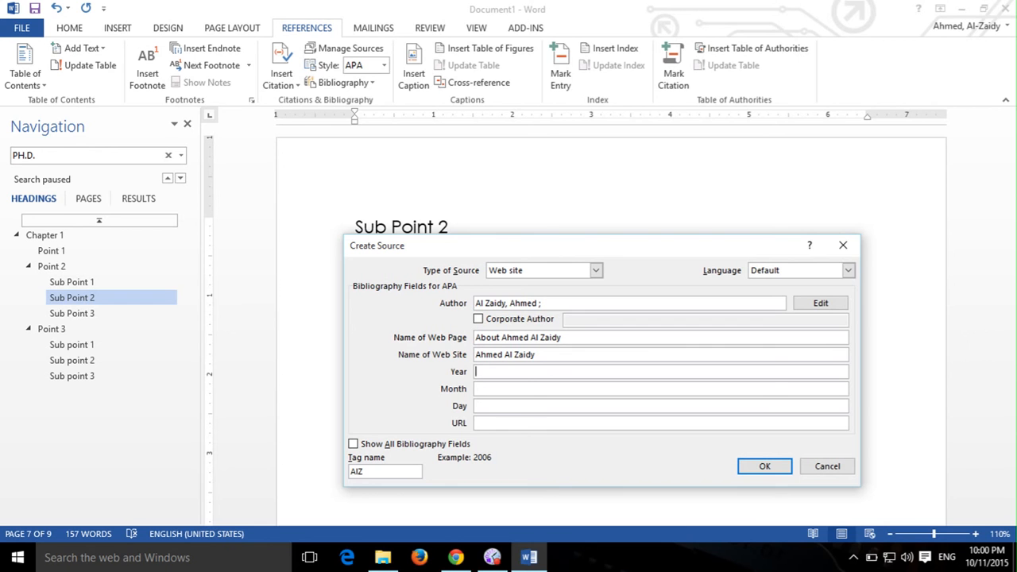
Set the source's date to year 2015, month 10 and day 11.
type("2015")
key("Tab")
type("10")
key("Tab")
type("11")
key("Tab")
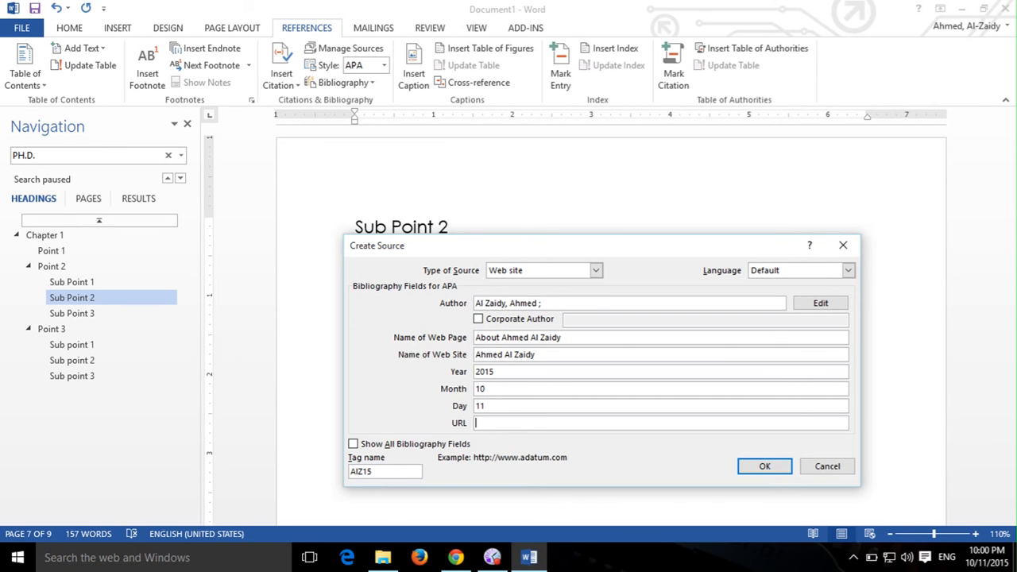
Enter the author's web site address as the source URL and insert the citation.
key("alt+Tab")
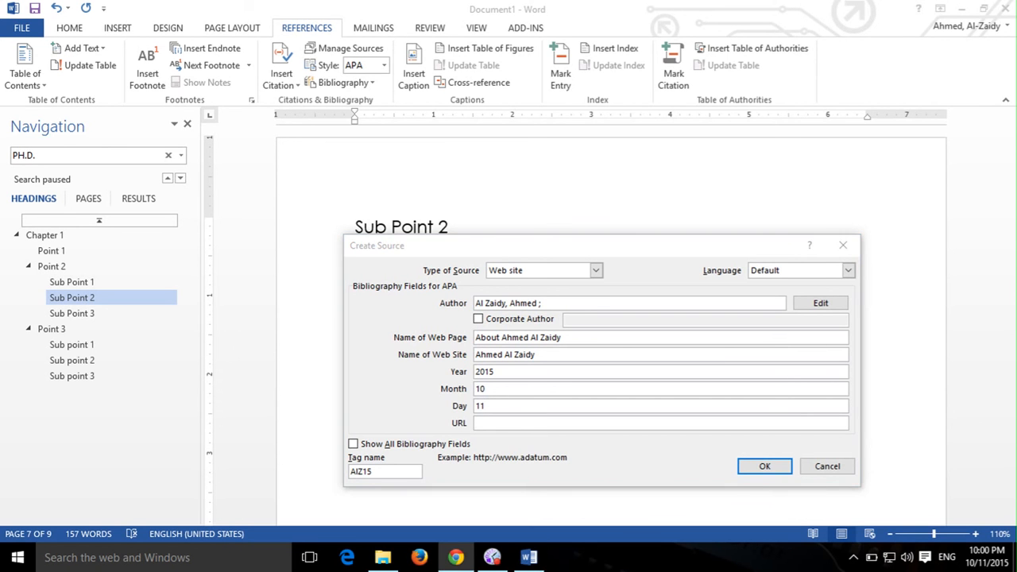
left_click(526, 423)
type("http://www.ahmedalzaidy.com/")
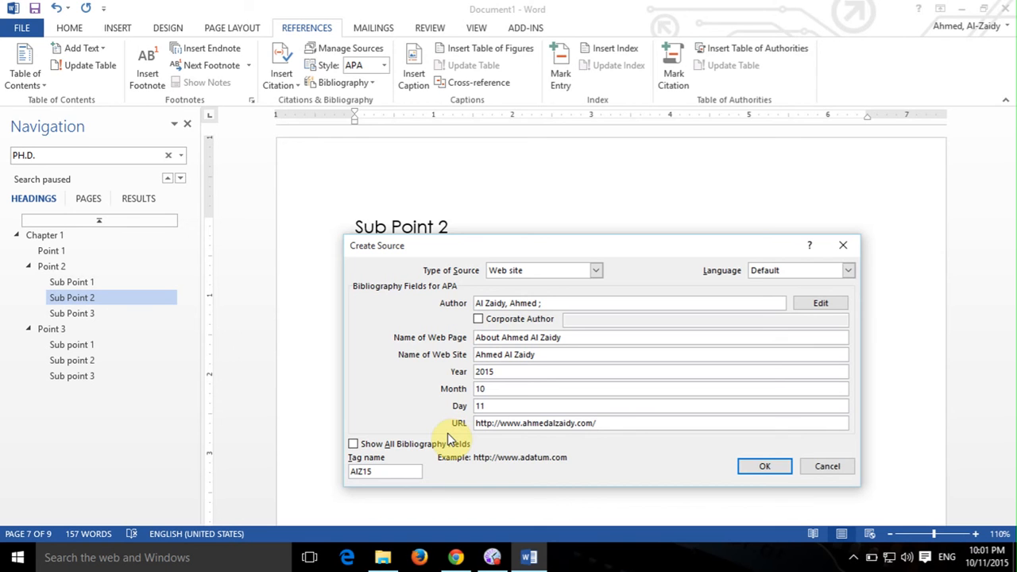
left_click(766, 467)
Try entering 15,200 as the pages of the inserted citation, and discard the edit.
left_click(617, 347)
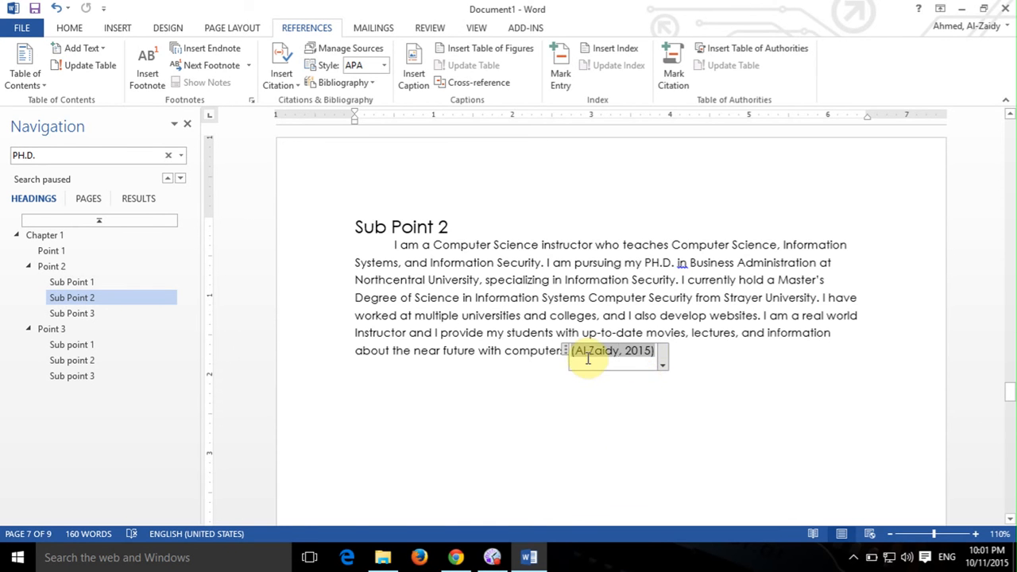
left_click(664, 365)
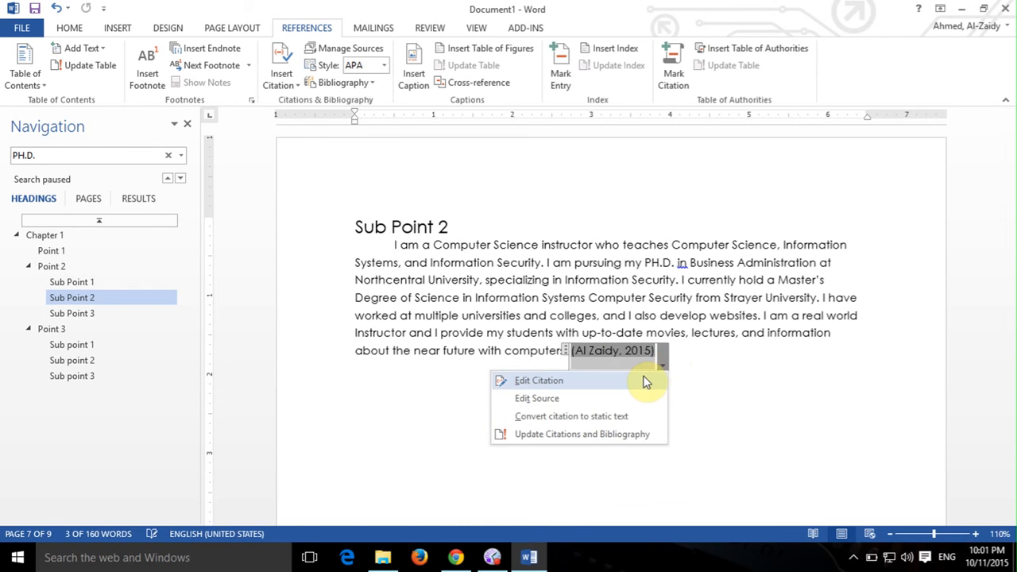
left_click(644, 382)
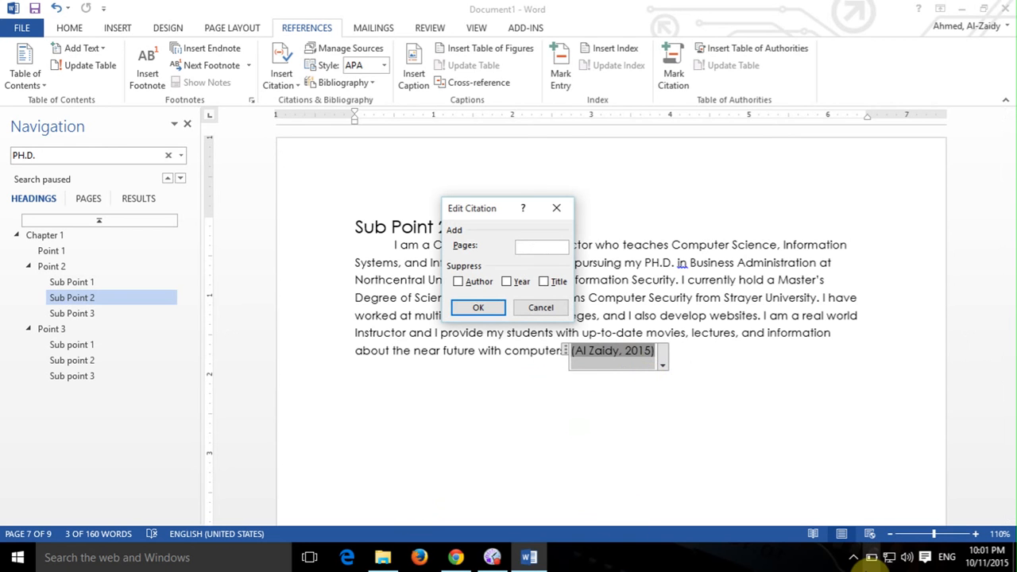
type("15")
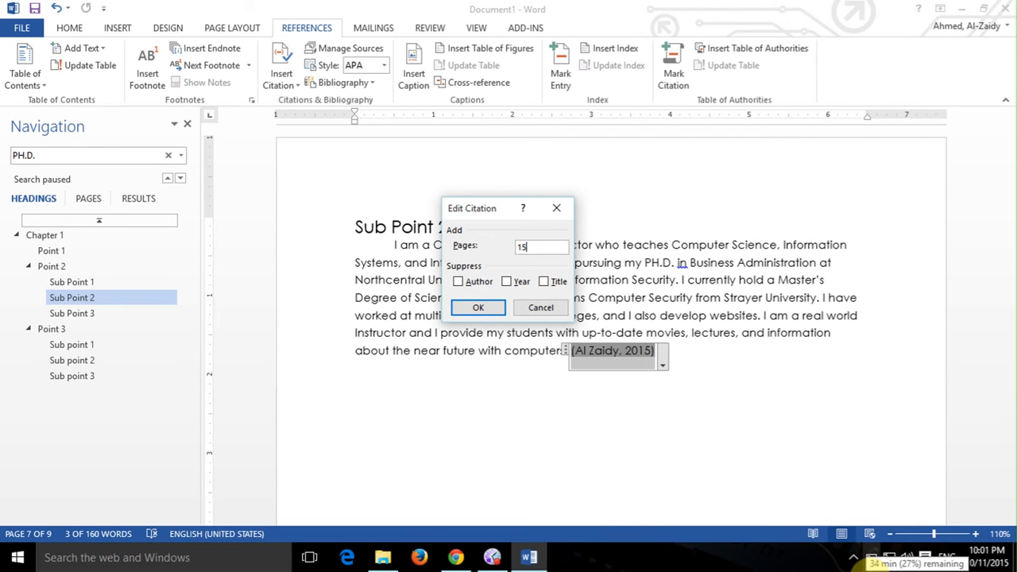
type(",200")
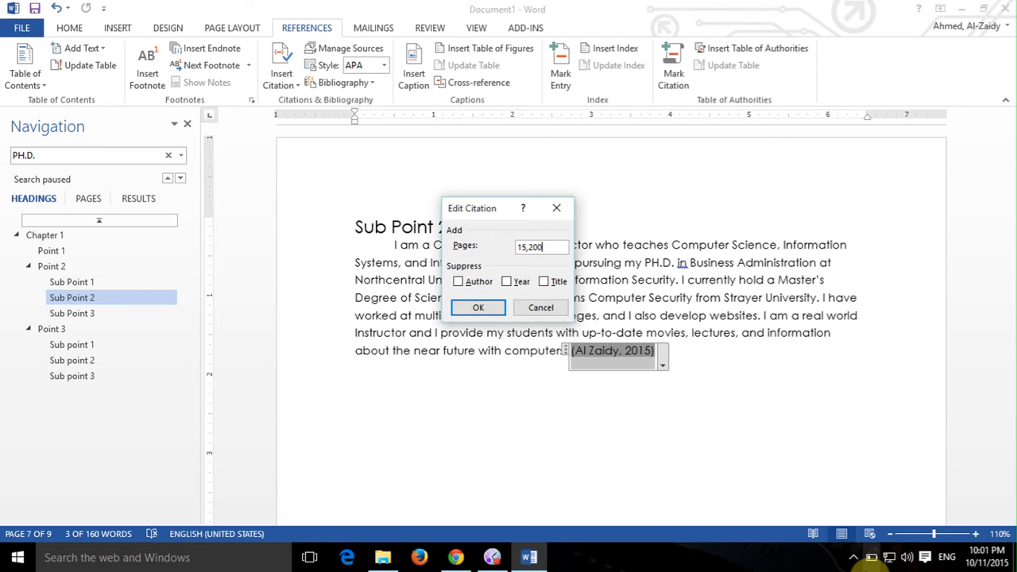
left_click(537, 307)
left_click(548, 405)
Try enclosing the Sub Point 2 paragraph in quotation marks, and remove them again.
left_click(394, 247)
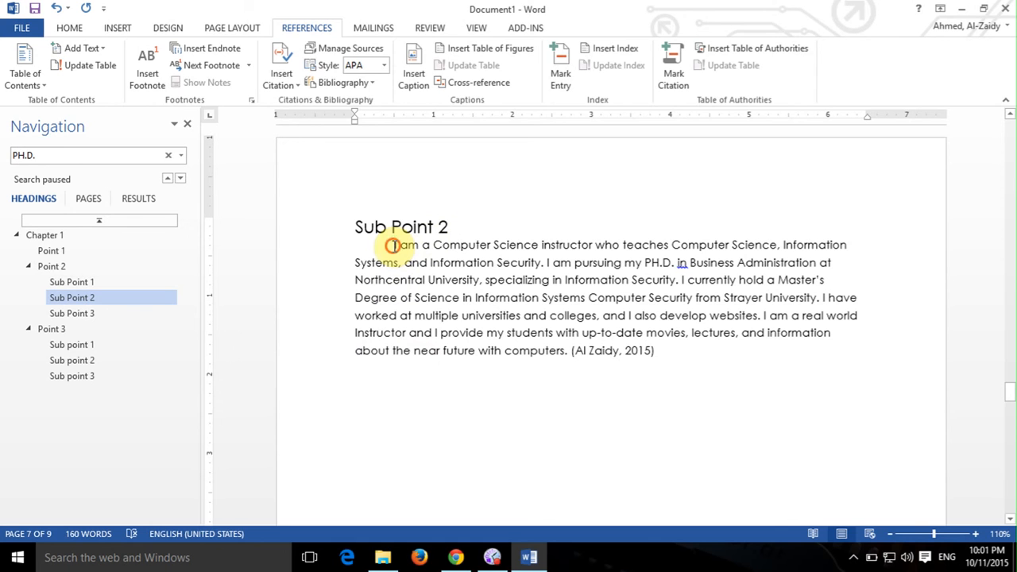
type("\"")
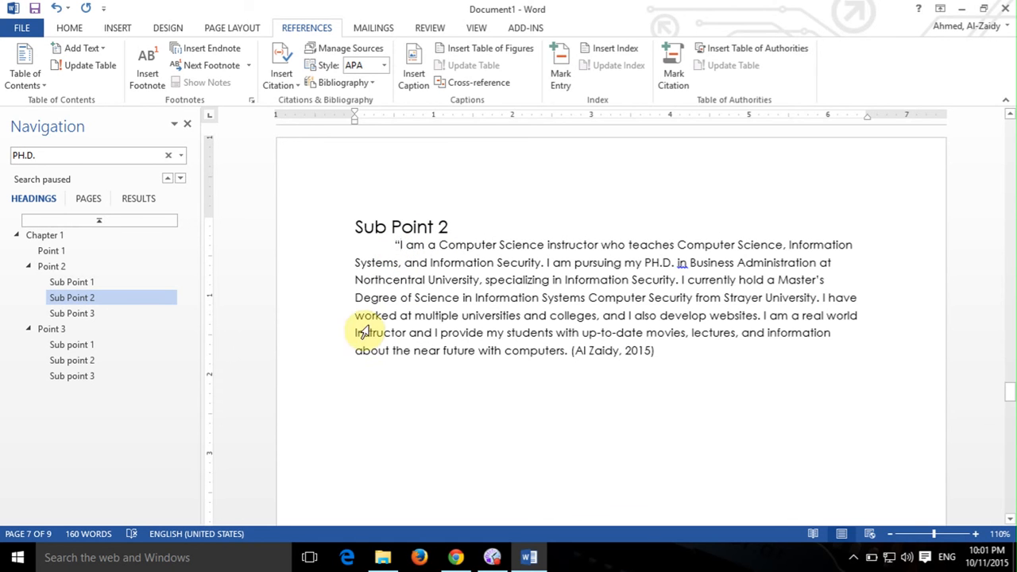
left_click(565, 348)
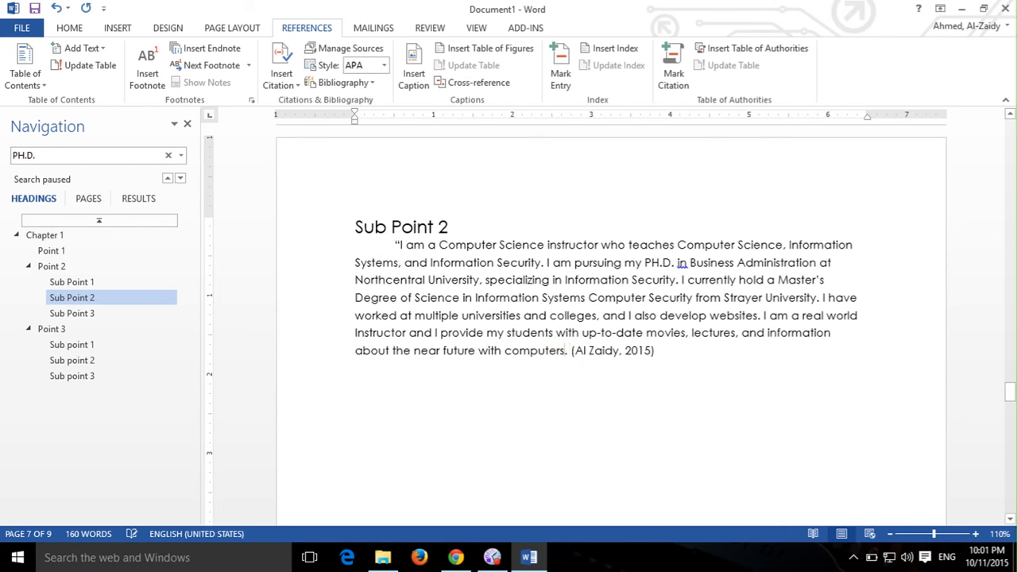
type("\"")
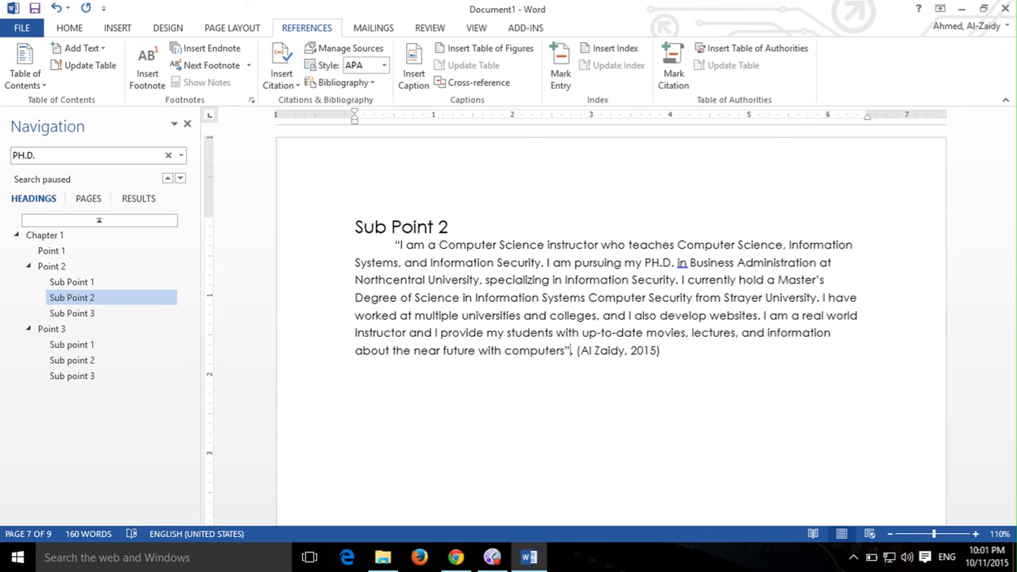
key("BackSpace")
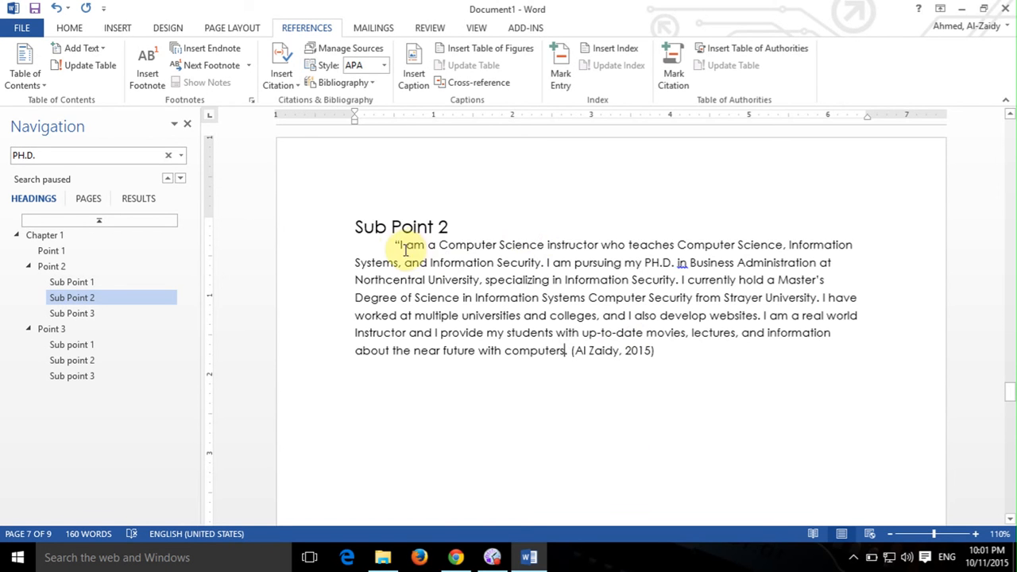
left_click(399, 245)
key("BackSpace")
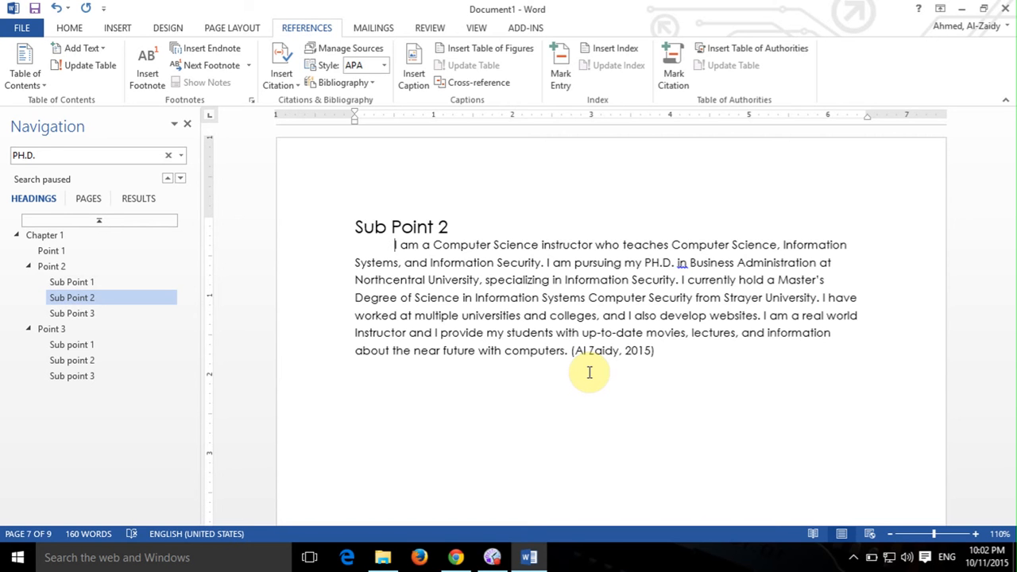
Add two blank lines below the Sub Point 2 paragraph, after its closing citation.
scroll(583, 381, "down", 3)
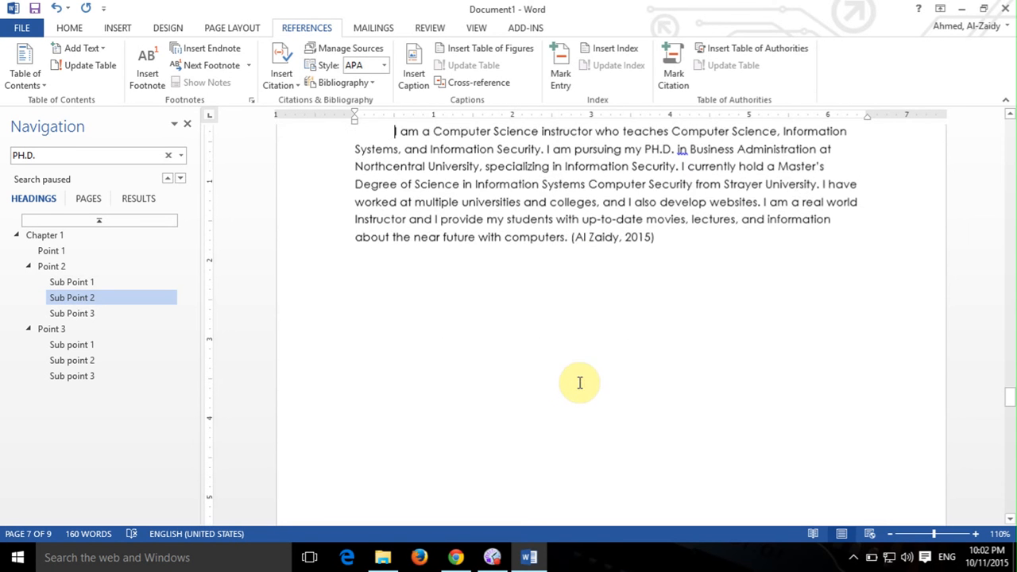
left_click(600, 234)
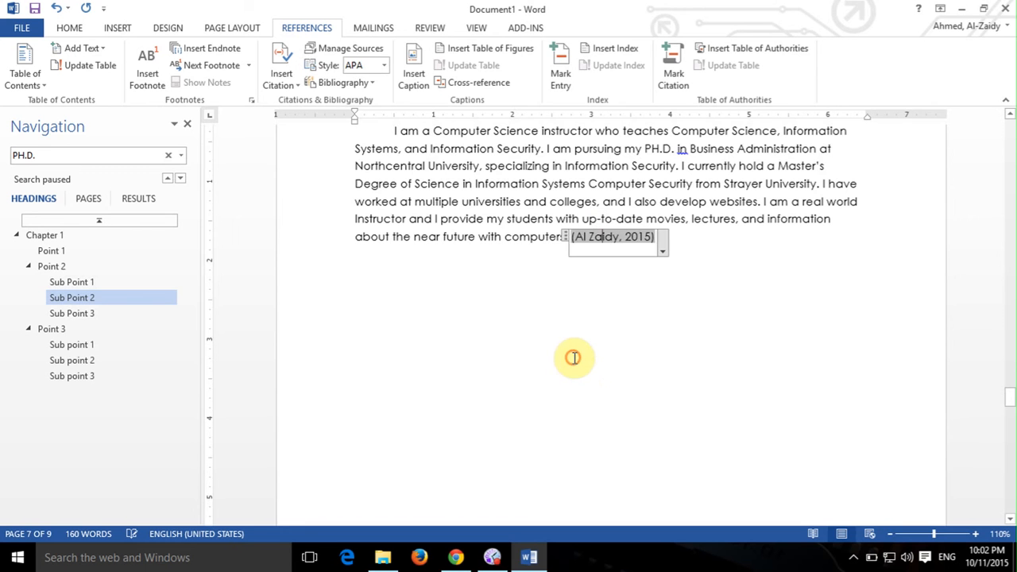
left_click(576, 356)
scroll(720, 349, "down", 20)
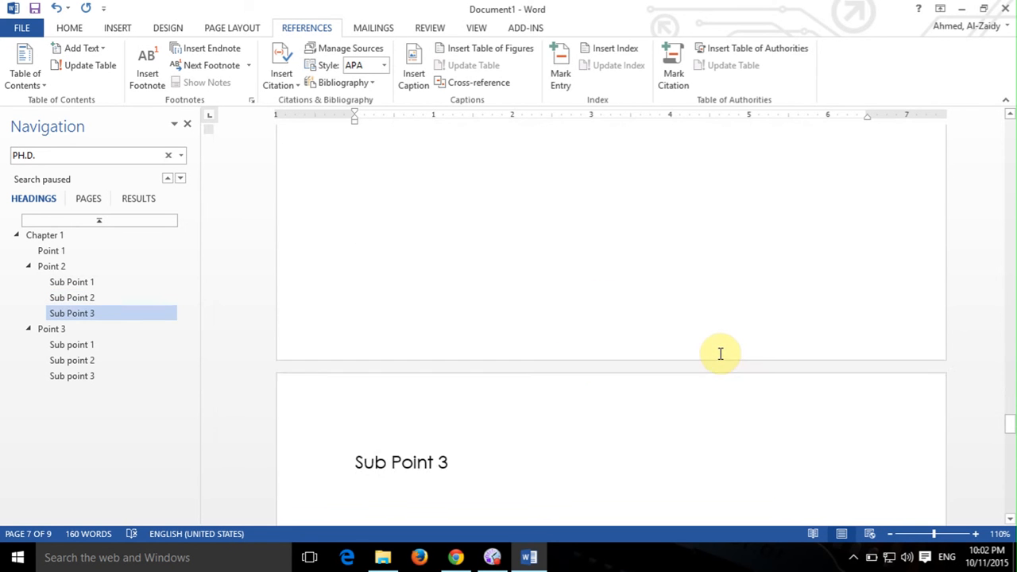
scroll(720, 349, "up", 15)
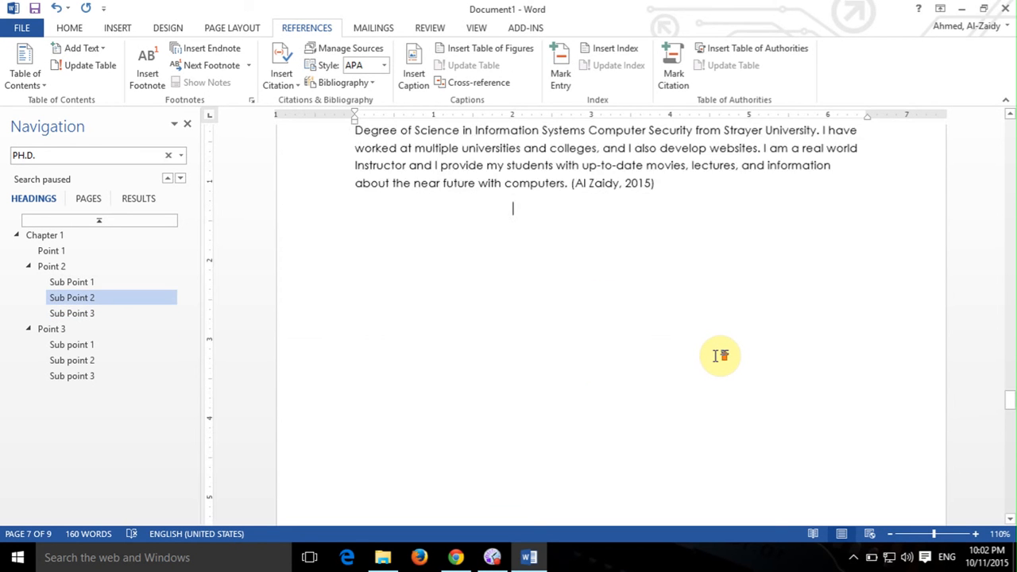
left_click(674, 347)
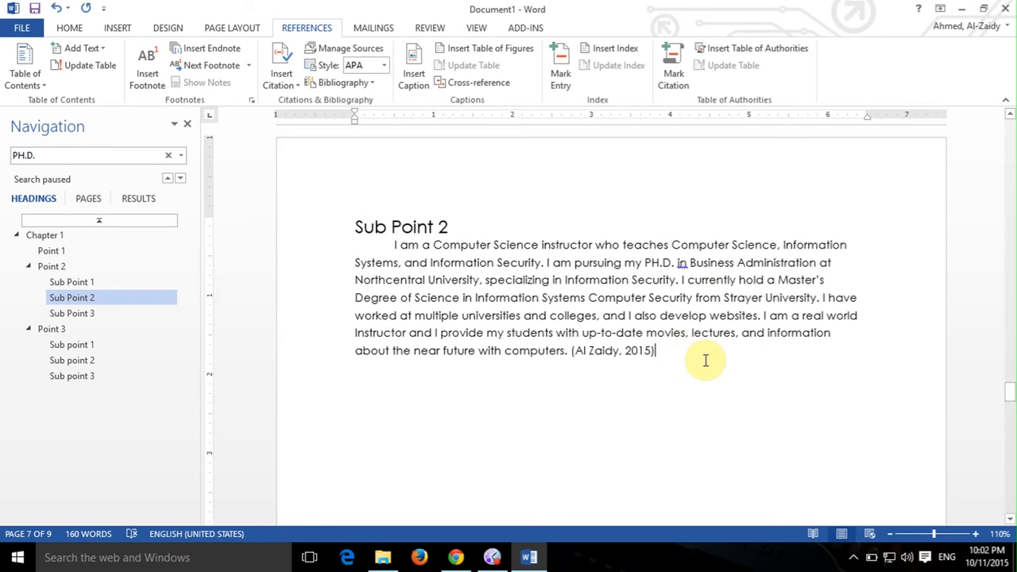
key("Return")
key("Return")
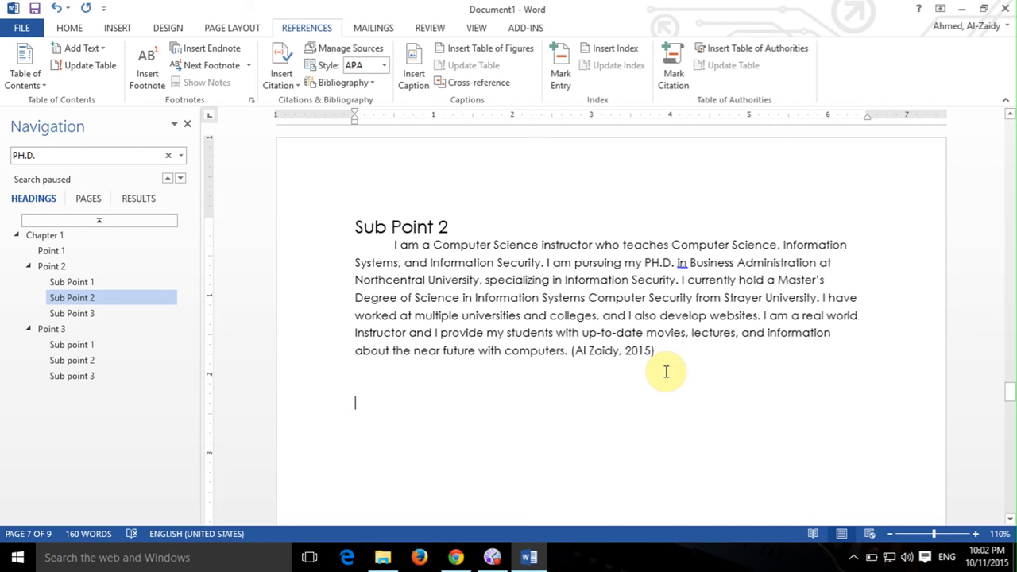
Keep APA Sixth Edition as the citation style and insert the built-in References bibliography below the Sub Point 2 paragraph.
left_click(383, 67)
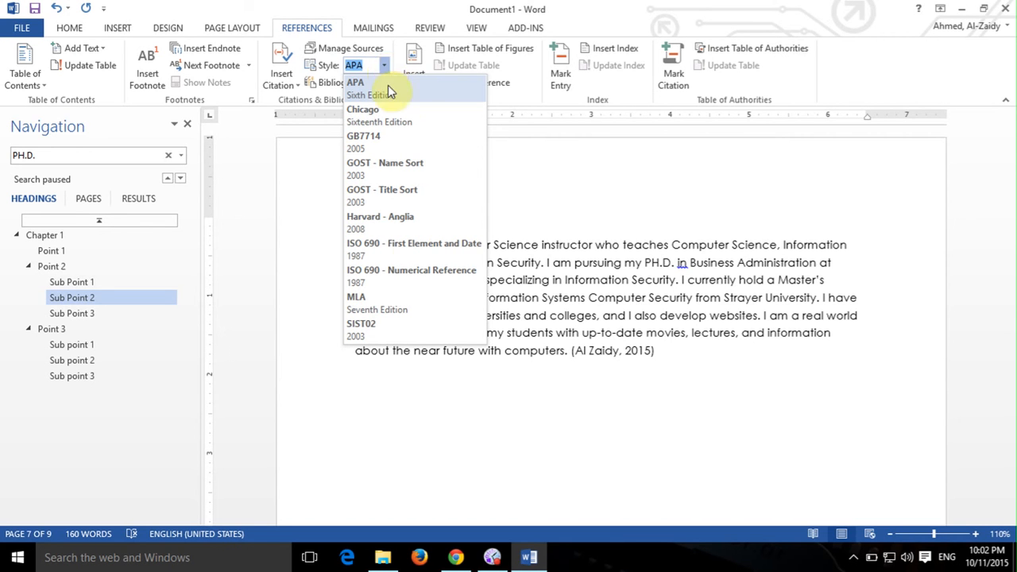
left_click(363, 94)
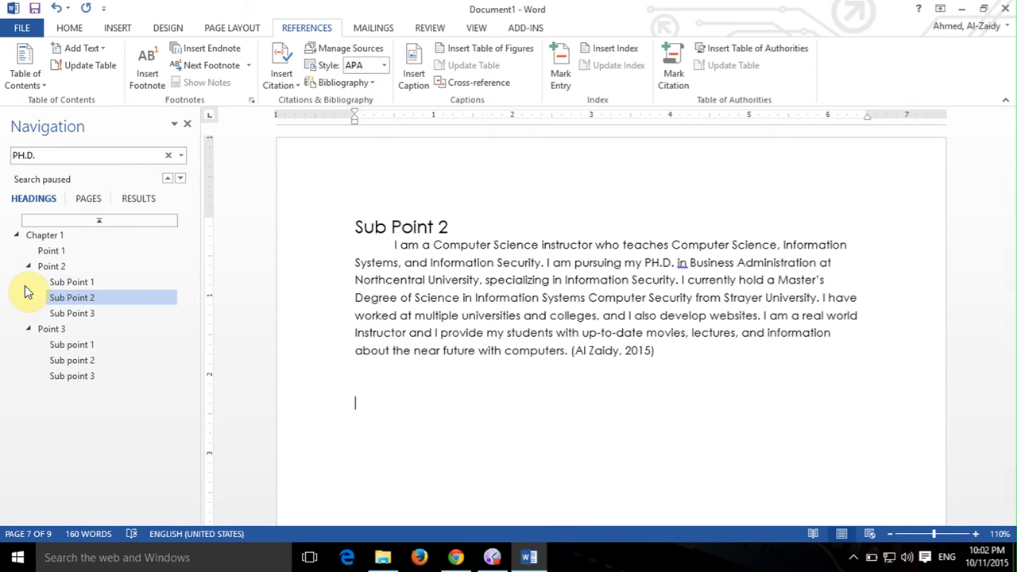
left_click(348, 84)
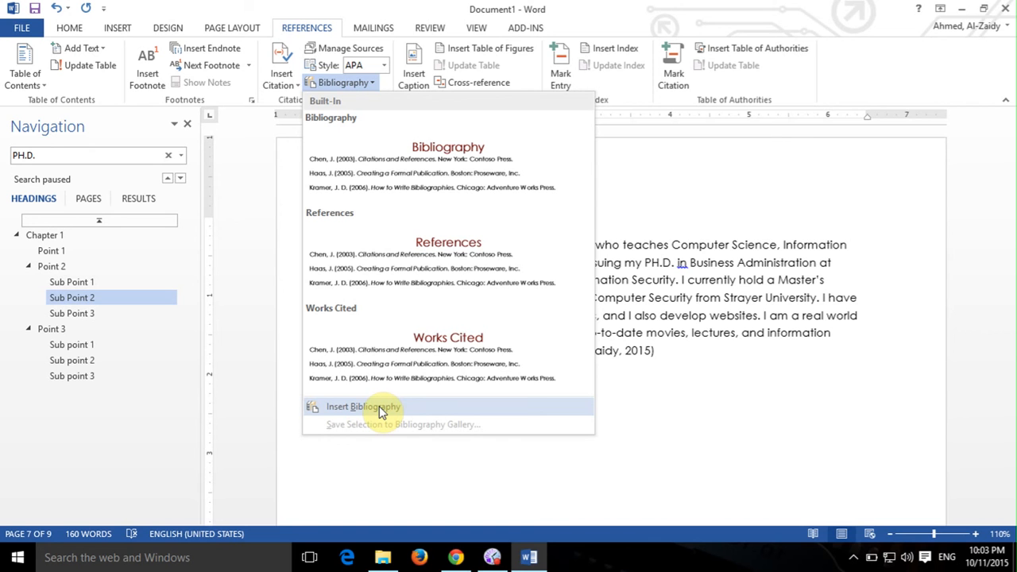
left_click(401, 285)
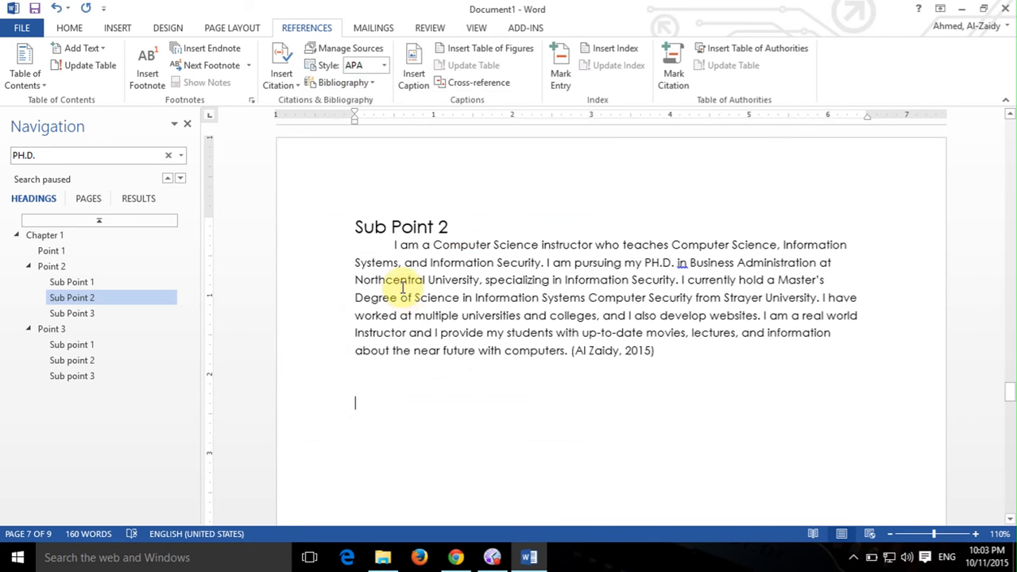
scroll(556, 341, "up", 4)
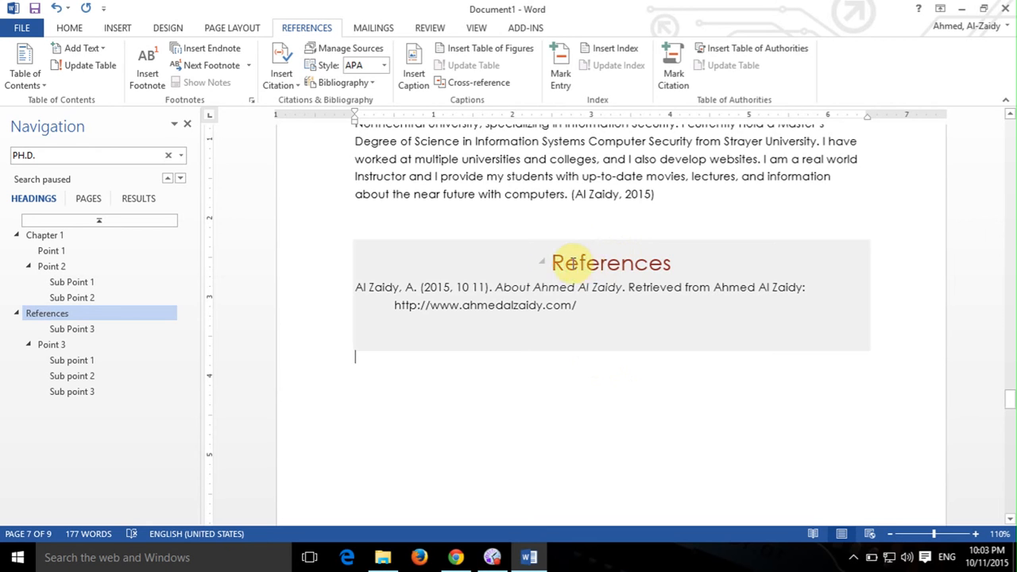
Set the line spacing of the References heading and its entry to 2.0.
left_click_drag(551, 262, 585, 314)
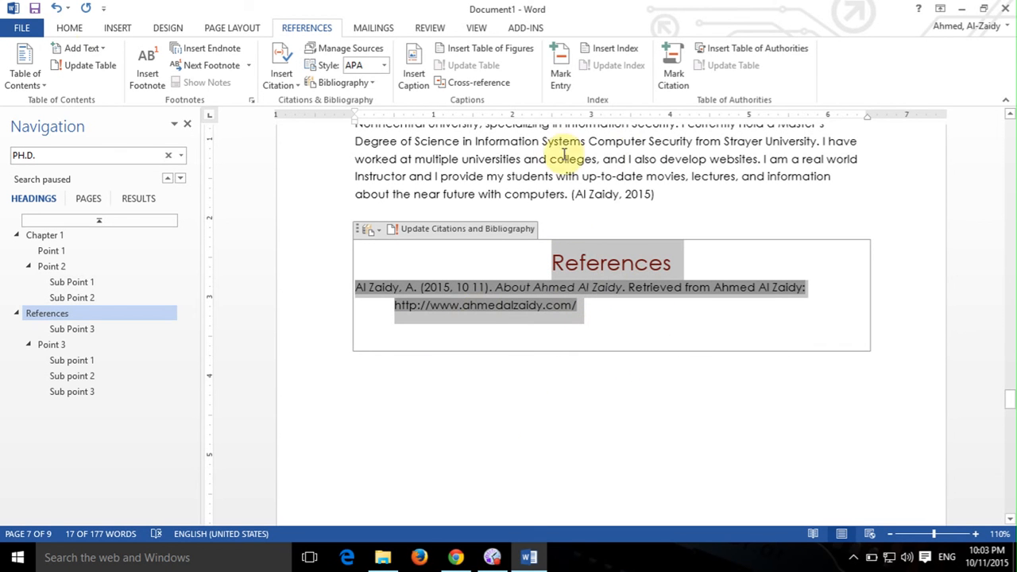
left_click(69, 27)
left_click(415, 77)
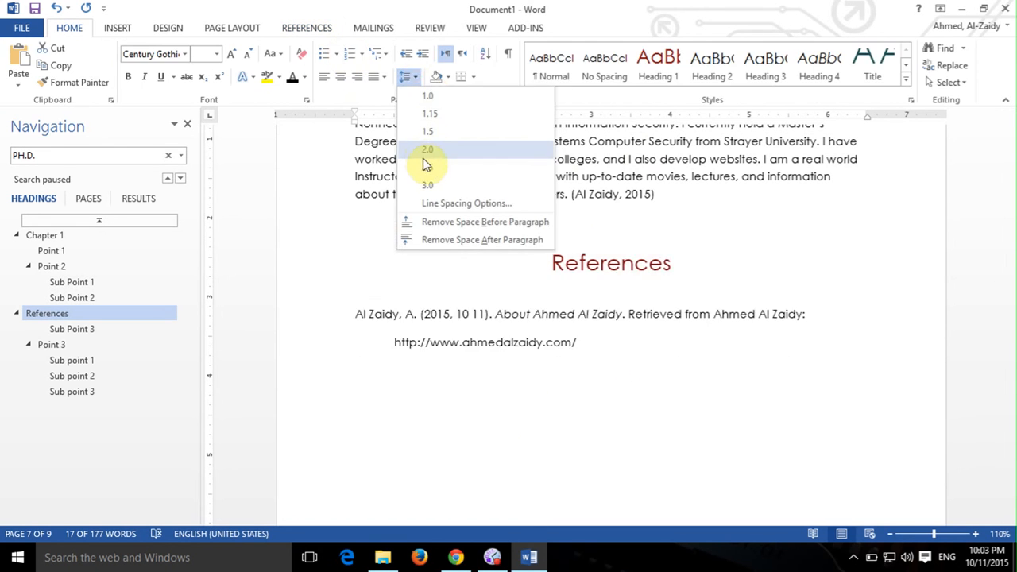
left_click(423, 155)
left_click(661, 363)
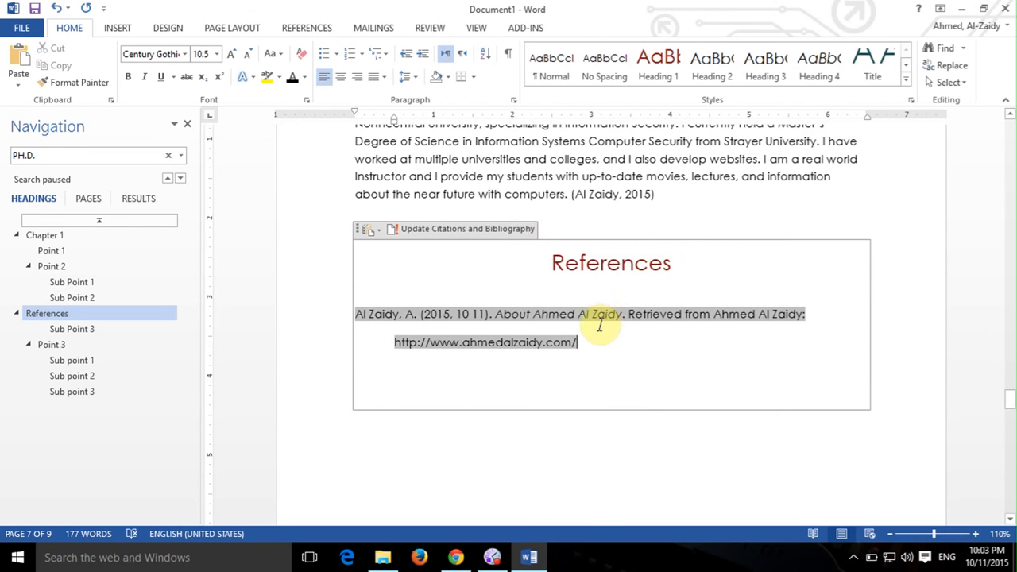
Format the References heading and its entry in Times New Roman, size 12.
left_click_drag(612, 361, 526, 278)
left_click(184, 55)
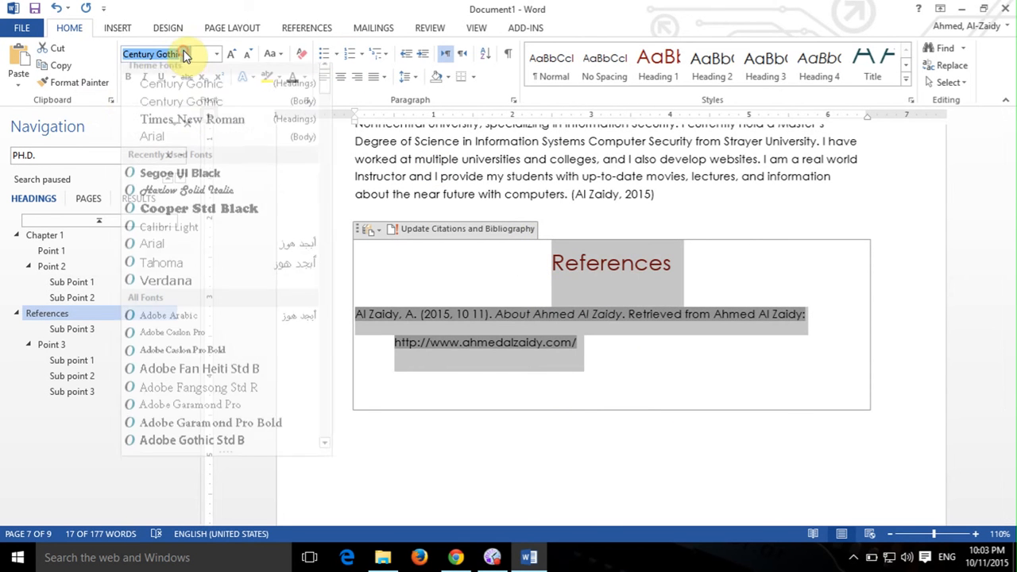
left_click(205, 108)
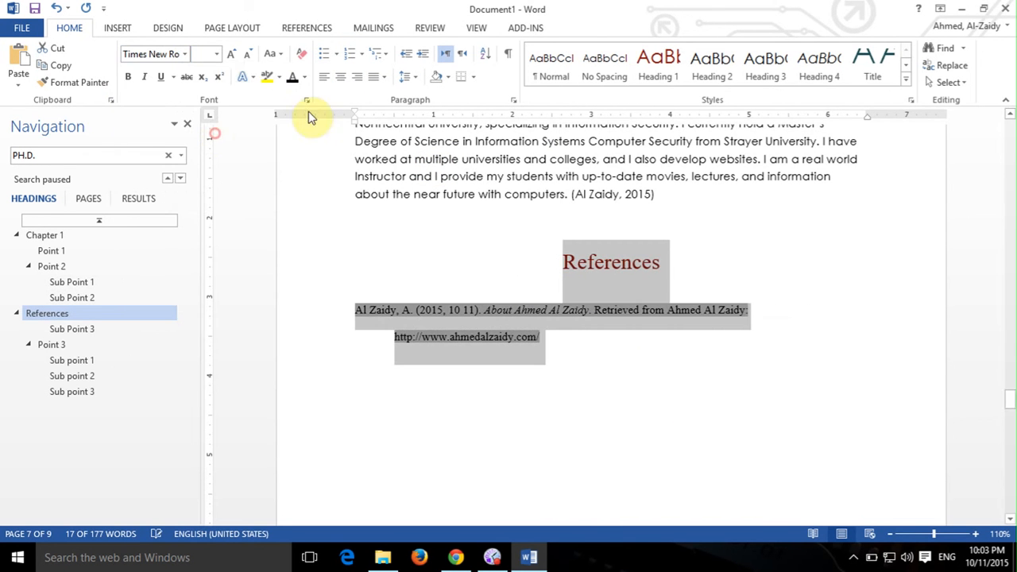
left_click(216, 54)
left_click(204, 132)
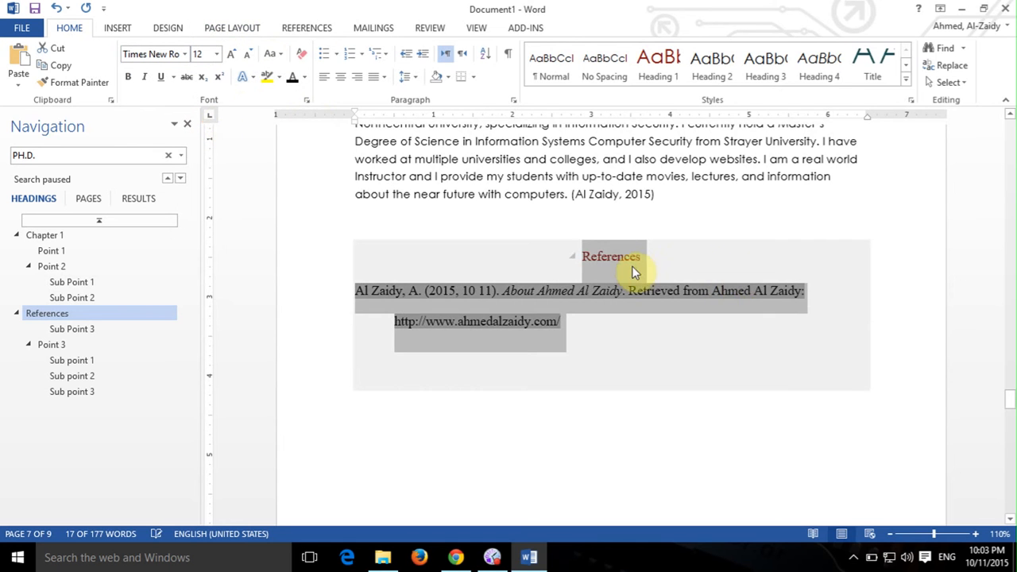
Align the References heading to the left.
left_click(610, 257)
left_click(323, 76)
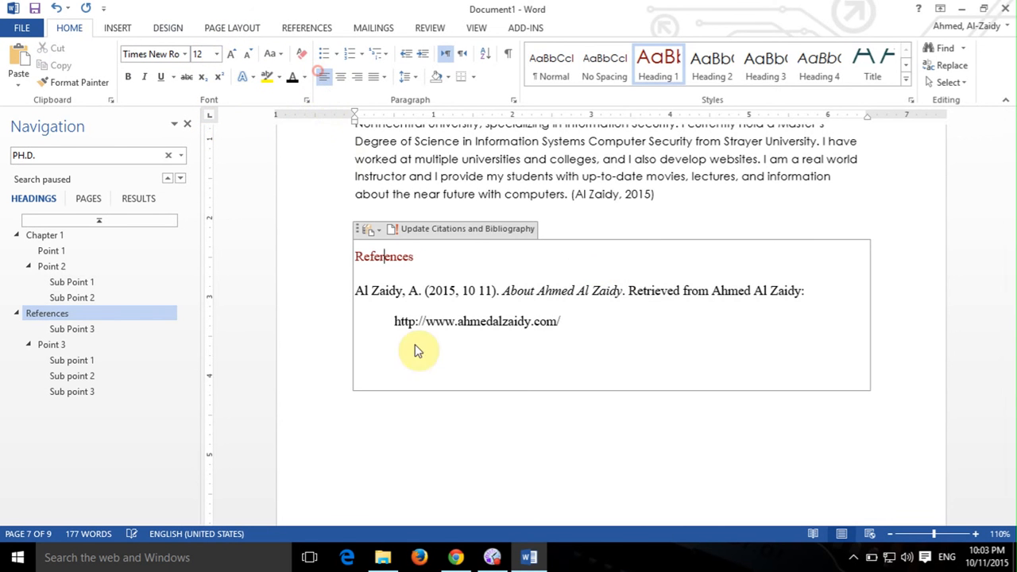
left_click(620, 467)
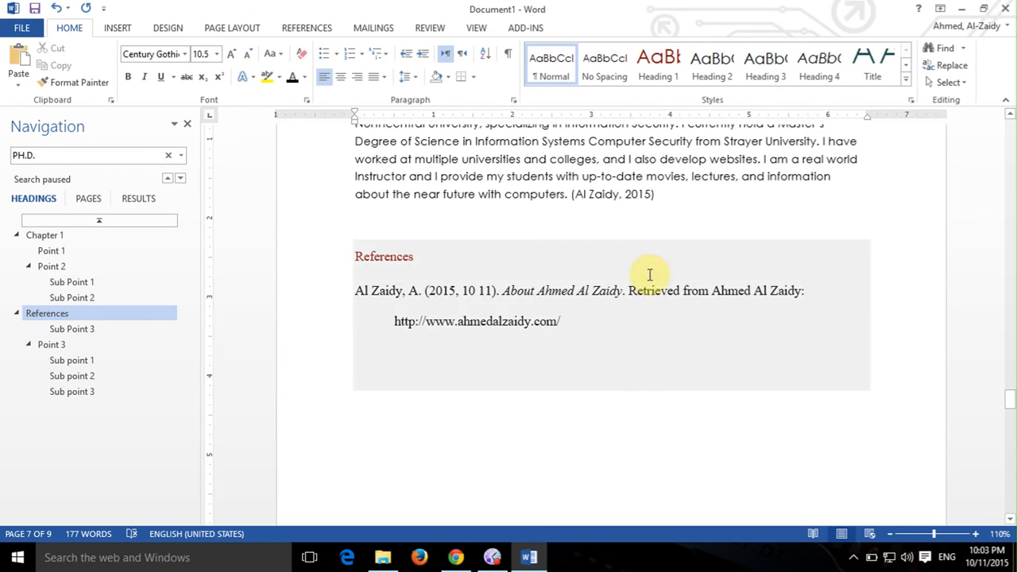
Add two more blank lines between the Sub Point 2 paragraph and the References section.
left_click(667, 197)
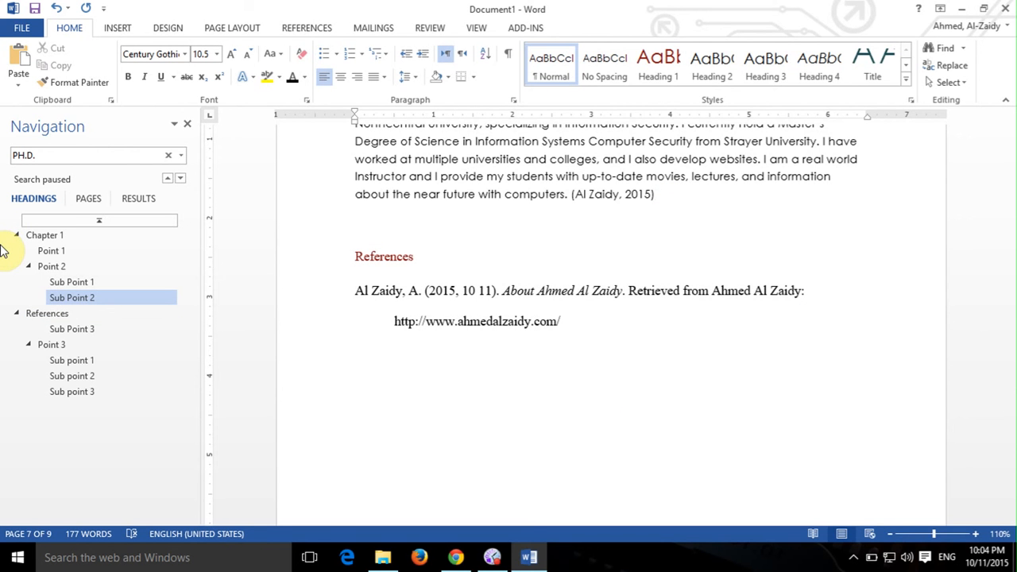
scroll(592, 211, "up", 2)
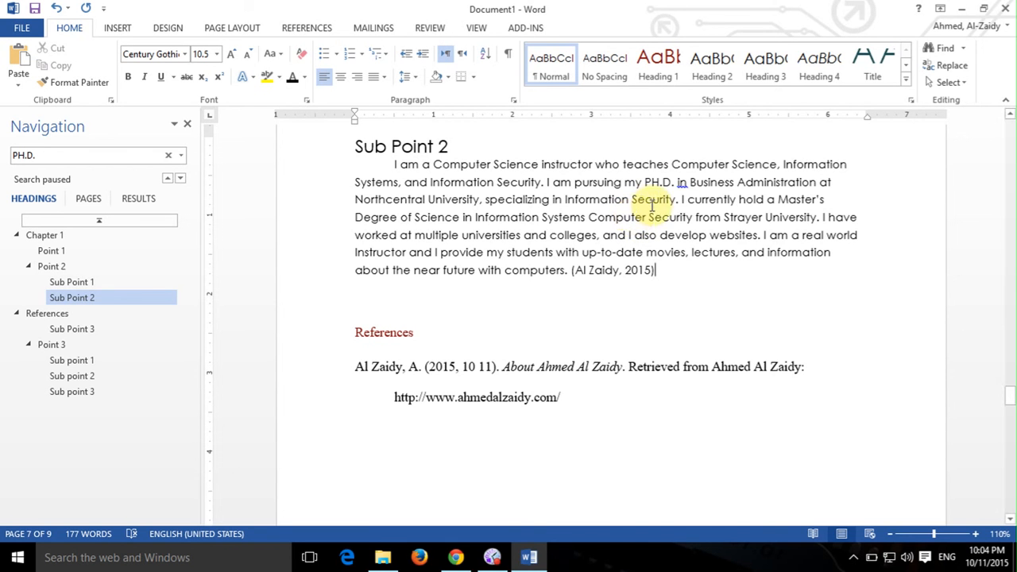
left_click(672, 182)
type(".")
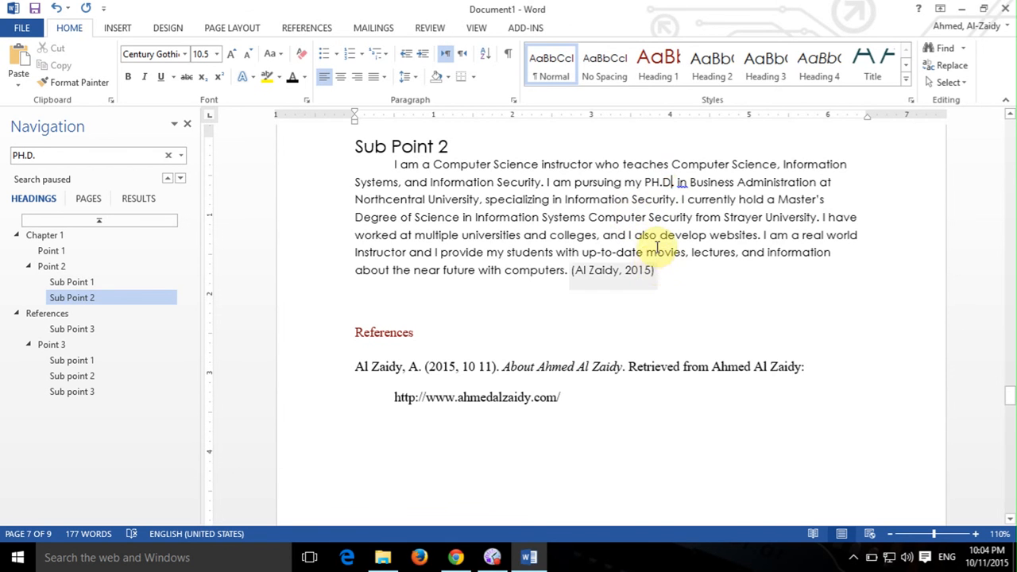
left_click(622, 182)
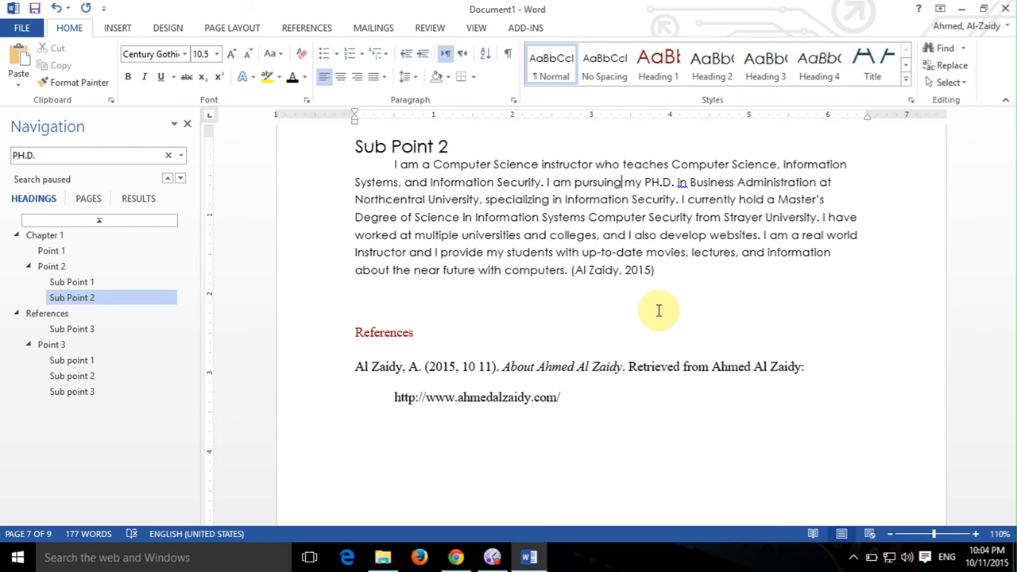
left_click(661, 270)
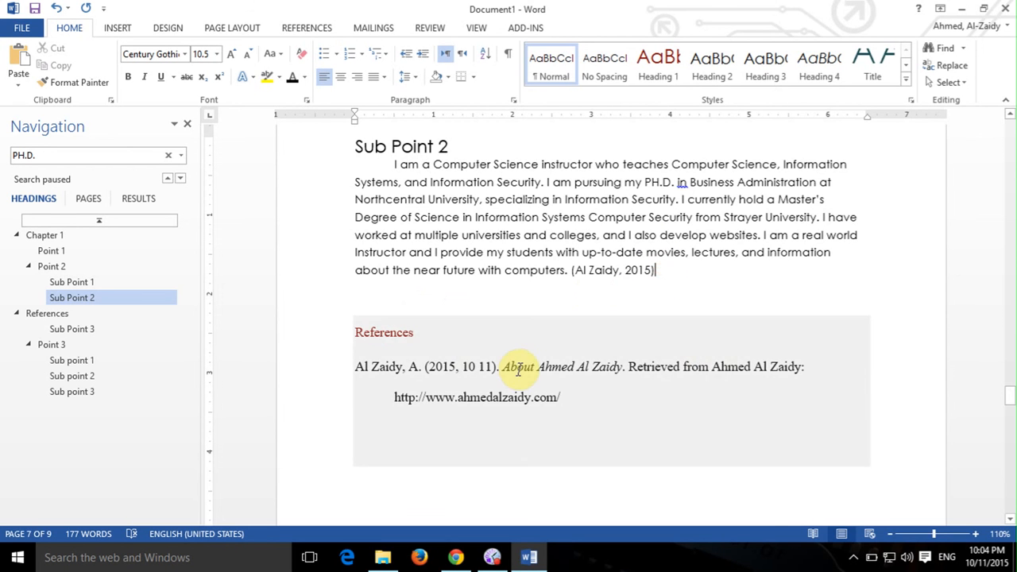
key("Return")
key("Return")
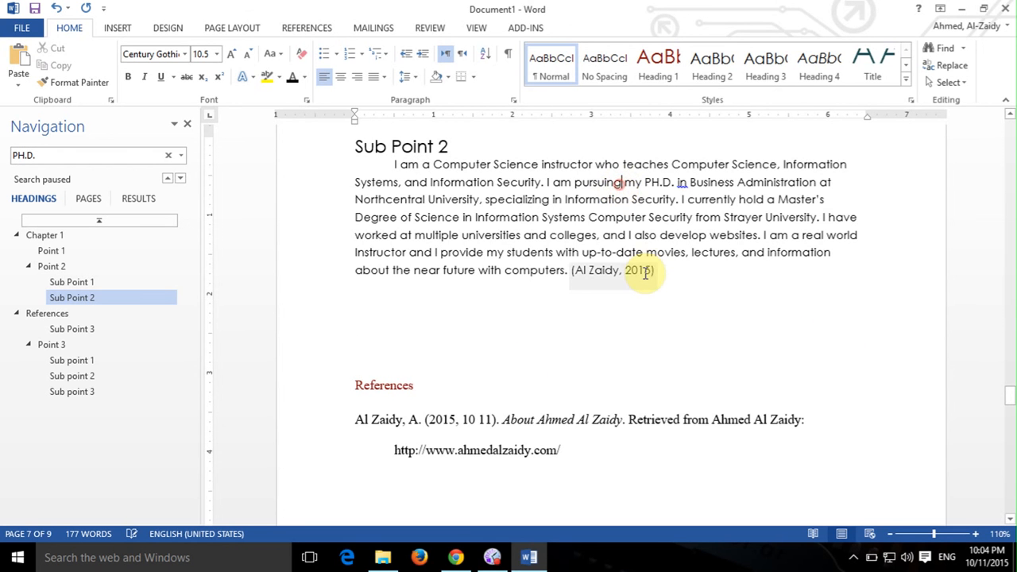
Insert a footnote after "pursuing" in the Sub Point 2 paragraph reading "Started 09/2014 will complete 08/2018".
left_click(302, 28)
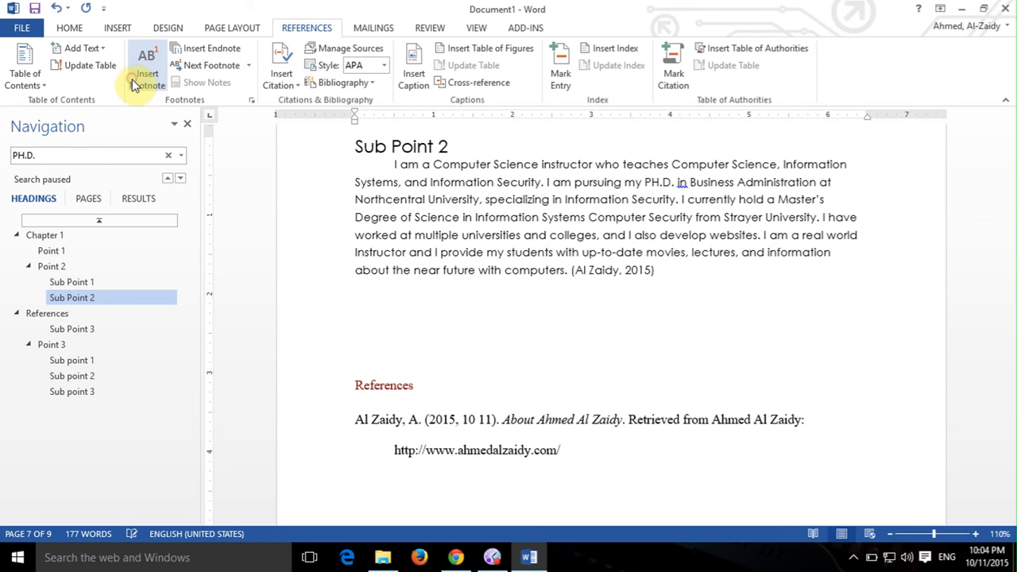
left_click(133, 80)
scroll(610, 420, "down", 3)
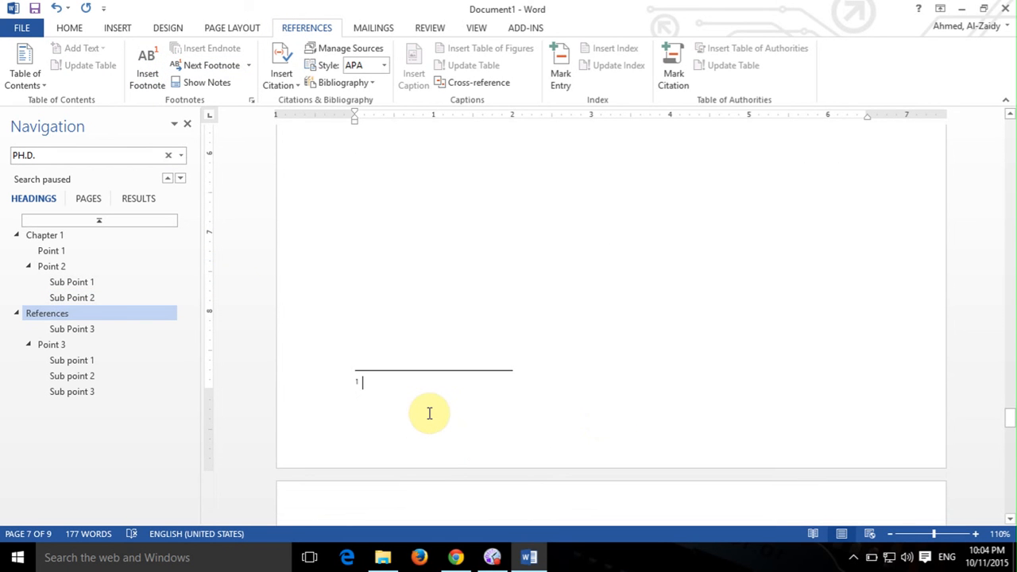
type("Start")
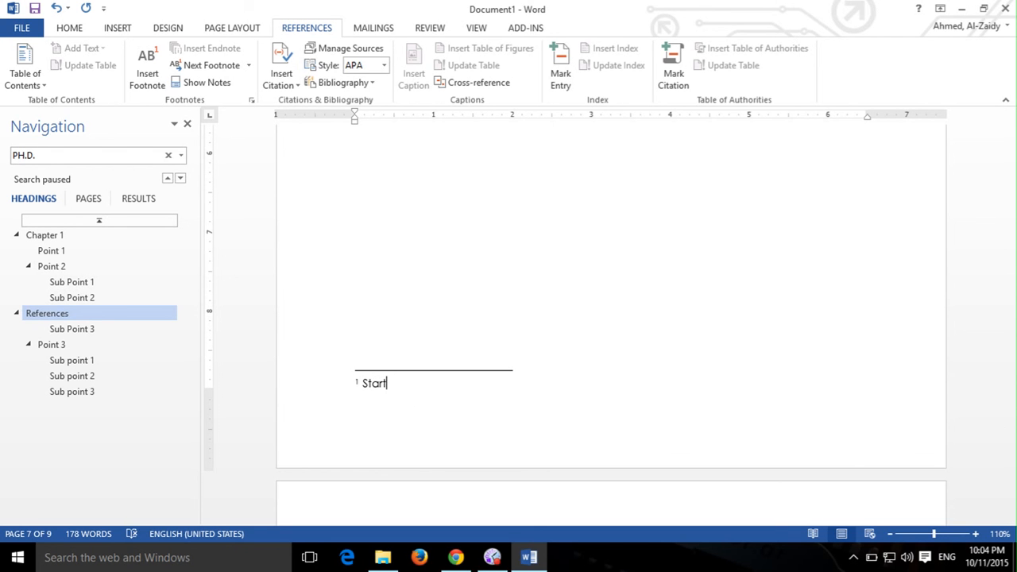
type("ed 09/2014 will co")
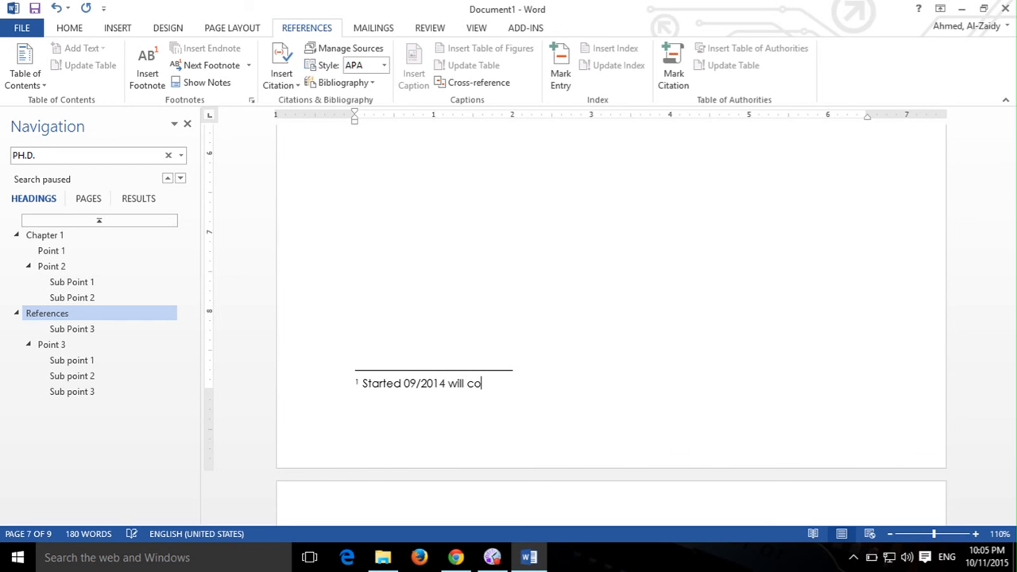
type("mplete 08/2018")
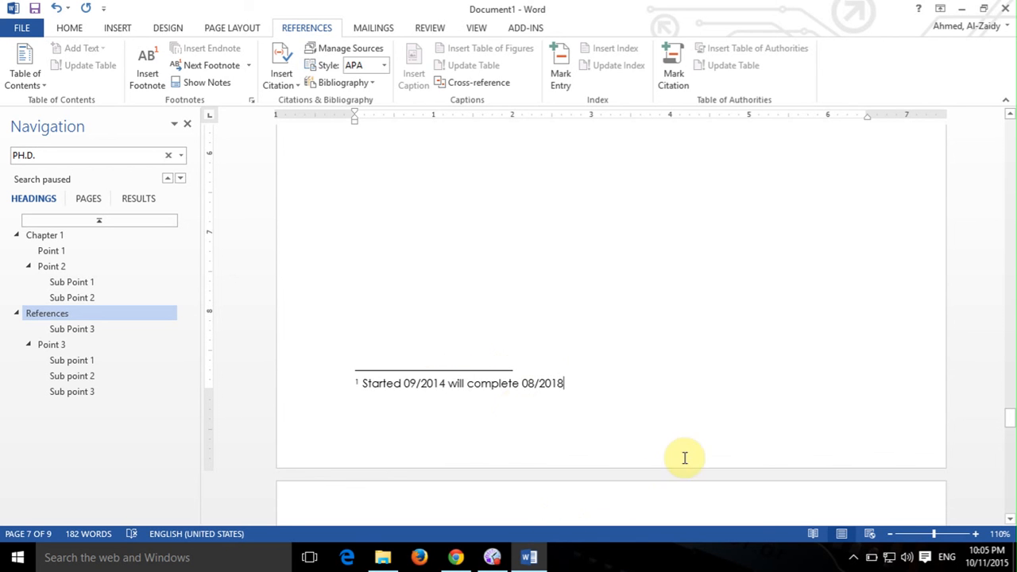
Enter "HTML, XML" on the blank line just above the References heading.
scroll(603, 429, "up", 10)
left_click(413, 386)
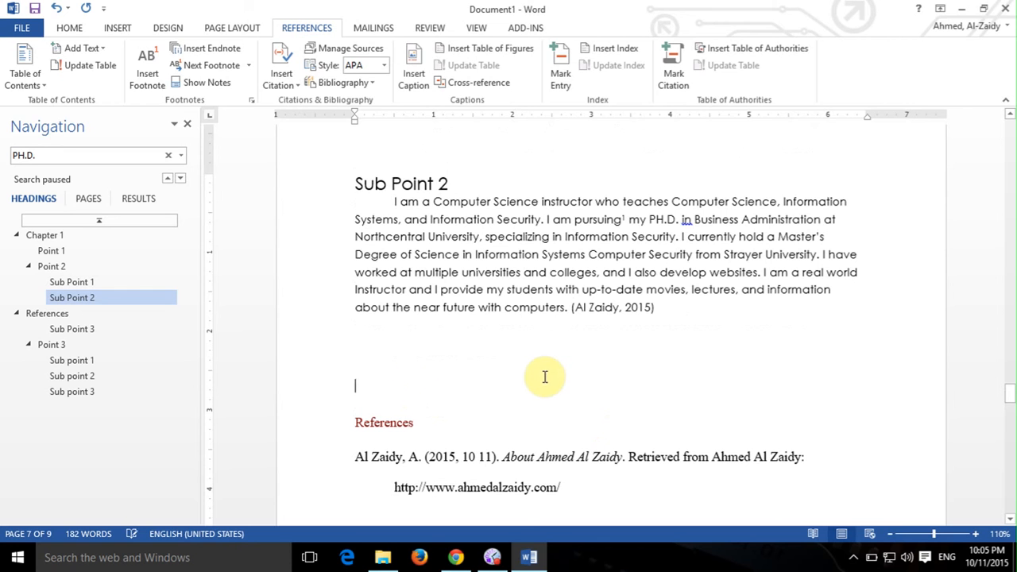
type("HTML. ")
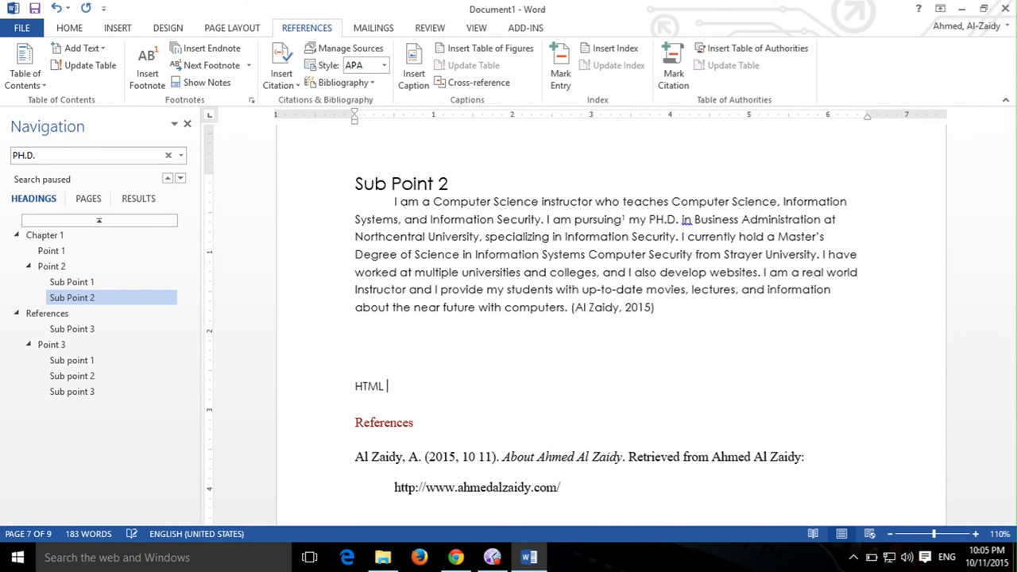
type("XML")
Insert a footnote after "HTML" above the References heading reading "Hypertext Markup Language".
left_click(385, 386)
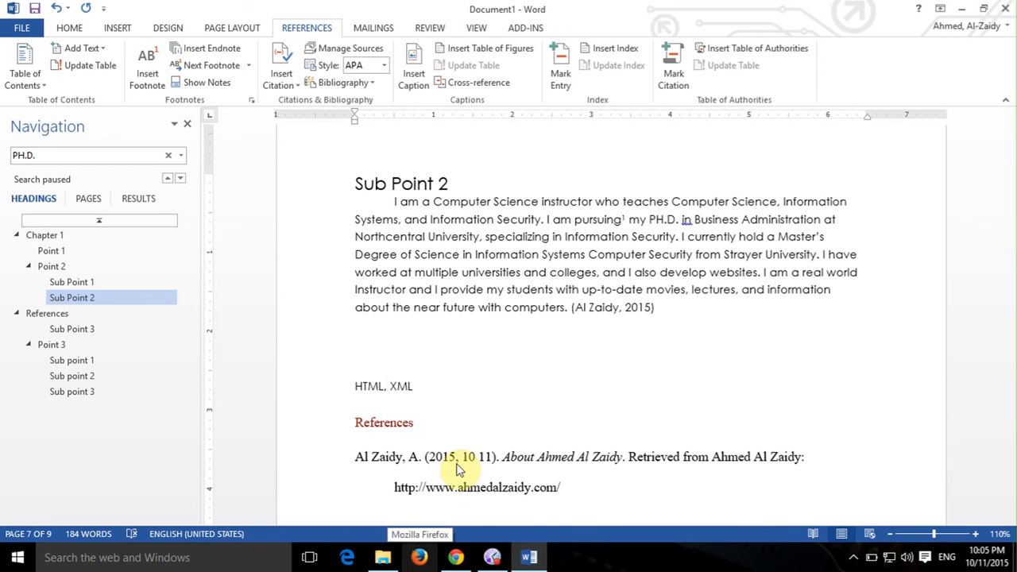
left_click(392, 389)
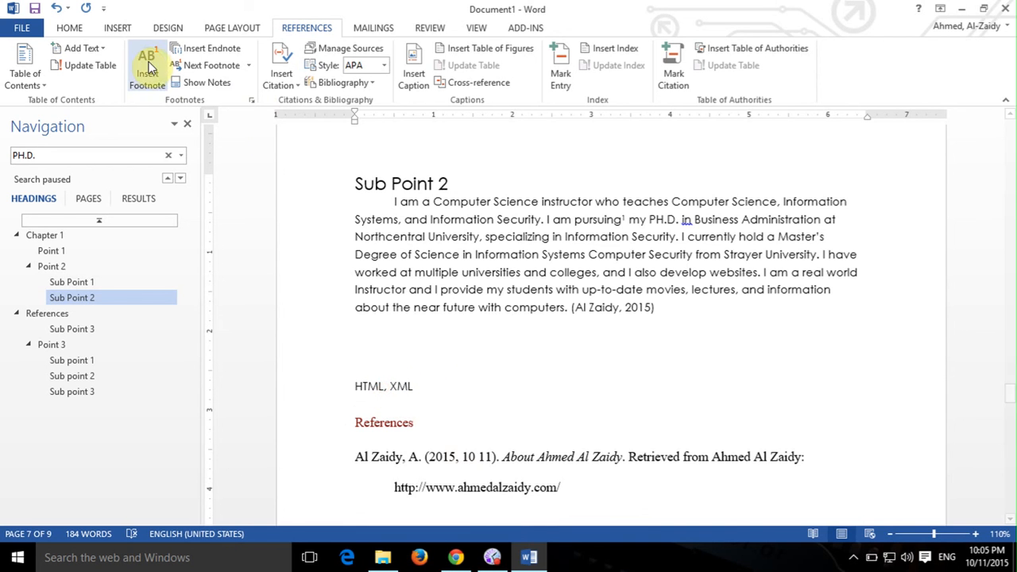
key("ctrl+alt+f")
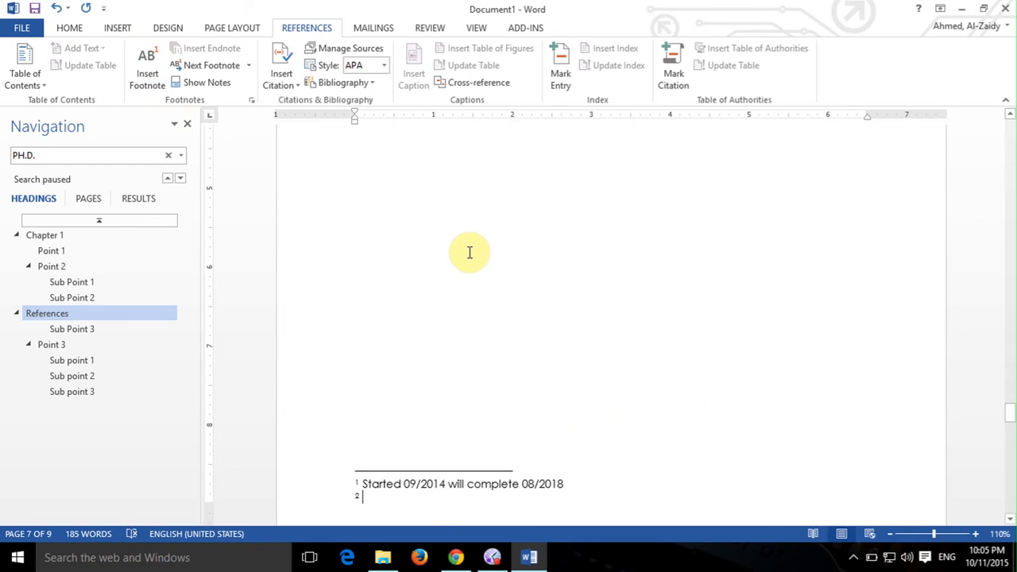
scroll(472, 258, "down", 1)
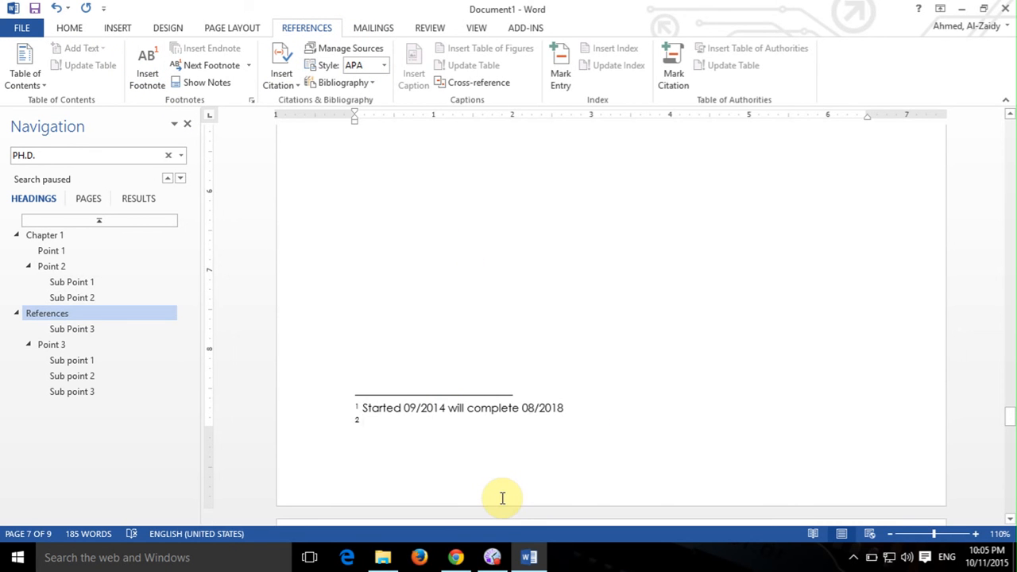
type("Hyp")
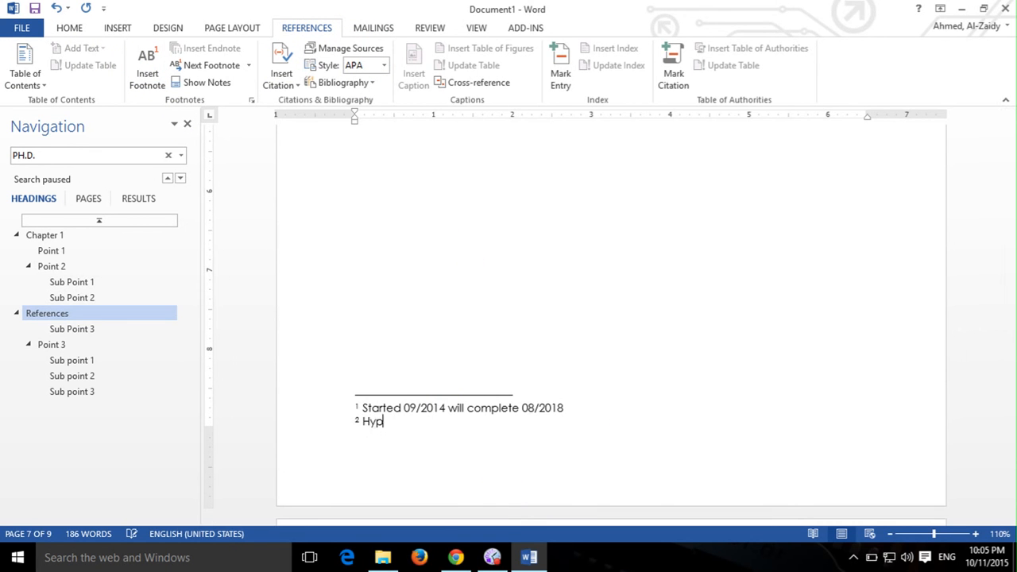
type("ertex")
key("BackSpace")
key("BackSpace")
key("BackSpace")
type("text Mo")
key("BackSpace")
key("BackSpace")
type("Markup Language")
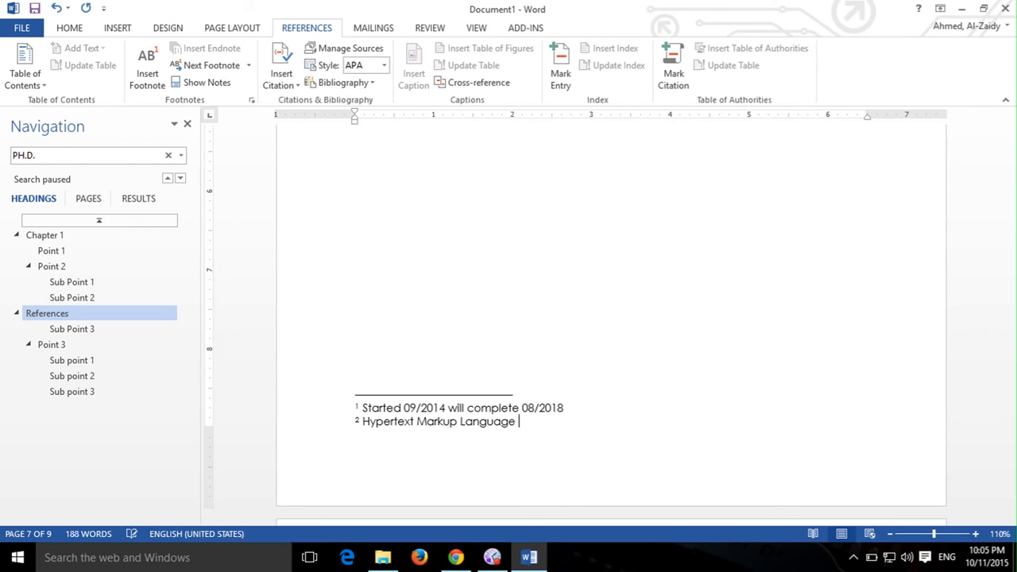
key("Return")
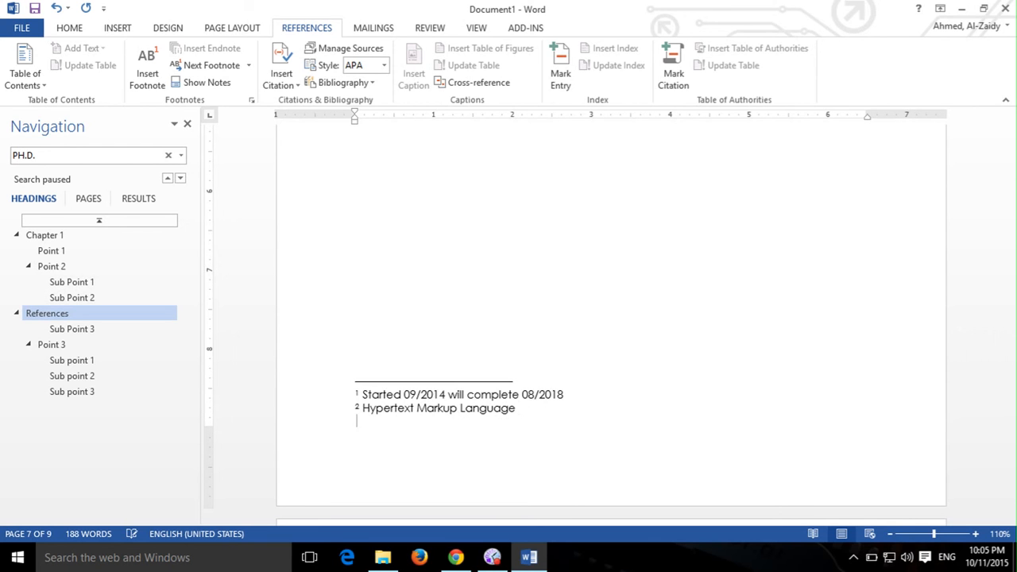
key("BackSpace")
Insert a footnote after "XML" above the References heading reading "Extended Markup Language".
scroll(499, 495, "up", 8)
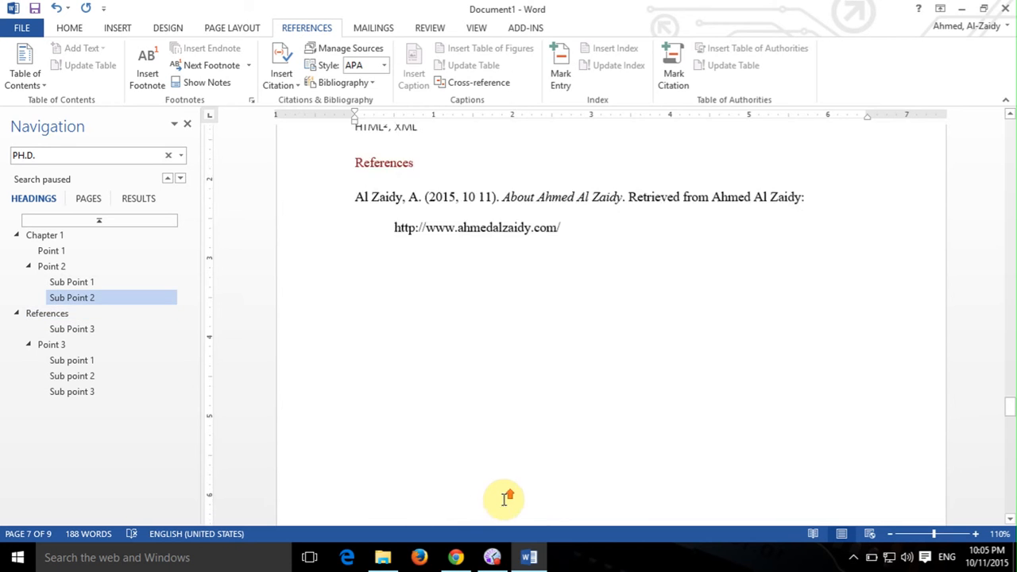
left_click(417, 348)
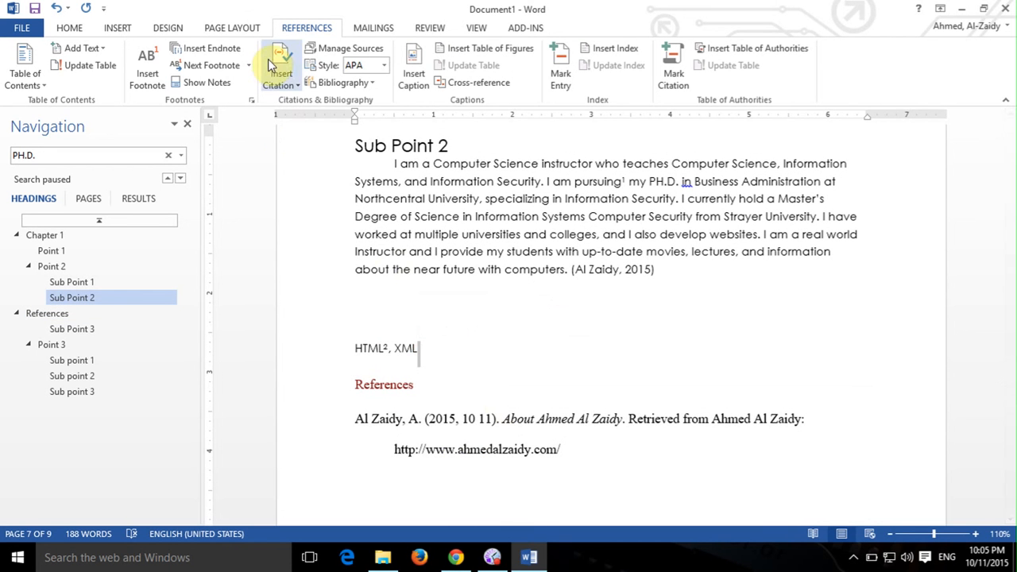
left_click(147, 66)
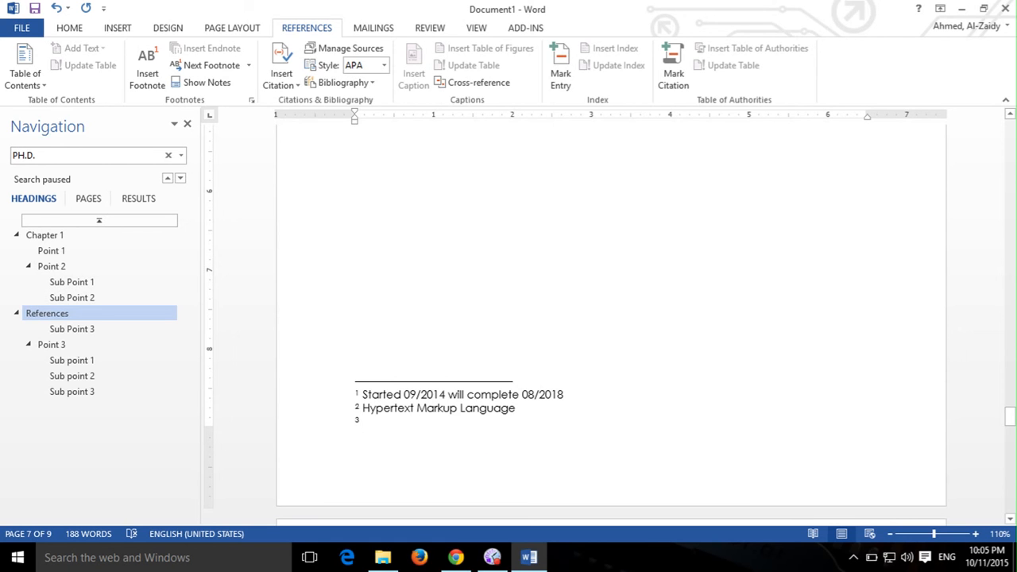
type("Extended ")
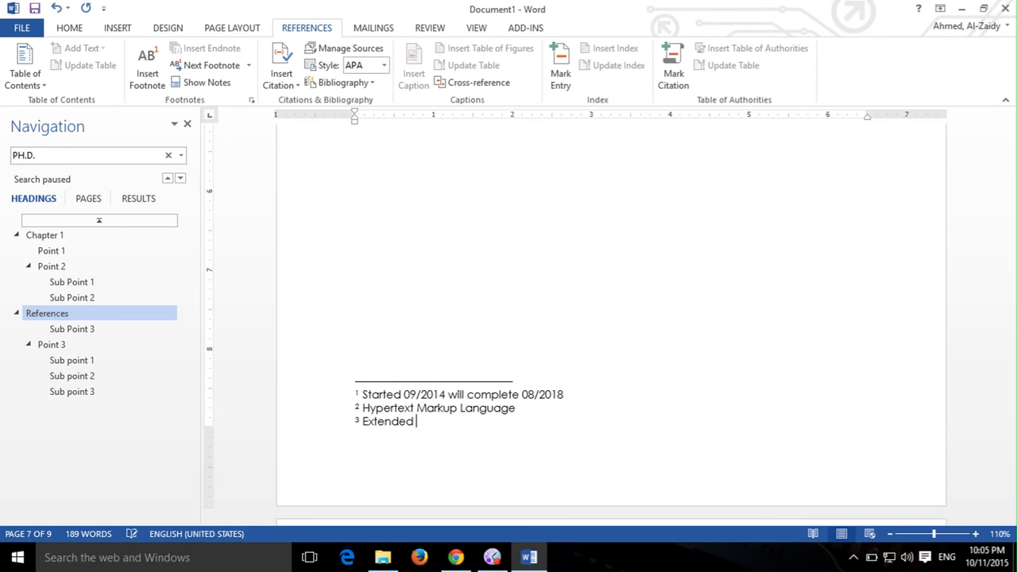
type("Market")
key("BackSpace")
key("BackSpace")
type("up Language")
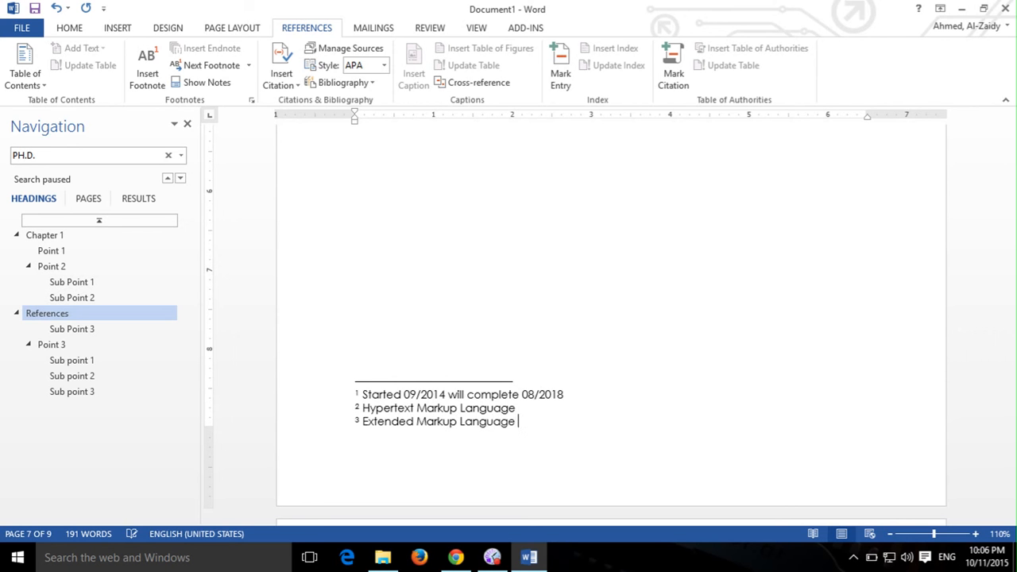
Insert an endnote after the footnote mark next to "XML" with the text "The end".
scroll(512, 413, "up", 8)
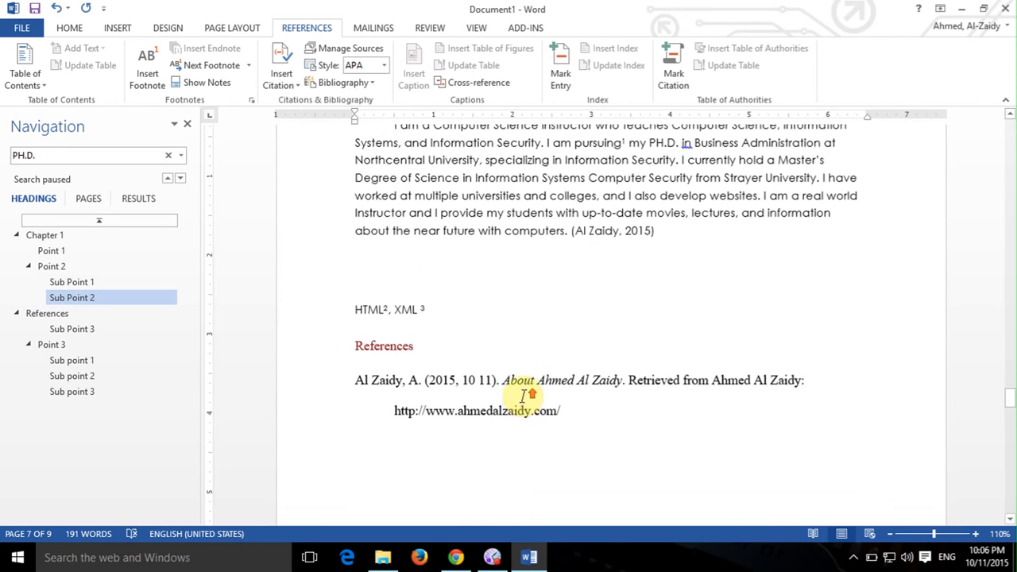
left_click(474, 324)
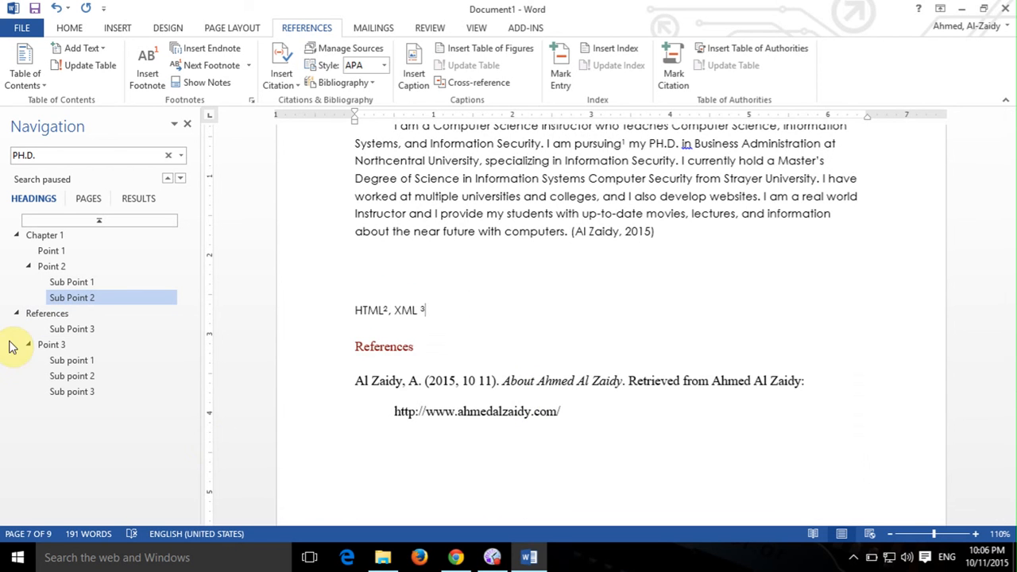
left_click(224, 54)
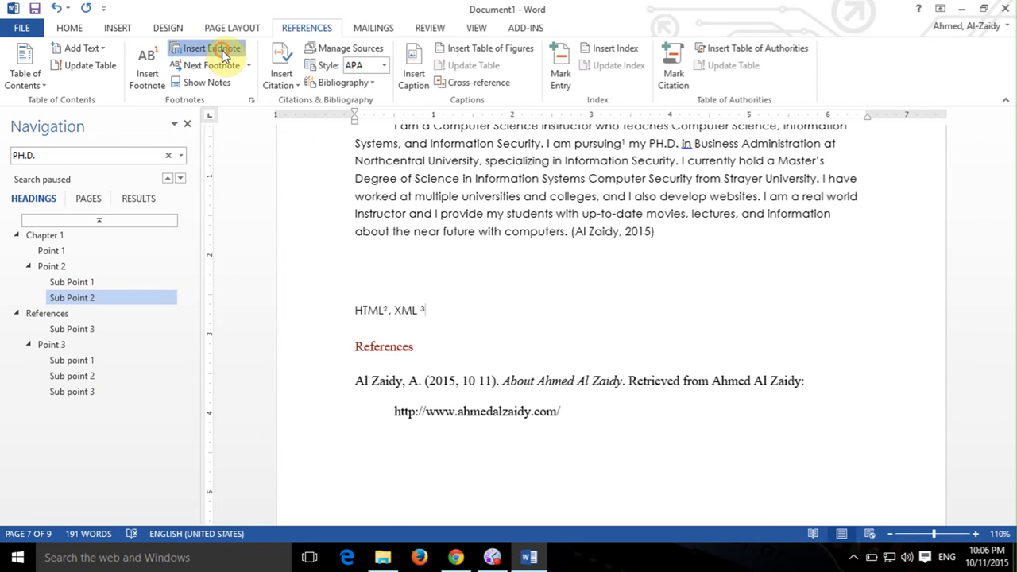
scroll(482, 442, "down", 15)
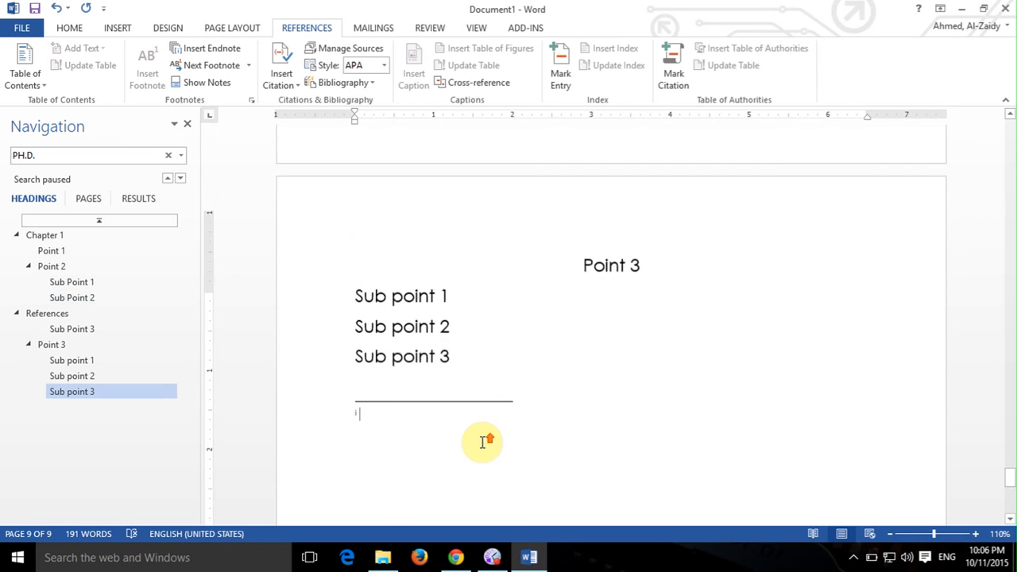
scroll(488, 467, "up", 8)
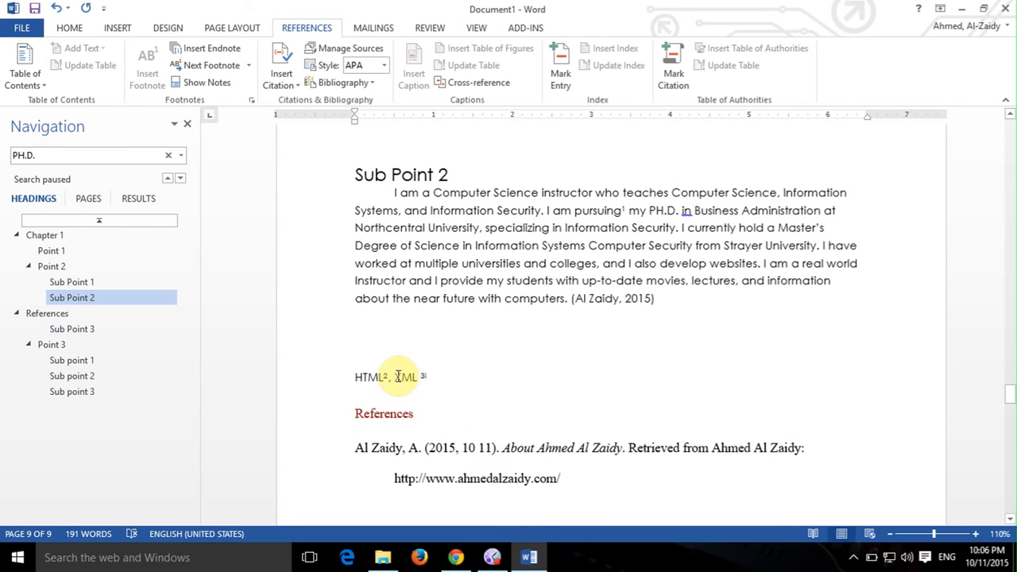
scroll(435, 375, "down", 10)
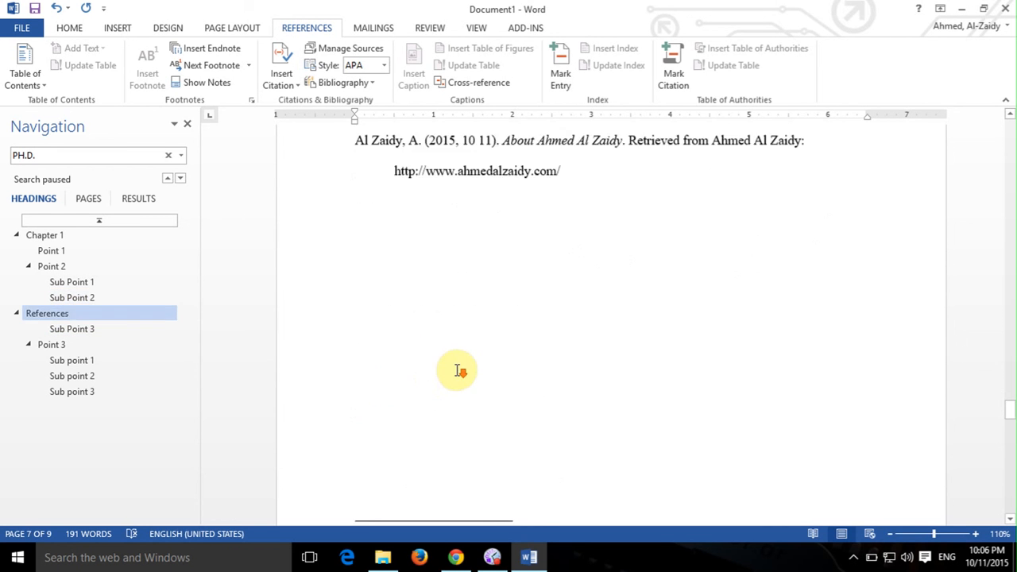
scroll(457, 374, "up", 2)
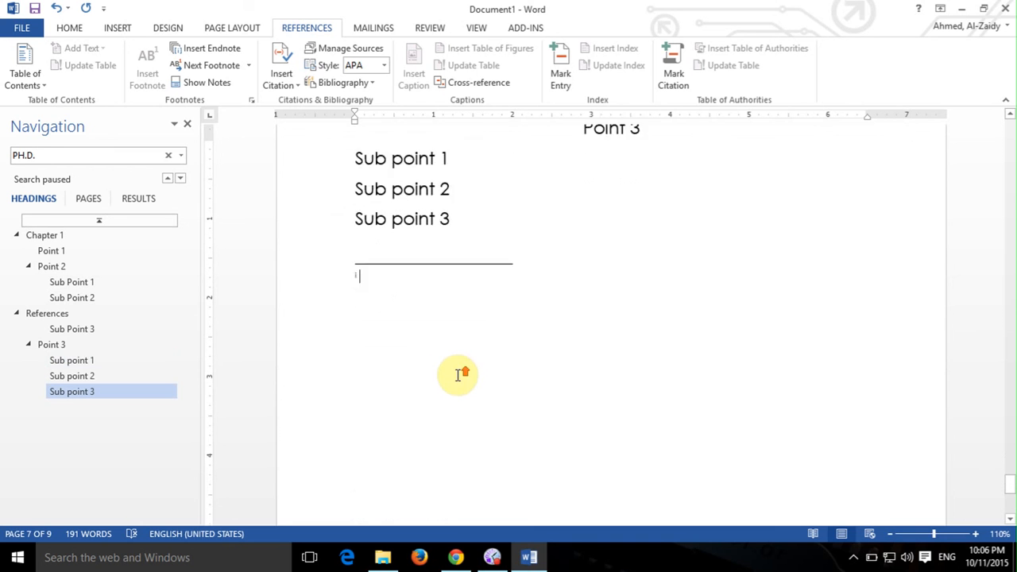
type("The ende")
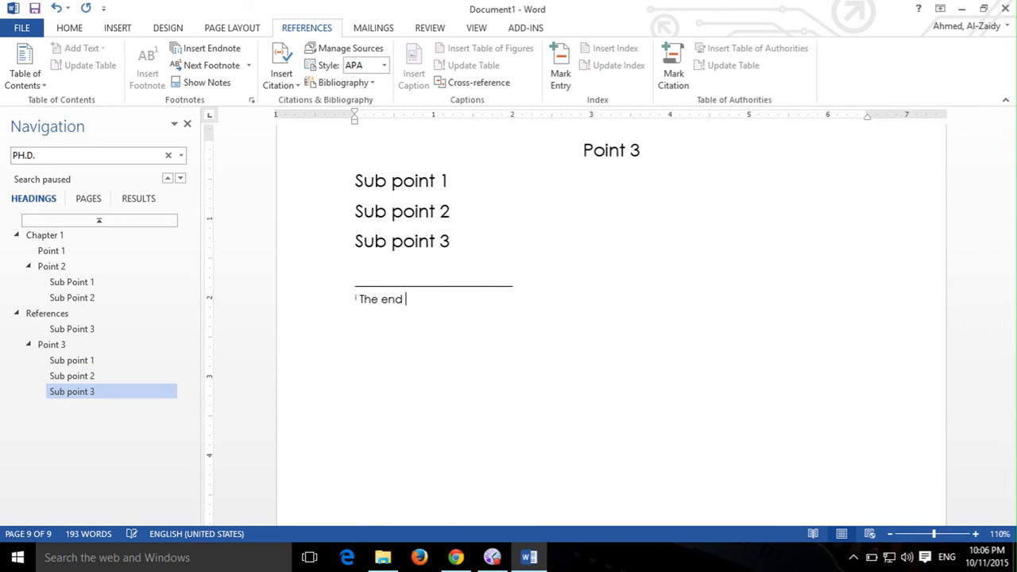
Convert the "The end" endnote on the last page to a footnote.
scroll(620, 315, "up", 4)
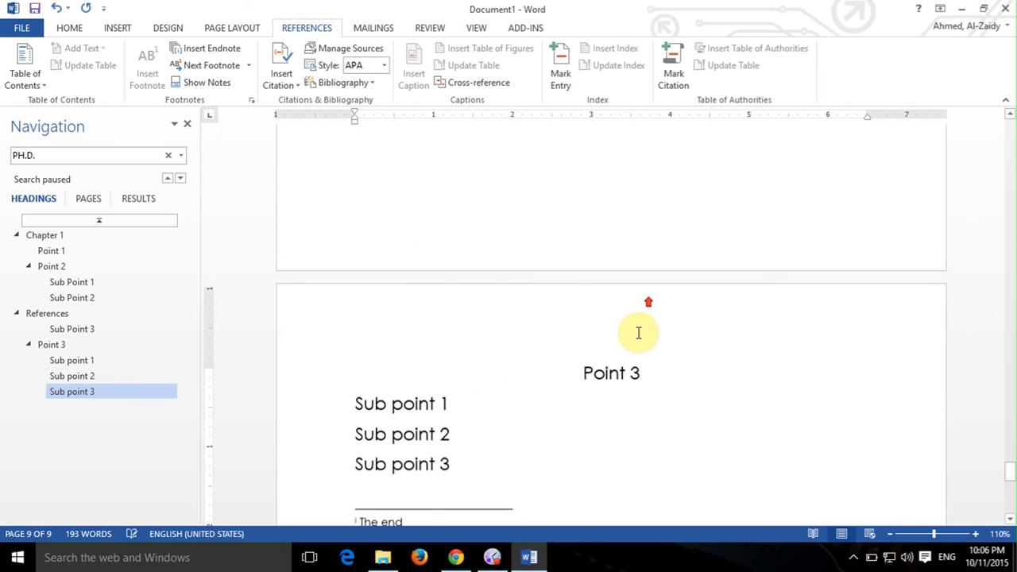
scroll(640, 338, "down", 2)
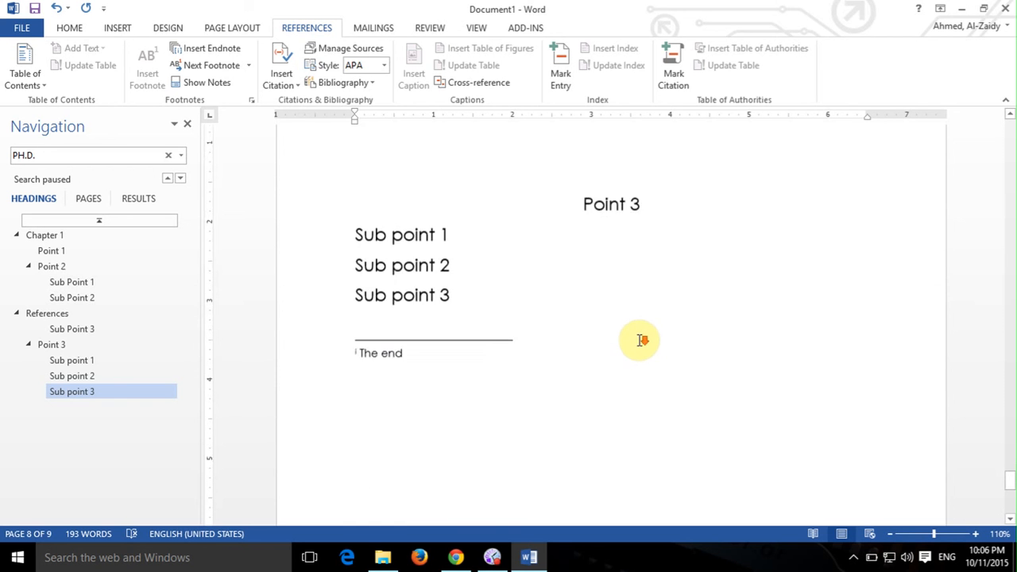
scroll(642, 341, "up", 10)
scroll(644, 348, "up", 6)
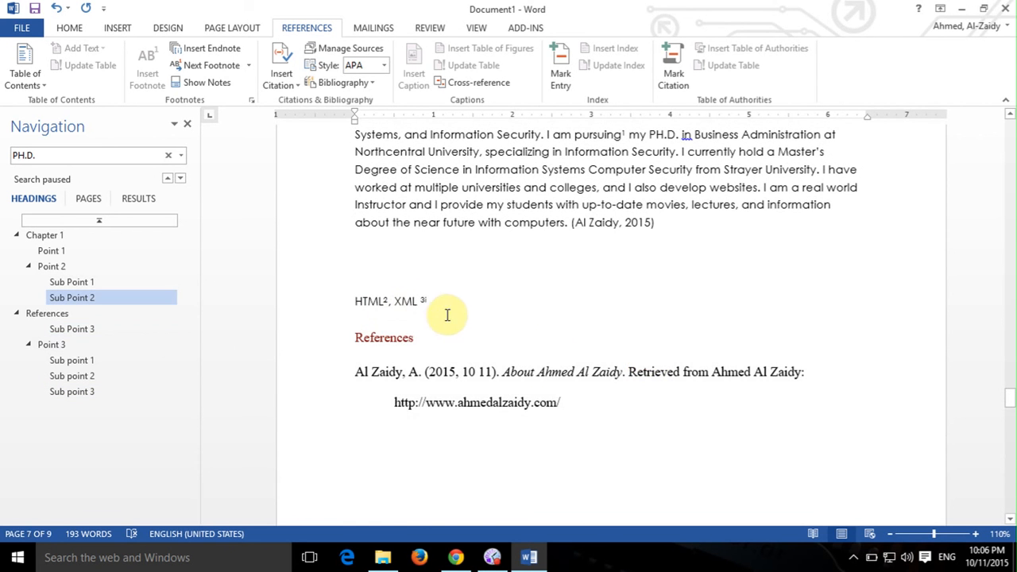
scroll(568, 365, "down", 10)
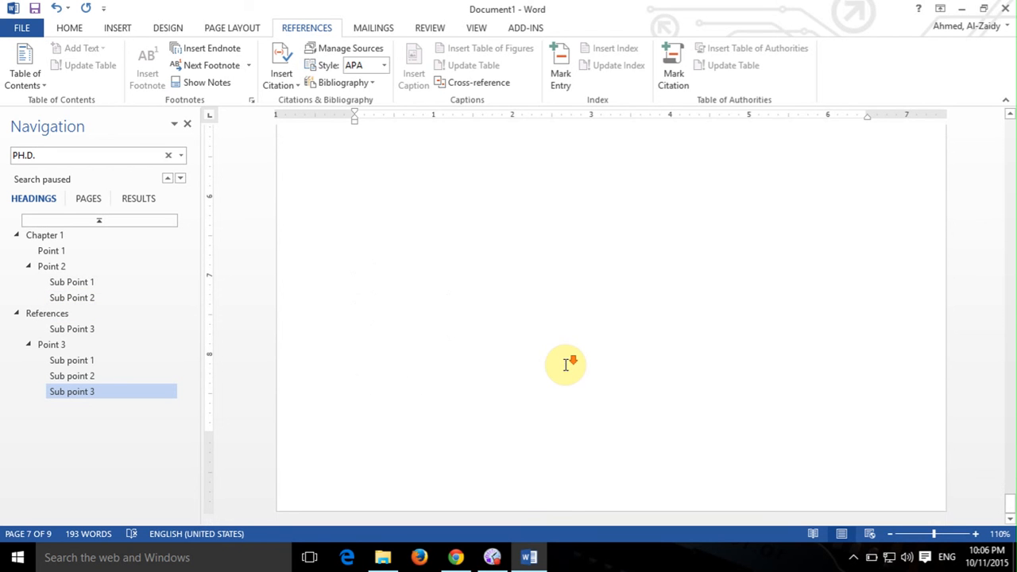
scroll(576, 378, "down", 5)
scroll(401, 373, "up", 2)
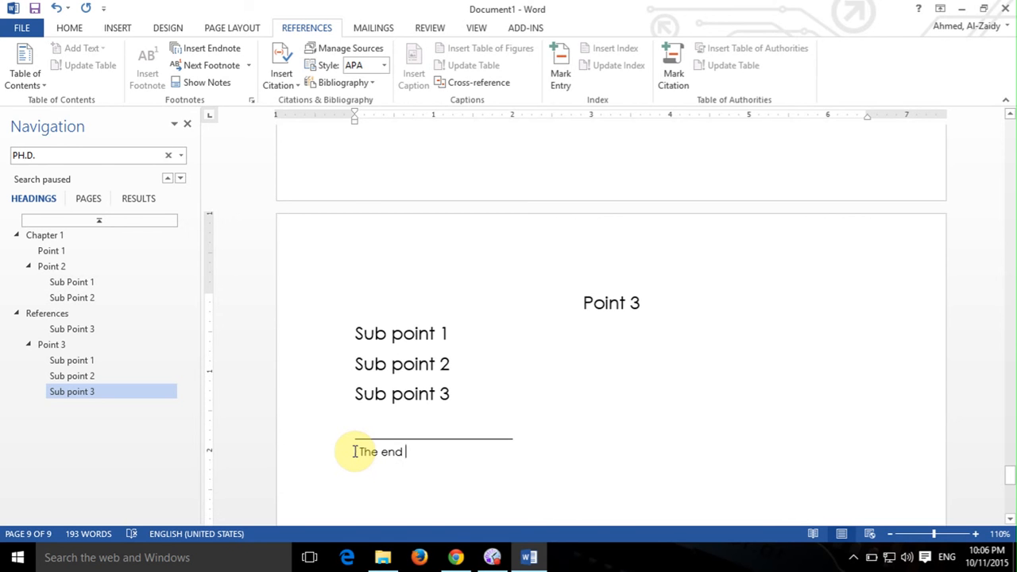
right_click(354, 451)
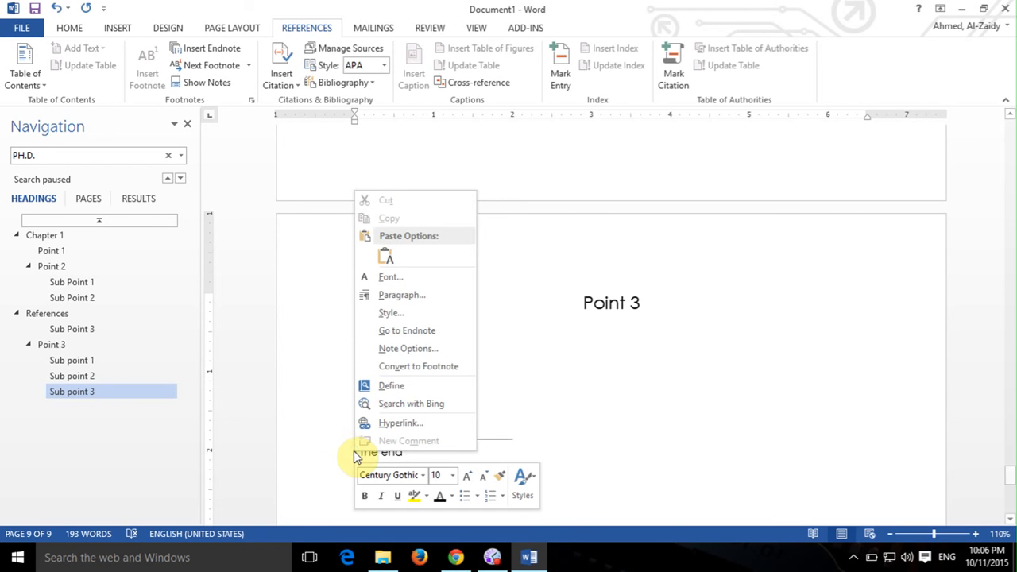
left_click(438, 368)
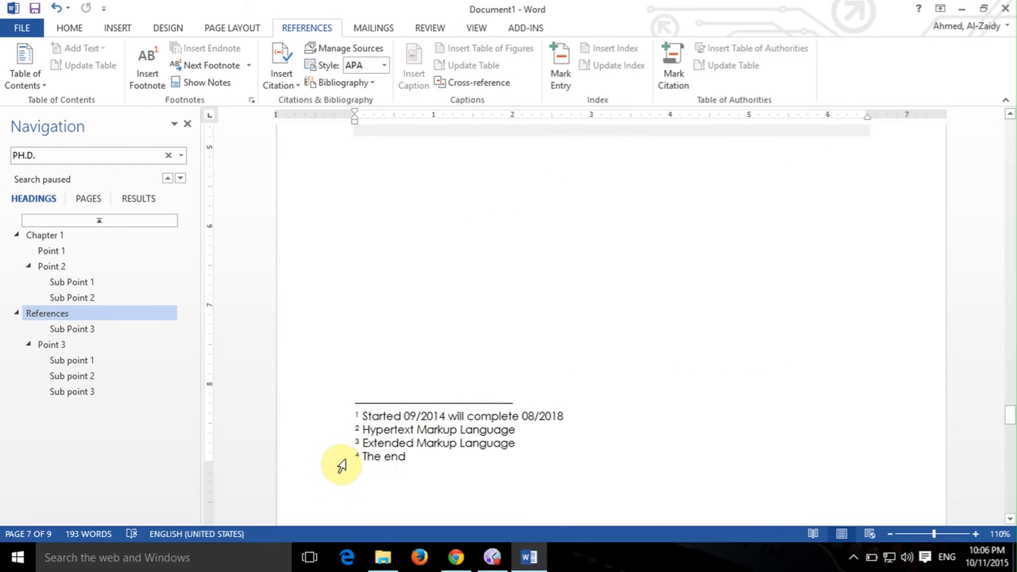
Convert the "The end" footnote back to an endnote at the end of the document.
right_click(356, 459)
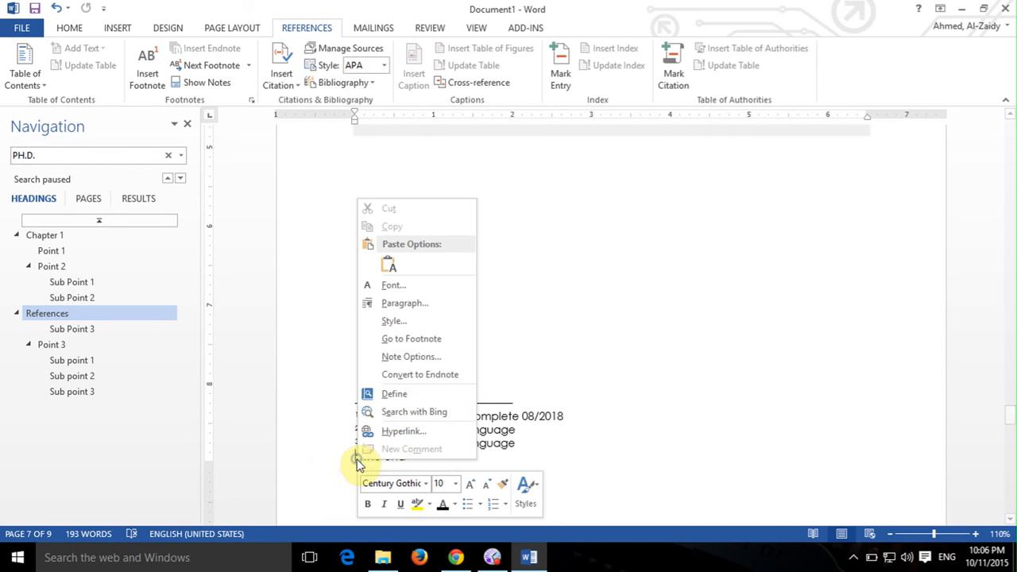
left_click(429, 377)
scroll(436, 423, "down", 5)
scroll(436, 422, "down", 10)
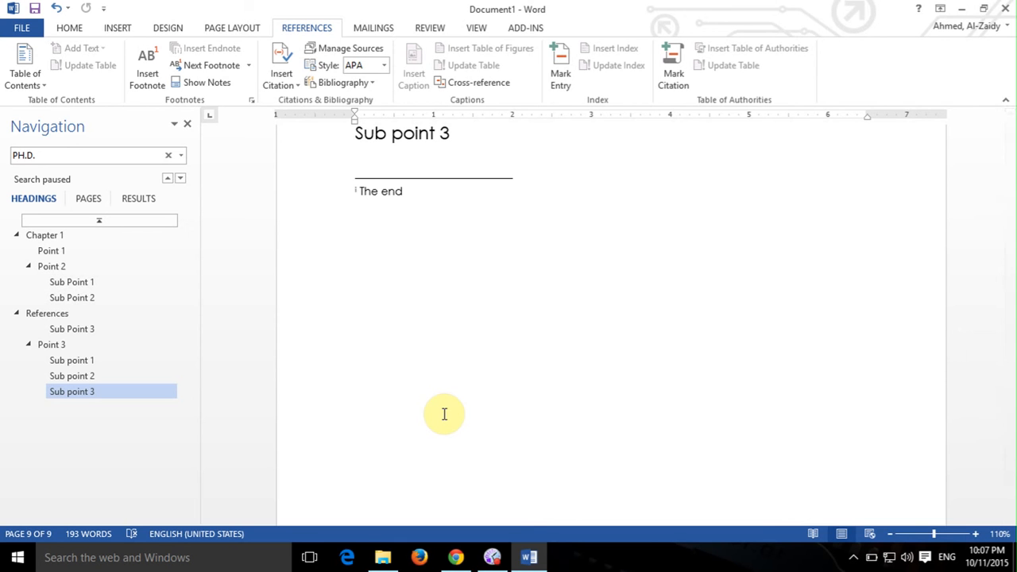
Search YouTube for "MS Word ch2" and insert the first video after the citation ending the Sub Point 2 paragraph.
scroll(502, 299, "up", 5)
scroll(540, 379, "up", 10)
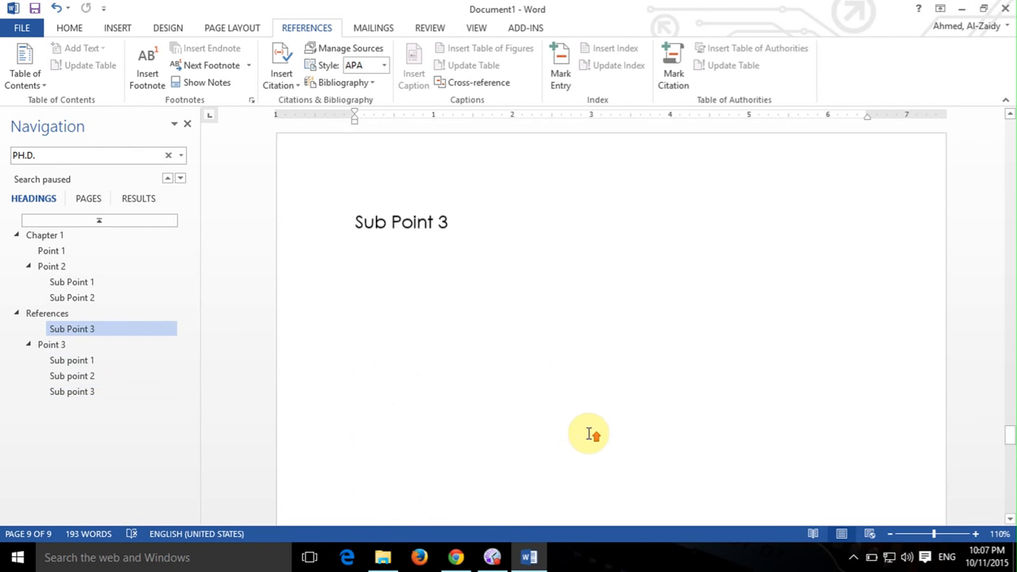
scroll(602, 449, "down", 5)
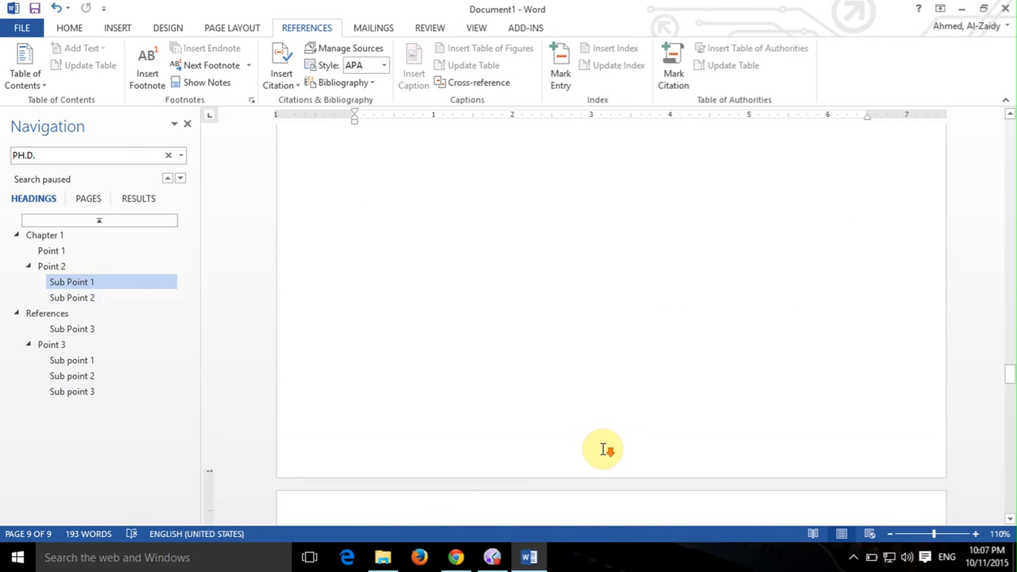
scroll(556, 363, "up", 1)
left_click(690, 282)
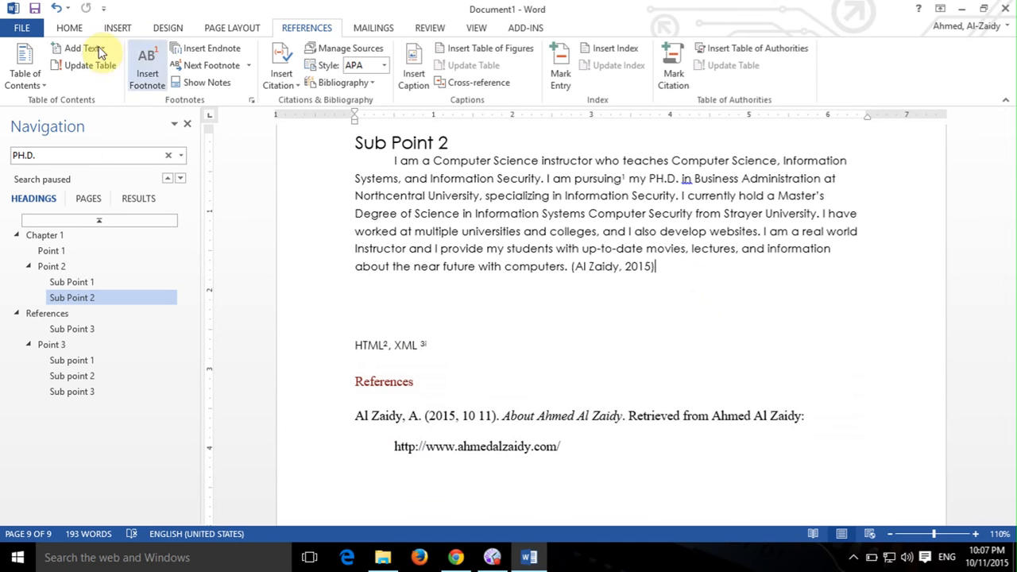
left_click(118, 28)
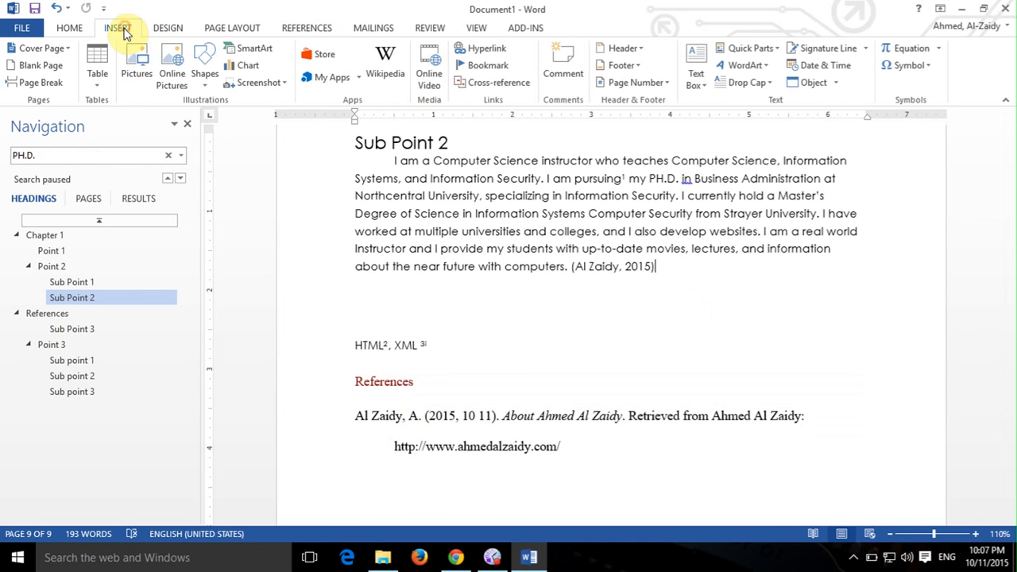
left_click(430, 76)
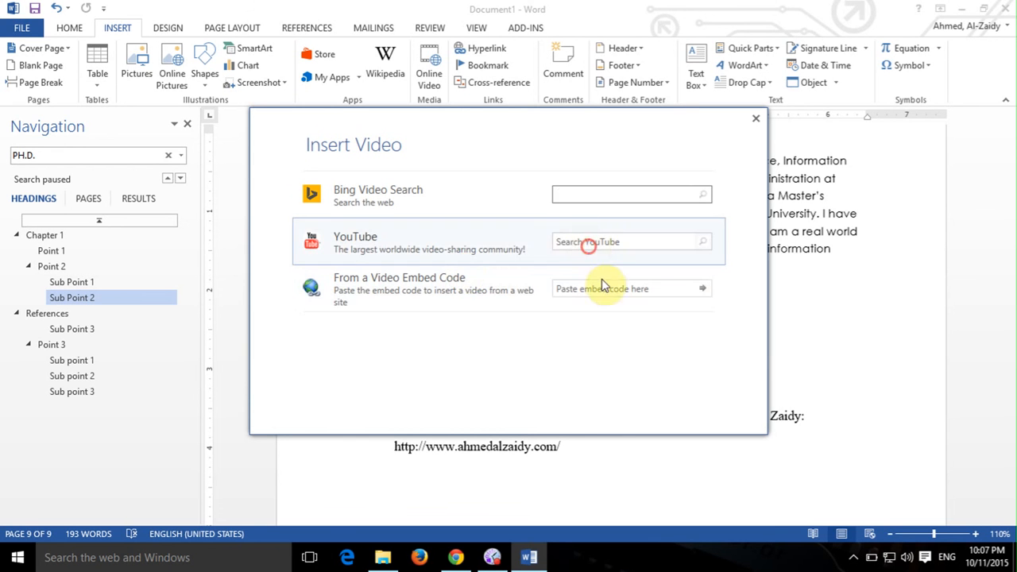
left_click(585, 242)
type("MS Word ch2")
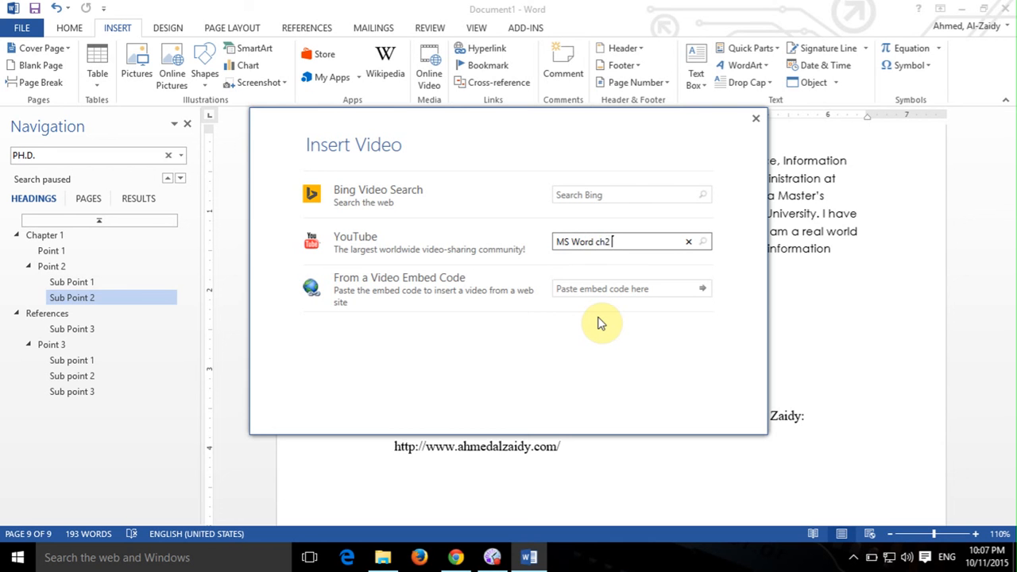
key("Return")
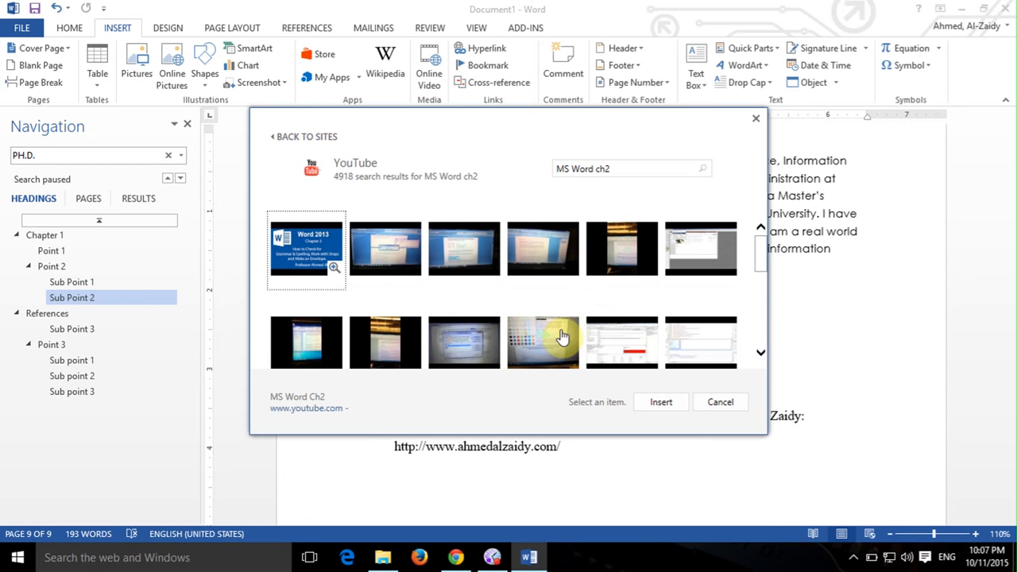
left_click(301, 256)
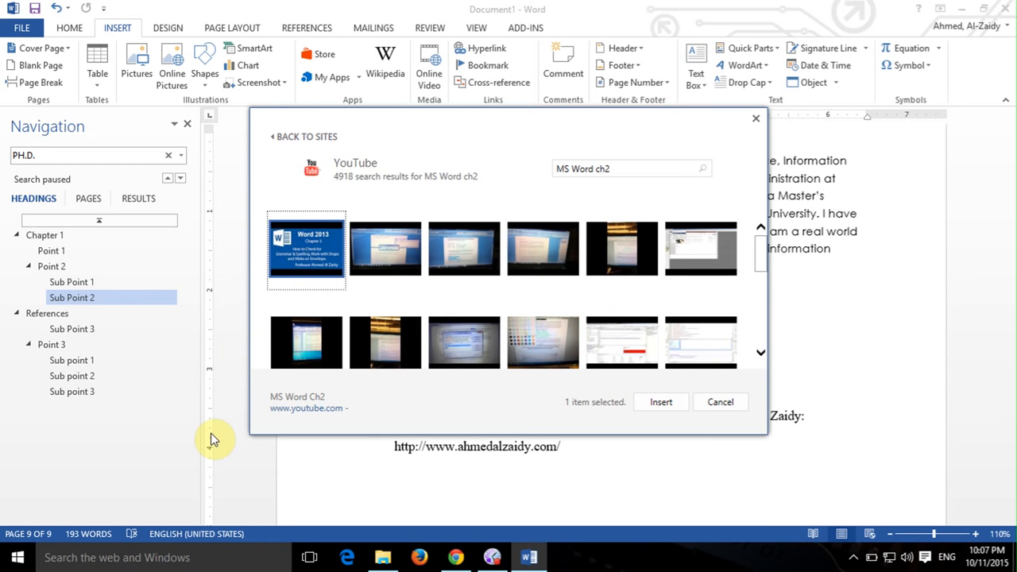
left_click(661, 402)
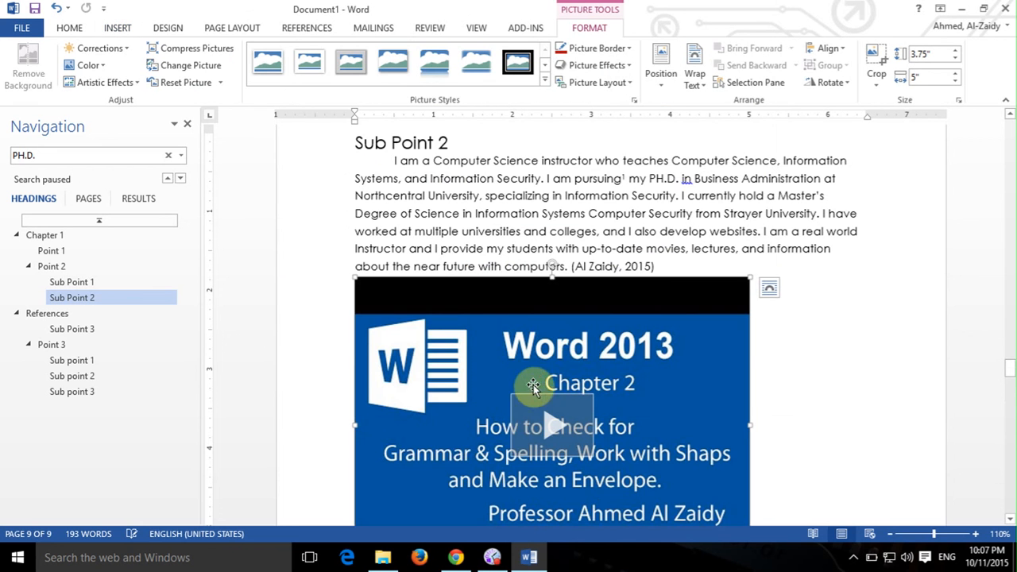
Try the Tight and Through text wrapping on the inserted video, and set it to Square.
left_click(374, 440)
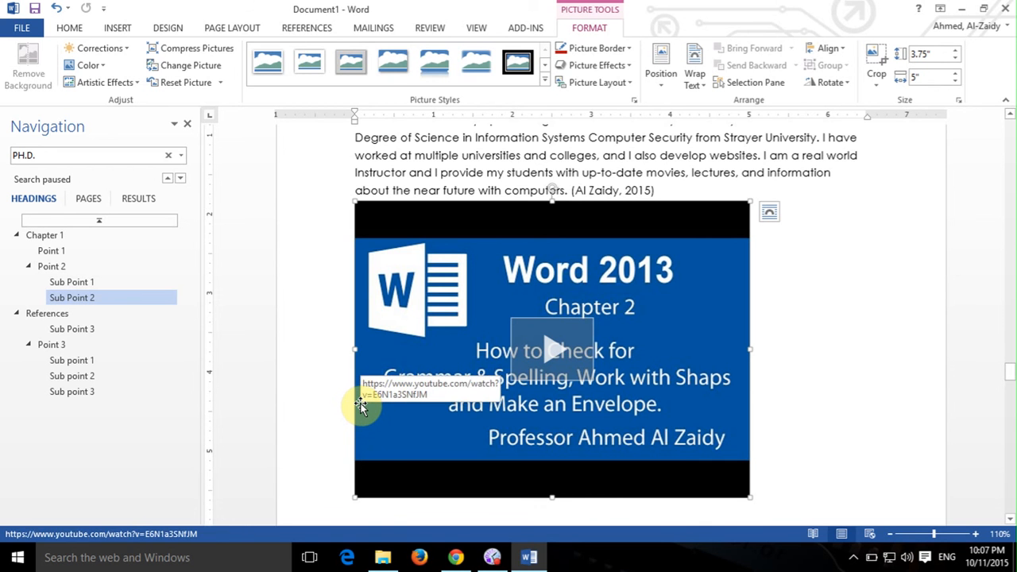
left_click(767, 214)
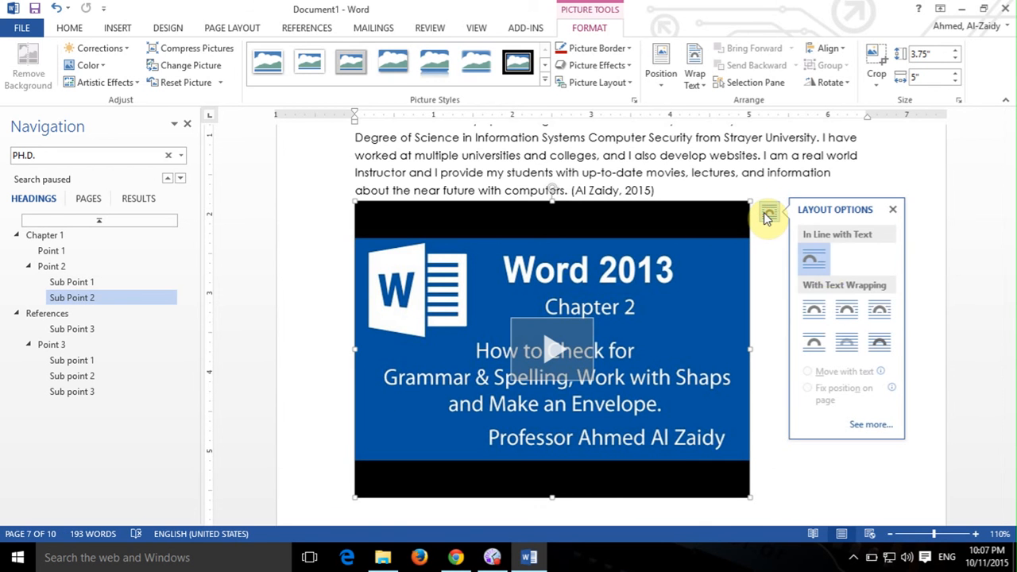
left_click(846, 310)
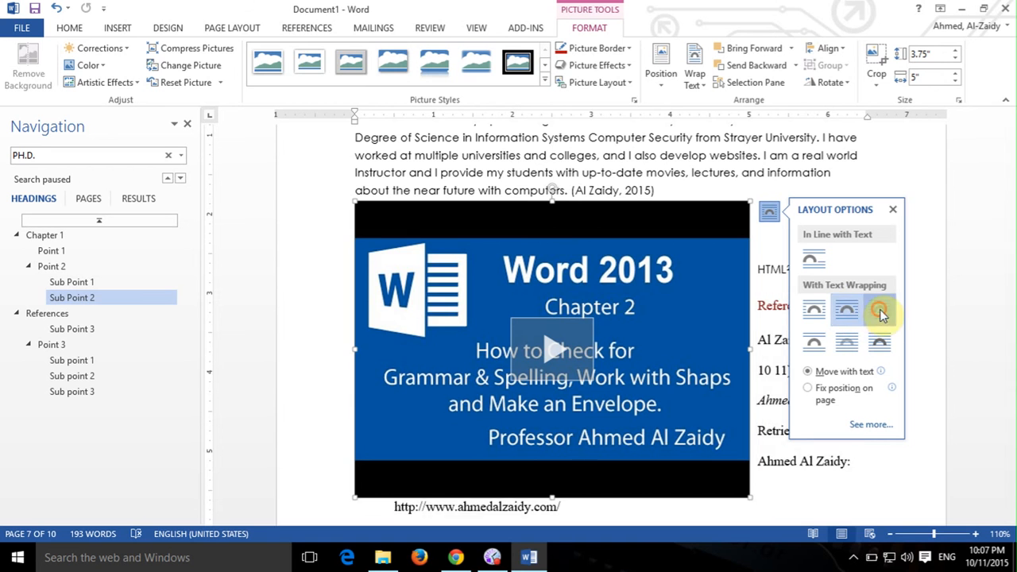
left_click(878, 311)
left_click(813, 309)
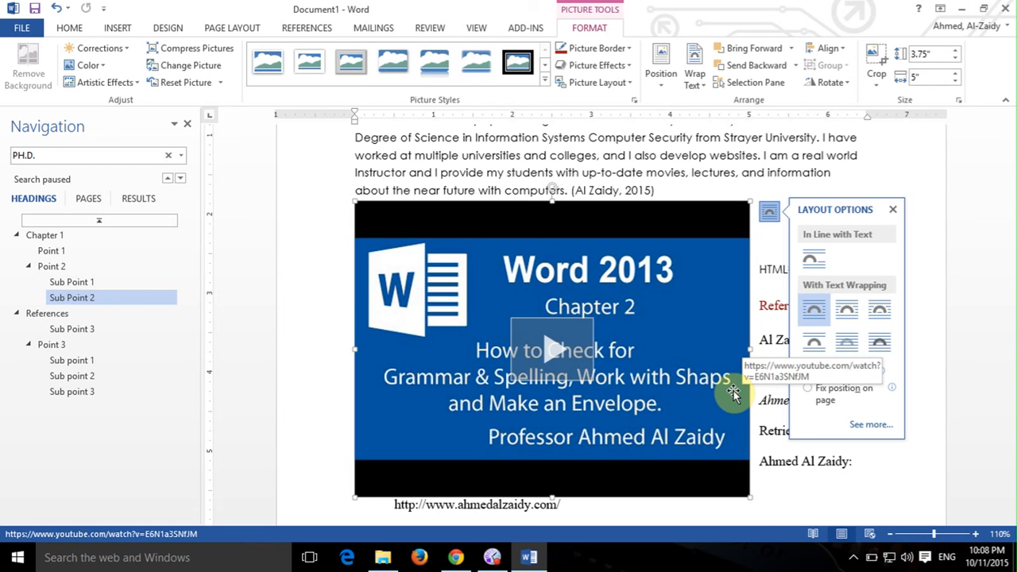
Insert the caption "Figure 1" below the inserted video, using the Figure label.
left_click(309, 414)
left_click(736, 230)
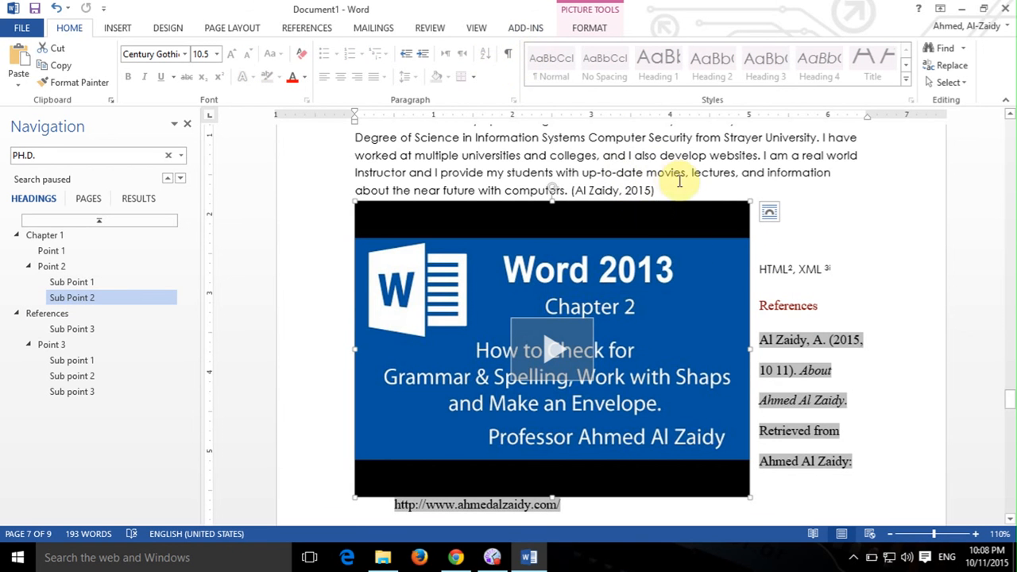
right_click(740, 211)
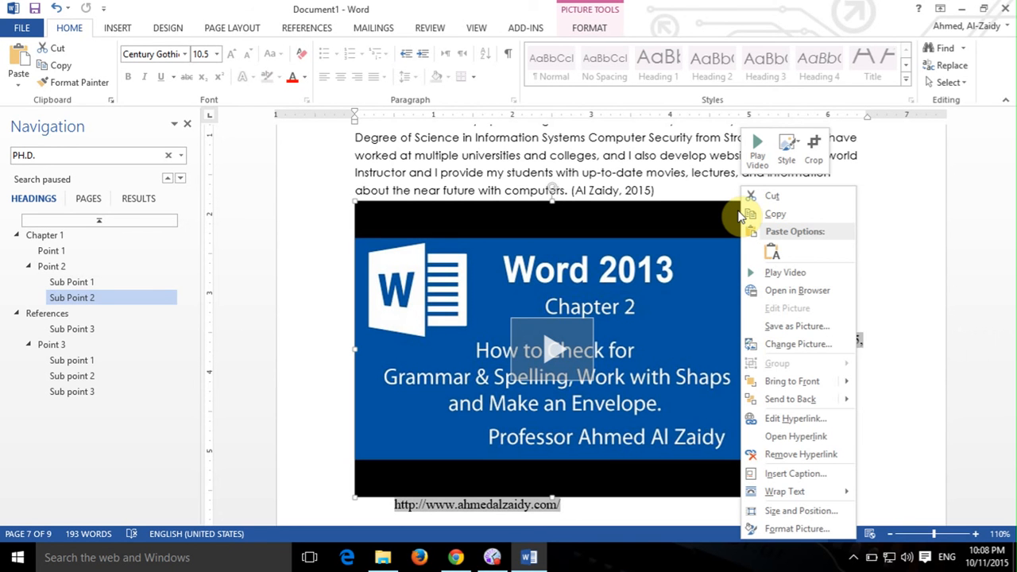
left_click(306, 32)
left_click(414, 67)
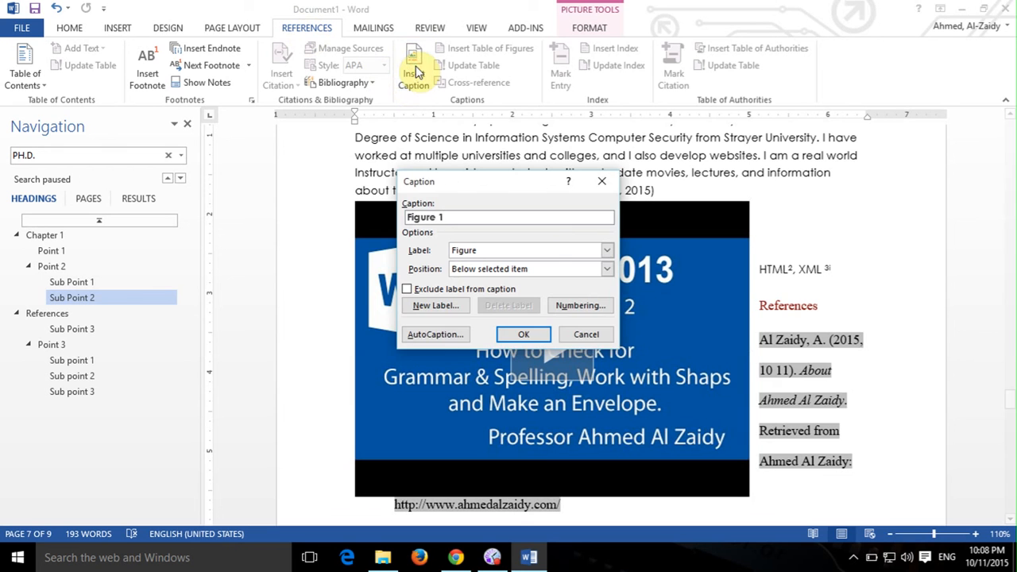
left_click(524, 334)
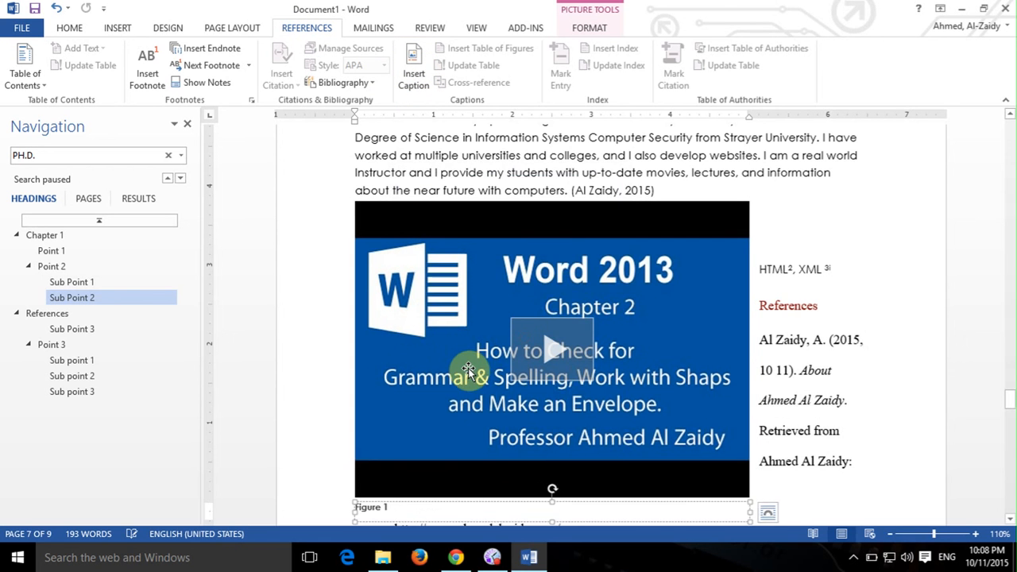
Insert a table with six columns and five rows below the "Sub Point 3" heading.
scroll(467, 370, "down", 2)
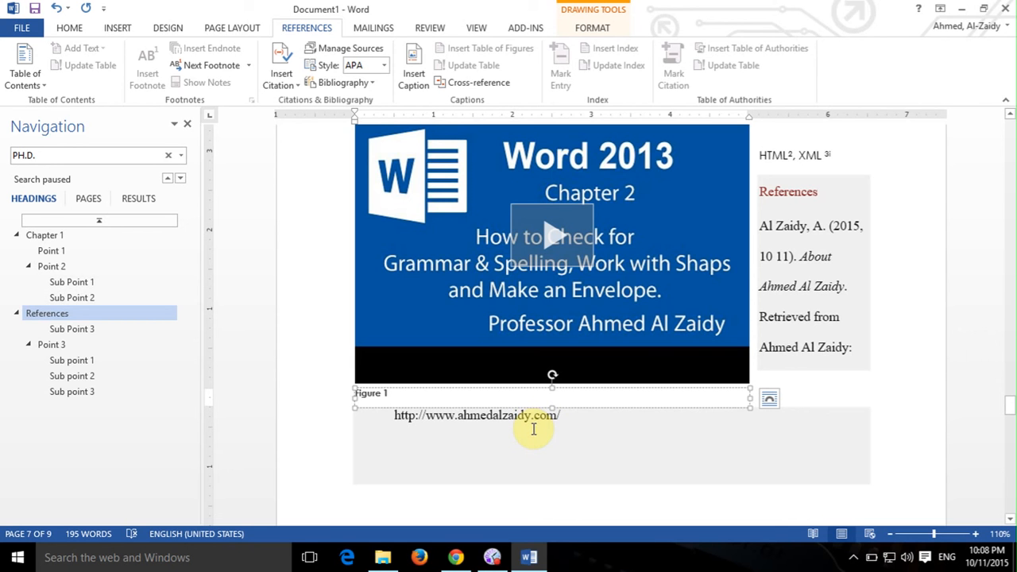
scroll(538, 431, "down", 6)
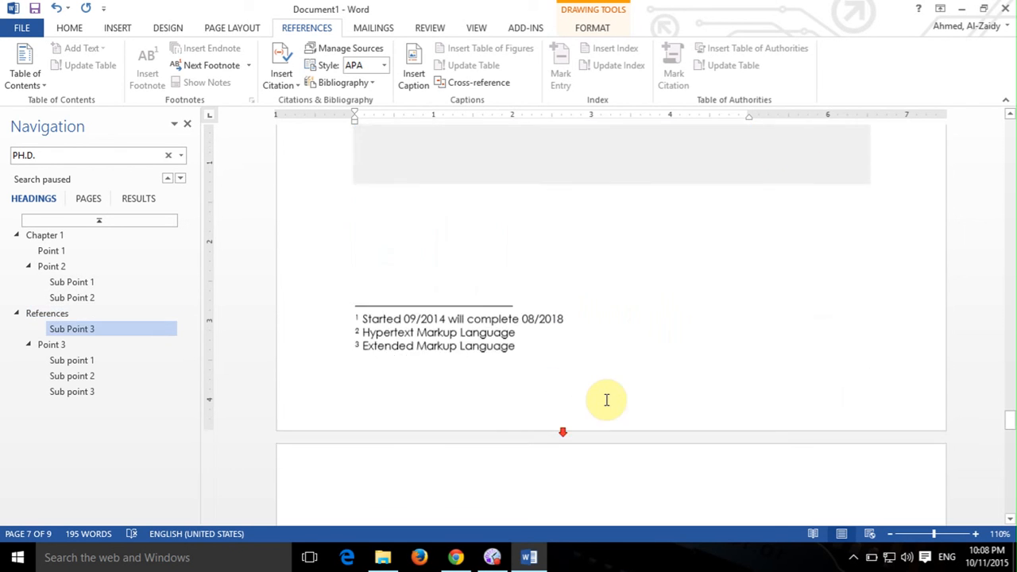
scroll(499, 319, "up", 6)
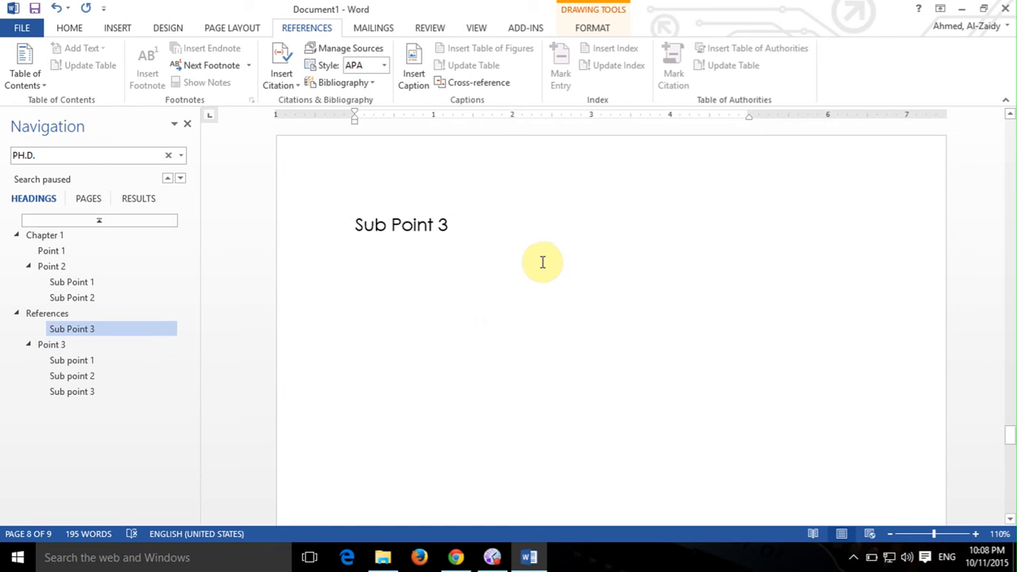
left_click(542, 259)
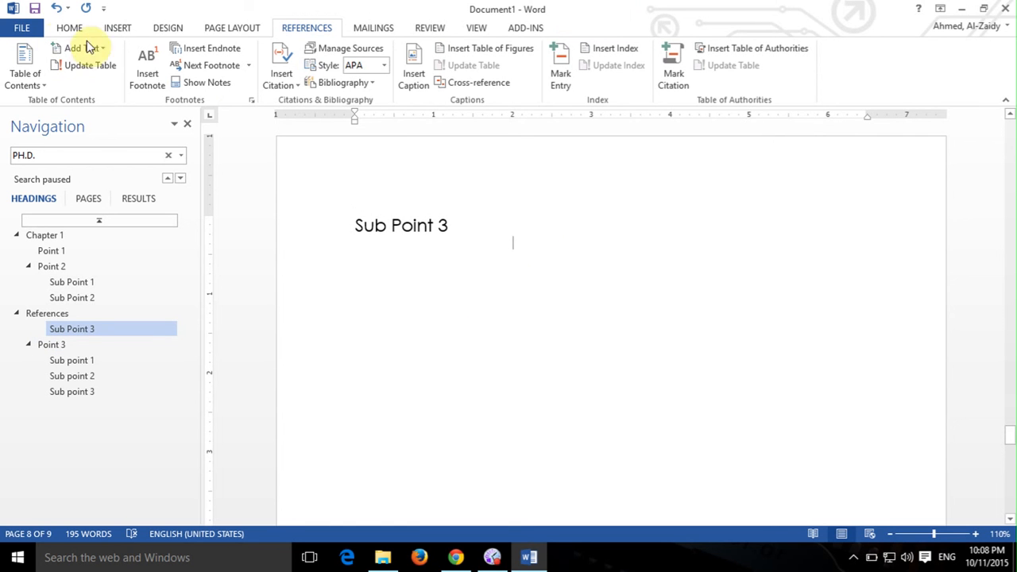
left_click(117, 27)
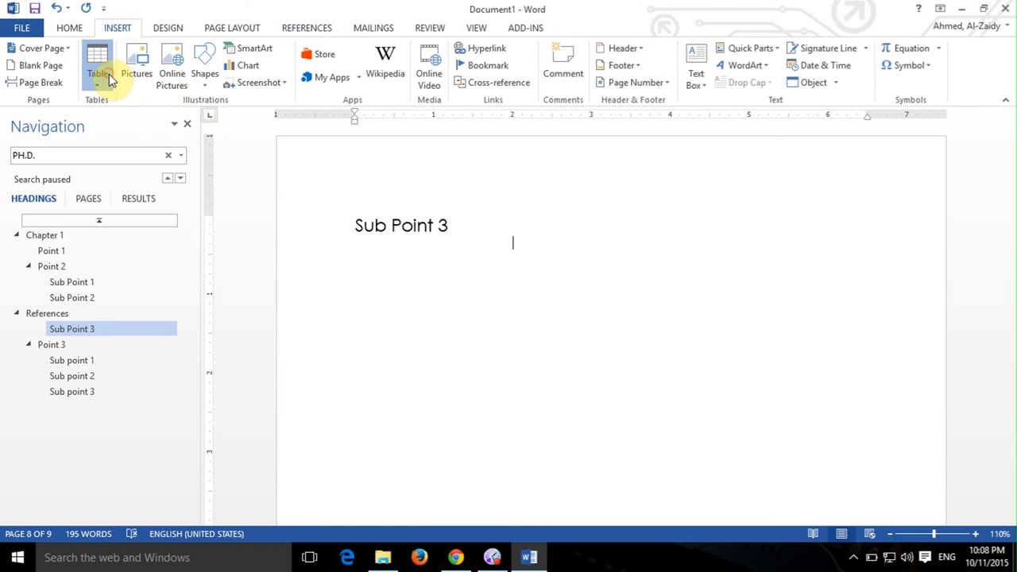
left_click(105, 74)
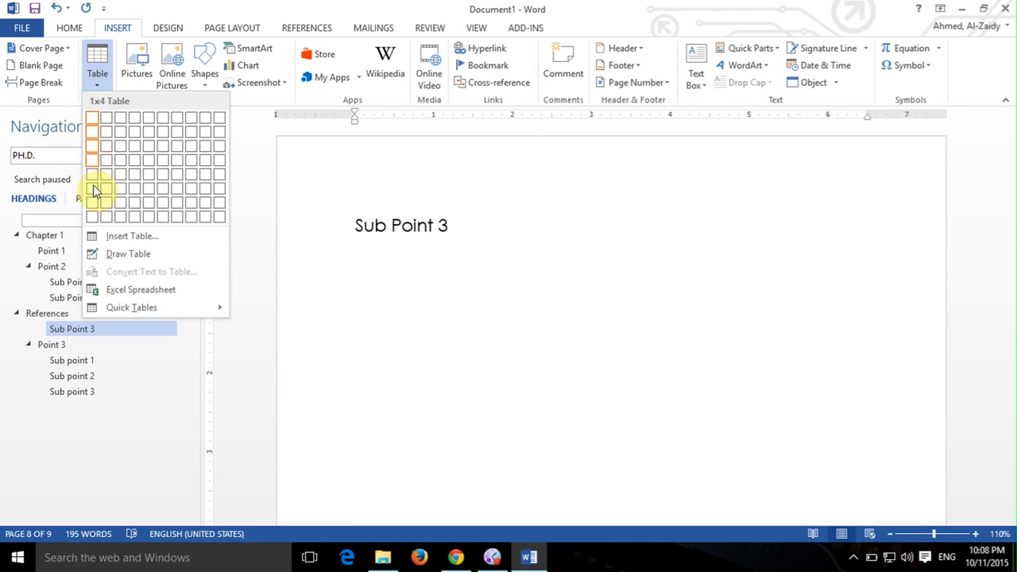
left_click(168, 173)
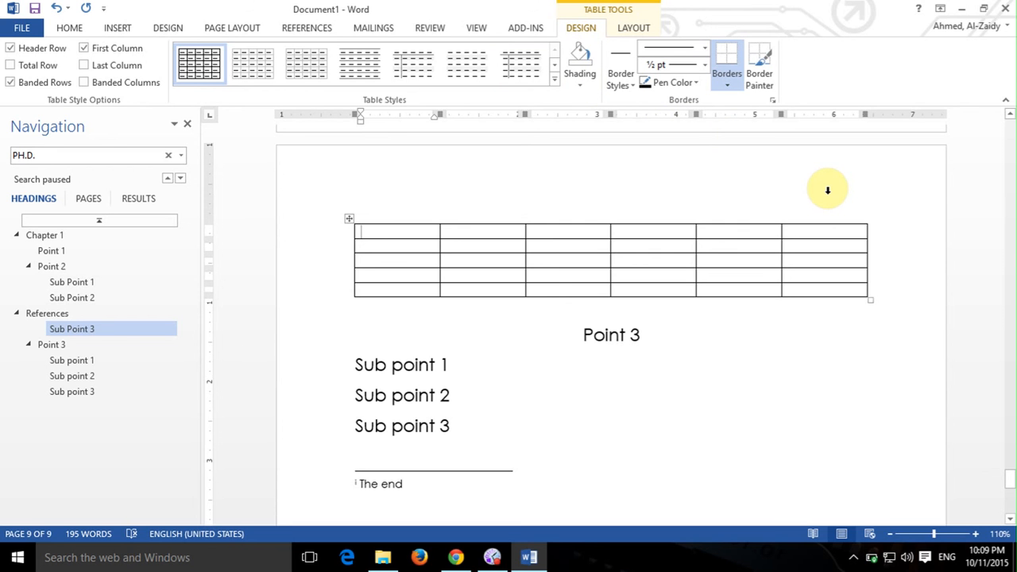
Toggle the table's Header Row, First Column, Total Row and Last Column style options and return each to its original setting.
left_click(49, 51)
left_click(48, 51)
left_click(115, 51)
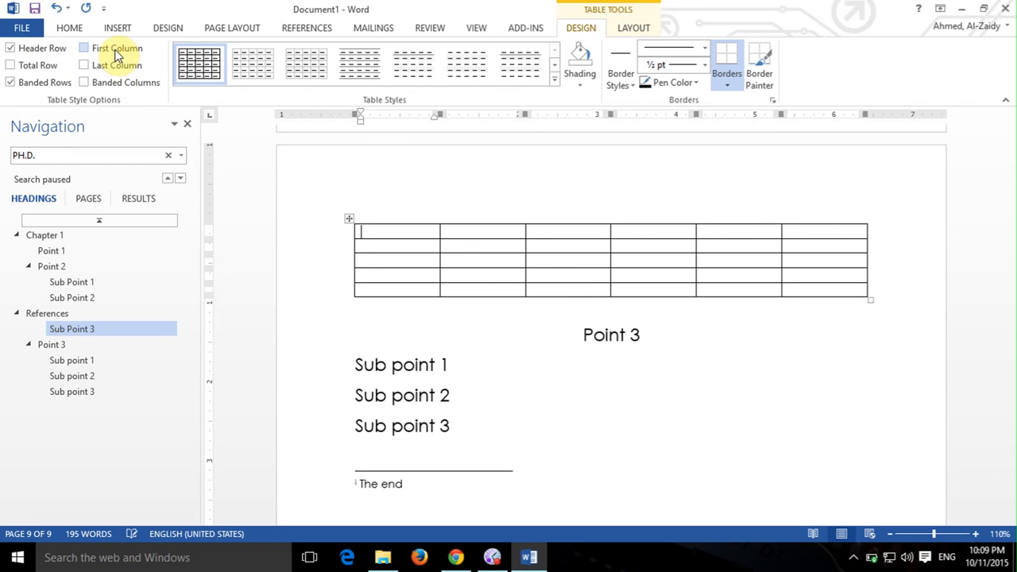
left_click(115, 51)
left_click(39, 71)
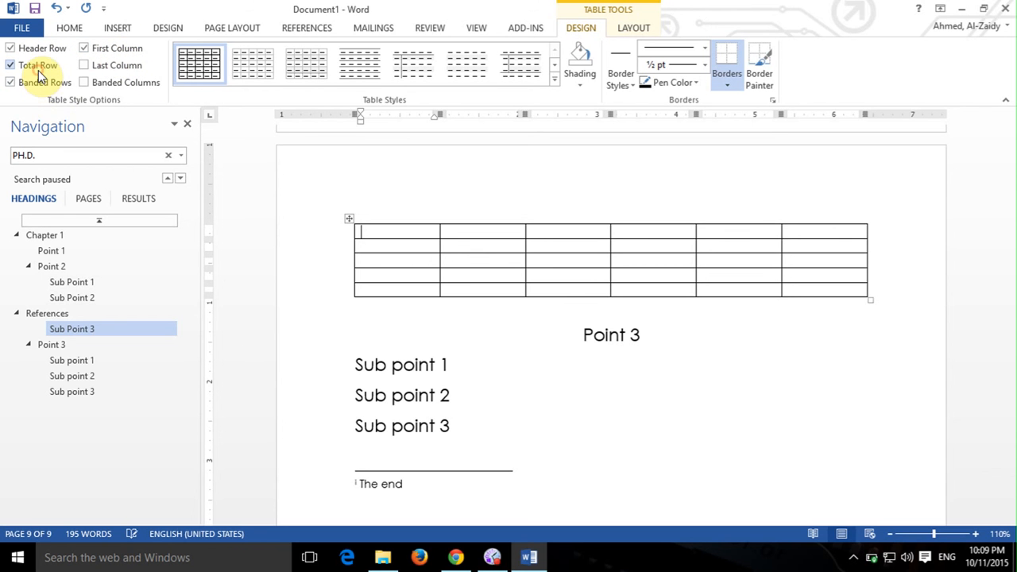
left_click(38, 70)
left_click(97, 67)
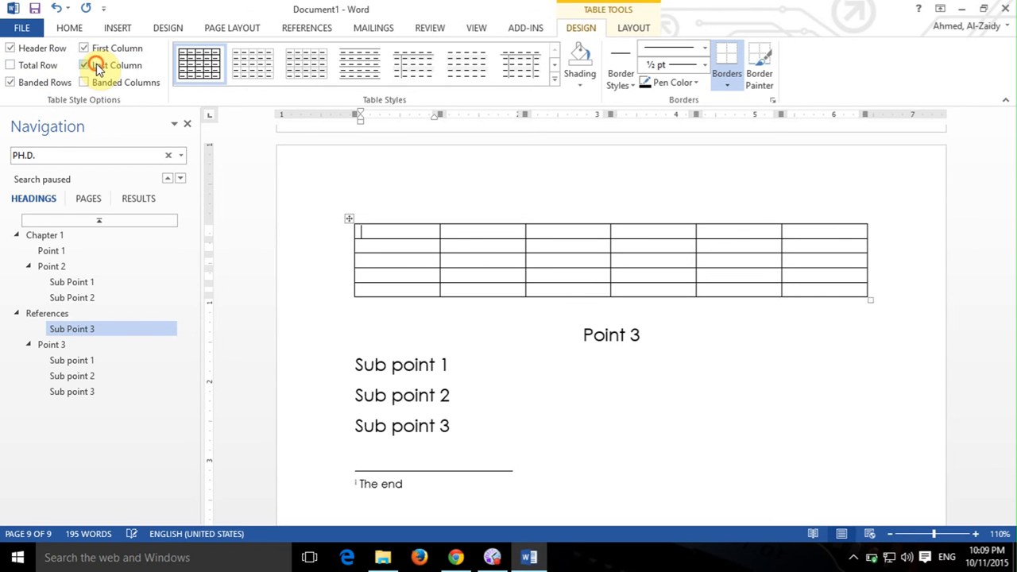
left_click(97, 67)
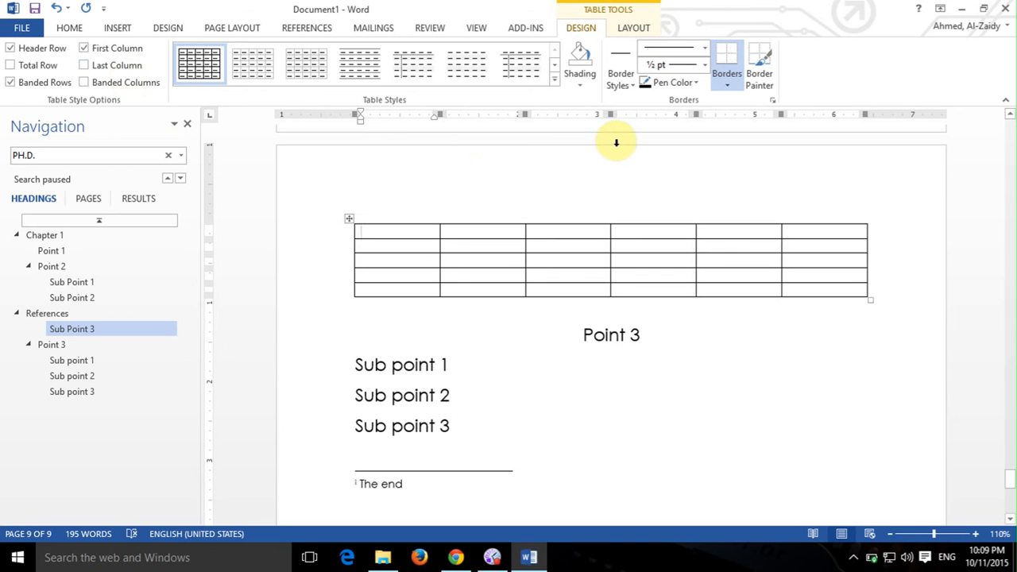
Apply the blue Grid Table 5 Dark style to the table.
left_click(554, 78)
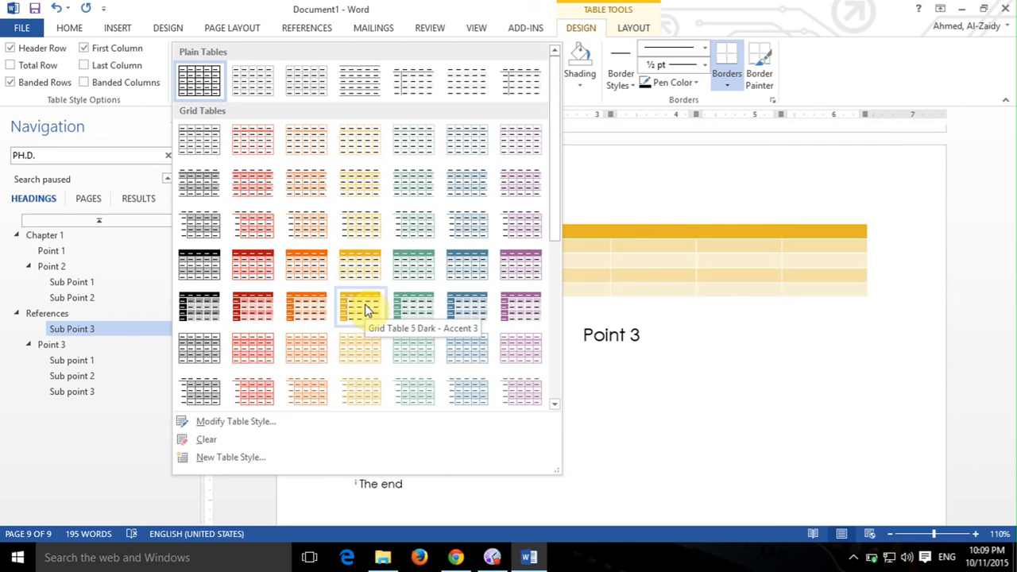
left_click(479, 316)
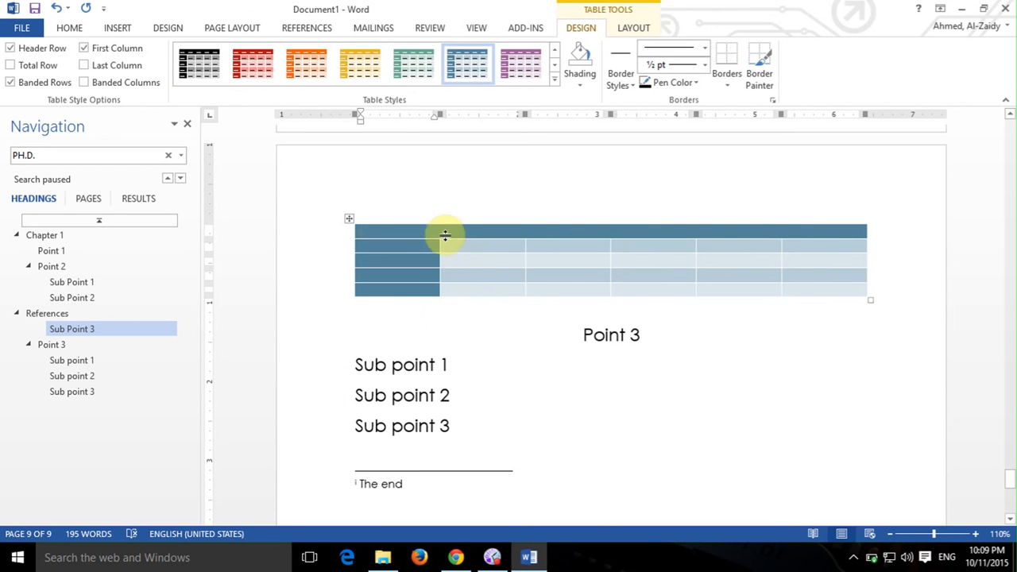
Select several single columns and the second row of the table in turn, ending with the cursor in the last row.
left_click(386, 214)
left_click(465, 207)
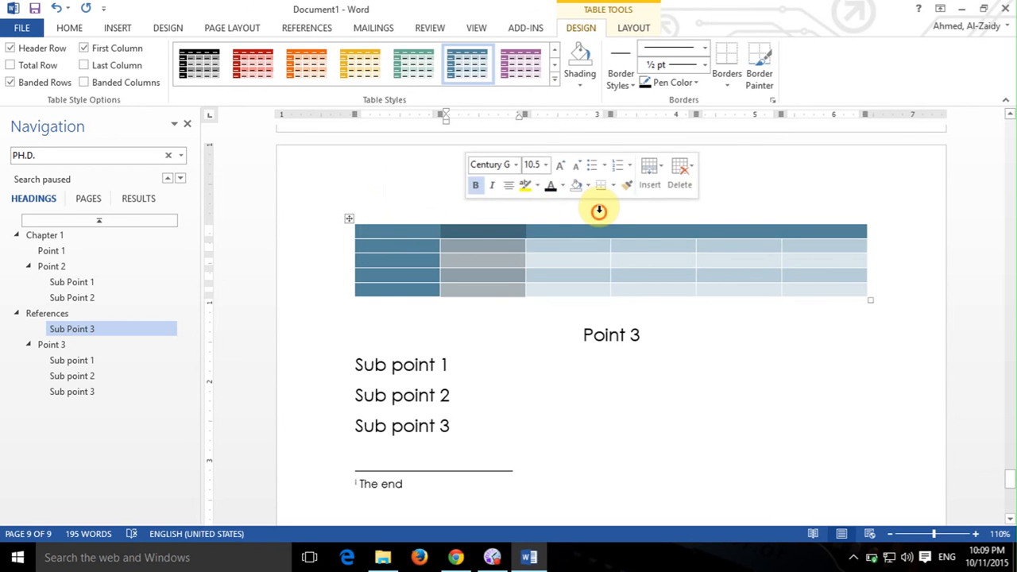
left_click(599, 206)
left_click(726, 205)
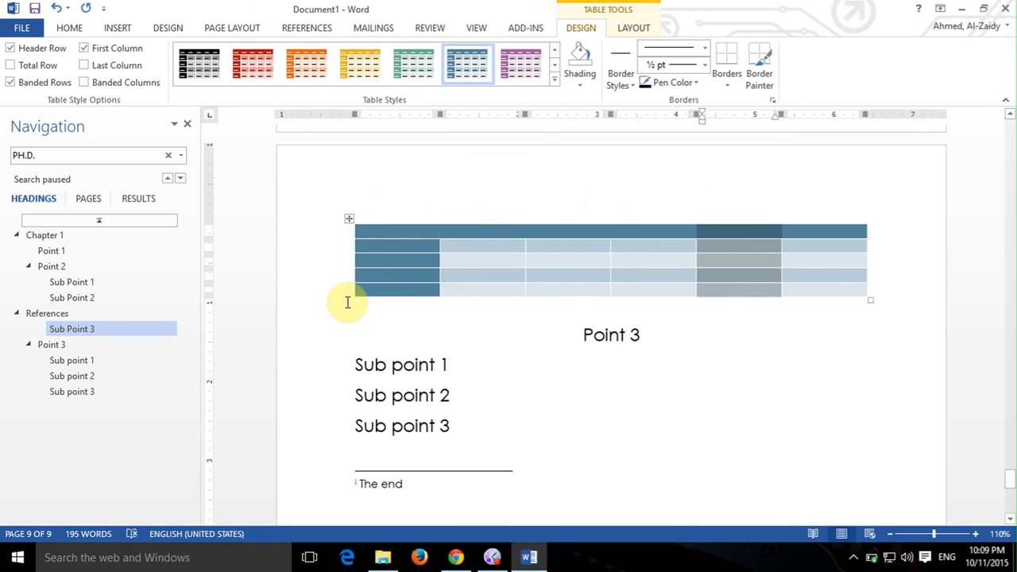
left_click(349, 247)
left_click(493, 288)
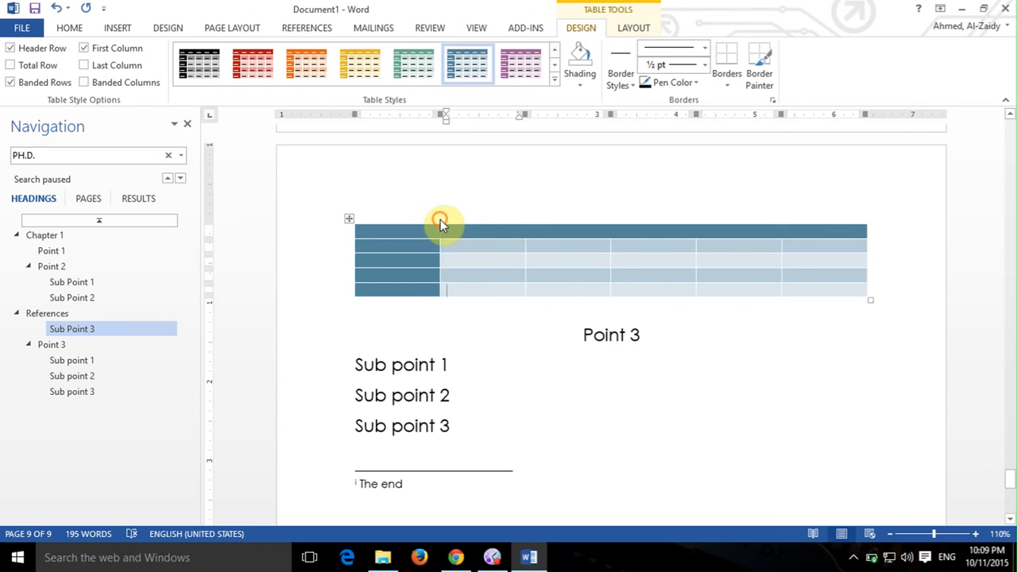
Insert a new column directly after the table's first column and check the insert options available for it.
left_click(440, 218)
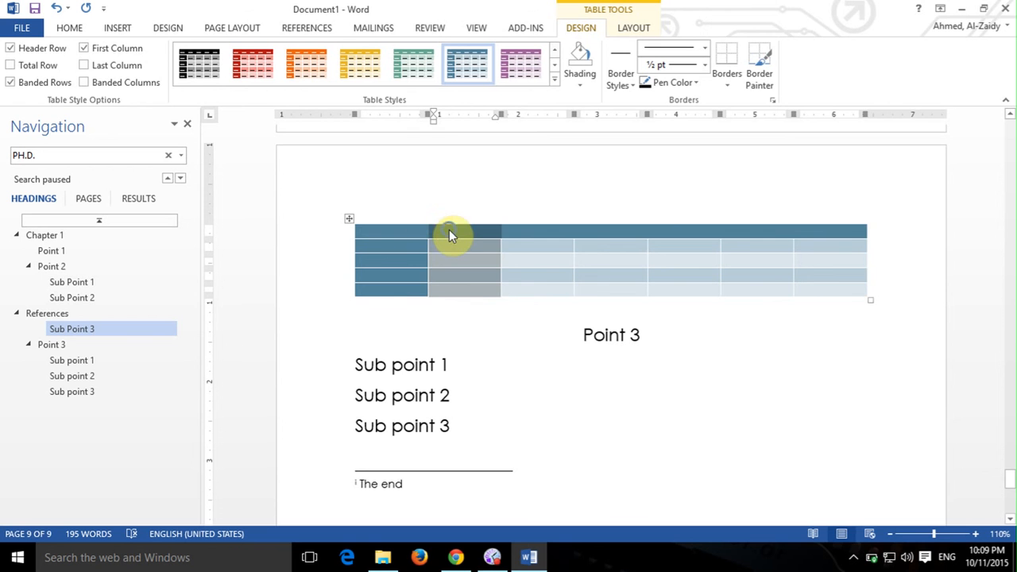
right_click(448, 230)
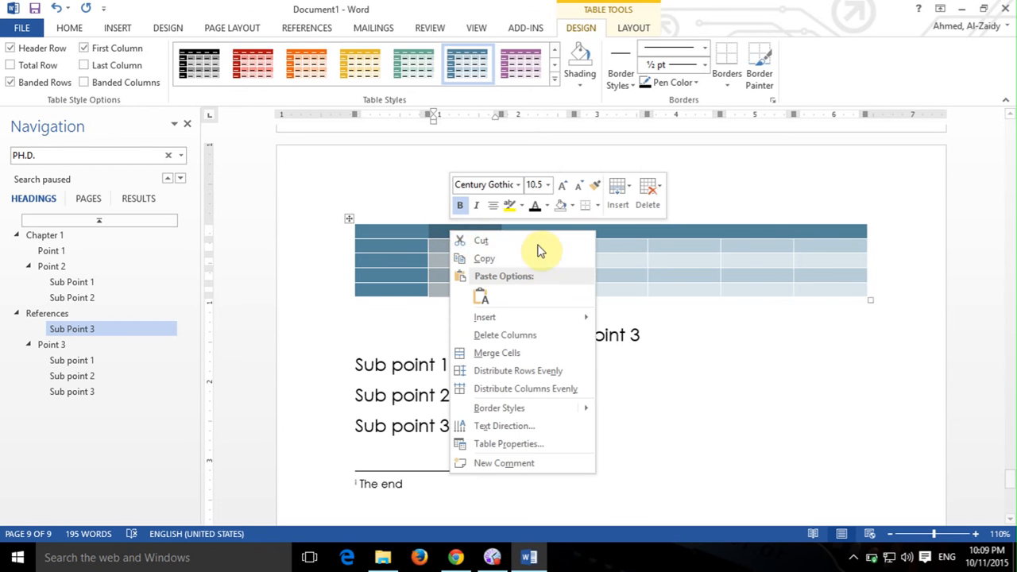
left_click(619, 198)
left_click(787, 156)
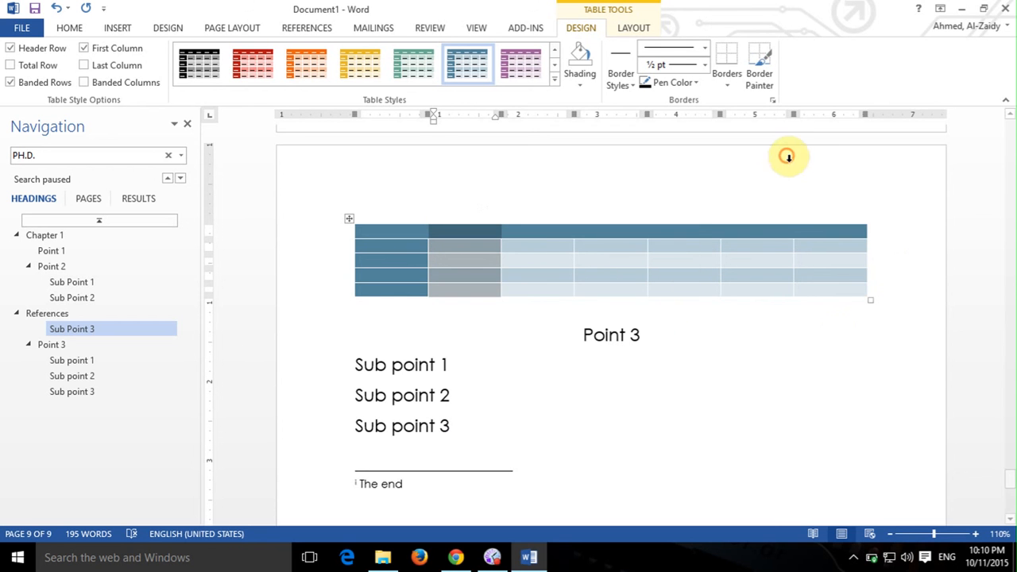
left_click(582, 85)
left_click(581, 80)
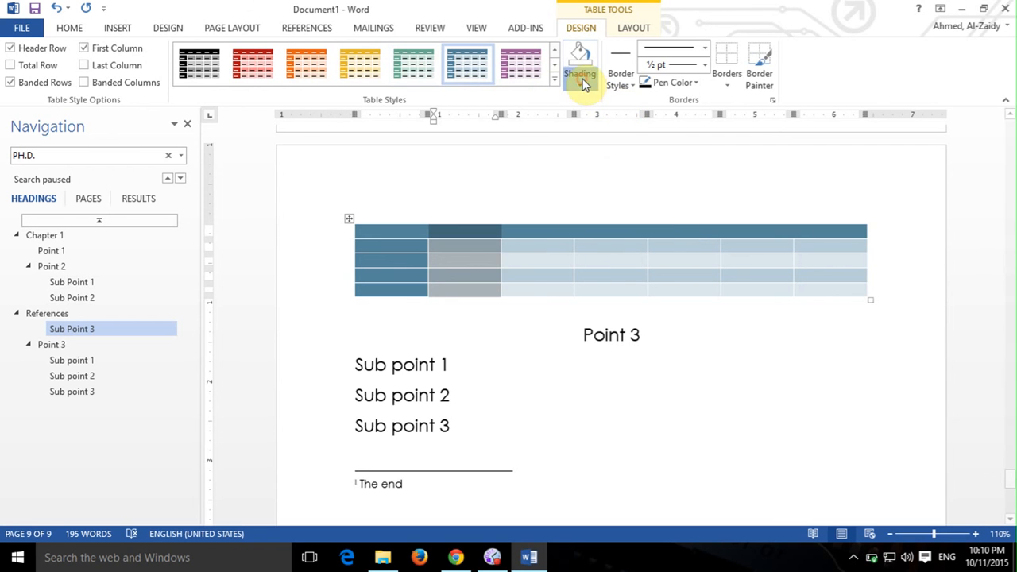
left_click(706, 67)
left_click(707, 69)
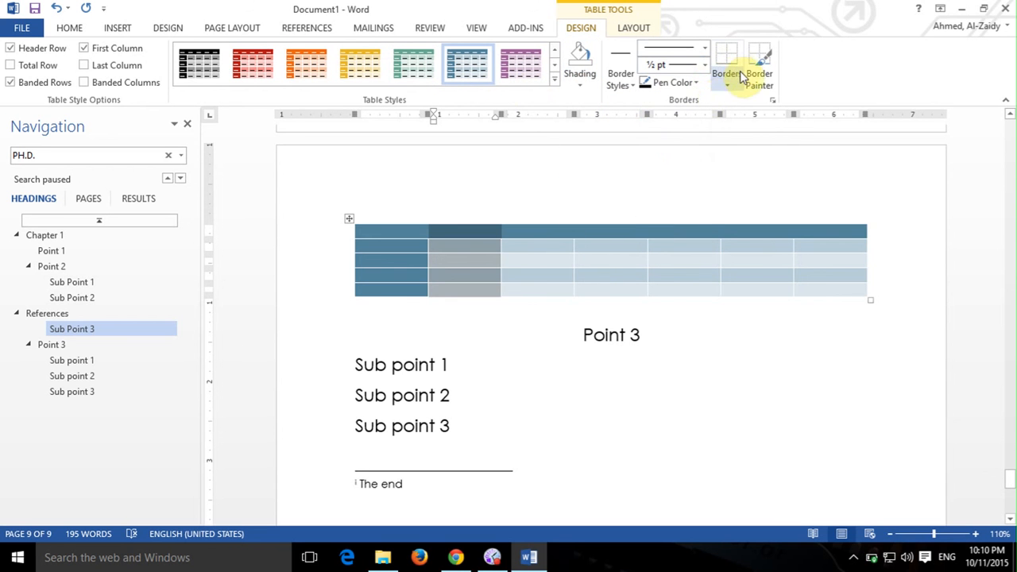
Show the table gridlines and centre the new column's cell contents both horizontally and vertically.
left_click(634, 31)
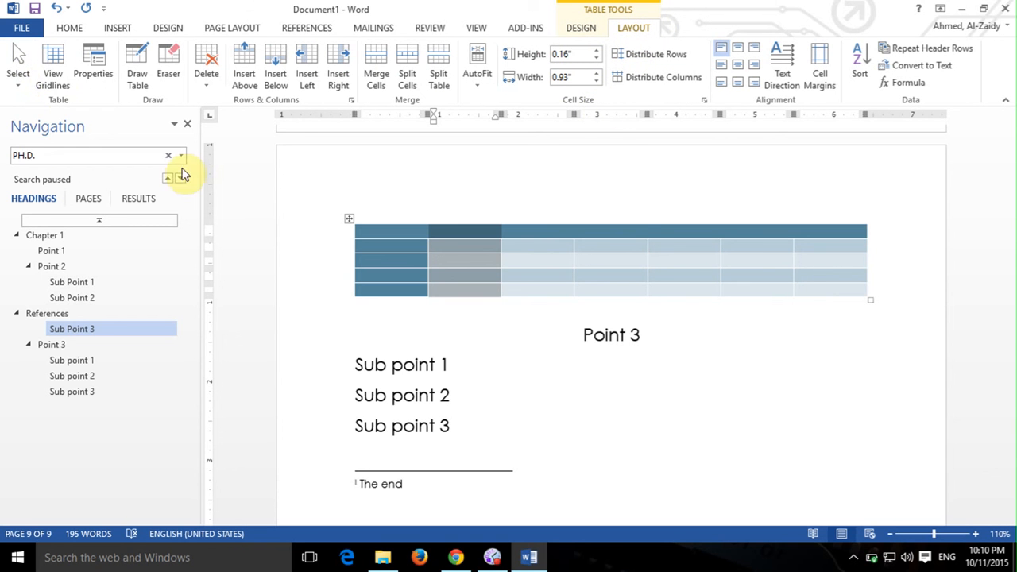
left_click(53, 65)
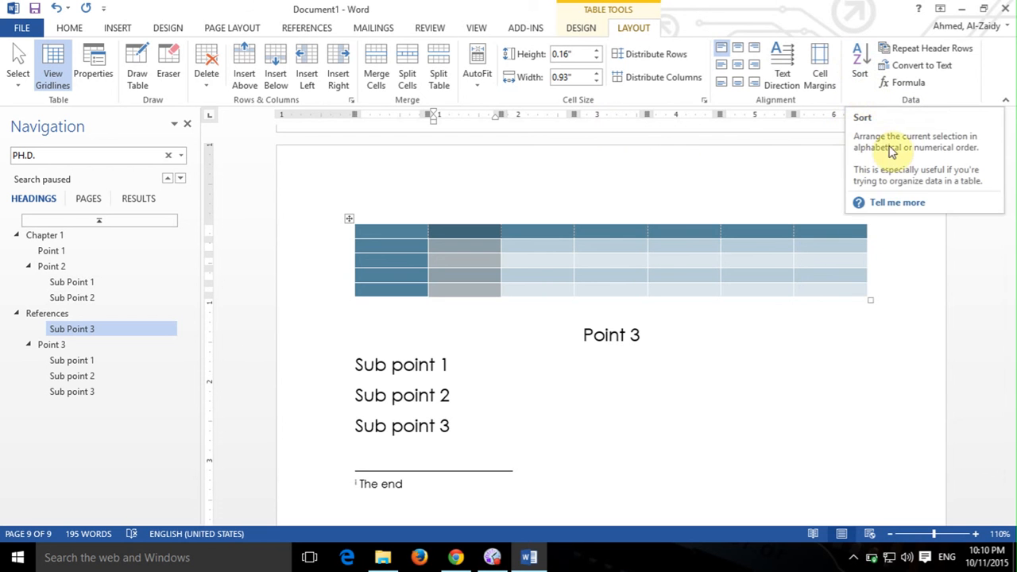
left_click(743, 67)
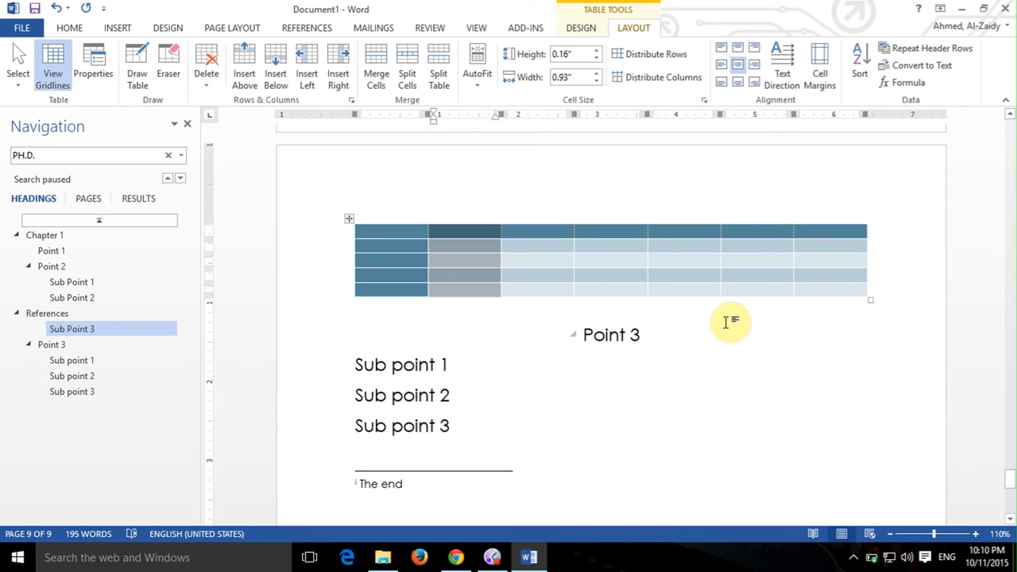
Review the document's pages from the table backwards through the Sub Point and Point sections towards the beginning.
scroll(726, 340, "down", 2)
scroll(728, 340, "up", 4)
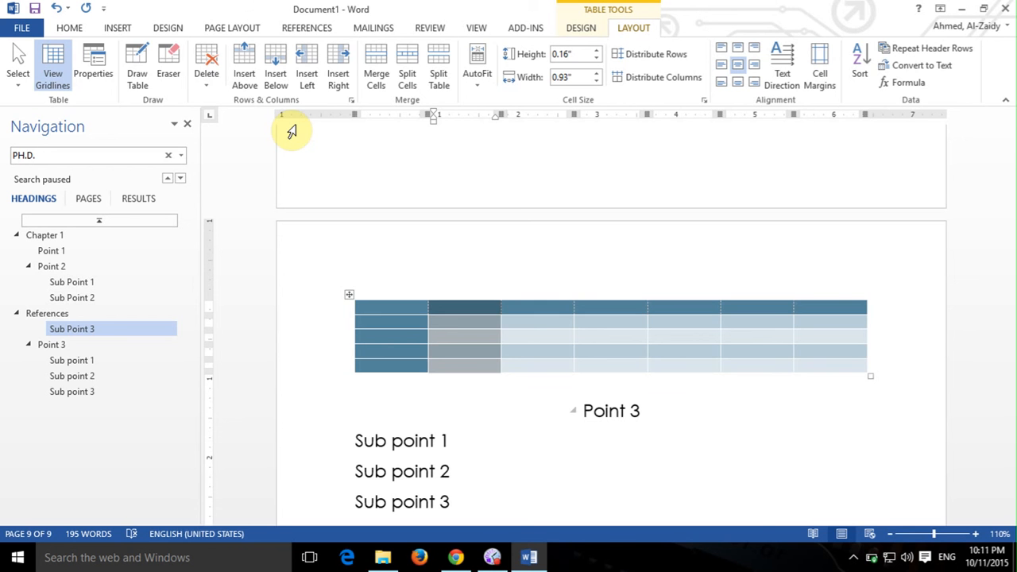
scroll(339, 118, "up", 2)
scroll(739, 356, "up", 18)
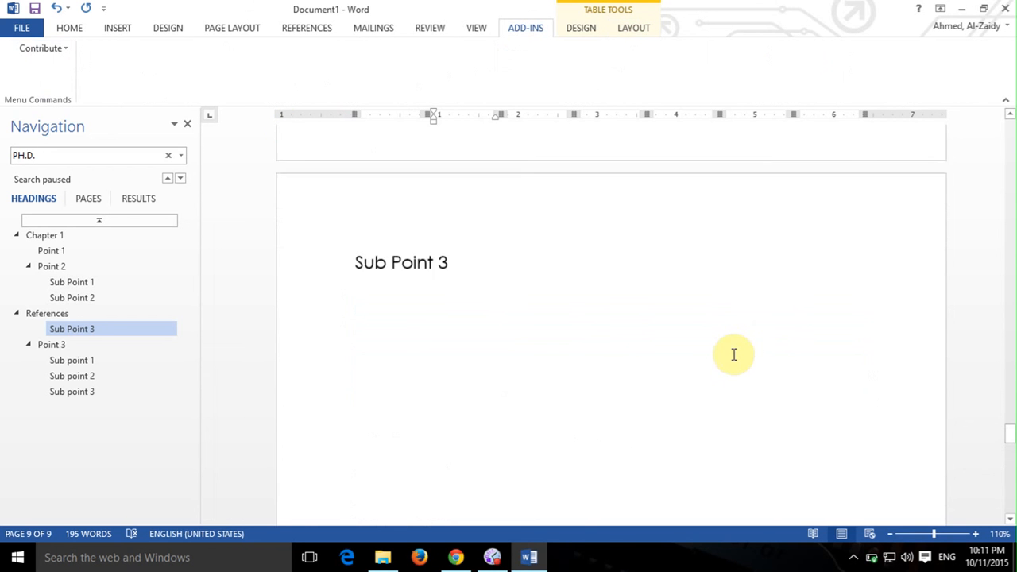
scroll(751, 389, "up", 10)
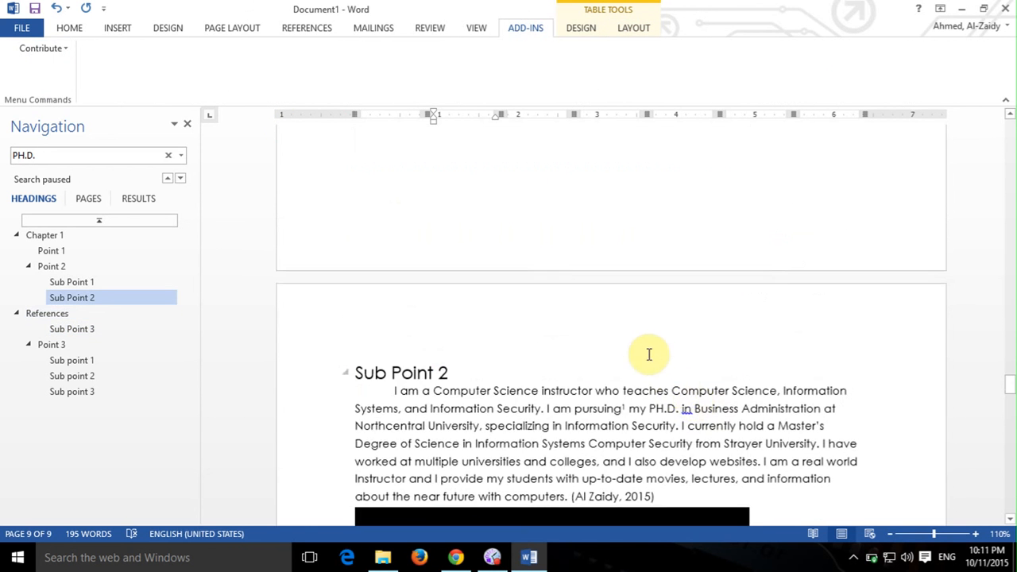
scroll(599, 331, "up", 15)
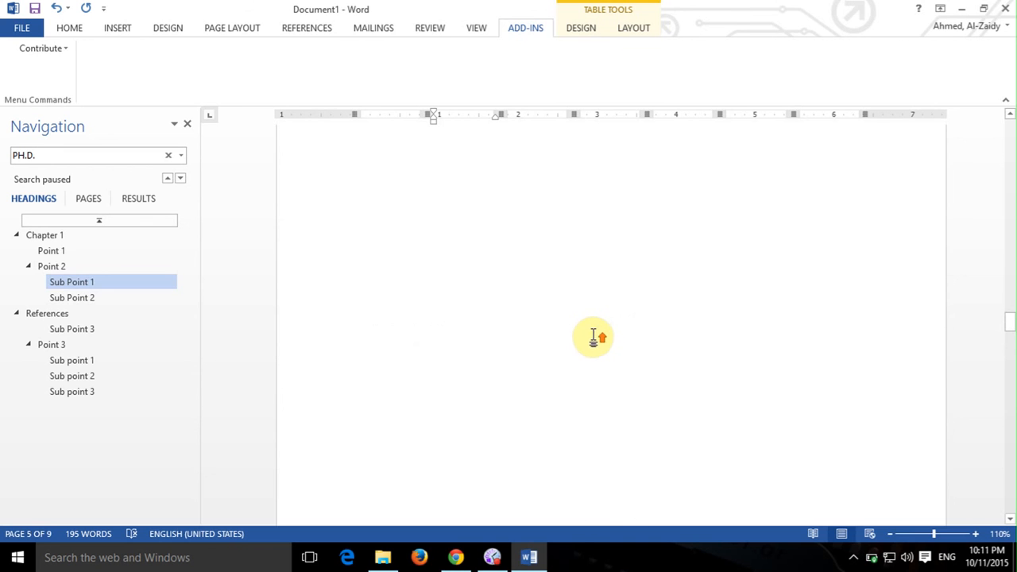
scroll(595, 338, "up", 6)
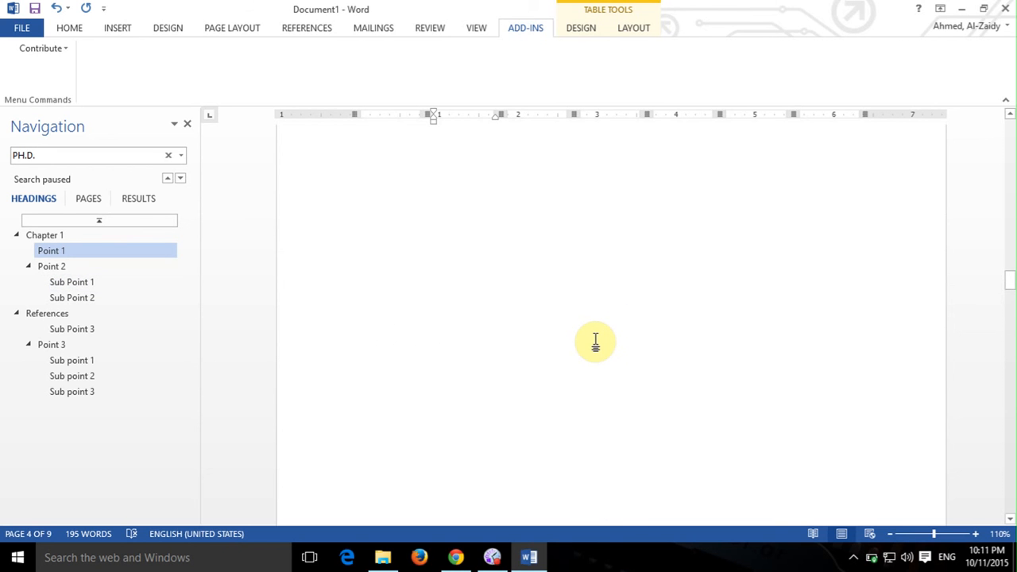